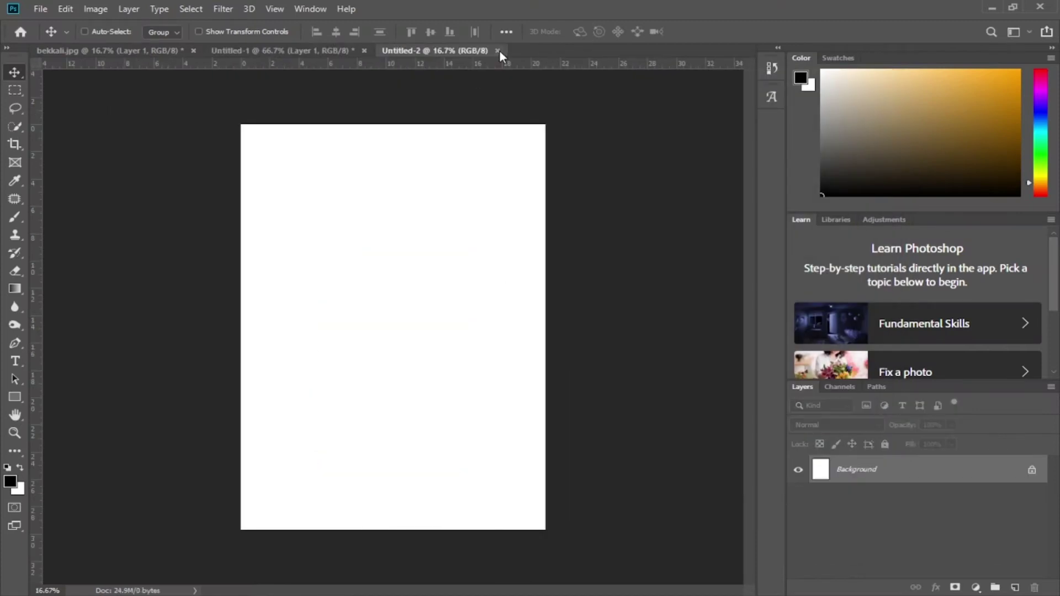
Step: Close the empty extra tab and create a new 1280x720 document
left_click(497, 50)
left_click(40, 9)
key("Escape")
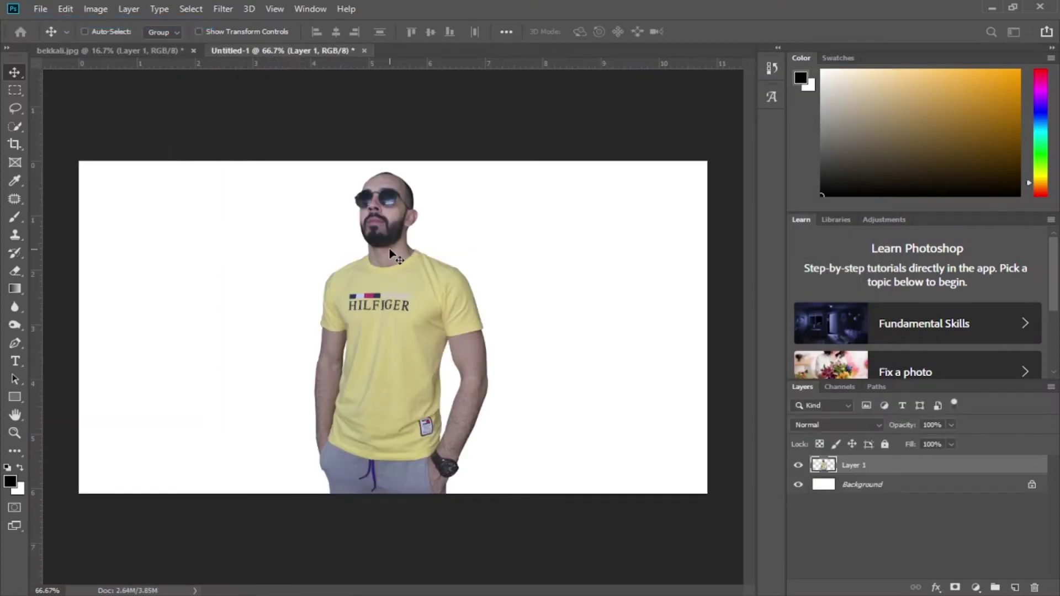
key("ctrl+n")
left_click(315, 343)
left_click(793, 480)
Step: Drag the man cutout from Untitled-1 into the new document with the Move tool
mouse_move(308, 74)
left_mouse_down()
mouse_move(439, 351)
mouse_move(426, 347)
left_mouse_up()
scroll(504, 325, "up", 2)
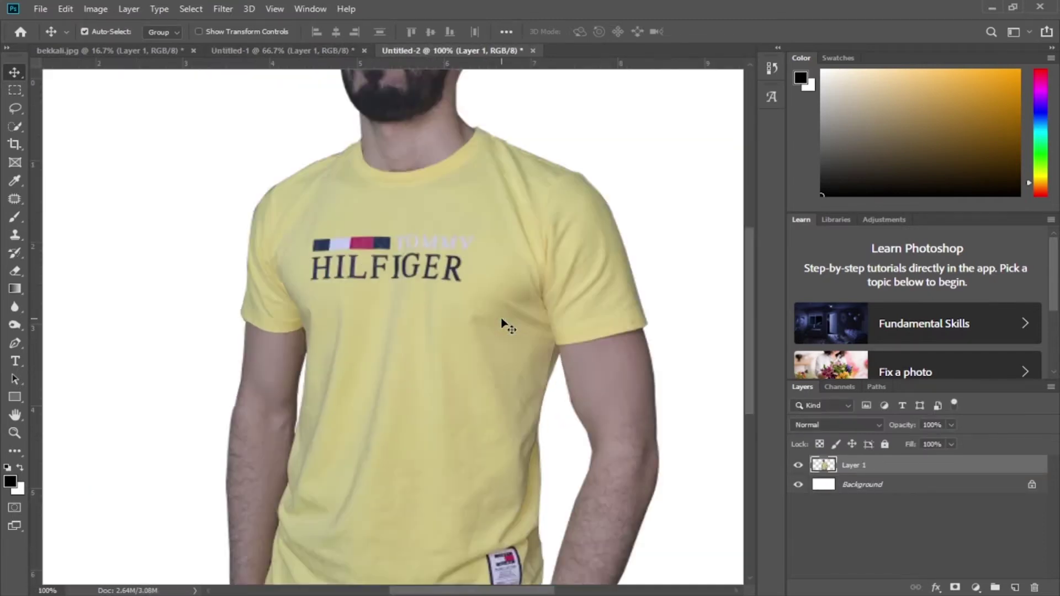
scroll(426, 362, "up", 2)
scroll(470, 317, "up", 2)
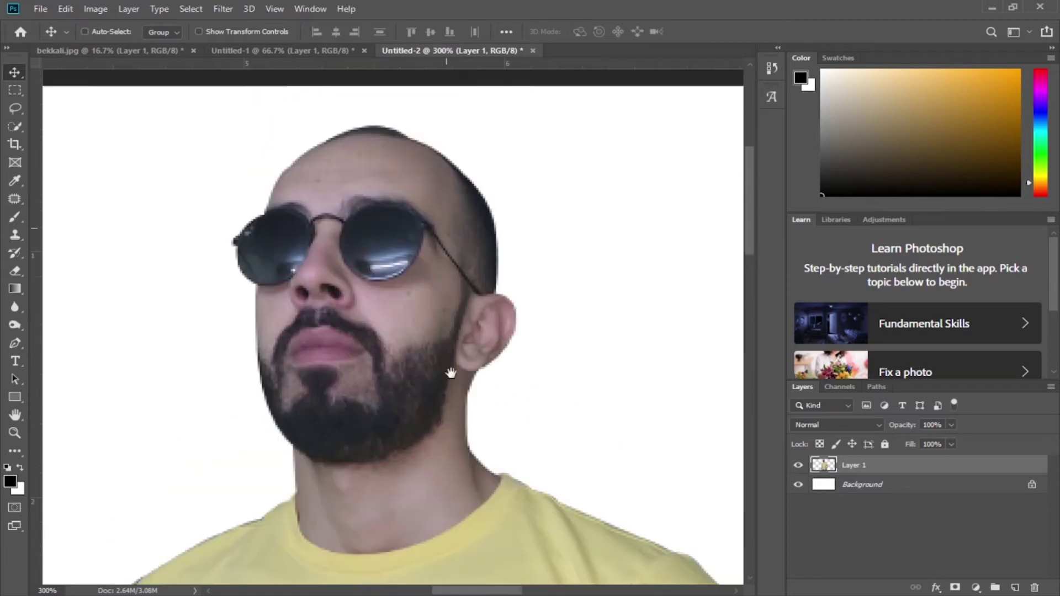
Step: Trace a semi-transparent Pen shape from the crown down to the sideburn
left_click(16, 218)
left_click(16, 343)
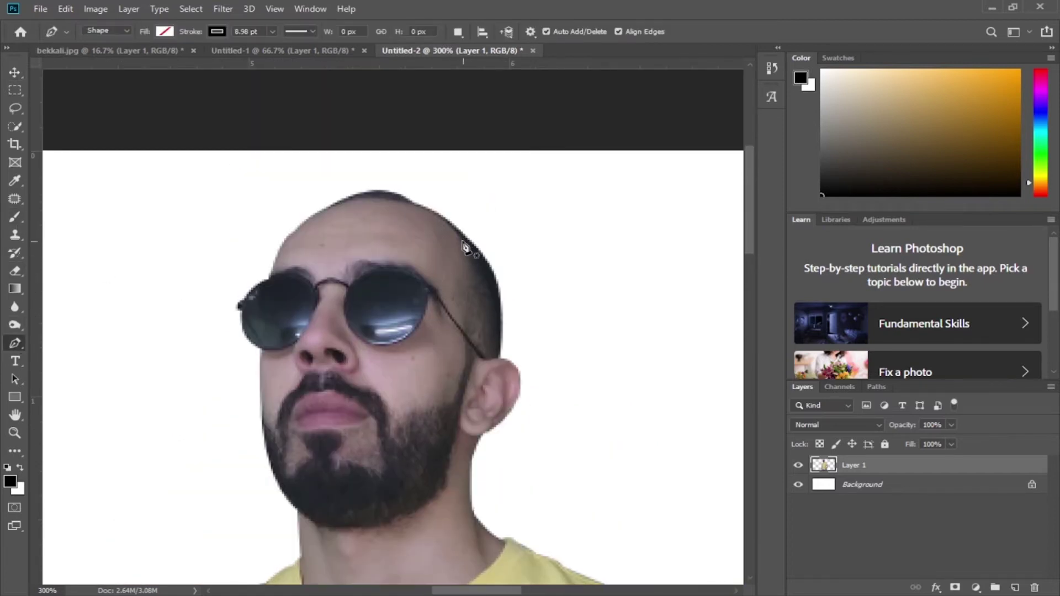
left_click(418, 207)
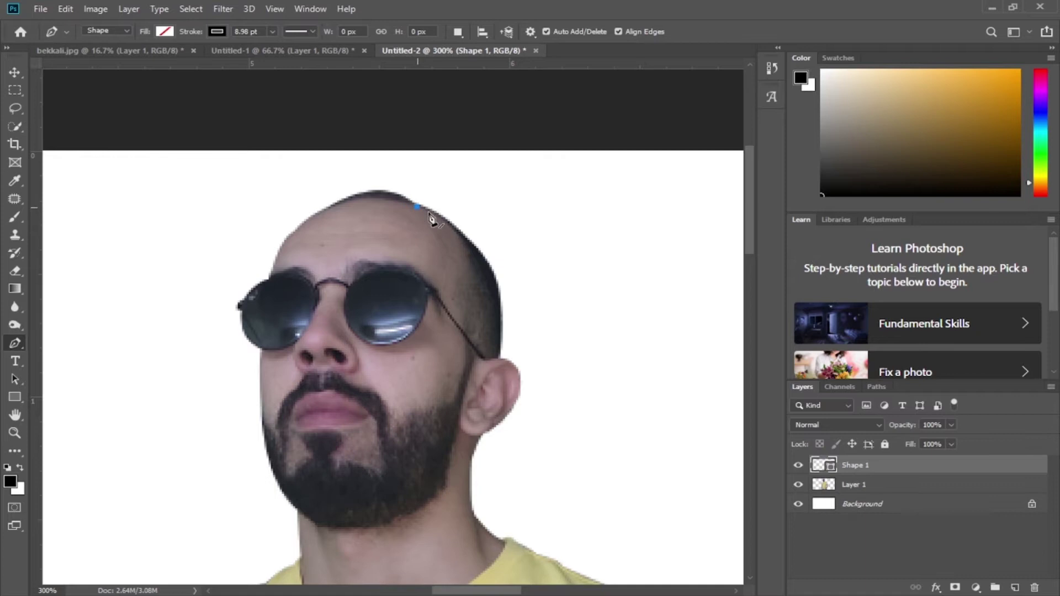
left_click_drag(460, 233, 469, 255)
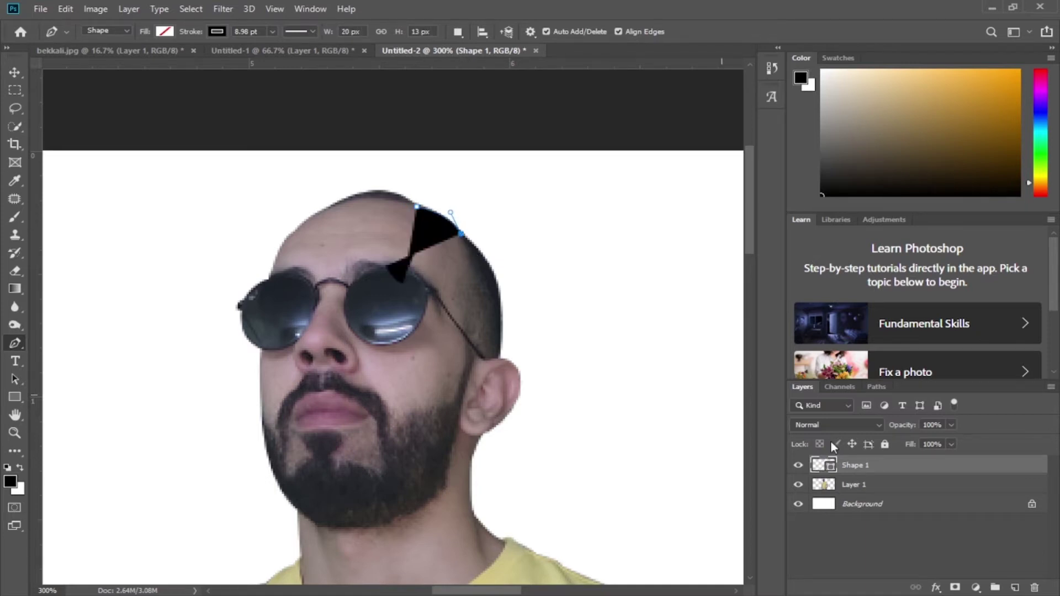
left_click_drag(908, 428, 861, 428)
left_click_drag(496, 284, 498, 303)
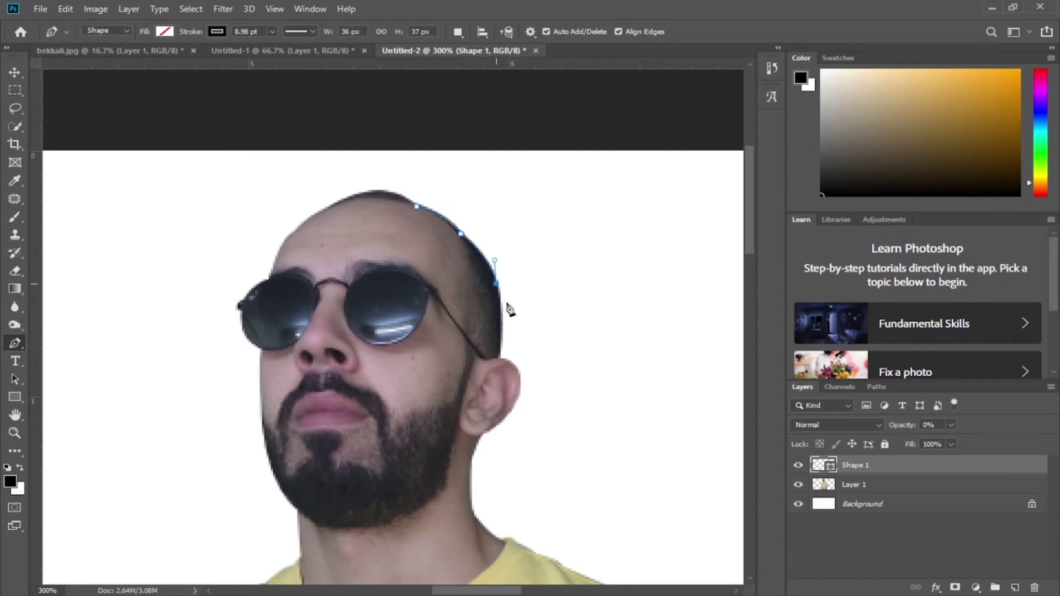
left_click(498, 359)
Step: Close the side hair path along the glasses arm and adjust its end points
left_click(487, 360)
left_click(465, 332)
left_click(461, 233)
key("ctrl+z")
left_click(464, 246)
left_click(417, 208)
left_click(385, 206, "ctrl")
Step: Restore the side hair to 100% opacity, add a layer mask, and soften it with a brush
left_click_drag(909, 428, 933, 425)
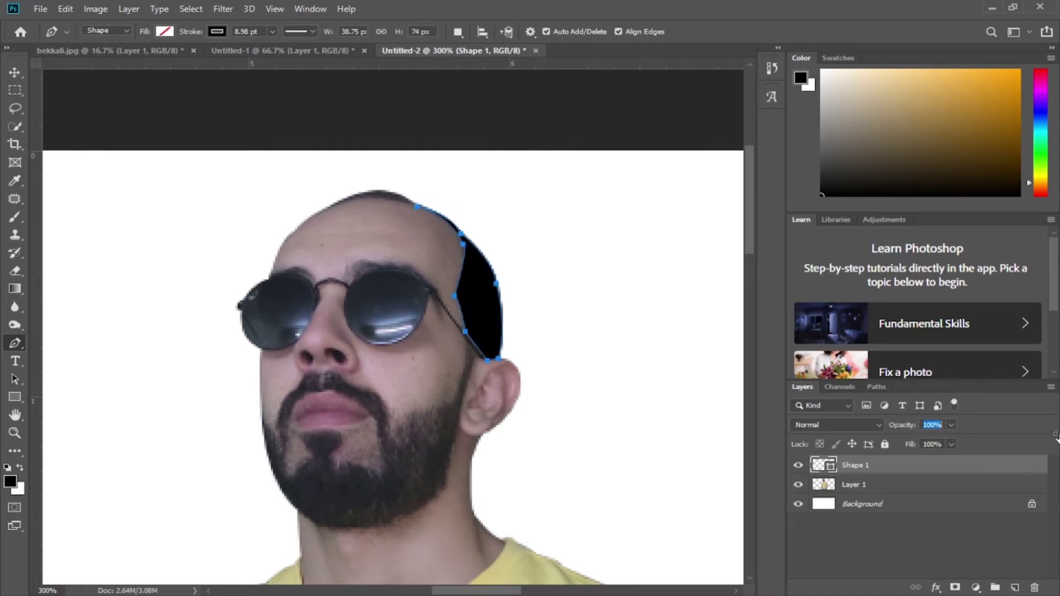
left_click(955, 586)
left_click(14, 217)
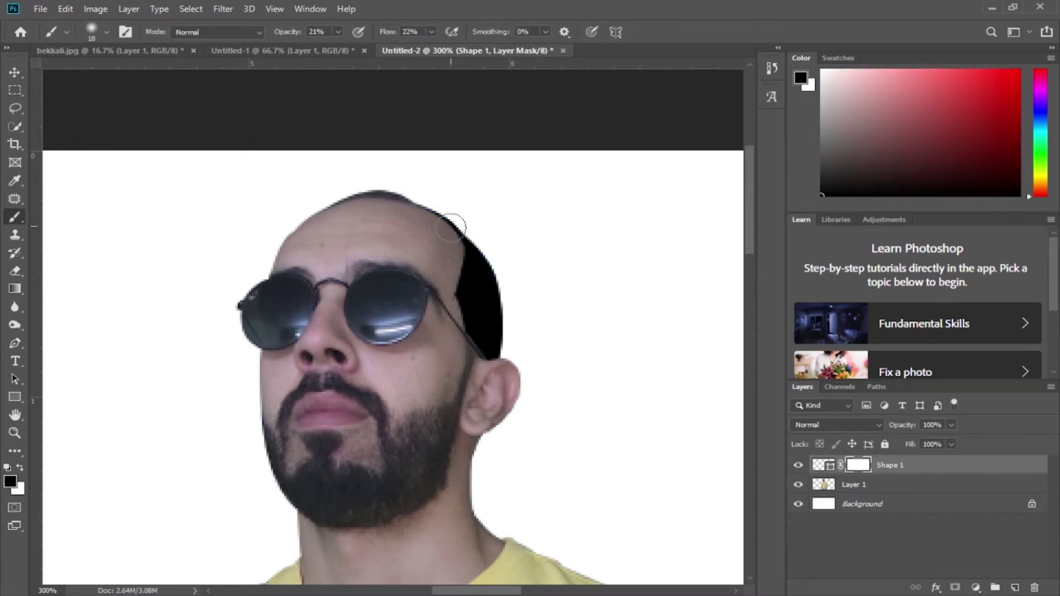
mouse_move(463, 305)
left_mouse_down()
mouse_move(473, 331)
mouse_move(433, 332)
left_mouse_up()
left_click(798, 484)
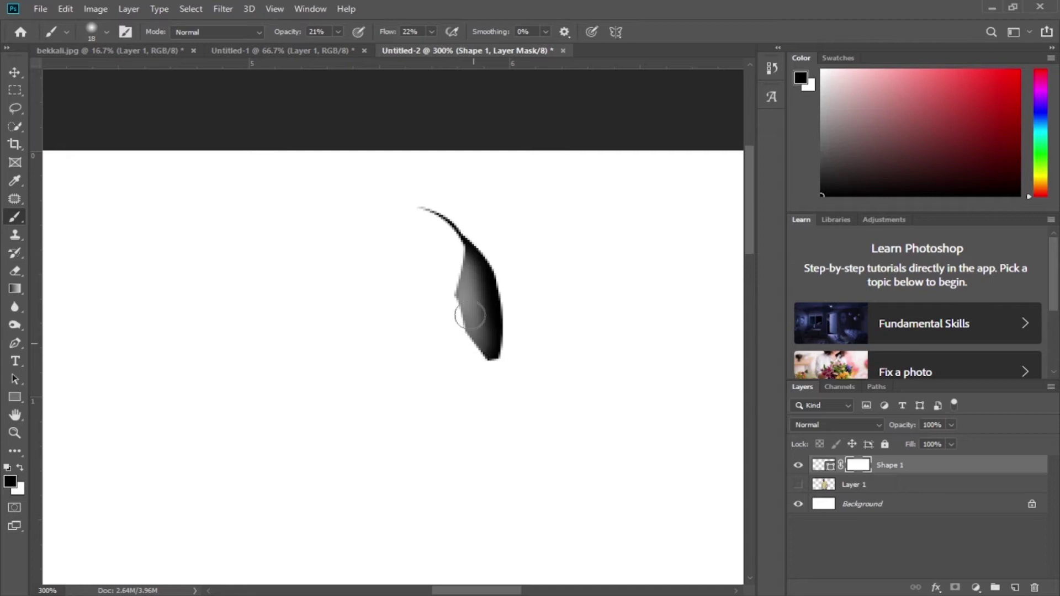
left_click(799, 486)
left_click(895, 468)
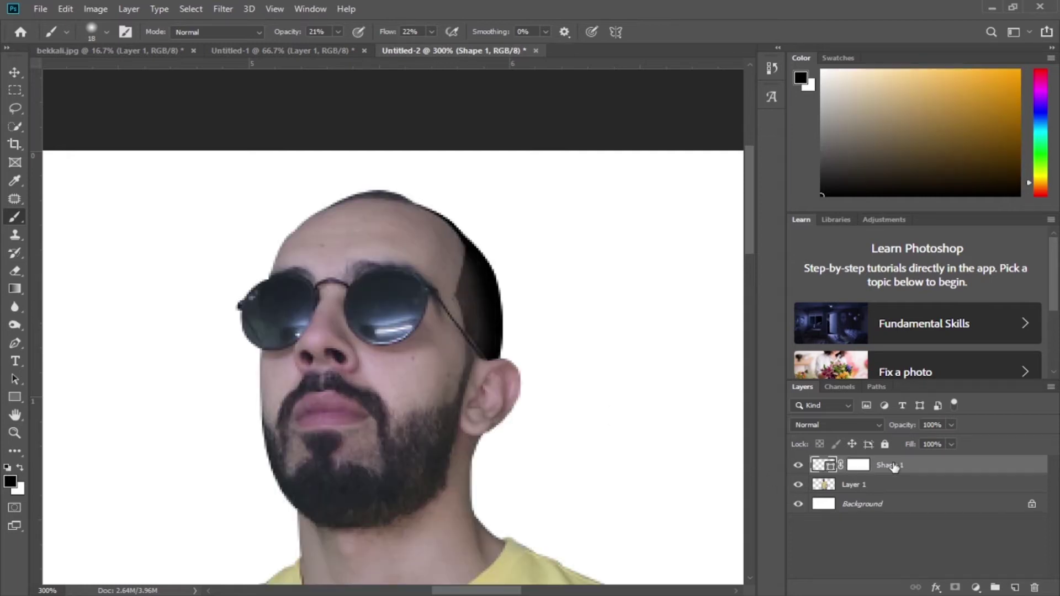
left_click(15, 343)
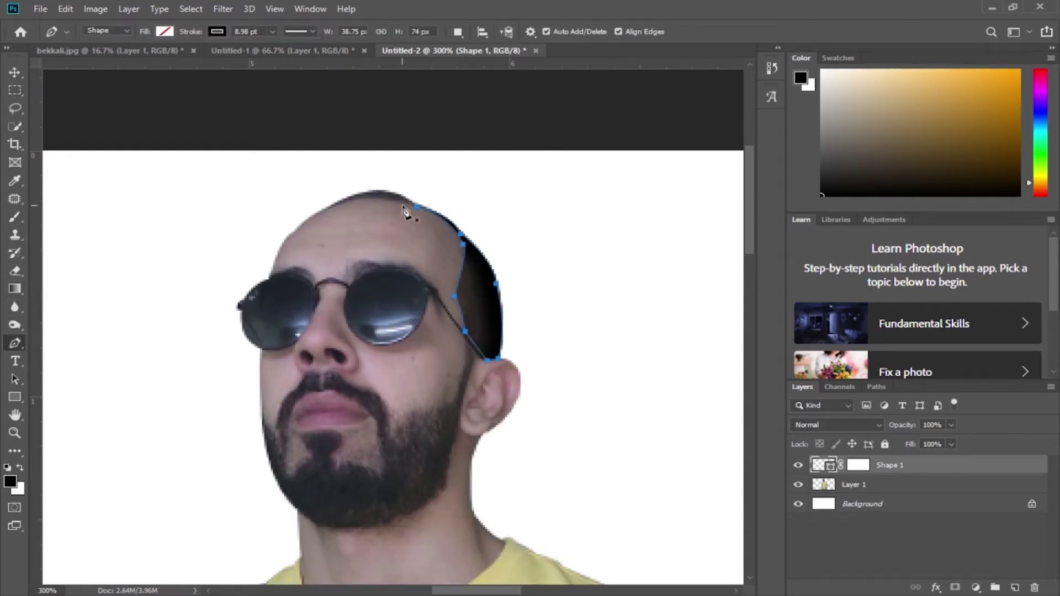
Step: Trace a curved black hair strip across the crown of the head
left_click(324, 209)
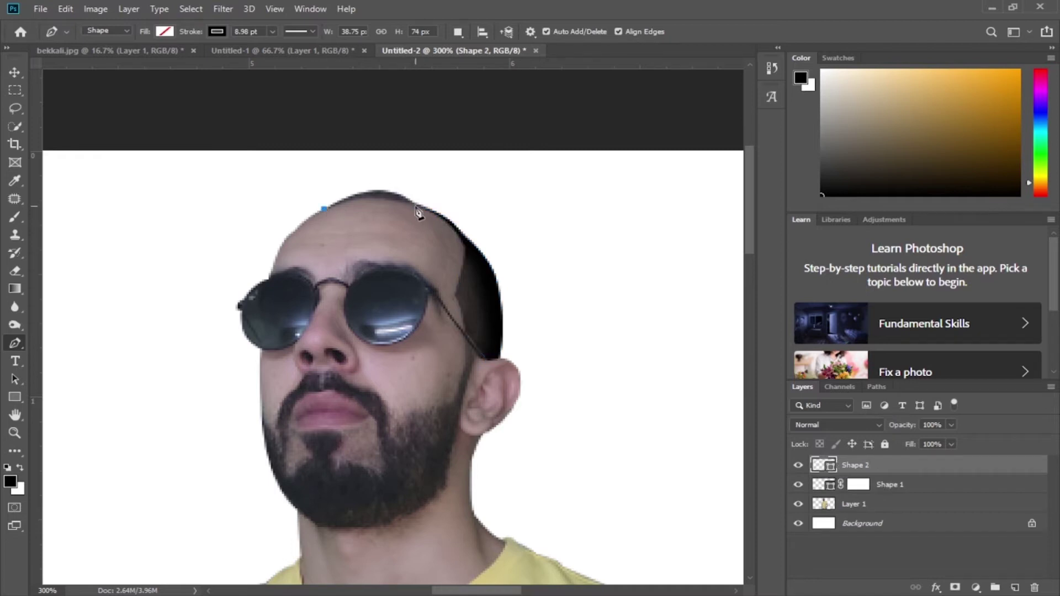
left_click_drag(420, 207, 459, 225)
left_click(423, 211)
left_click(369, 280)
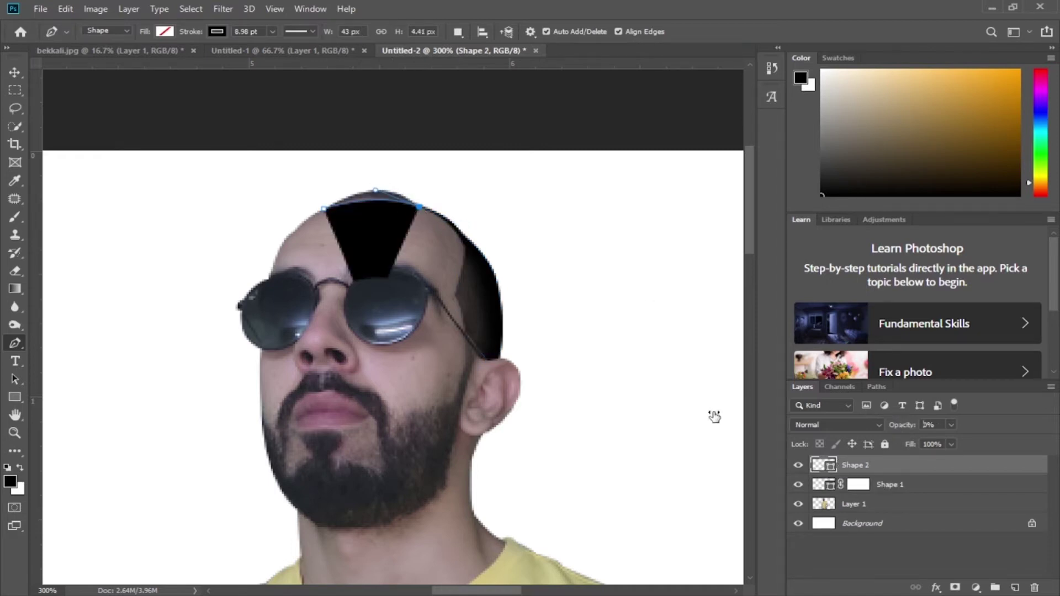
key("ctrl+z")
left_click(390, 194)
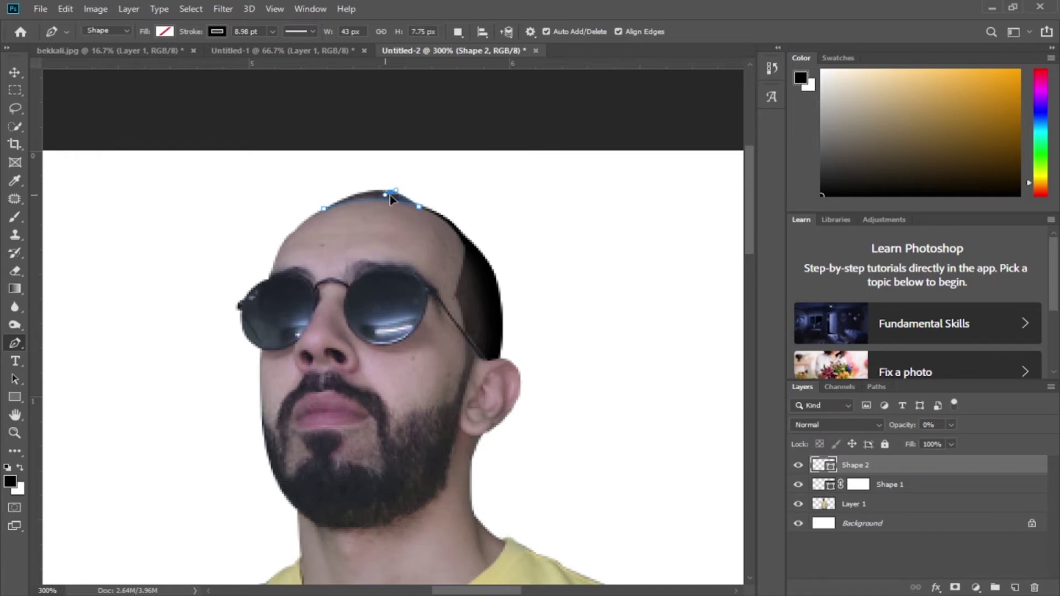
left_click_drag(325, 209, 278, 240)
Step: Set the crown hair shape to 100% opacity and add a layer mask
left_click_drag(905, 425, 1056, 439)
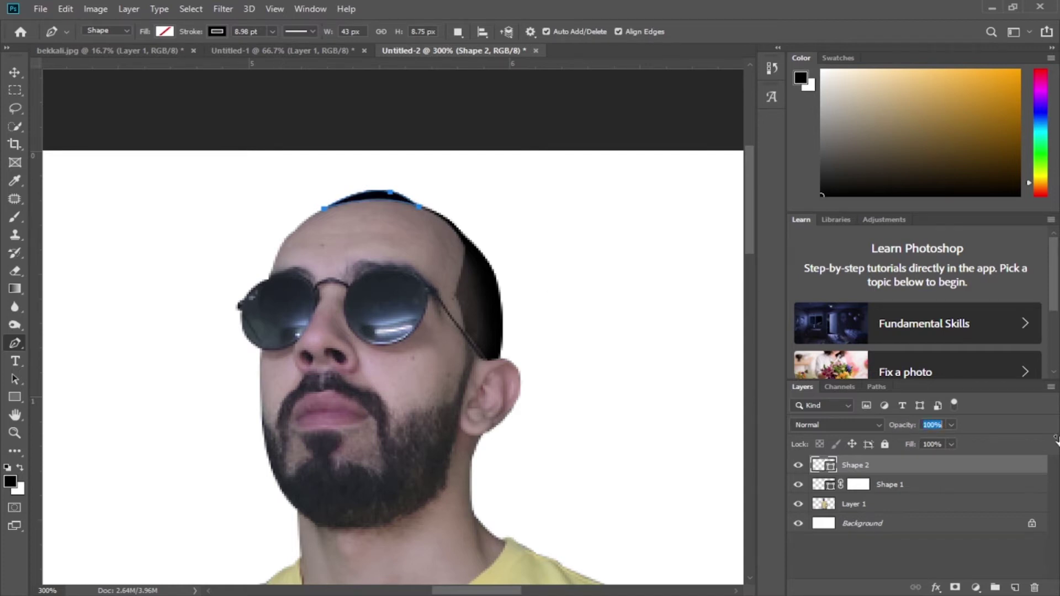
left_click(955, 587)
left_click(16, 219)
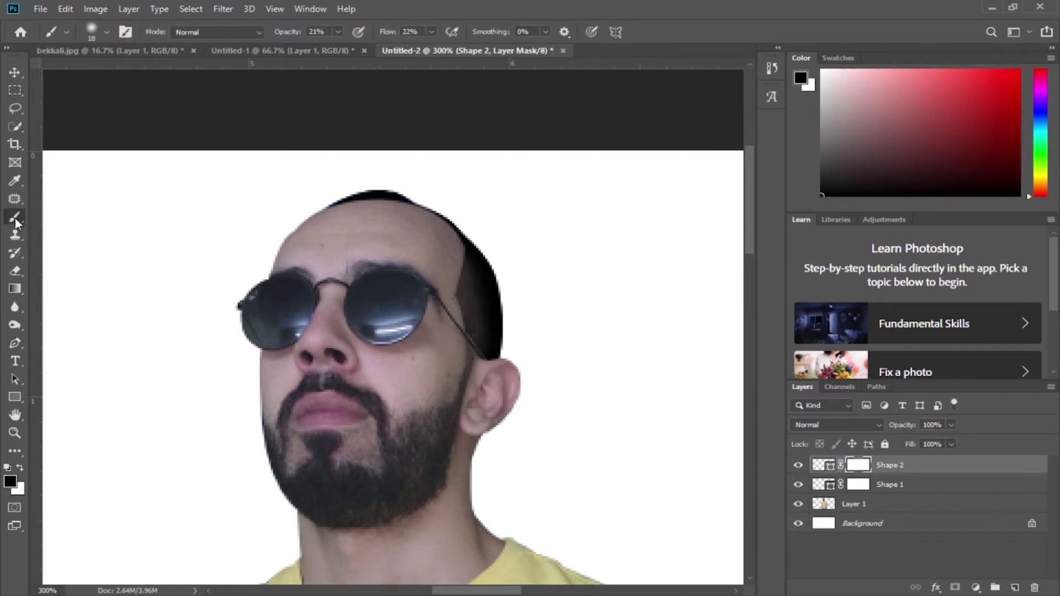
left_click(799, 504)
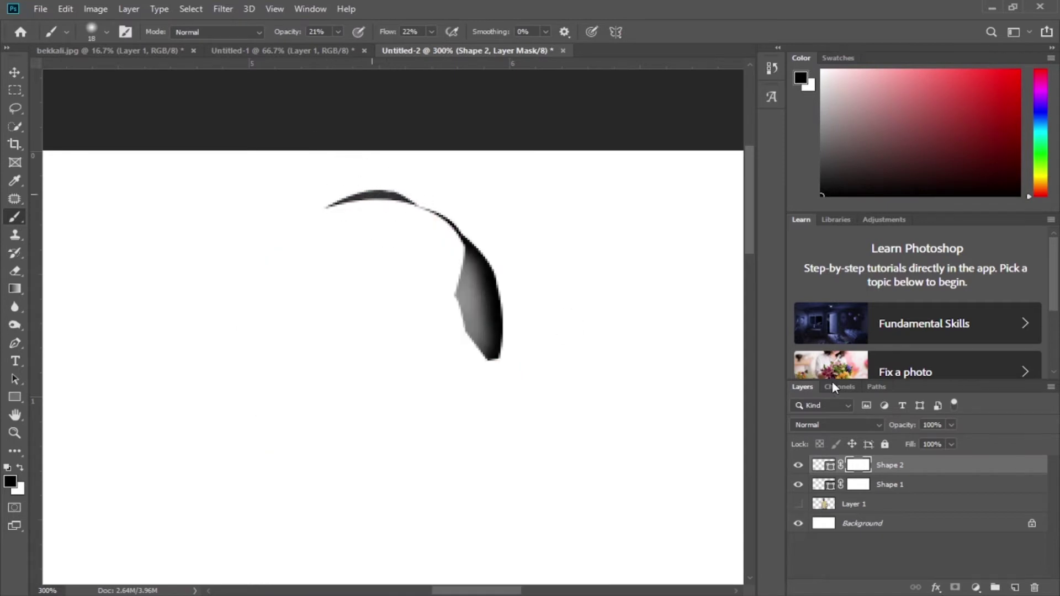
left_click(798, 504)
left_click(822, 465)
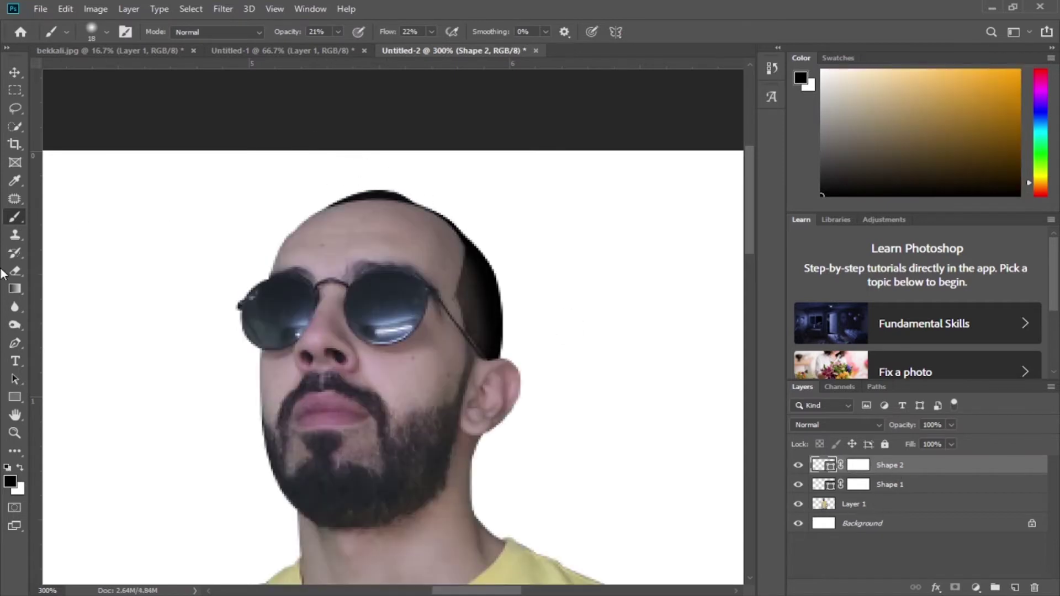
left_click(16, 344)
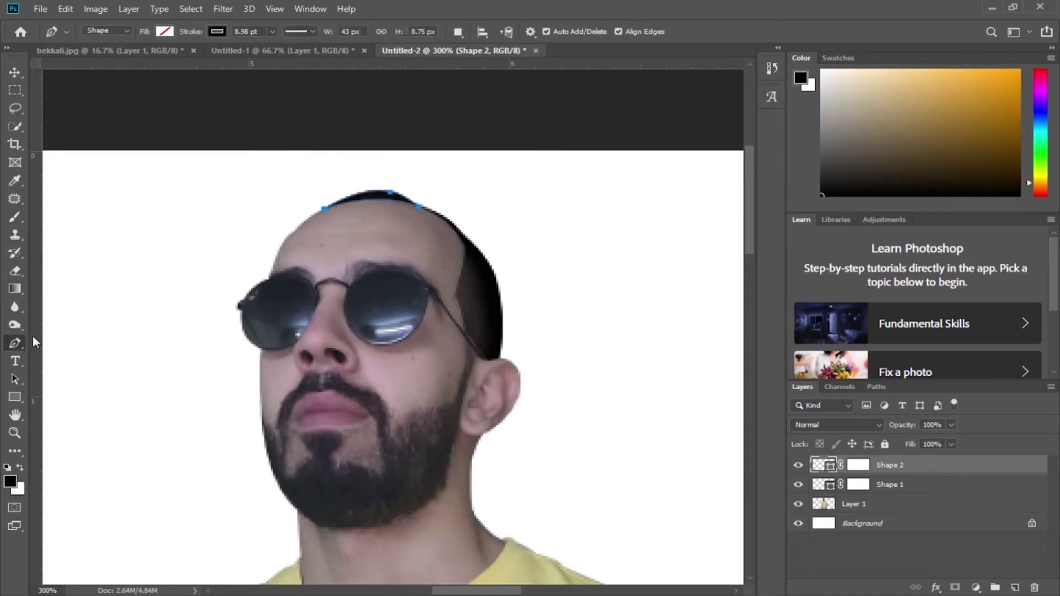
Step: Outline a see-through beard shape along the right jaw from ear to chin
left_click(476, 352)
left_click_drag(901, 425, 790, 438)
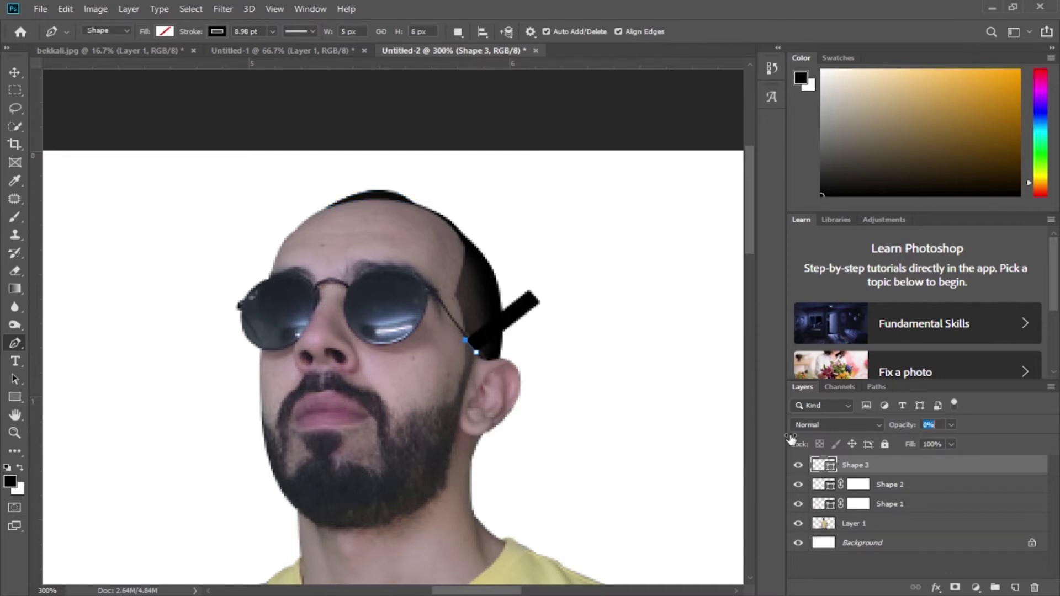
left_click_drag(450, 404, 463, 402)
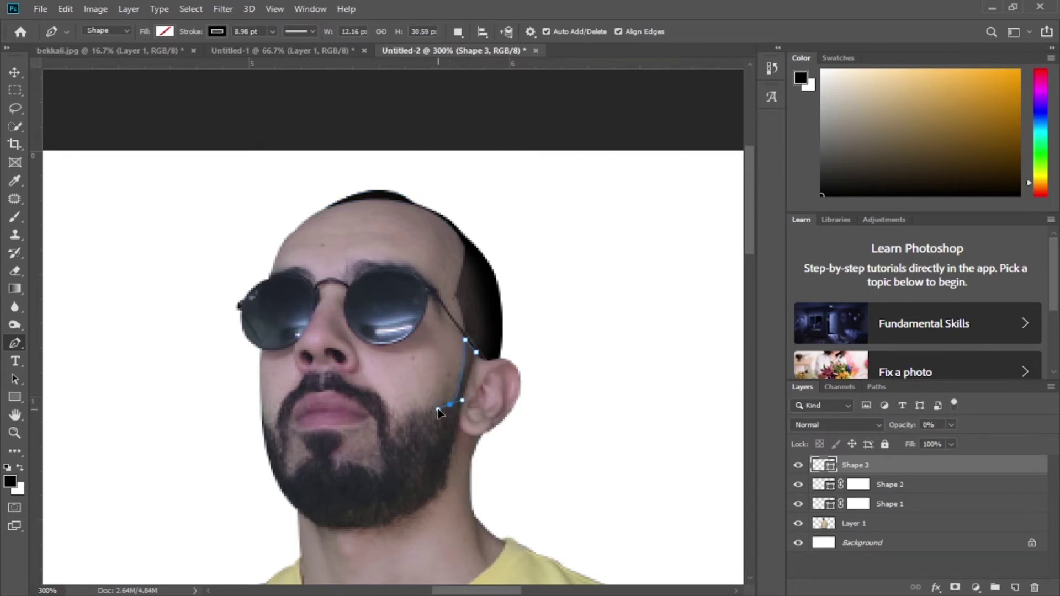
left_click(389, 417)
left_click(392, 520)
left_click_drag(446, 486, 446, 475)
left_click(478, 355)
Step: Restore the beard to 100% opacity, add a layer mask, and lower brush opacity and flow
left_click_drag(906, 425, 1056, 432)
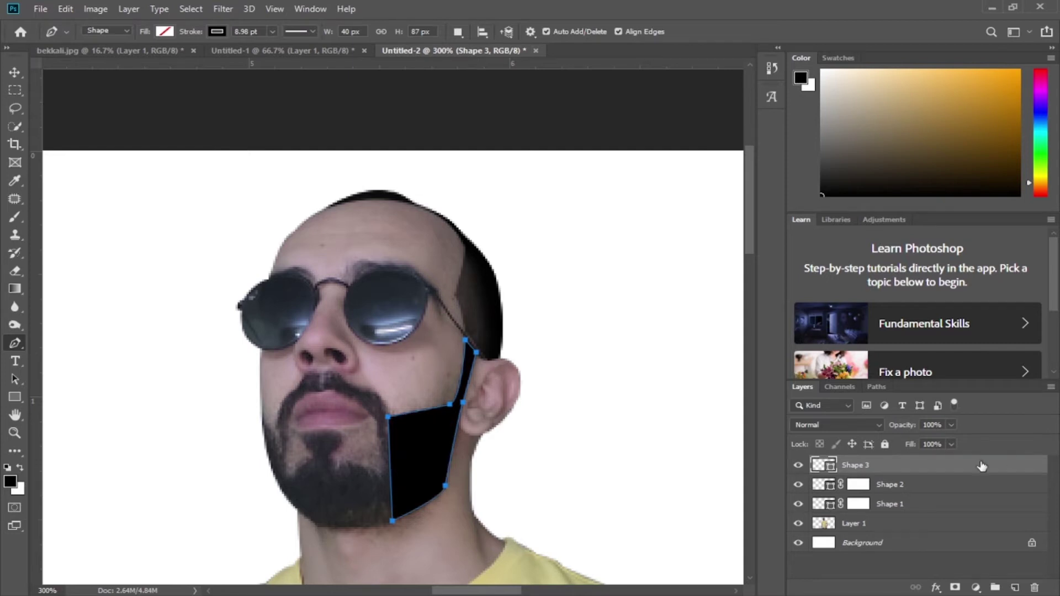
left_click(955, 587)
key("b")
left_click(799, 523)
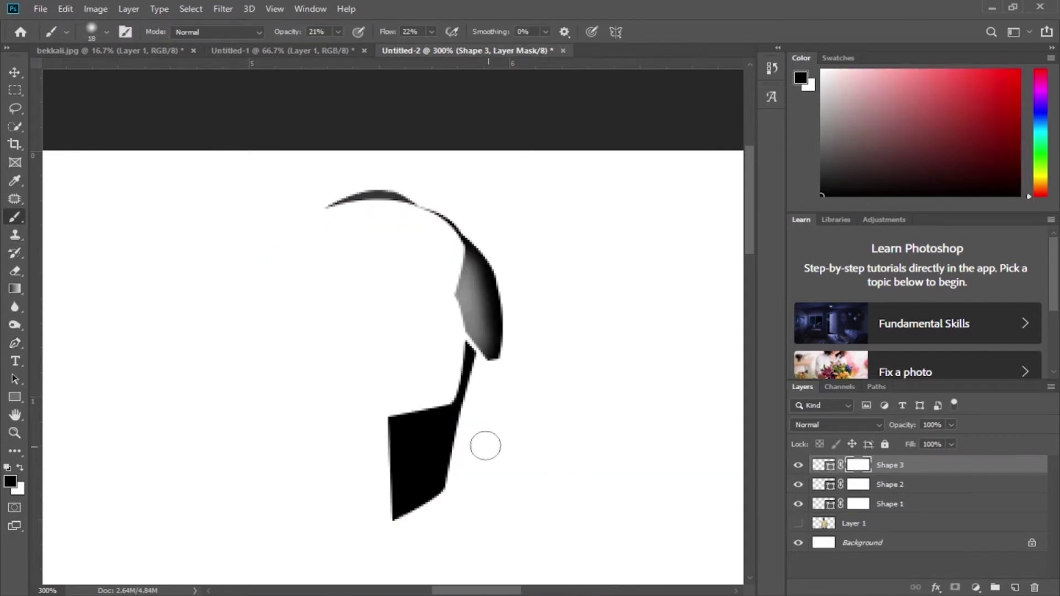
mouse_move(293, 28)
left_mouse_down()
mouse_move(271, 39)
mouse_move(281, 41)
left_mouse_up()
left_click_drag(388, 35, 383, 37)
Step: Paint the beard mask to soften and lighten the jaw beard
mouse_move(436, 437)
left_mouse_down()
mouse_move(414, 497)
mouse_move(421, 422)
left_mouse_up()
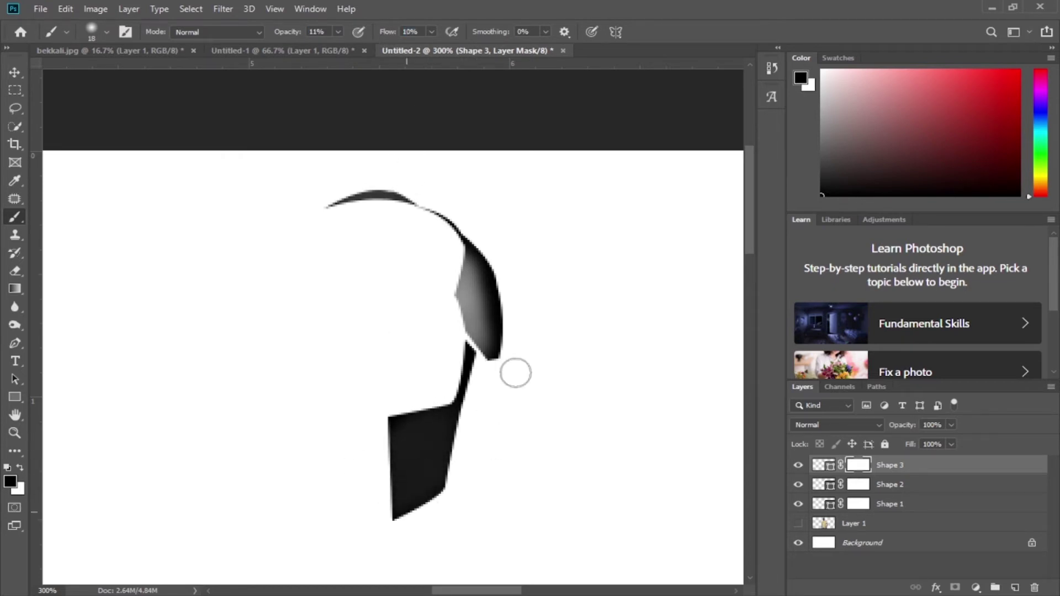
left_click_drag(393, 481, 441, 409)
left_click_drag(378, 428, 478, 359)
mouse_move(456, 483)
left_mouse_down()
mouse_move(396, 430)
mouse_move(434, 489)
left_mouse_up()
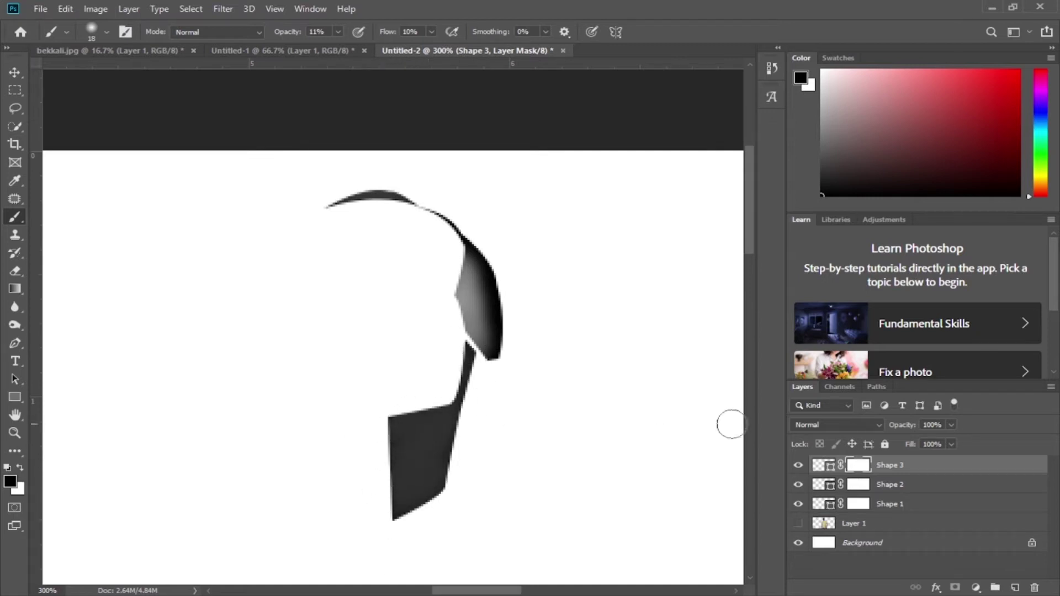
left_click(799, 523)
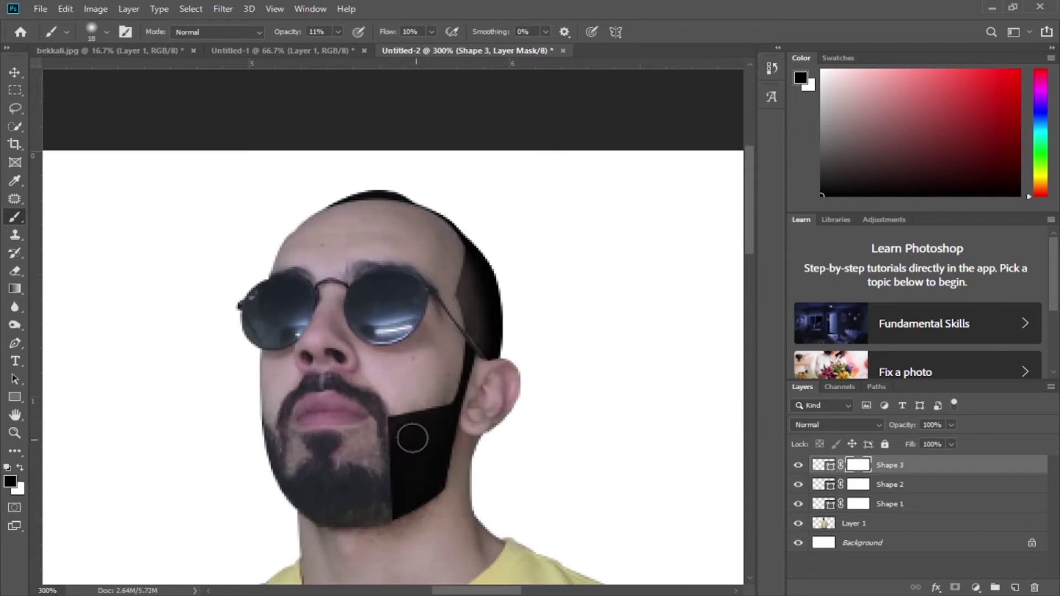
left_click(16, 344)
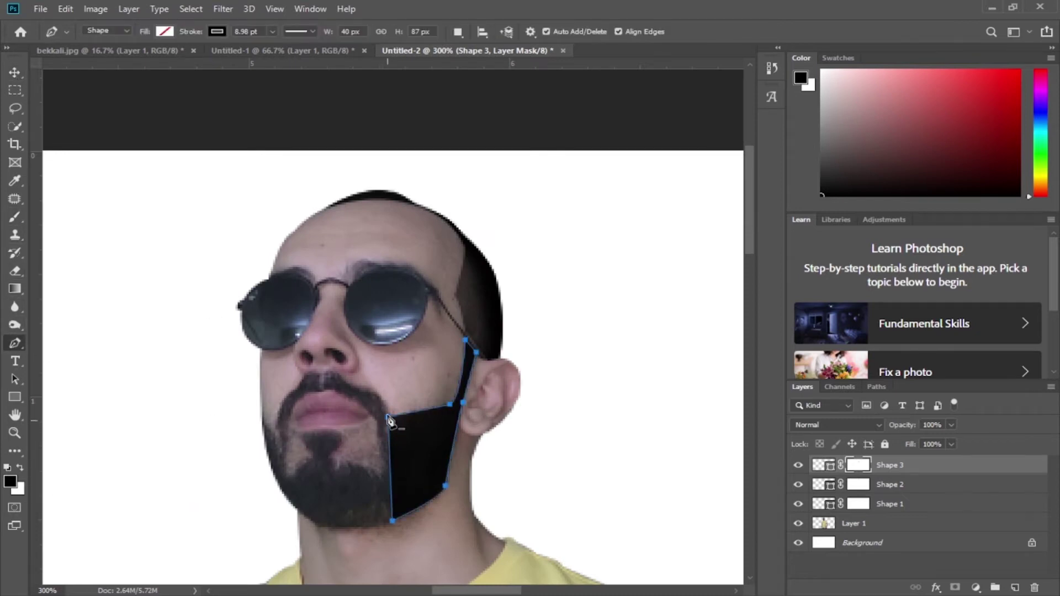
Step: Begin a see-through beard shape under the chin, tracing up the left jaw
key("Return")
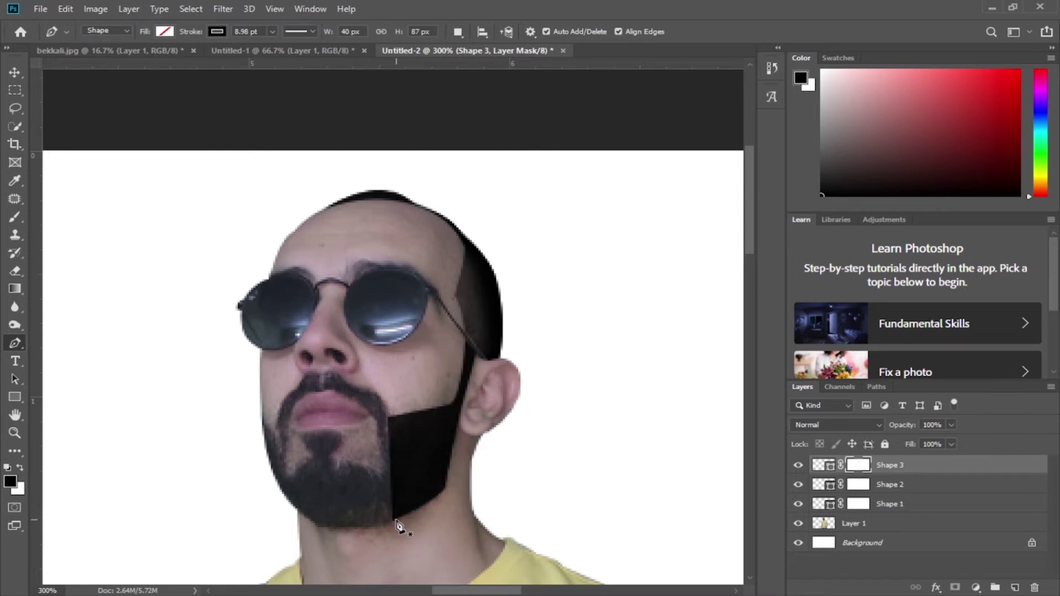
left_click(392, 520)
left_click_drag(297, 510, 273, 479)
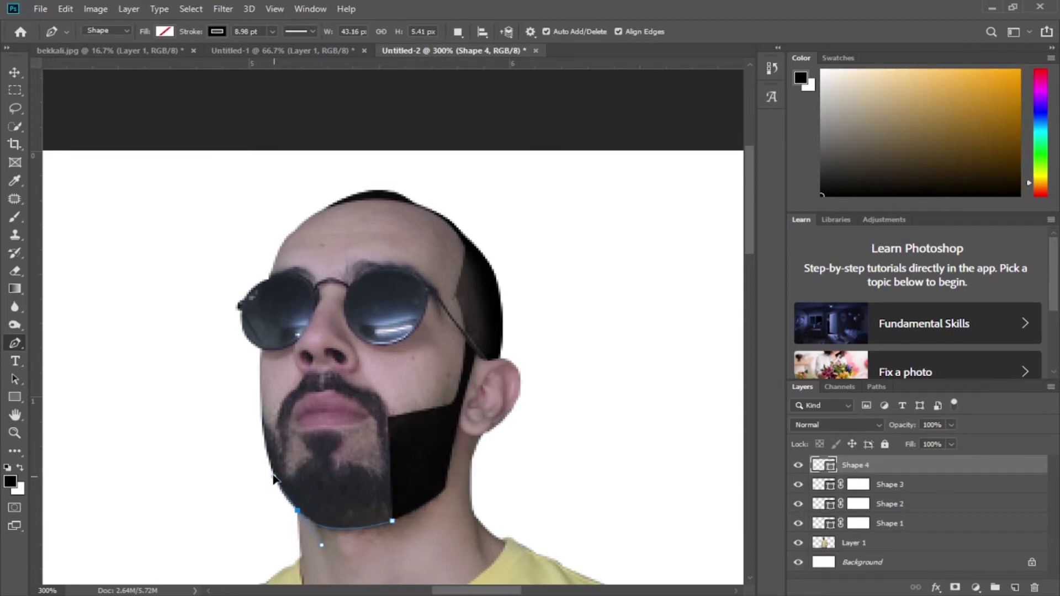
left_click_drag(908, 426, 620, 410)
left_click_drag(262, 421, 256, 358)
left_click(262, 421, "alt")
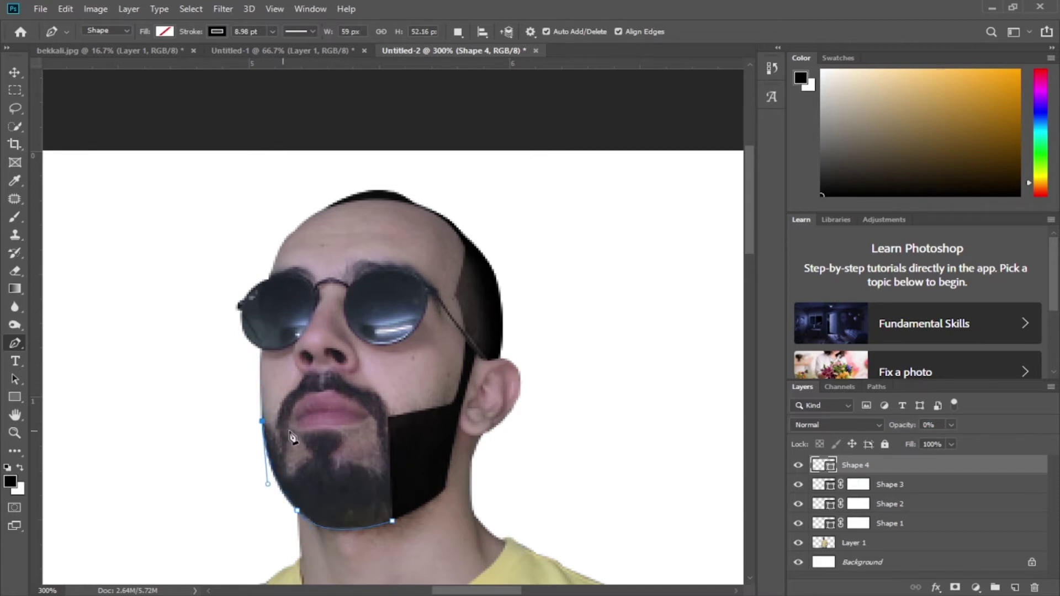
left_click(277, 427)
left_click(293, 391)
Step: Complete the chin beard outline past the mouth corner and back to the chin
left_click_drag(323, 378, 345, 387)
left_click(342, 392)
left_click_drag(291, 421, 287, 436)
left_click_drag(384, 473, 386, 482)
left_click(392, 472)
left_click(391, 521)
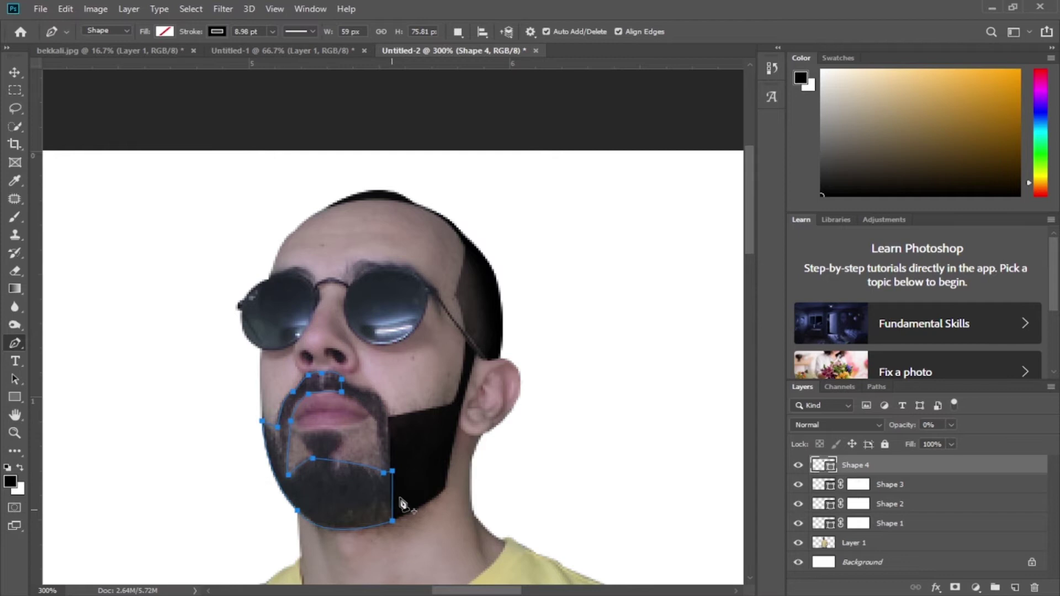
Step: Set the chin beard to 100% opacity, hide the Background, and soften it with a mask
left_click_drag(905, 431, 992, 433)
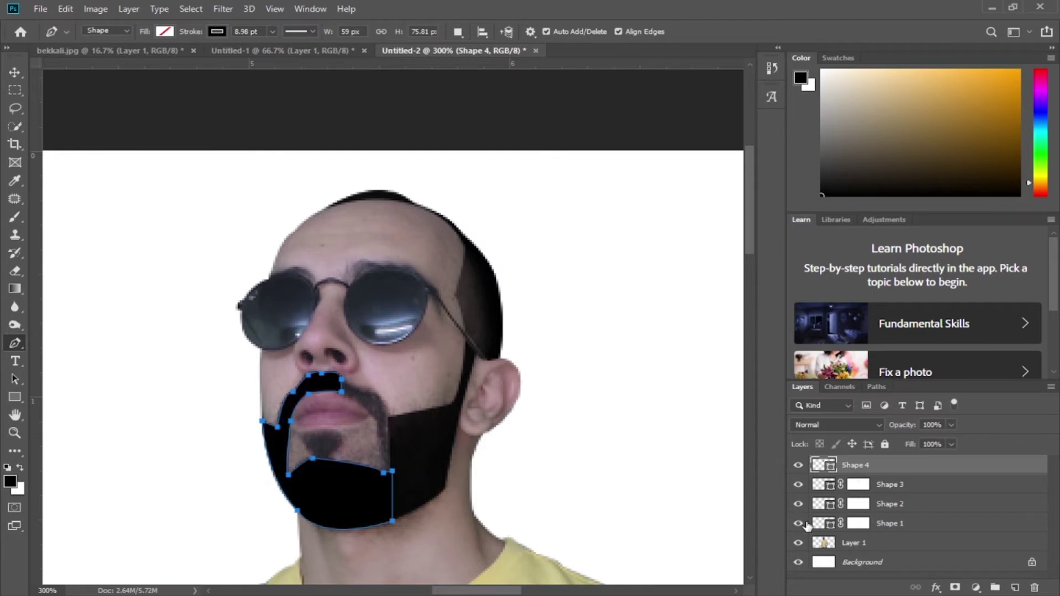
left_click(798, 562)
left_click(955, 587)
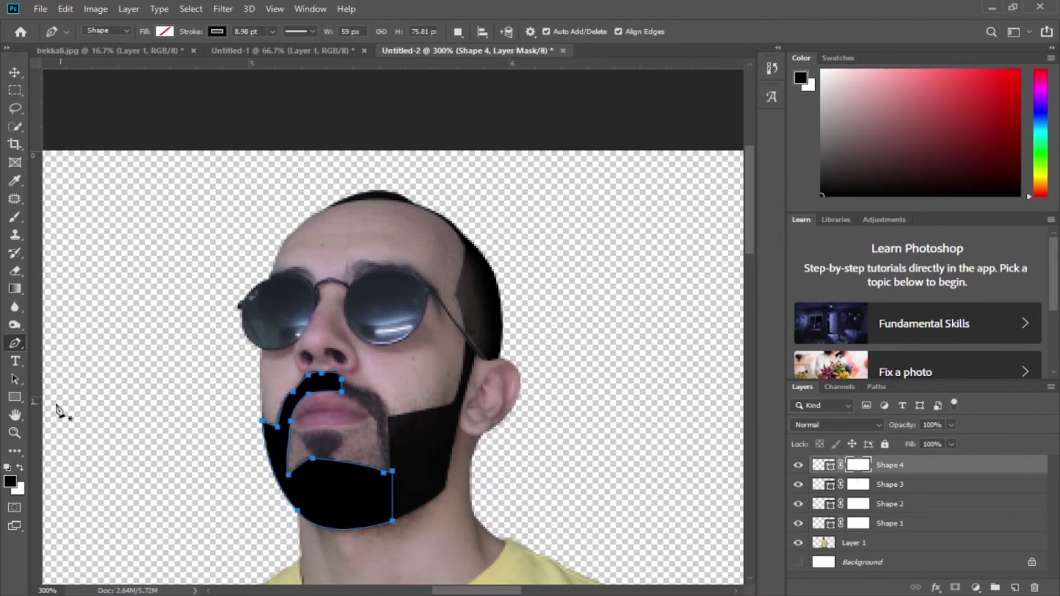
left_click(15, 217)
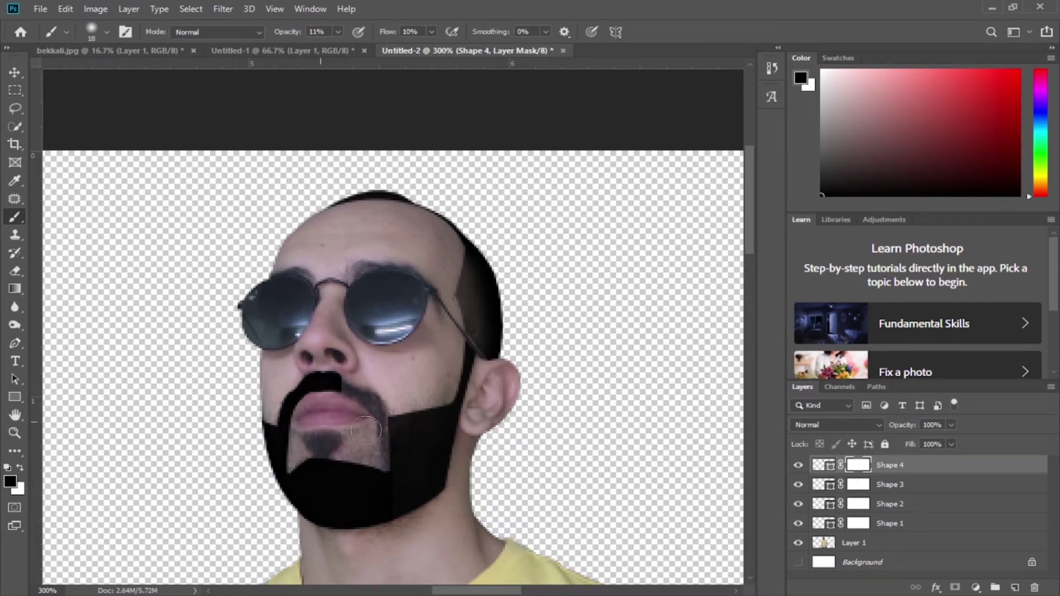
left_click(798, 543)
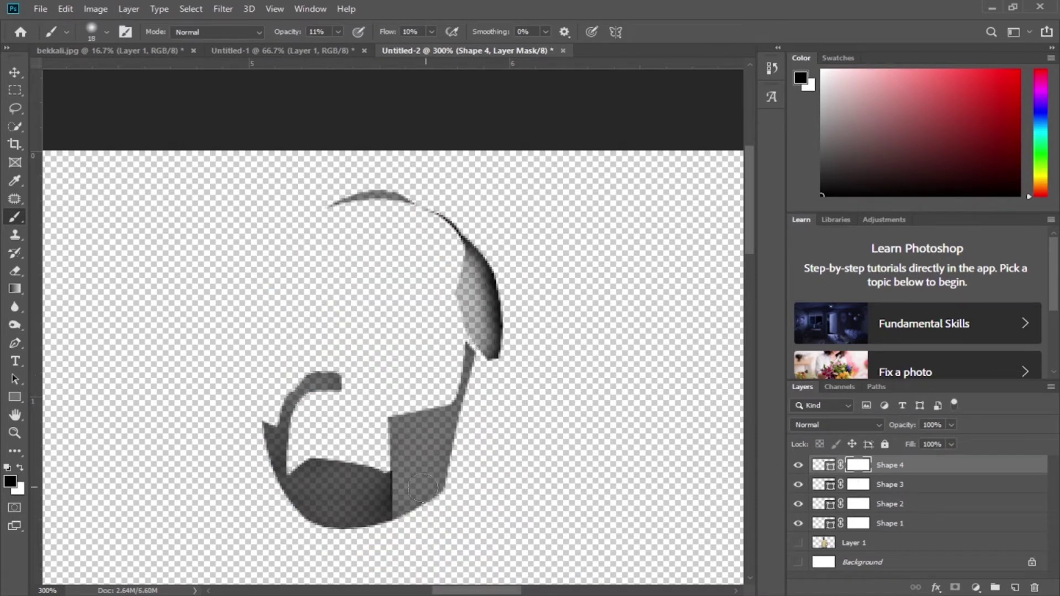
left_click_drag(386, 497, 317, 486)
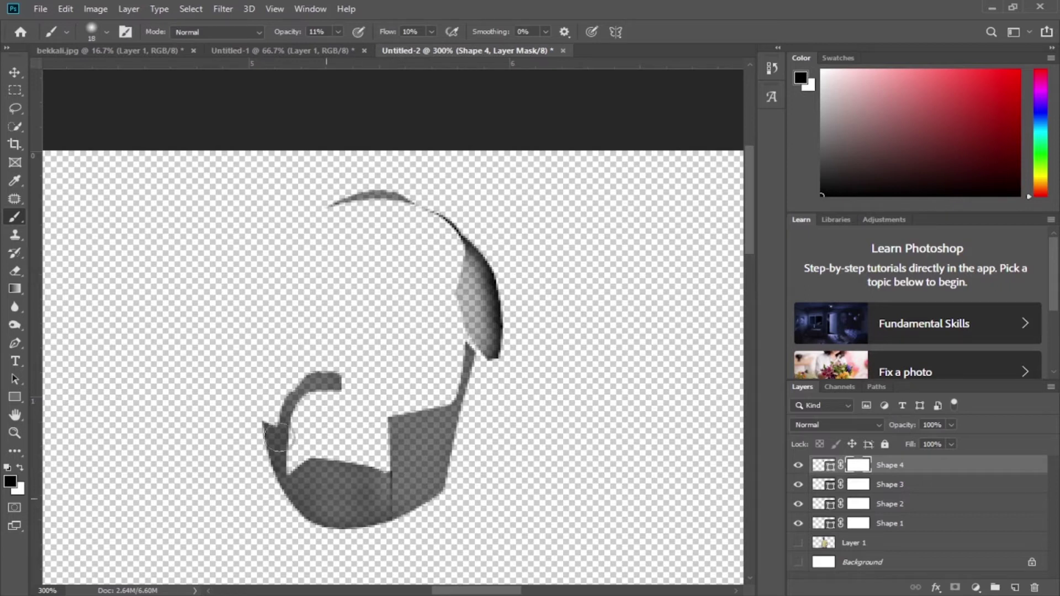
left_click(798, 543)
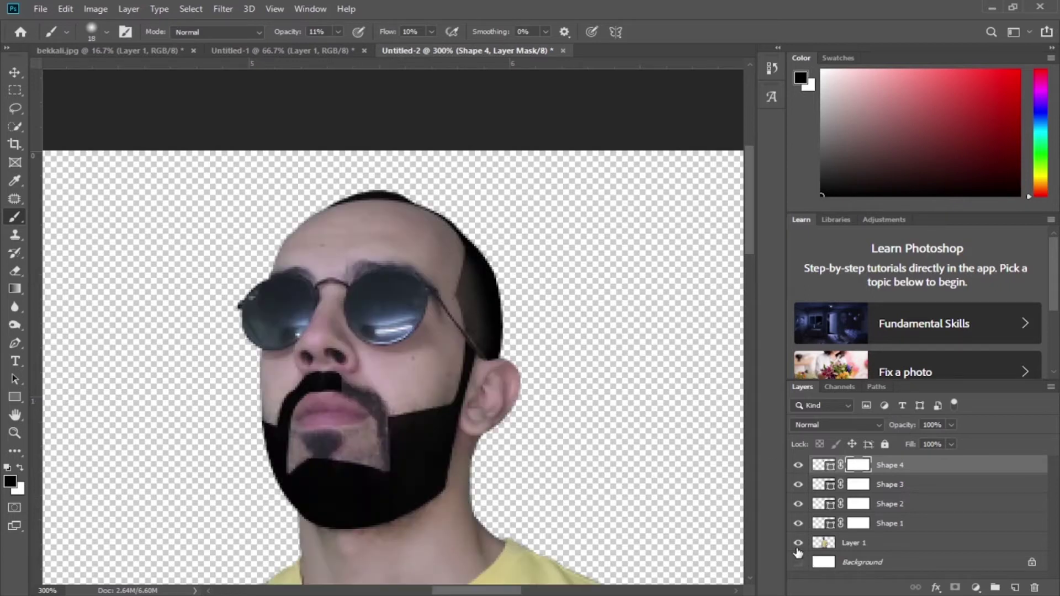
left_click(20, 363)
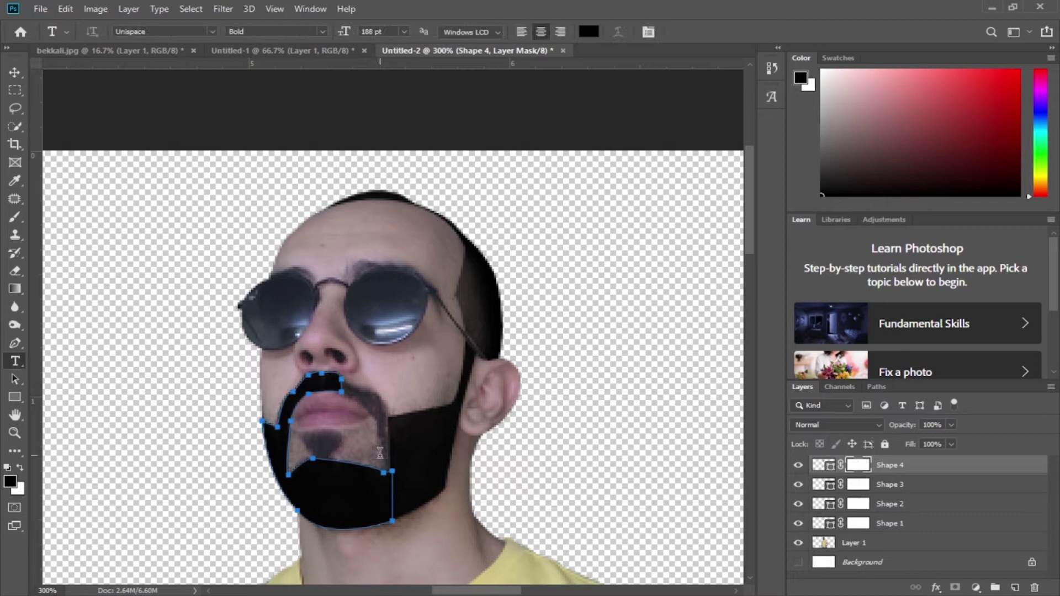
Step: Trace a semi-transparent mustache shape from below the mouth corner along the upper lip
left_click(15, 343)
left_click(392, 473)
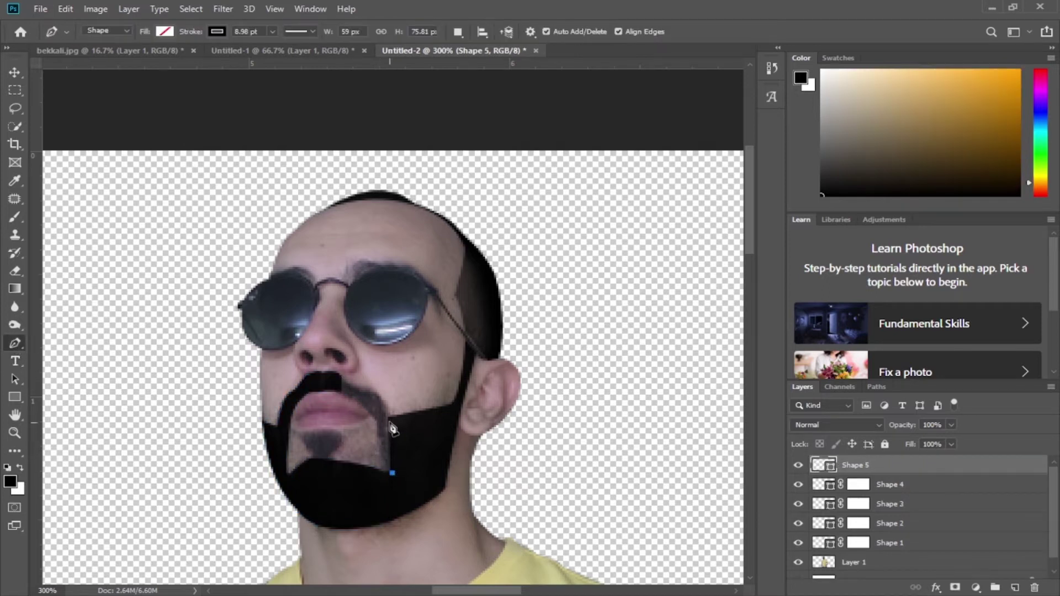
left_click_drag(377, 395, 357, 397)
left_click(950, 425)
left_click_drag(962, 443, 767, 428)
left_click(354, 398)
left_click_drag(359, 394, 343, 383)
left_click(338, 391)
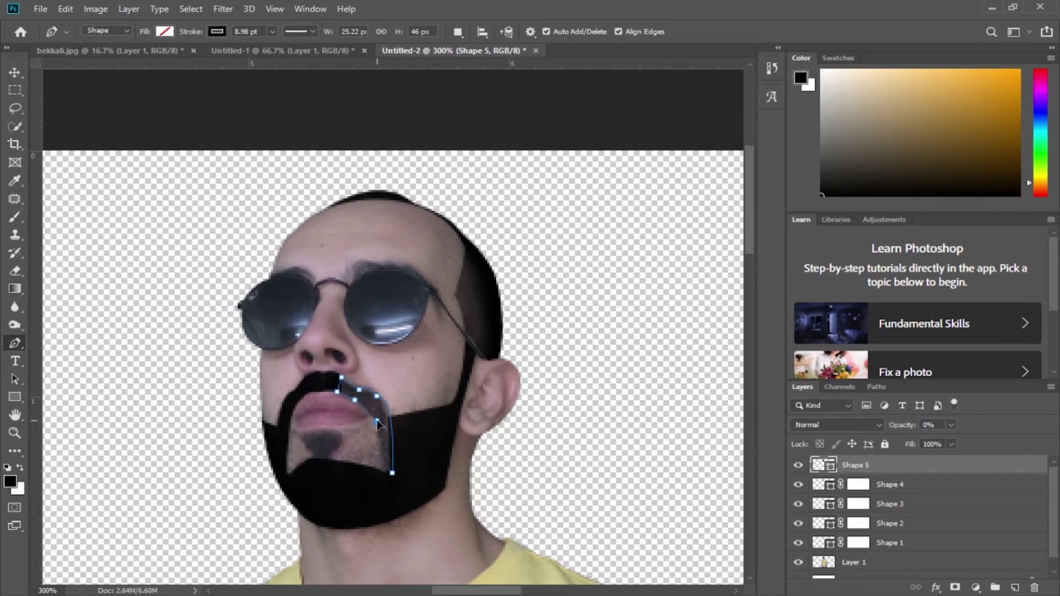
left_click(384, 477)
Step: Restore the mustache to 100% opacity, add a layer mask, and soften its edges
left_click_drag(901, 431, 946, 372)
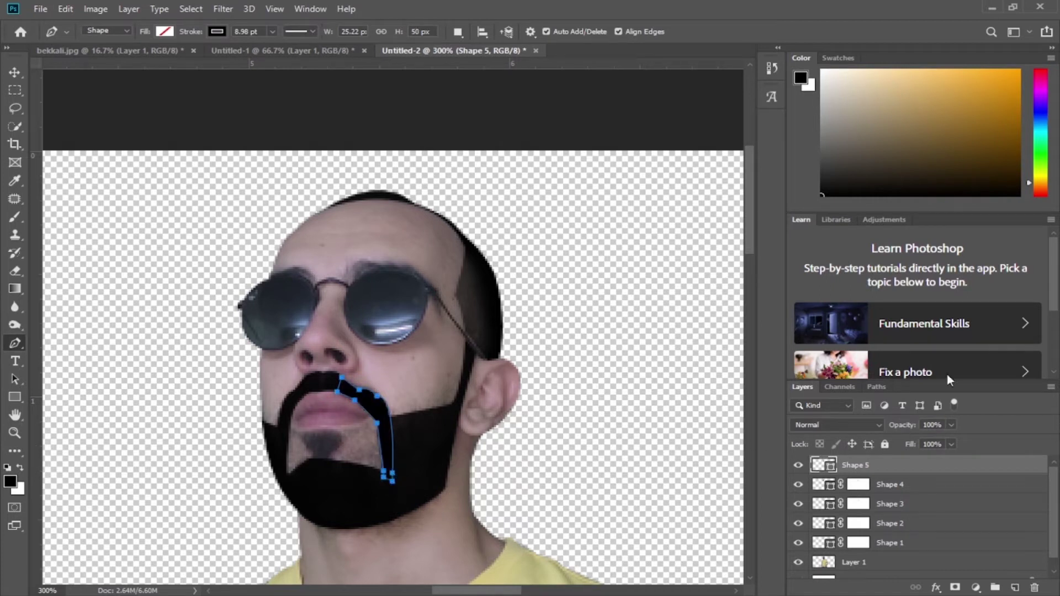
left_click(955, 586)
left_click(14, 217)
left_click(798, 563)
mouse_move(387, 457)
left_mouse_down()
mouse_move(387, 418)
mouse_move(354, 387)
mouse_move(328, 389)
mouse_move(387, 442)
mouse_move(375, 430)
left_mouse_up()
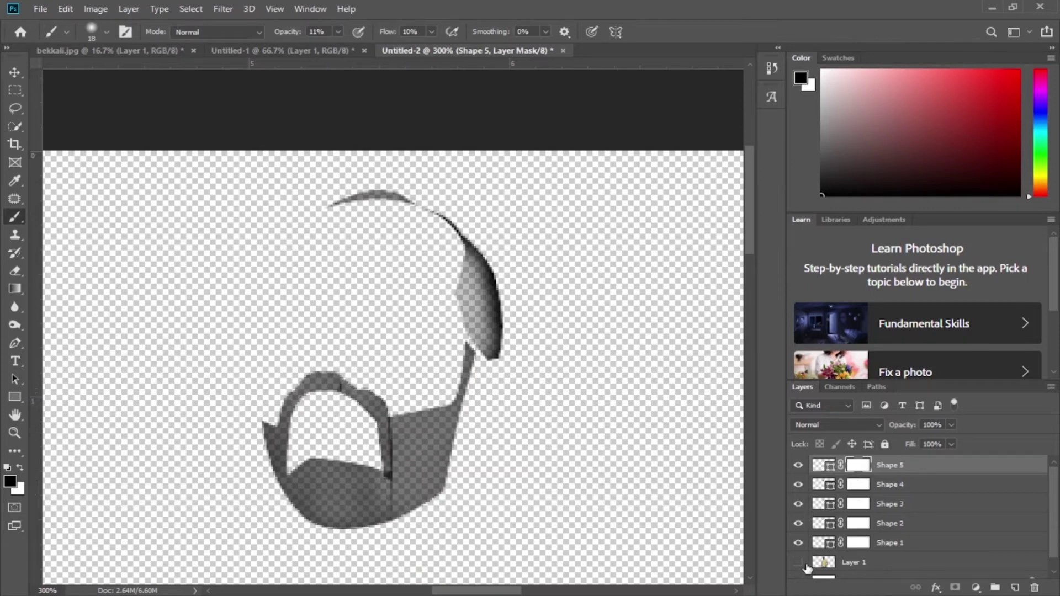
left_click(799, 563)
left_click(893, 467)
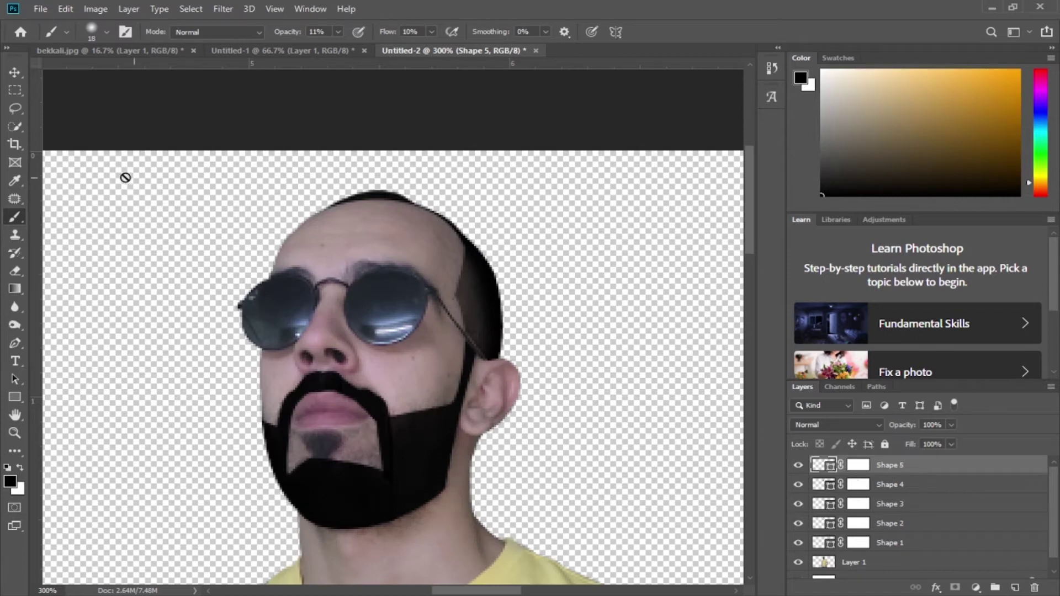
left_click(13, 74)
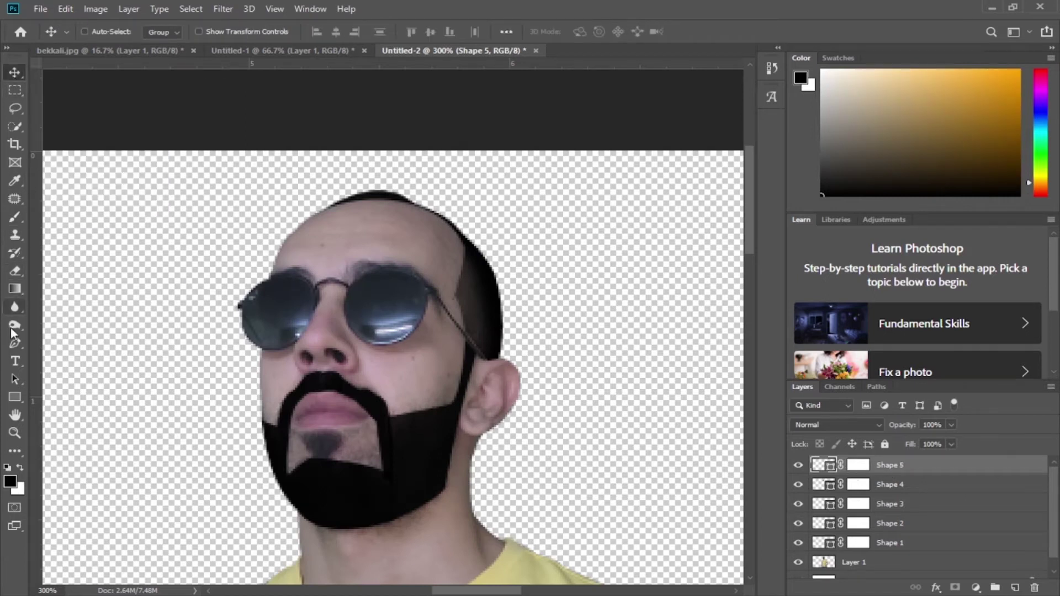
left_click(15, 343)
Step: Trace a small see-through shape filling the right nostril
key("Escape")
left_click(338, 351)
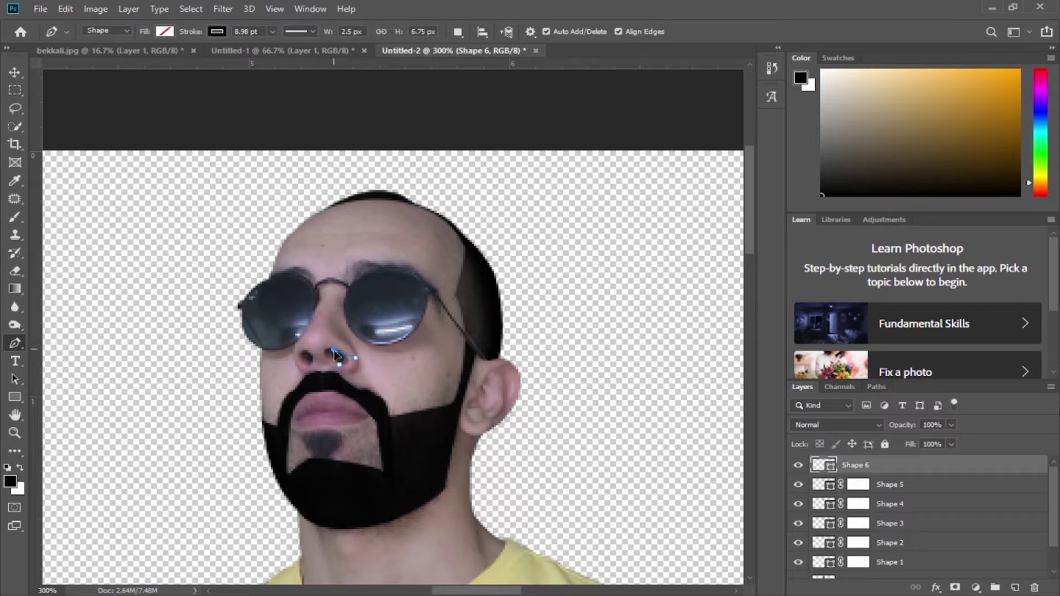
left_click_drag(336, 354, 334, 365)
key("0")
key("0")
left_click(339, 365)
Step: Set the right nostril shape to 100% opacity and give it a layer mask
left_click_drag(903, 426, 988, 433)
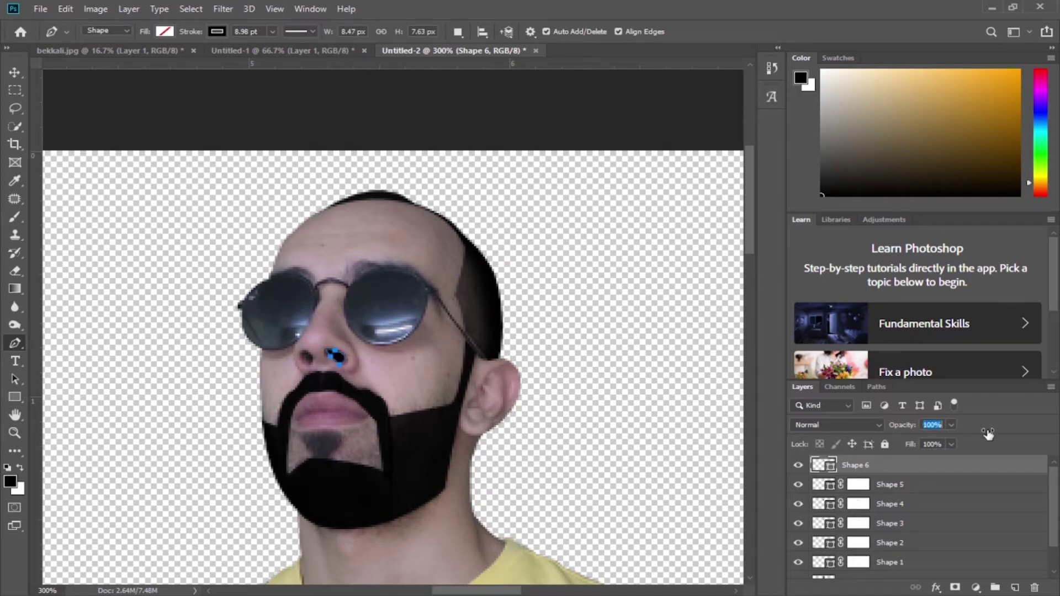
left_click(955, 586)
left_click(798, 551)
key("b")
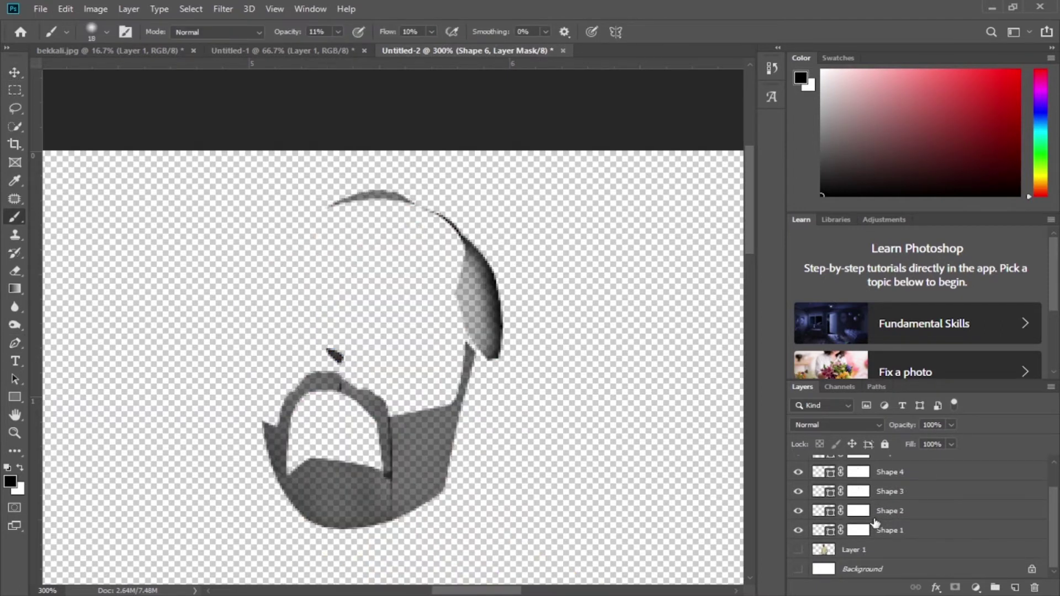
left_click(798, 550)
scroll(883, 525, "up", 2)
left_click(906, 468)
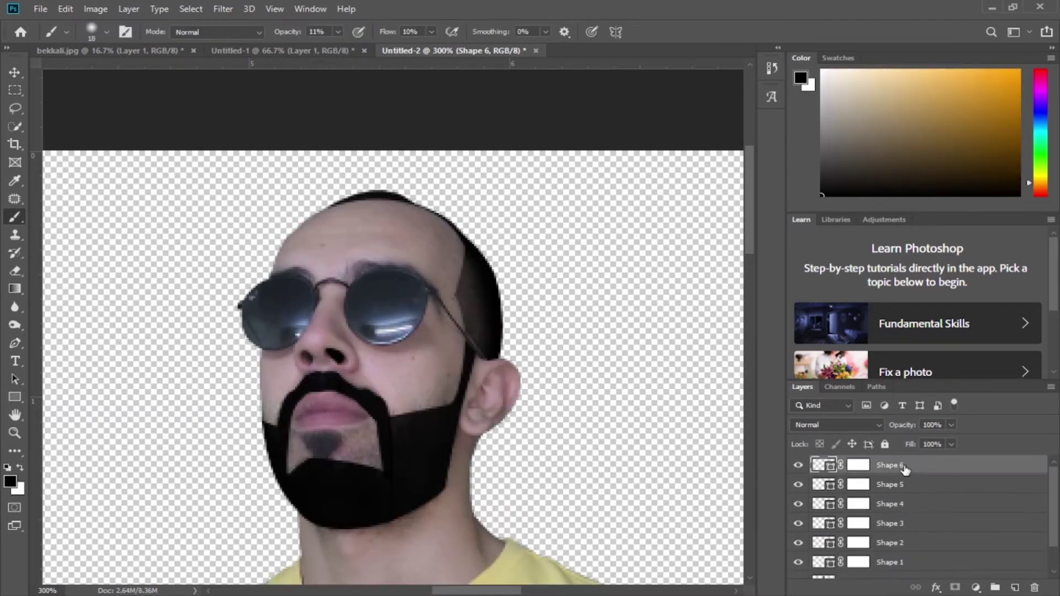
left_click(15, 342)
Step: Trace a black shape filling the left nostril and restore its full opacity
left_click(307, 359)
mouse_move(304, 352)
left_mouse_down()
mouse_move(291, 354)
mouse_move(323, 379)
left_mouse_up()
left_click_drag(901, 424, 806, 426)
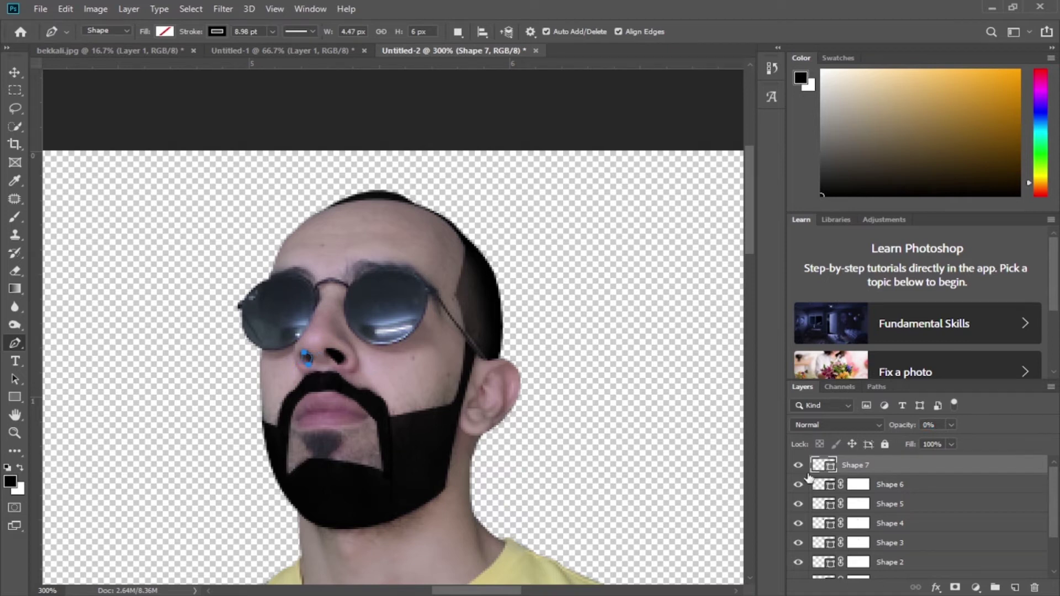
left_click_drag(905, 425, 944, 425)
scroll(811, 560, "down", 1)
scroll(812, 561, "down", 1)
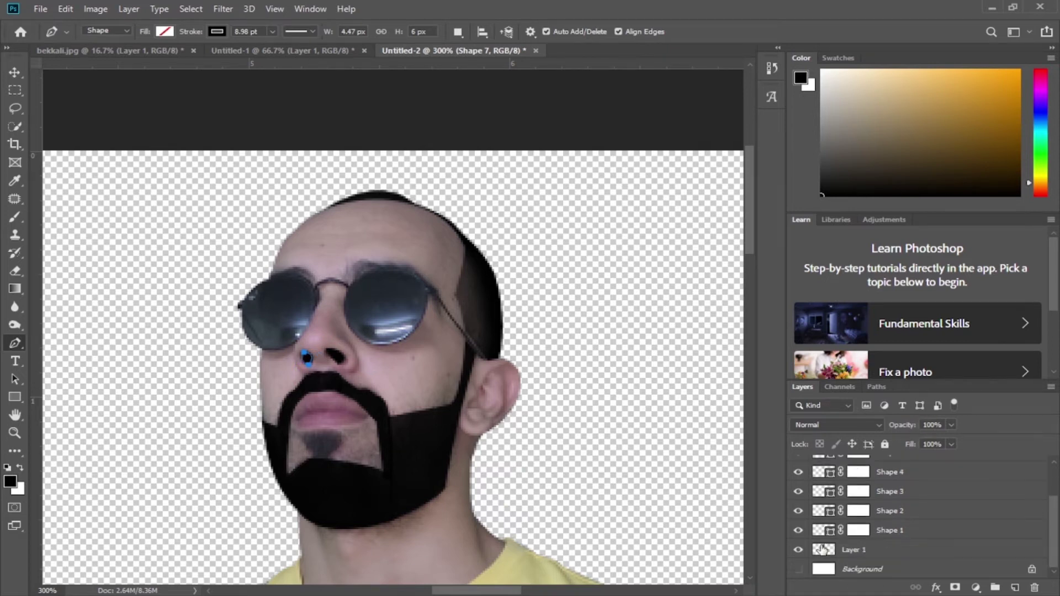
Step: Add a layer mask to the left nostril shape, checking it with the photo hidden
left_click(798, 554)
scroll(883, 536, "up", 3)
key("b")
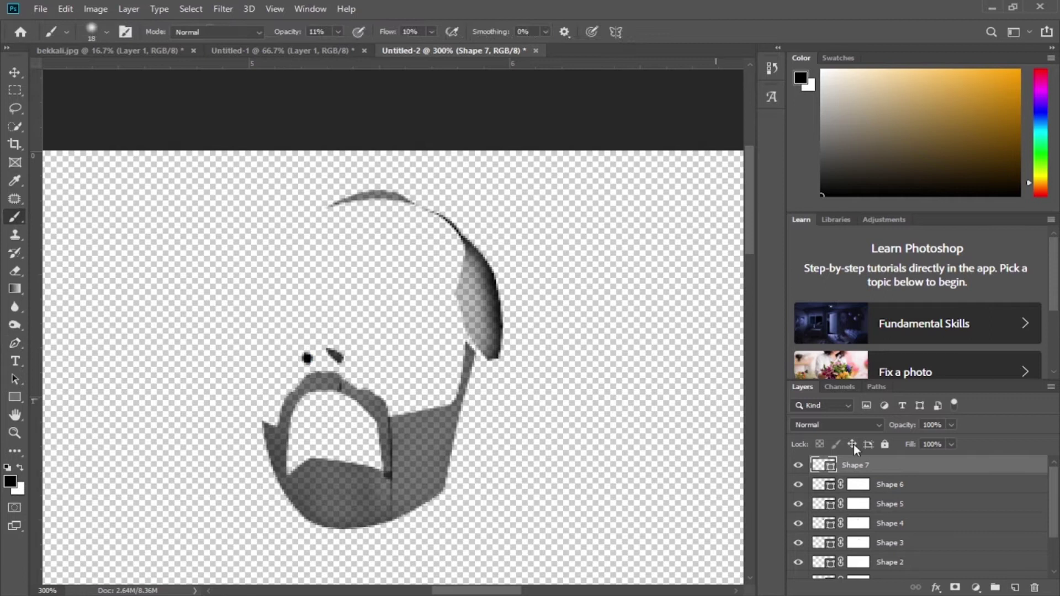
left_click(955, 587)
scroll(903, 536, "down", 3)
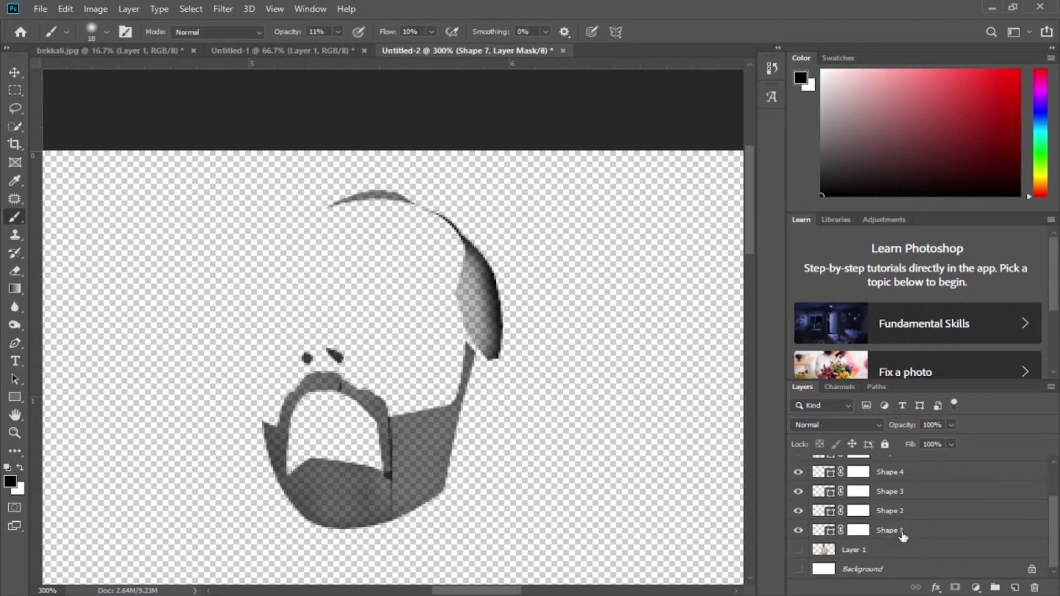
left_click(798, 549)
scroll(924, 517, "up", 3)
left_click(932, 470)
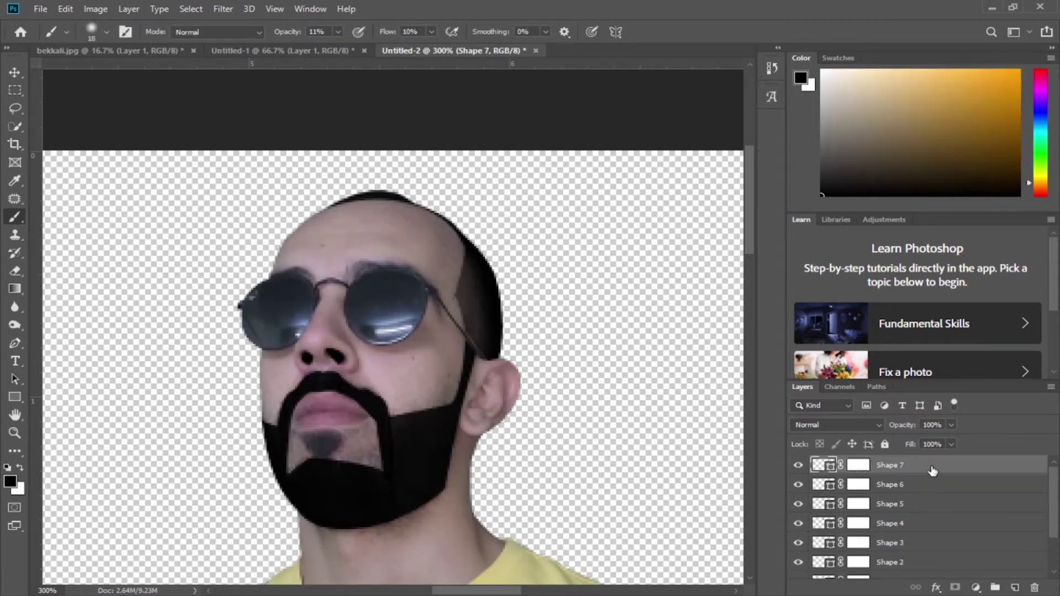
Step: Zoom in on the glasses and start the outline at the ear, along the temple arm at 0% opacity
left_click(18, 73)
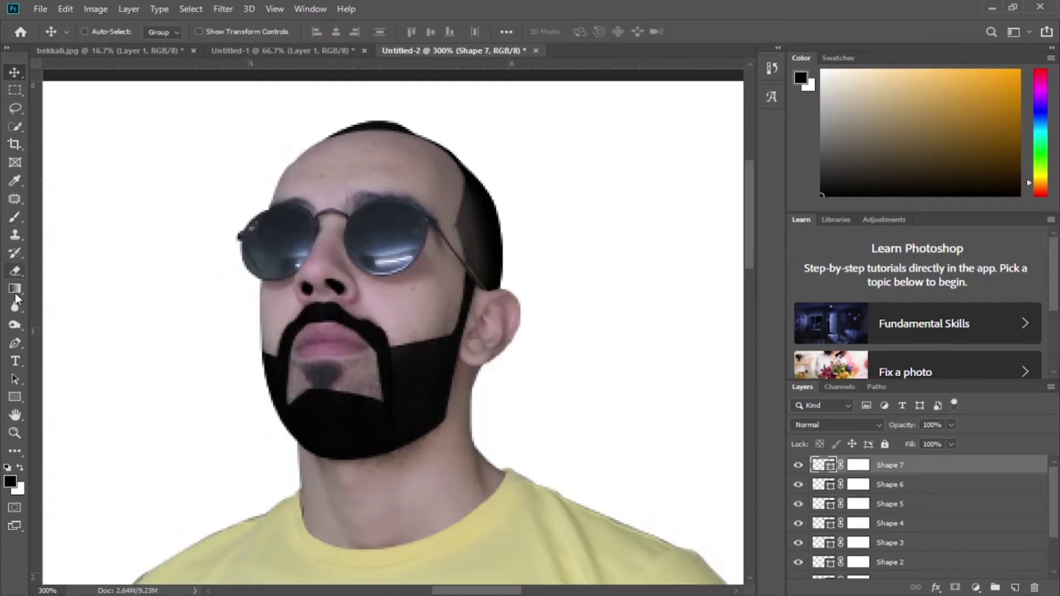
left_click(15, 343)
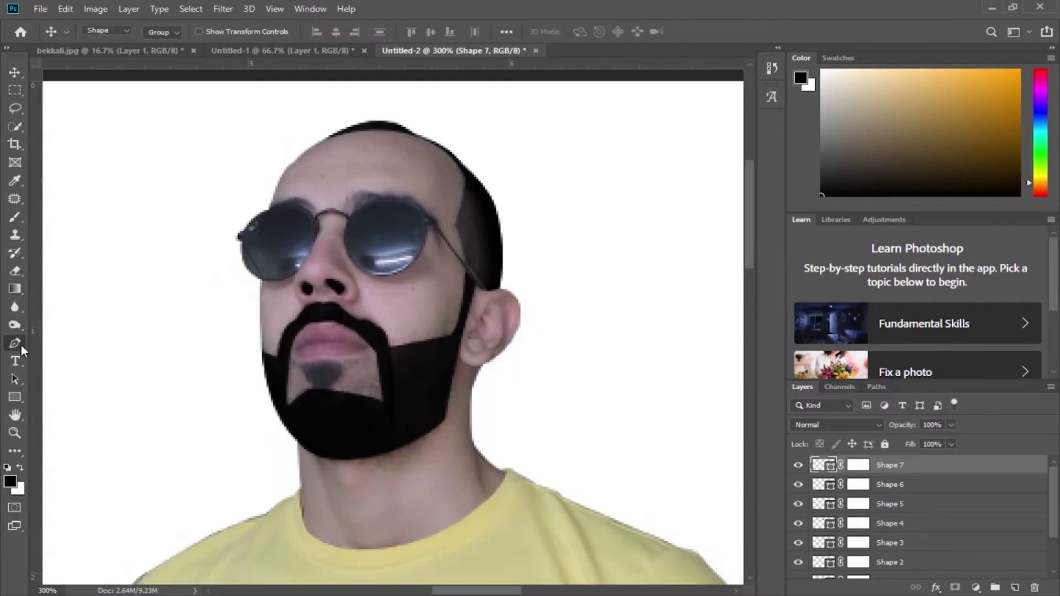
key("ctrl+plus")
scroll(414, 265, "up", 2)
key("ctrl+plus")
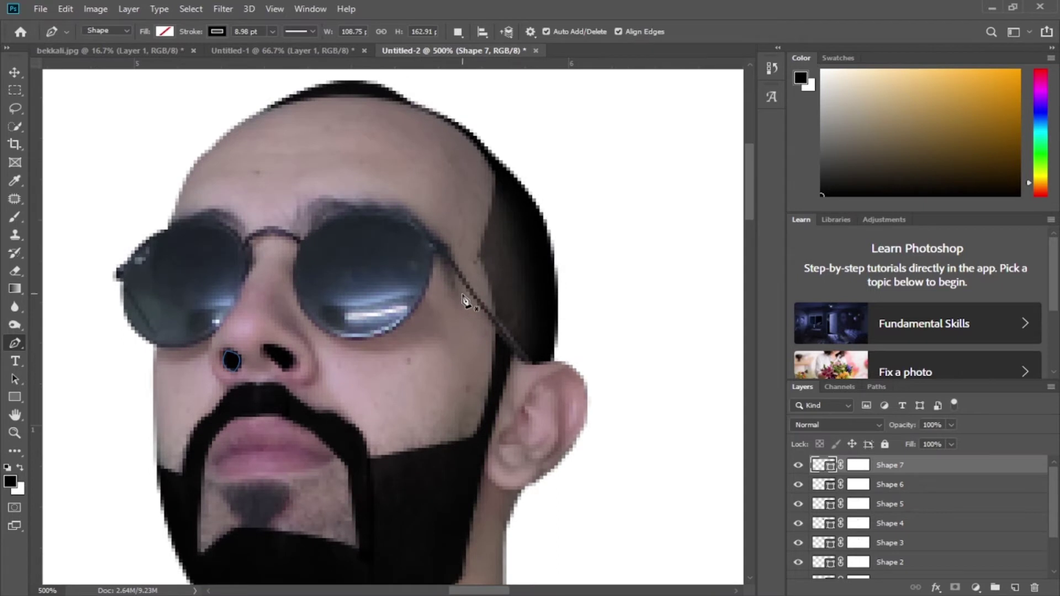
left_click(525, 362)
left_click_drag(890, 425, 770, 425)
left_click(440, 247)
left_click_drag(304, 241, 242, 296)
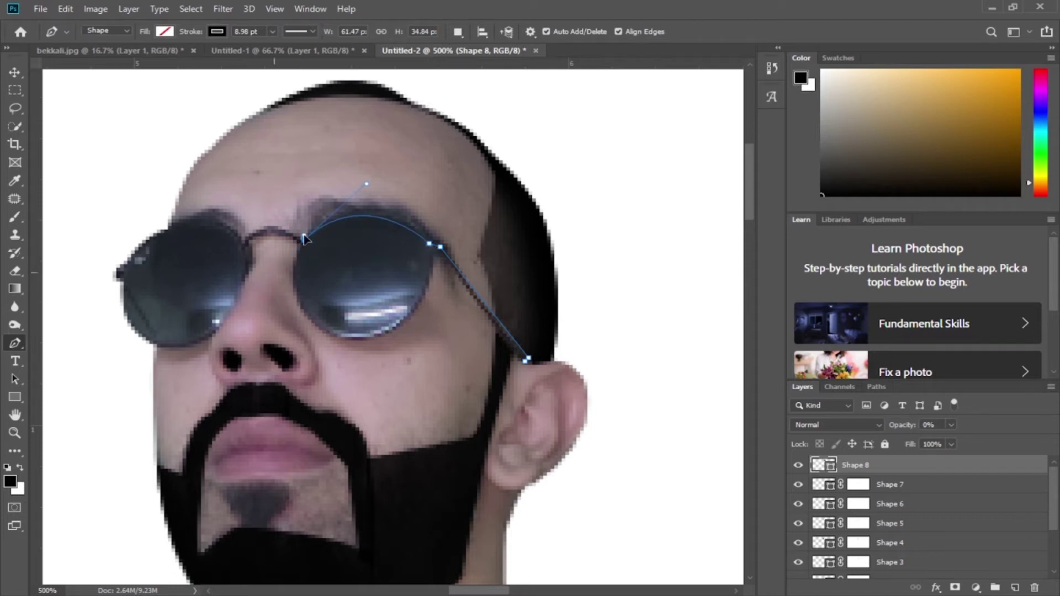
Step: Trace the left lens outline across its top, outer edge and bottom curve
left_click_drag(245, 243, 229, 277)
left_click_drag(179, 222, 135, 241)
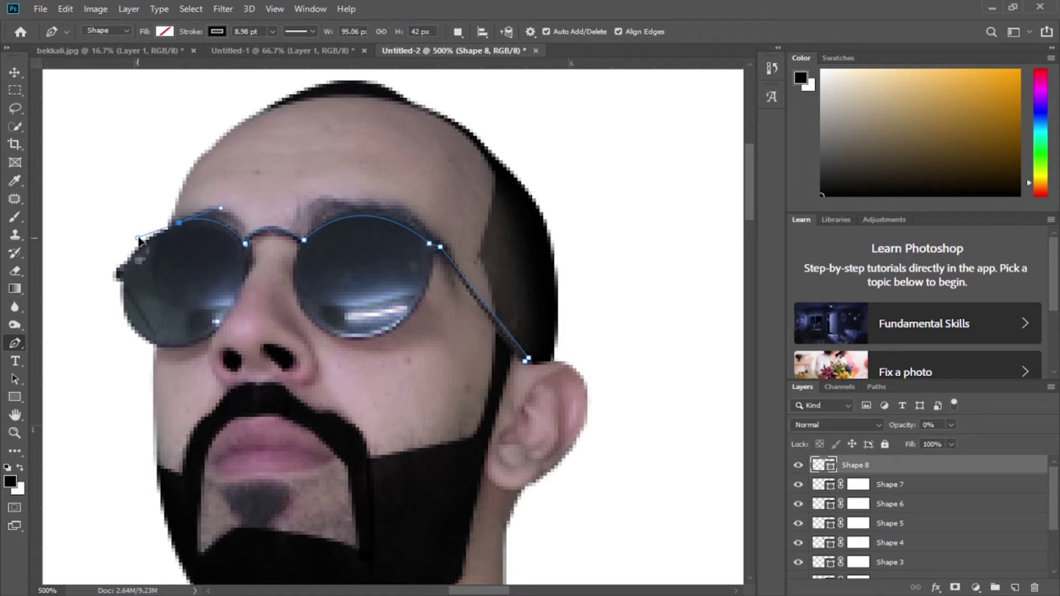
left_click_drag(124, 264, 115, 287)
left_click(117, 273)
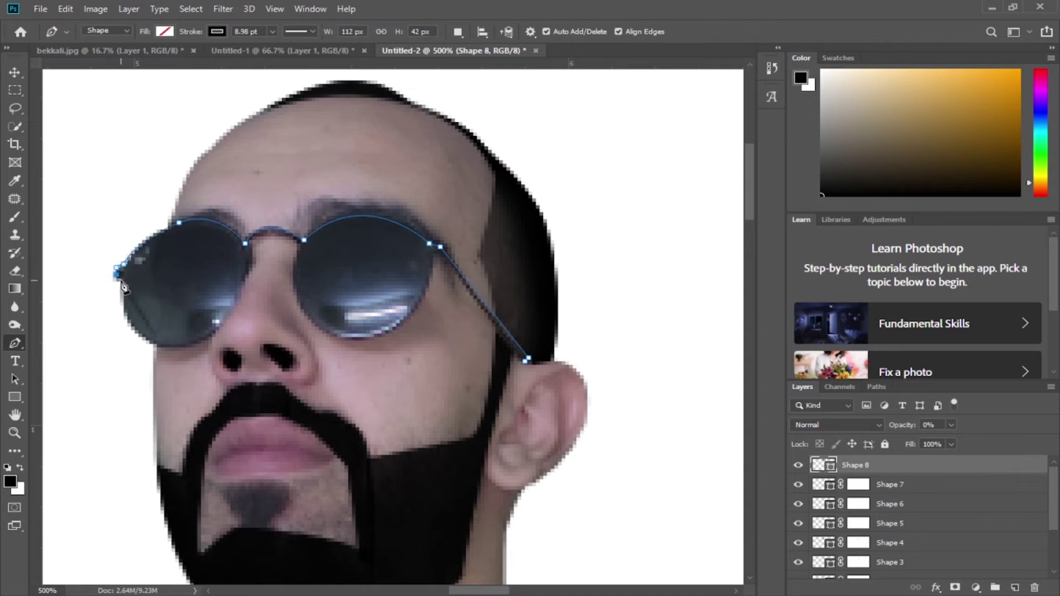
left_click_drag(157, 345, 187, 345)
left_click_drag(227, 312, 230, 307)
Step: Continue from the nose bridge around the right lens and close the path at the ear
left_click_drag(252, 248, 249, 233)
left_click(253, 250, "alt")
left_click_drag(303, 241, 310, 262)
left_click_drag(329, 334, 375, 351)
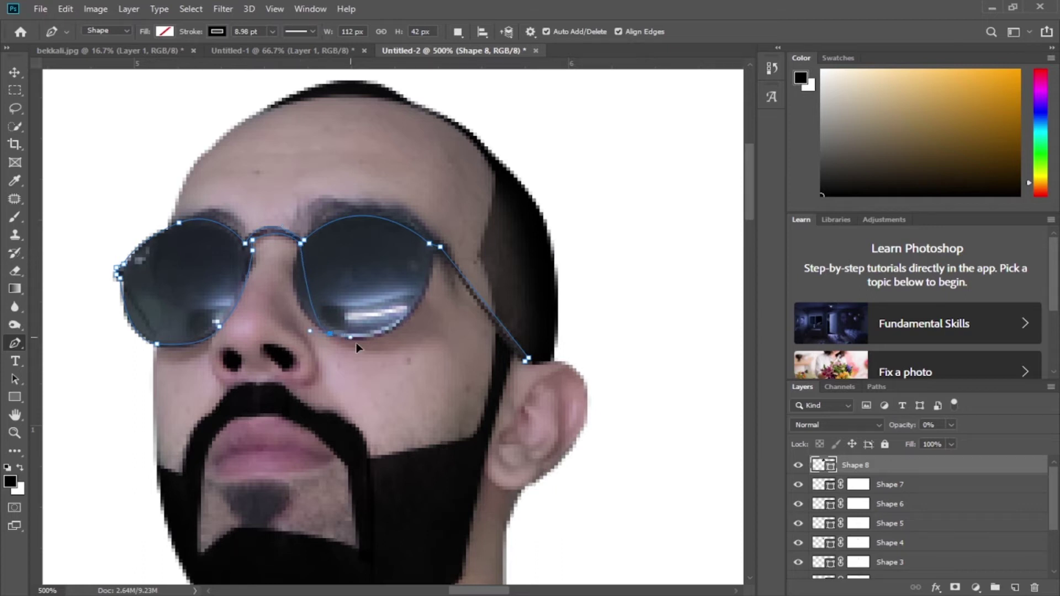
left_click_drag(421, 295, 443, 243)
left_click(526, 363)
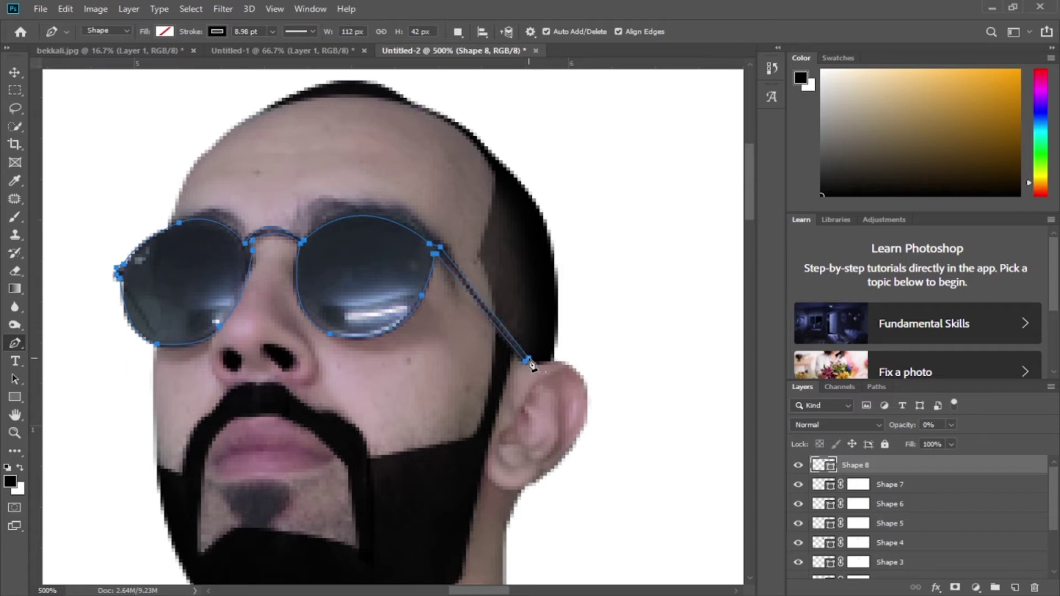
Step: Make the glasses fully opaque, add a layer mask, and set a 127 px brush at 5% opacity, 6% flow
key("0")
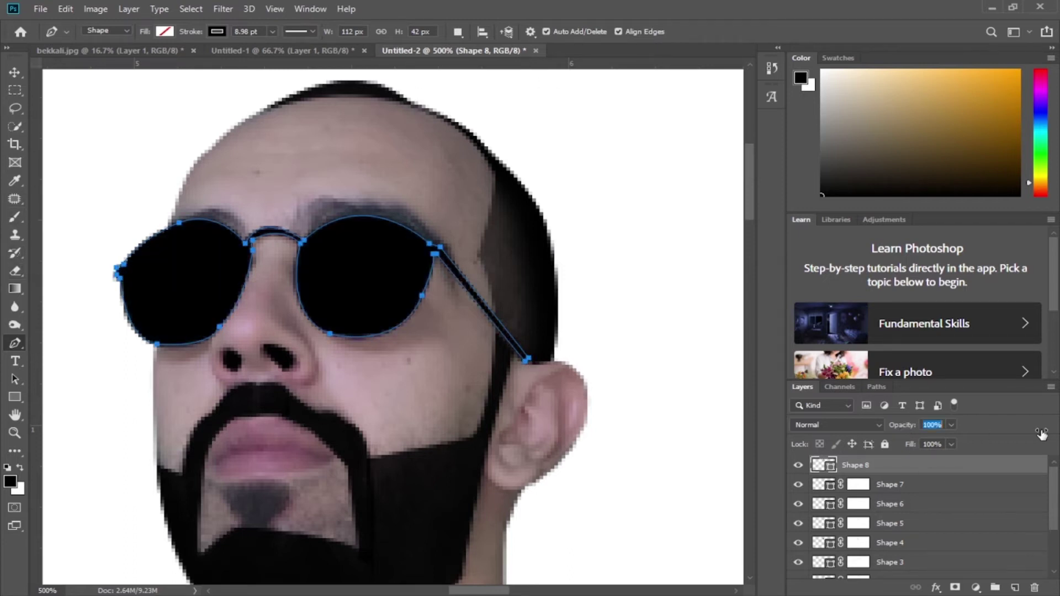
key("b")
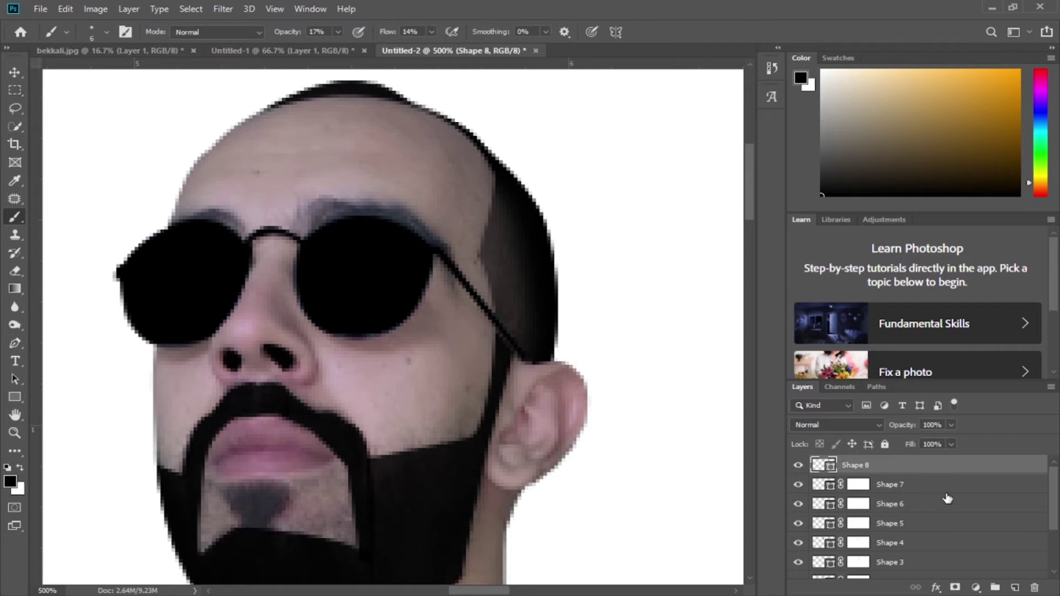
left_click(955, 587)
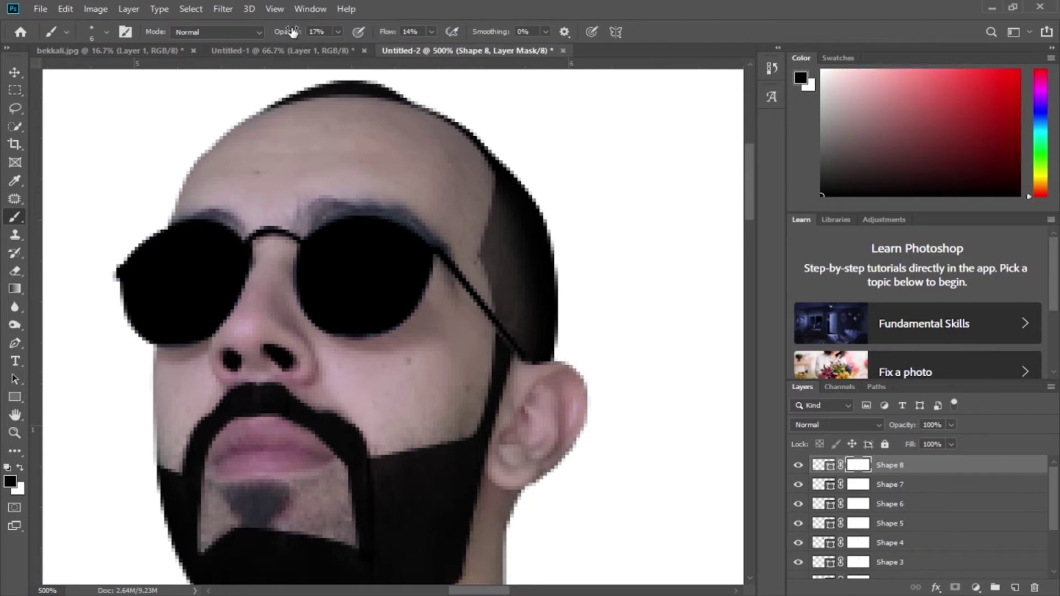
left_click_drag(293, 32, 280, 32)
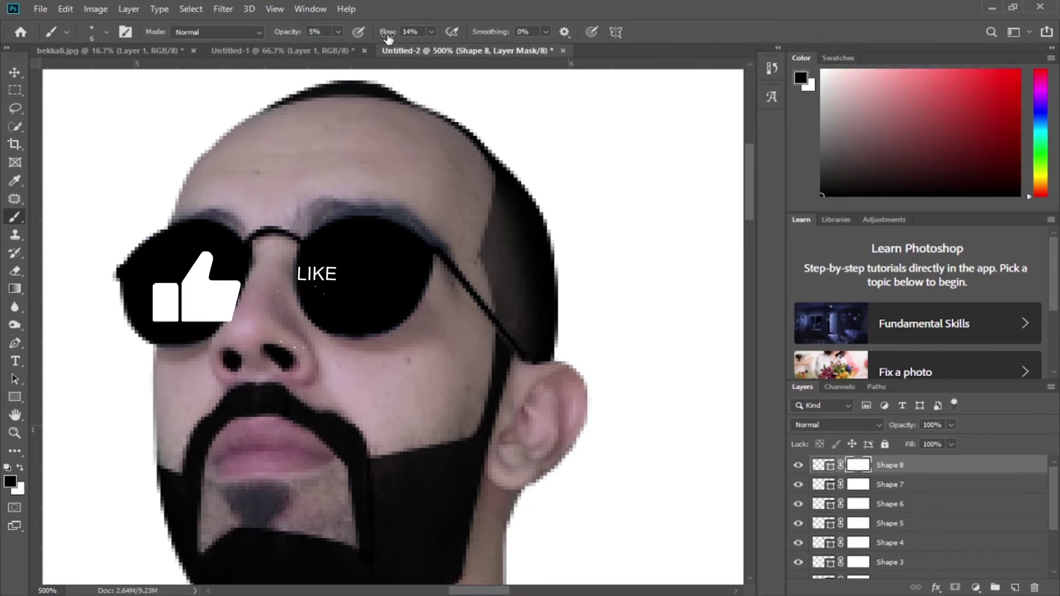
left_click_drag(388, 31, 384, 31)
right_click(208, 307)
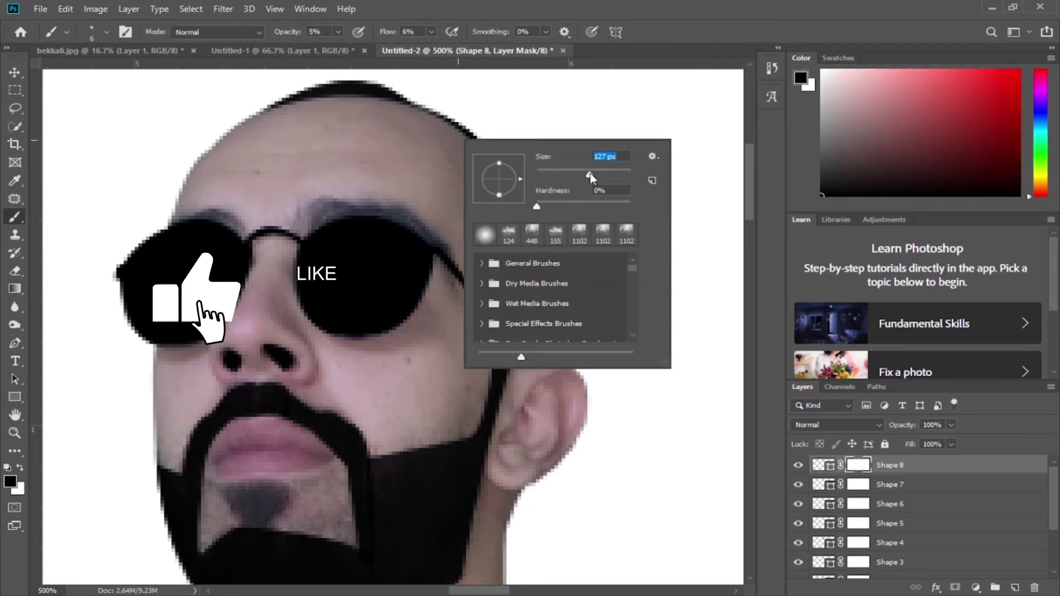
type("127")
key("Return")
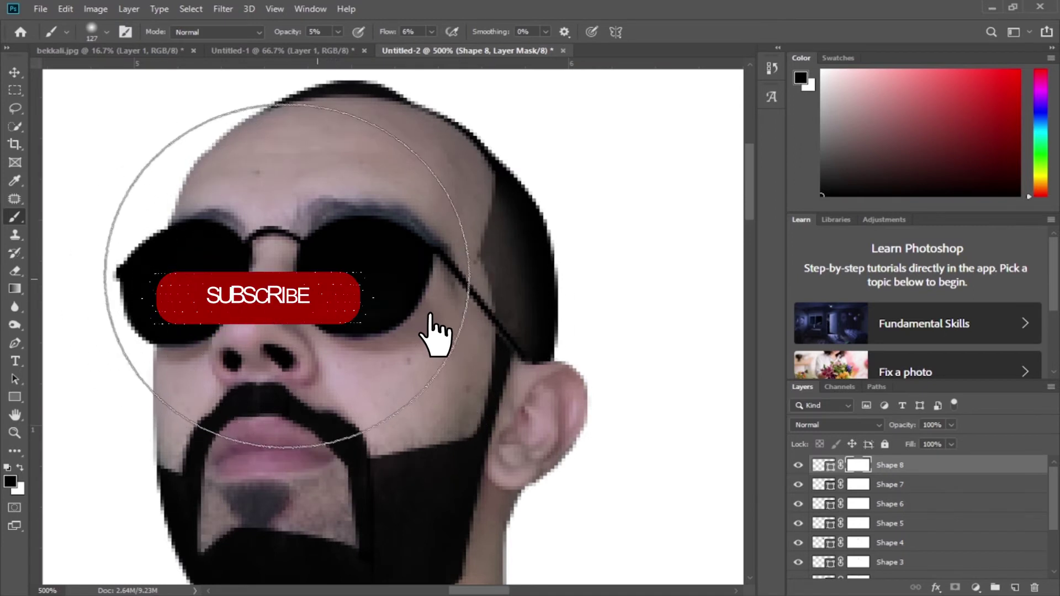
Step: Hide and reshow the face photo layer to check the black glasses shape
scroll(890, 511, "down", 3)
left_click(798, 549)
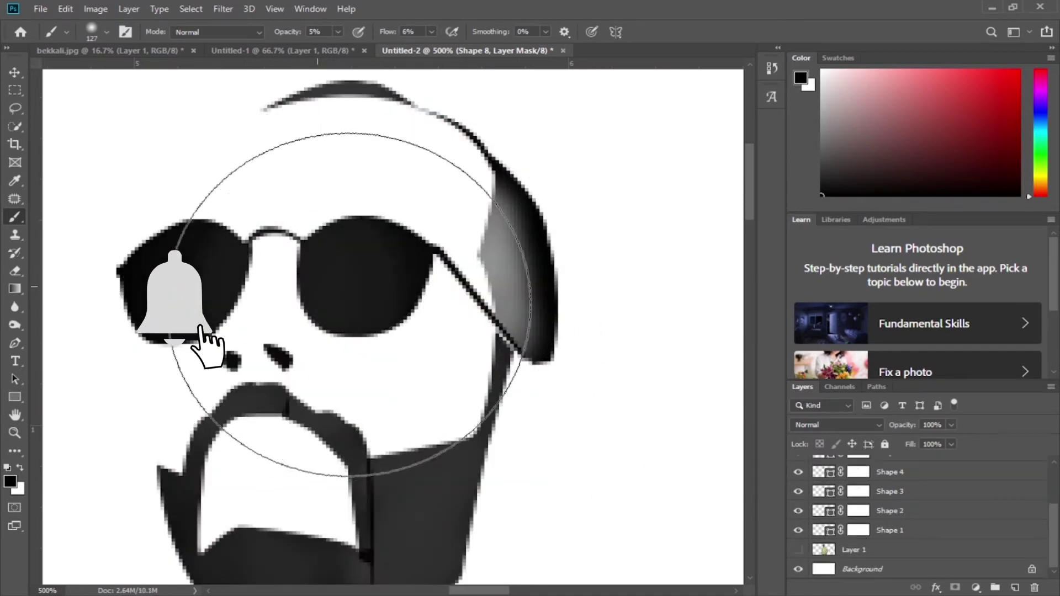
scroll(931, 485, "up", 3)
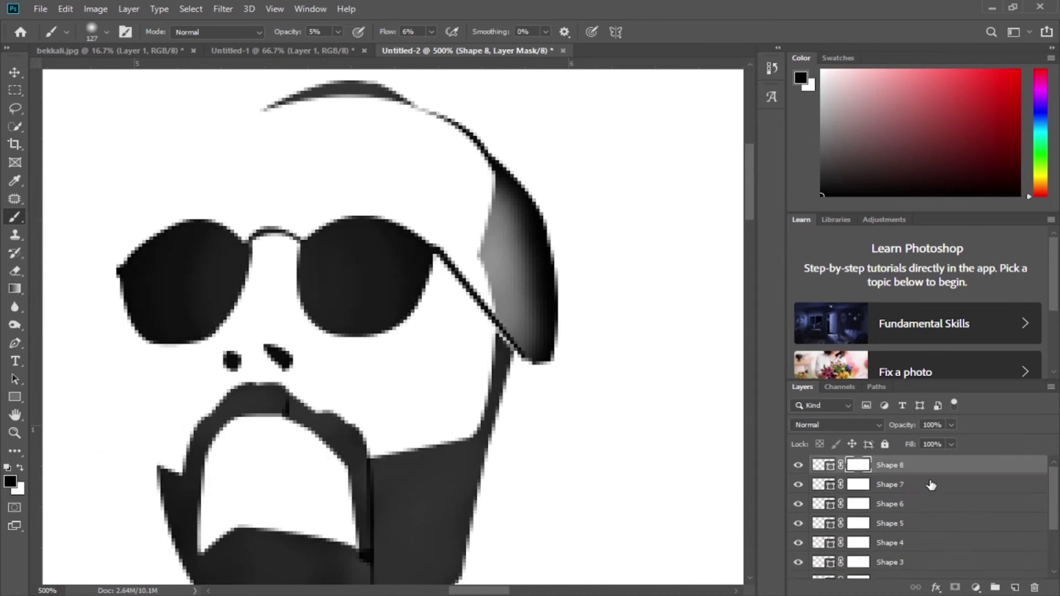
scroll(925, 529, "down", 3)
left_click(798, 549)
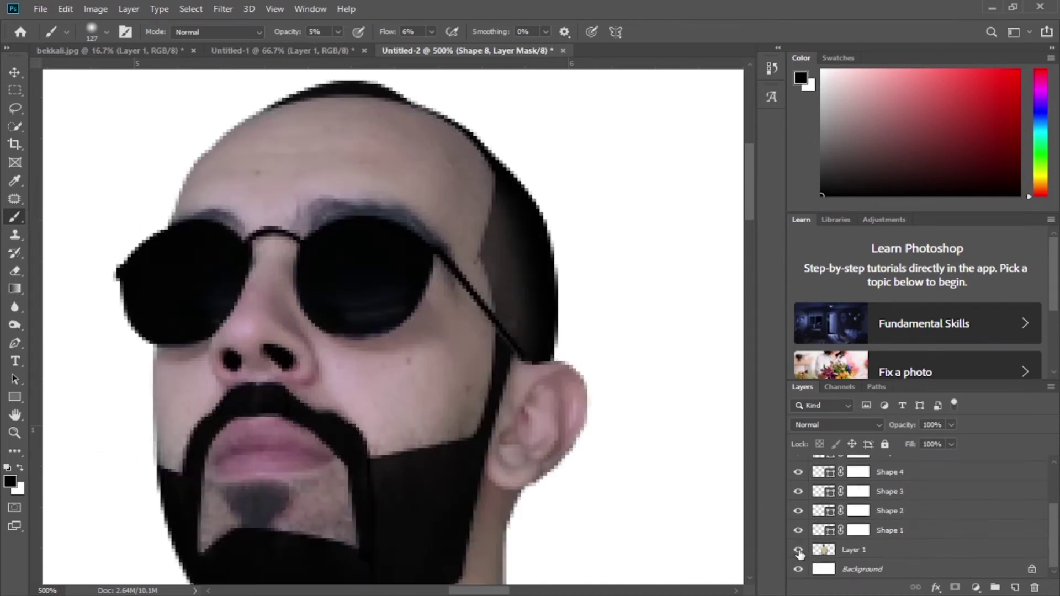
scroll(946, 463, "up", 3)
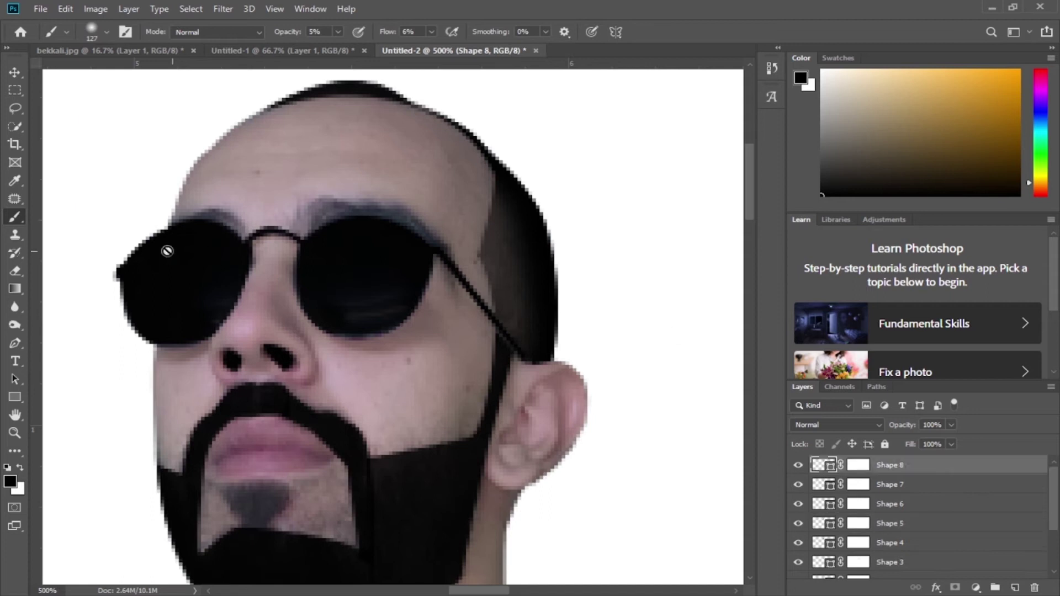
left_click(16, 344)
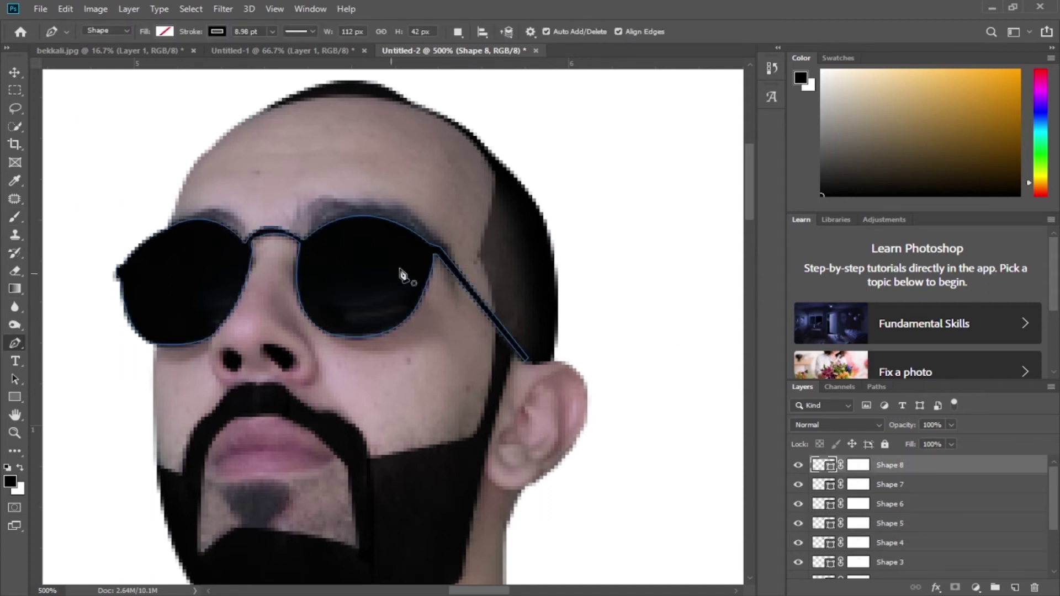
Step: Trace a closed eyebrow shape from the bridge over the right lens at 0% opacity, then set 100%
left_click(305, 238)
left_click_drag(334, 198, 370, 209)
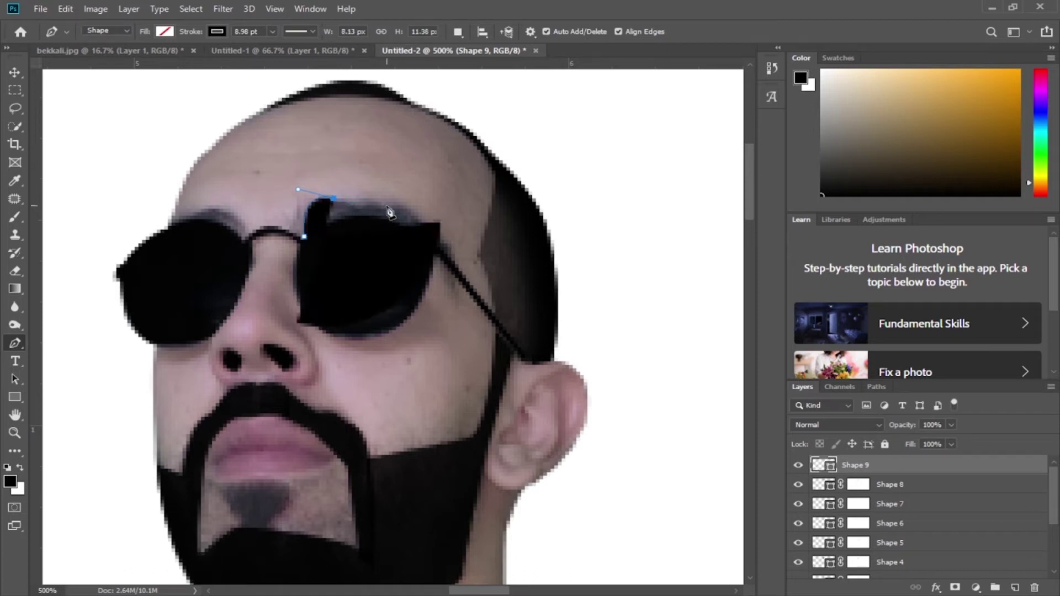
left_click_drag(898, 428, 877, 428)
left_click_drag(378, 203, 383, 202)
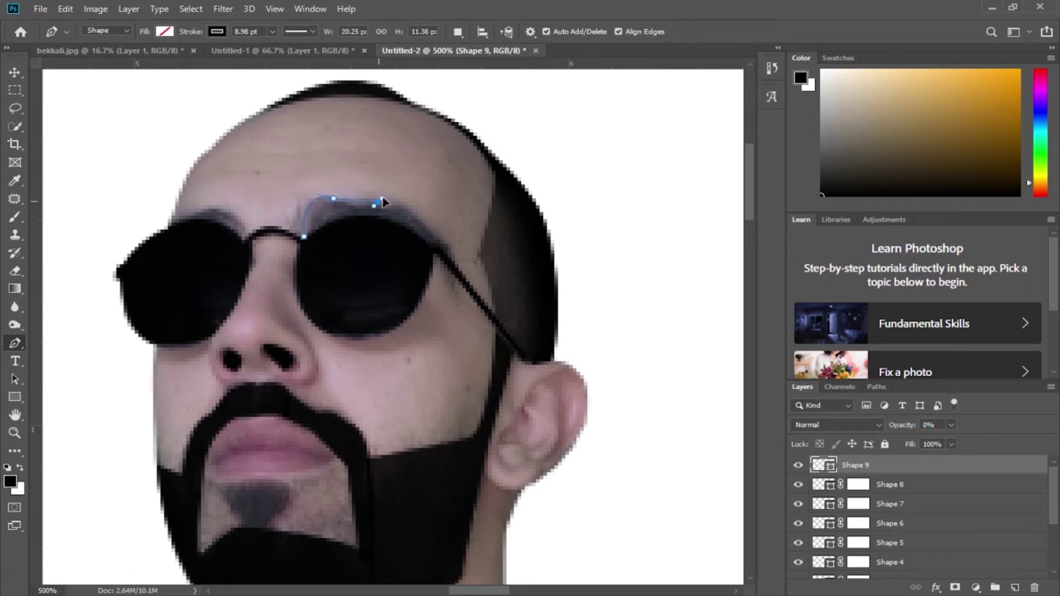
left_click(436, 247)
left_click(409, 228)
left_click_drag(304, 237, 338, 213)
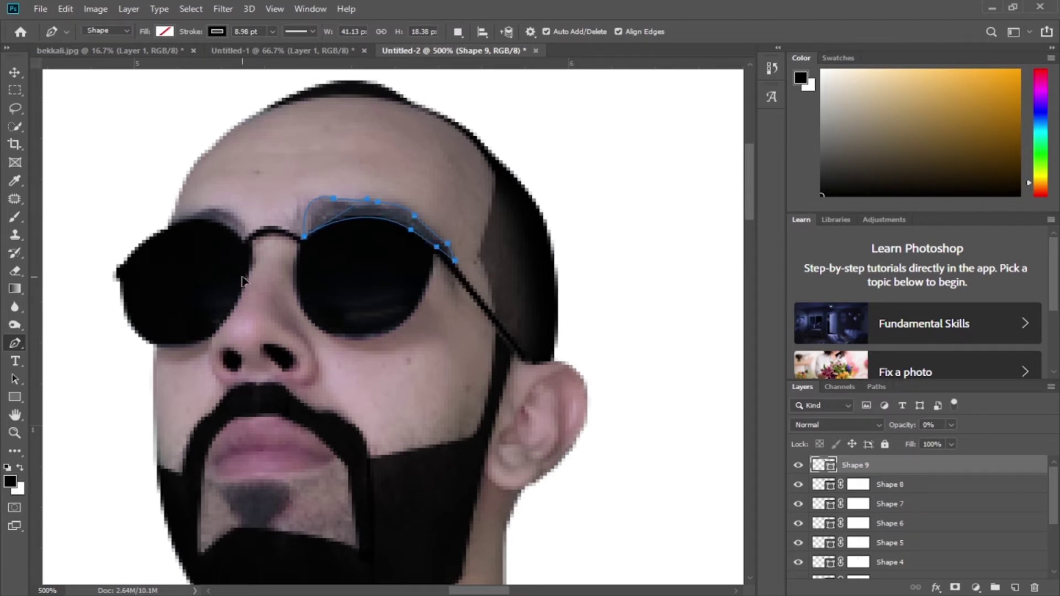
left_click_drag(905, 425, 1049, 430)
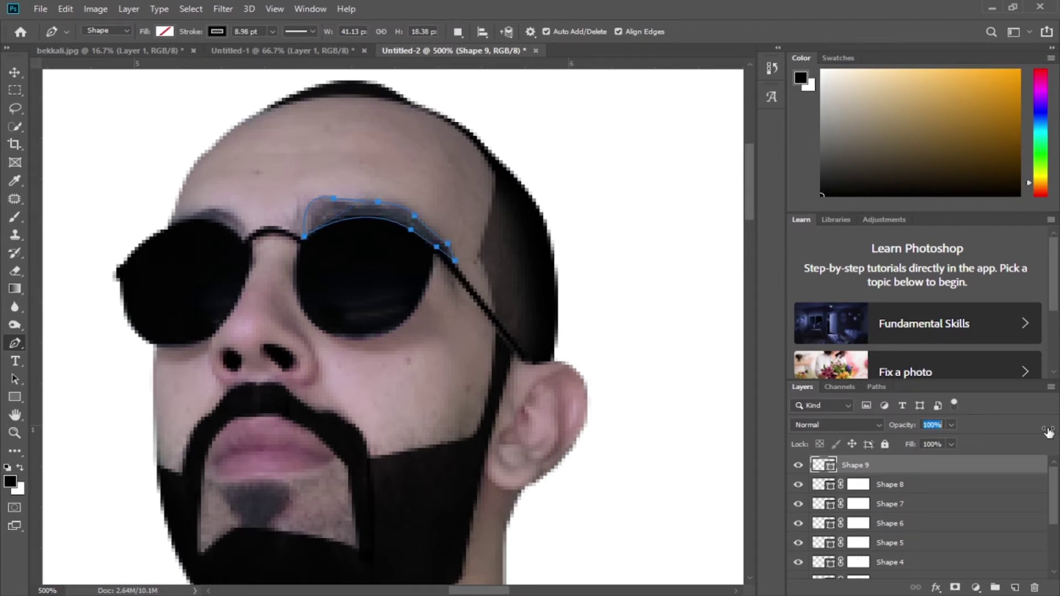
left_click(15, 71)
Step: Hide the face photo and set up a textured 14 px brush at 17% opacity, 18% flow
scroll(832, 551, "down", 3)
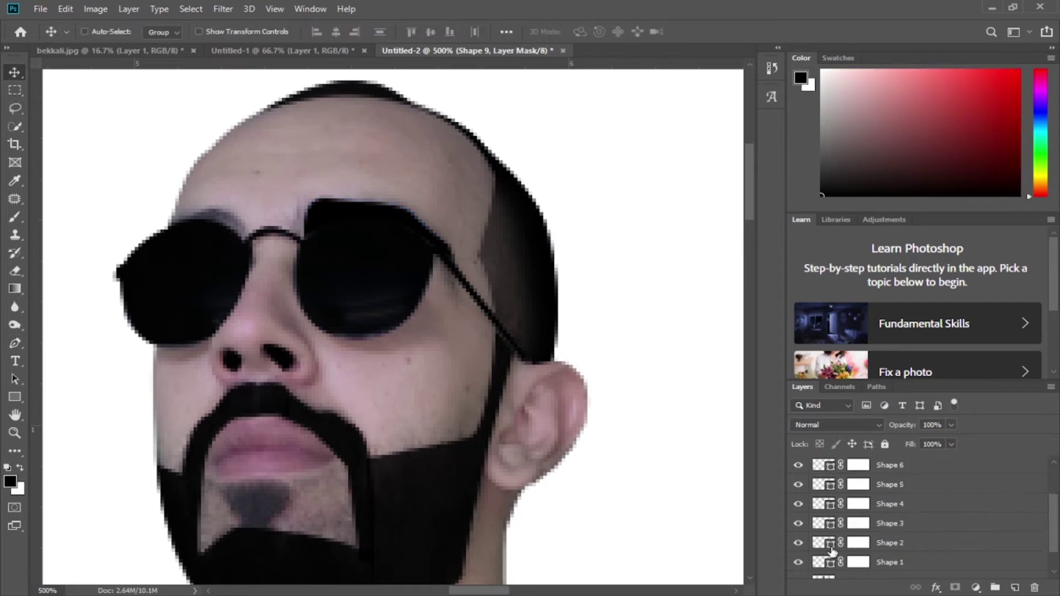
scroll(833, 551, "down", 2)
left_click(798, 549)
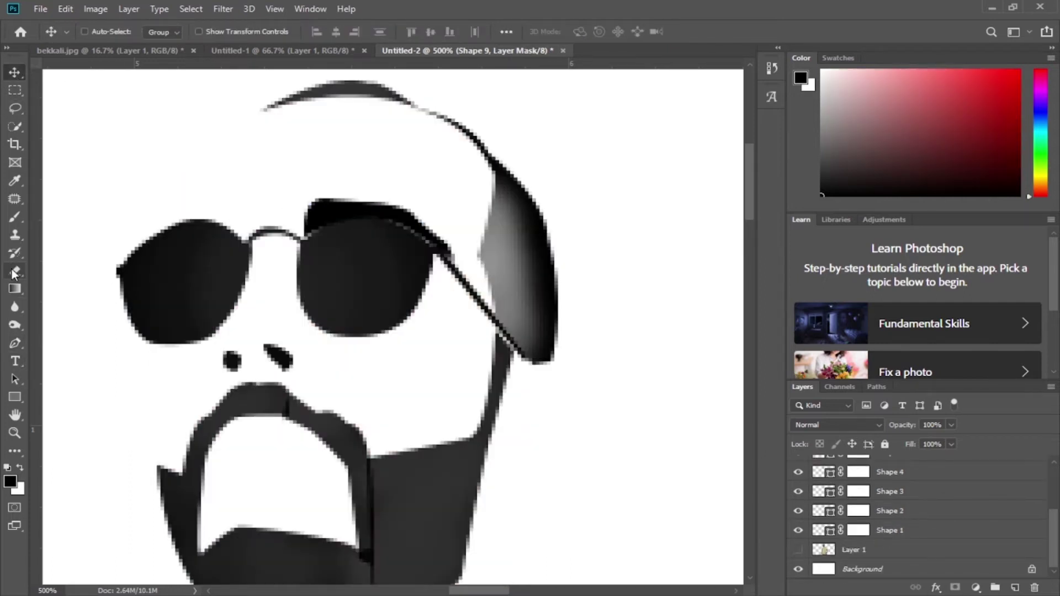
left_click(15, 217)
right_click(333, 260)
mouse_move(441, 294)
left_mouse_down()
mouse_move(433, 293)
mouse_move(442, 294)
left_mouse_up()
left_click(384, 354)
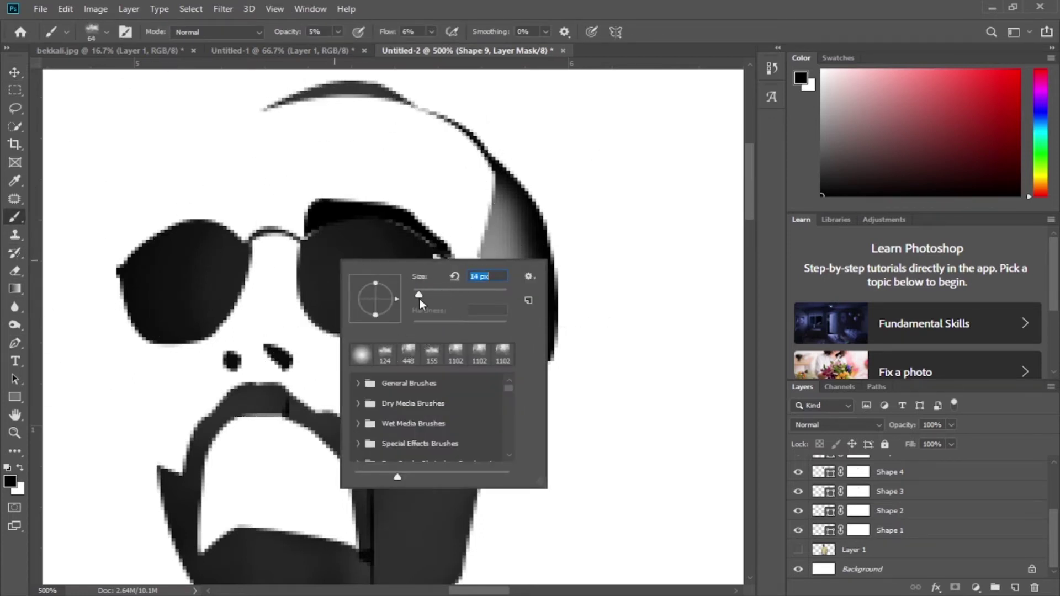
left_click(345, 210)
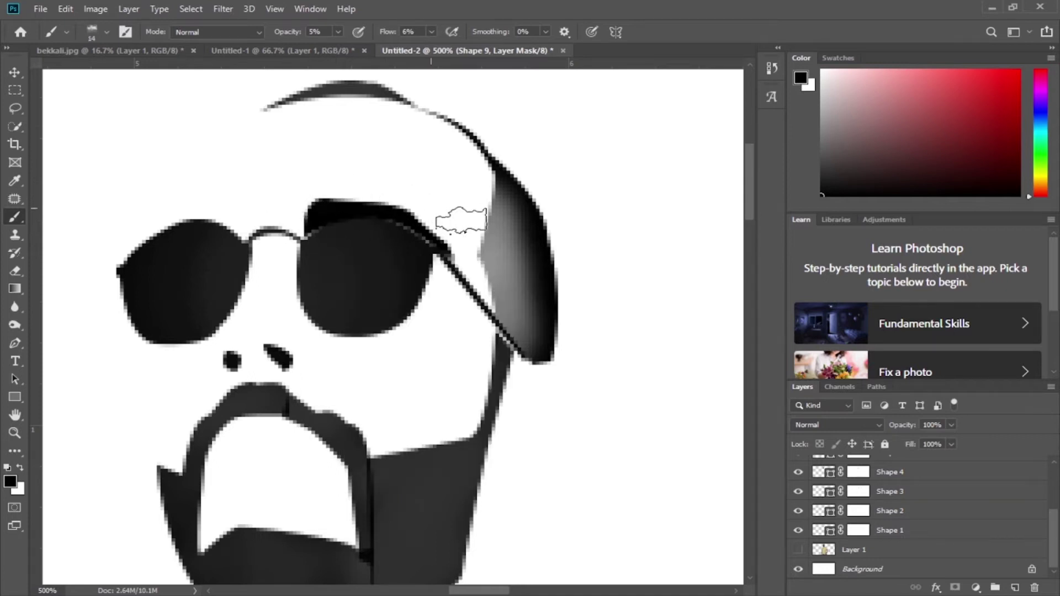
left_click_drag(288, 34, 295, 35)
left_click_drag(388, 32, 395, 32)
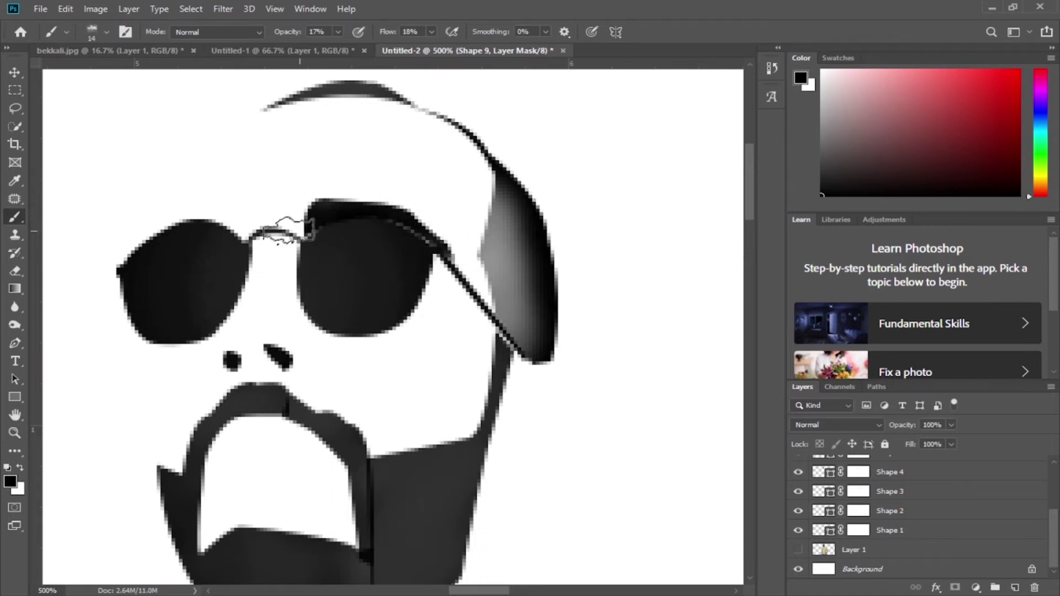
Step: Toggle the eyebrow and face photo visibility to compare, then target the eyebrow shape's content
scroll(993, 547, "up", 3)
left_click(798, 465)
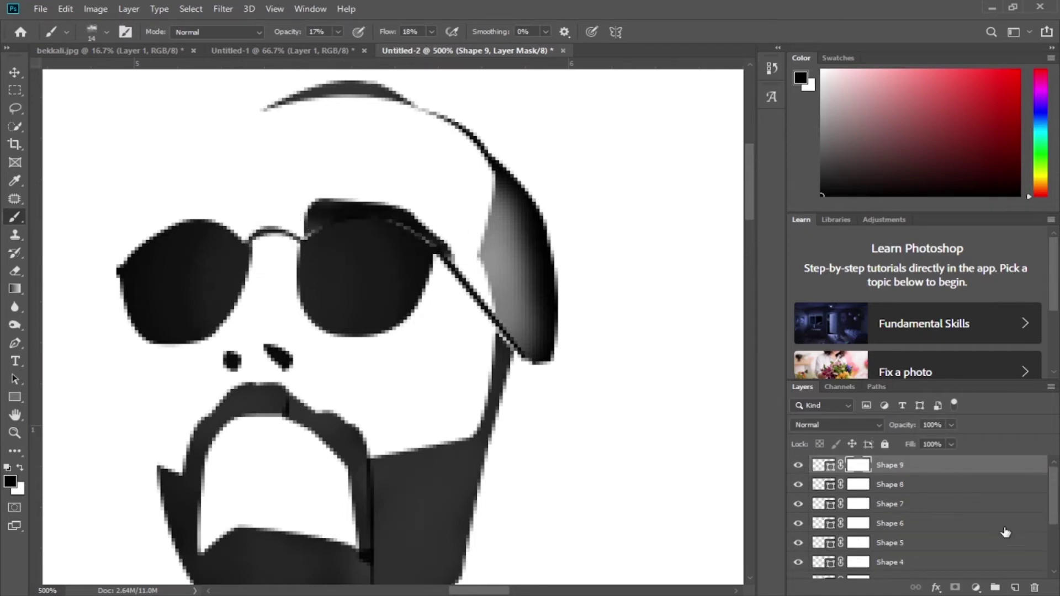
scroll(994, 533, "down", 3)
left_click(798, 557)
scroll(943, 499, "up", 3)
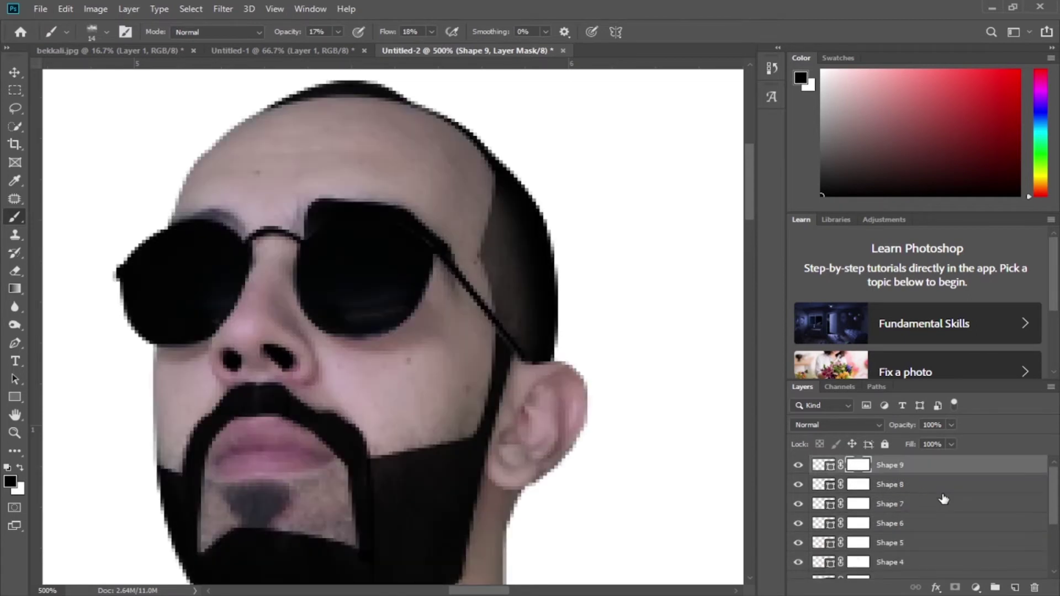
scroll(943, 499, "down", 3)
left_click(798, 563)
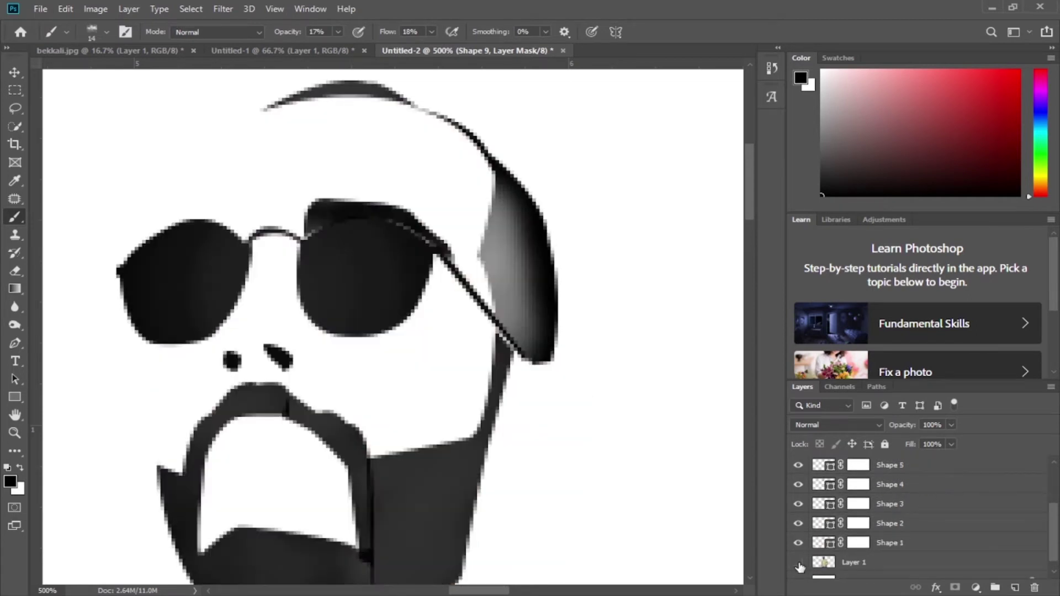
scroll(939, 513, "up", 3)
left_click(822, 464)
Step: Nudge the eyebrow shape up and down with the arrow keys to check its placement
left_click(18, 78)
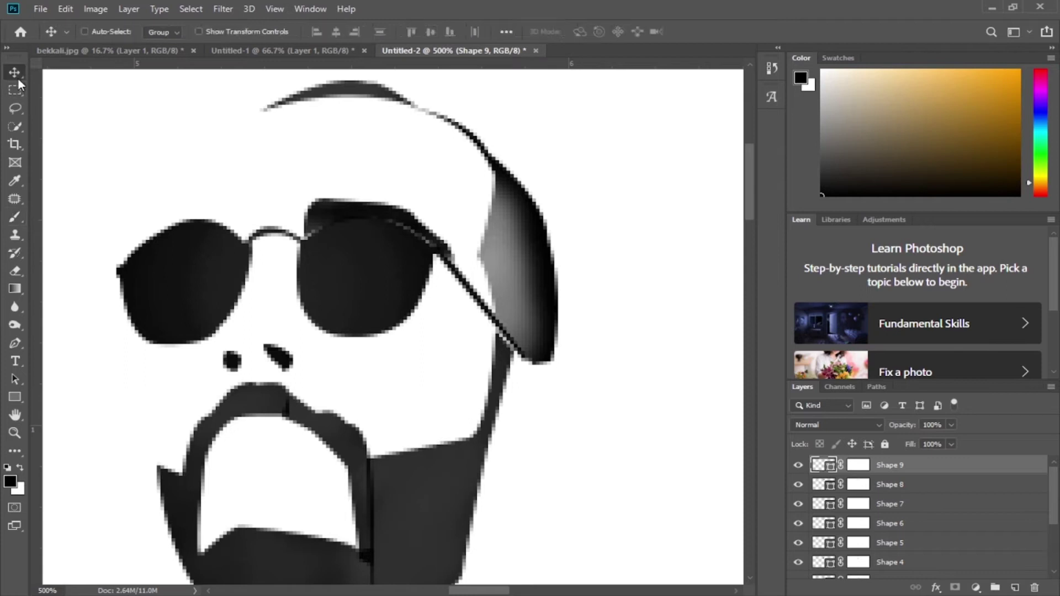
key("Up")
key("Up")
key("Down")
key("Up")
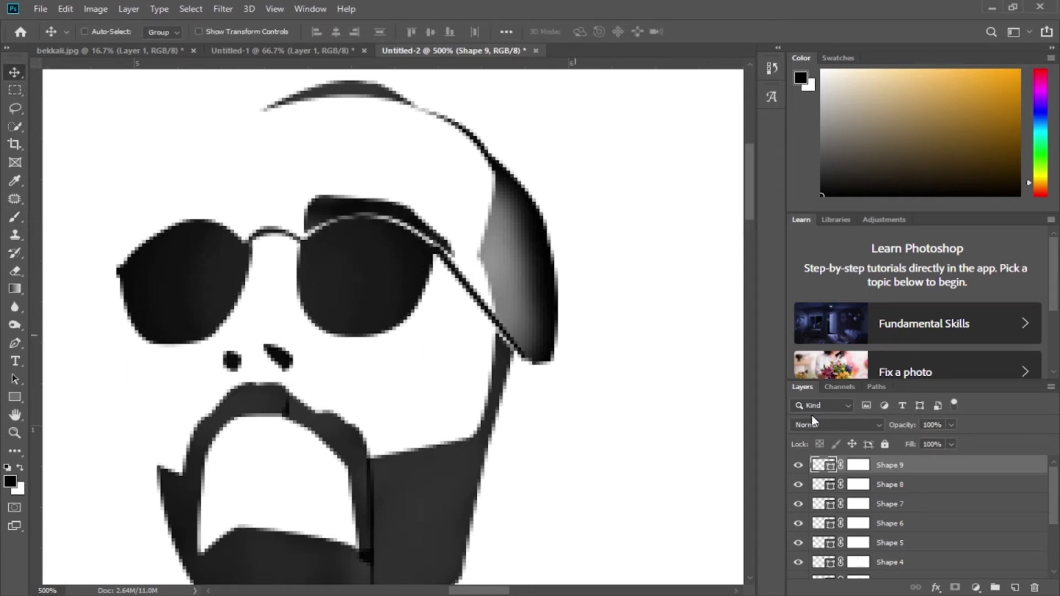
left_click(797, 464)
Step: Duplicate the eyebrow, flip the copy horizontally and position it over the left lens
key("ctrl+j")
key("ctrl+t")
right_click(354, 201)
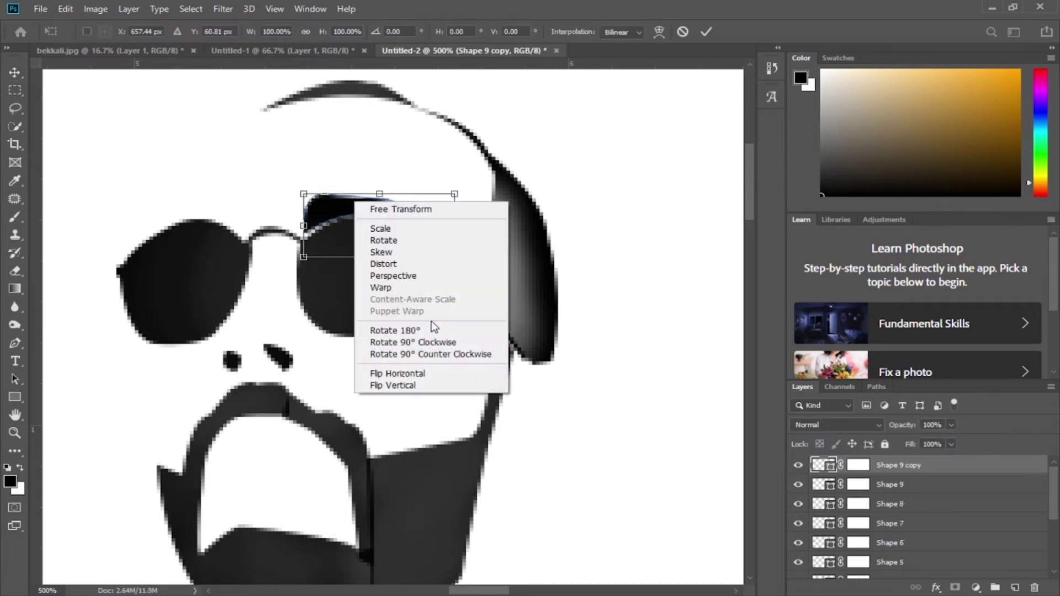
left_click(397, 373)
left_click_drag(393, 216, 181, 217)
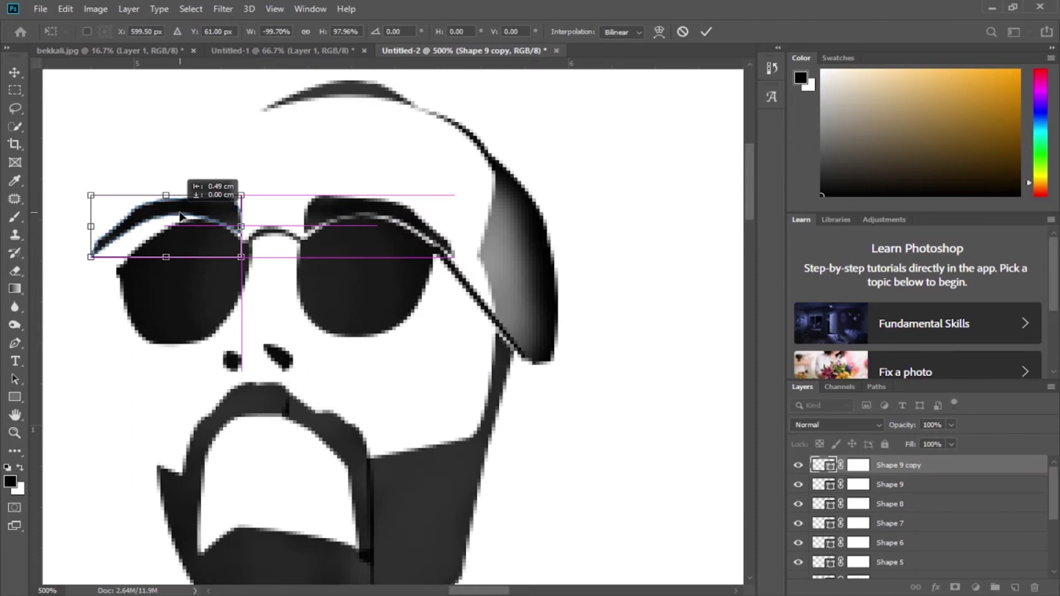
key("Right")
key("Right")
key("Down")
key("Right")
key("Down")
Step: Warp the mirrored eyebrow's lower-left corner to fit the left lens
right_click(196, 242)
left_click(231, 325)
mouse_move(107, 257)
left_mouse_down()
mouse_move(130, 251)
mouse_move(116, 271)
left_mouse_up()
left_click(706, 31)
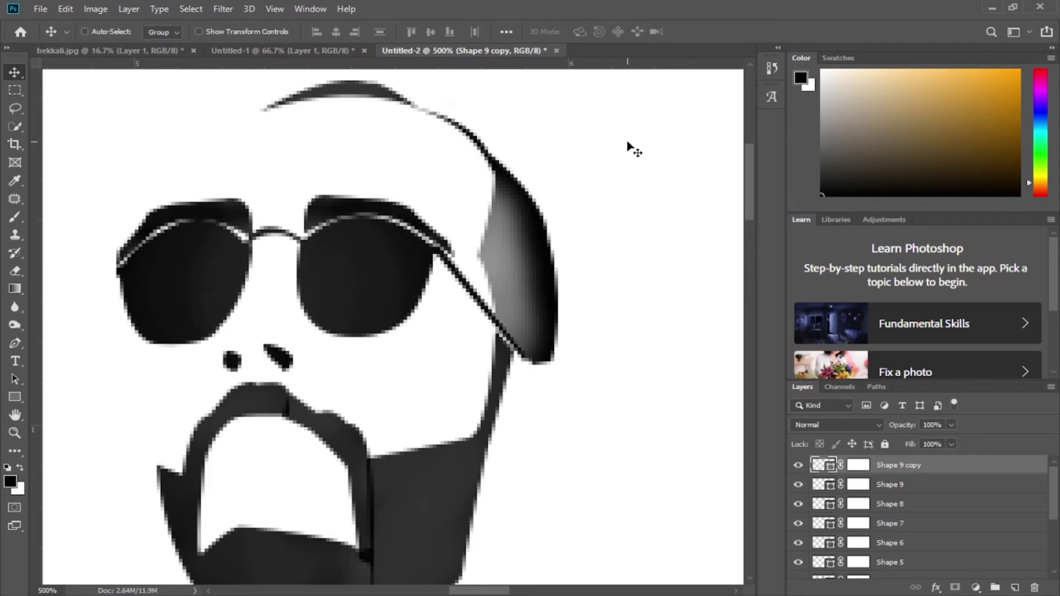
Step: Show the face photo again and delete the duplicate Shape 9 copy layer
scroll(898, 488, "down", 3)
left_click(798, 549)
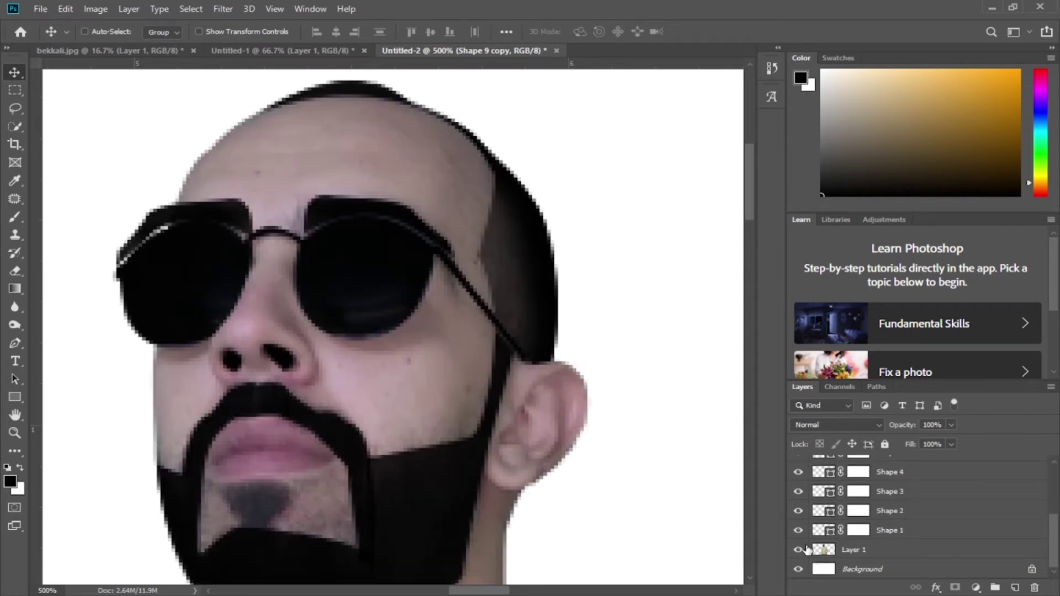
scroll(888, 527, "up", 3)
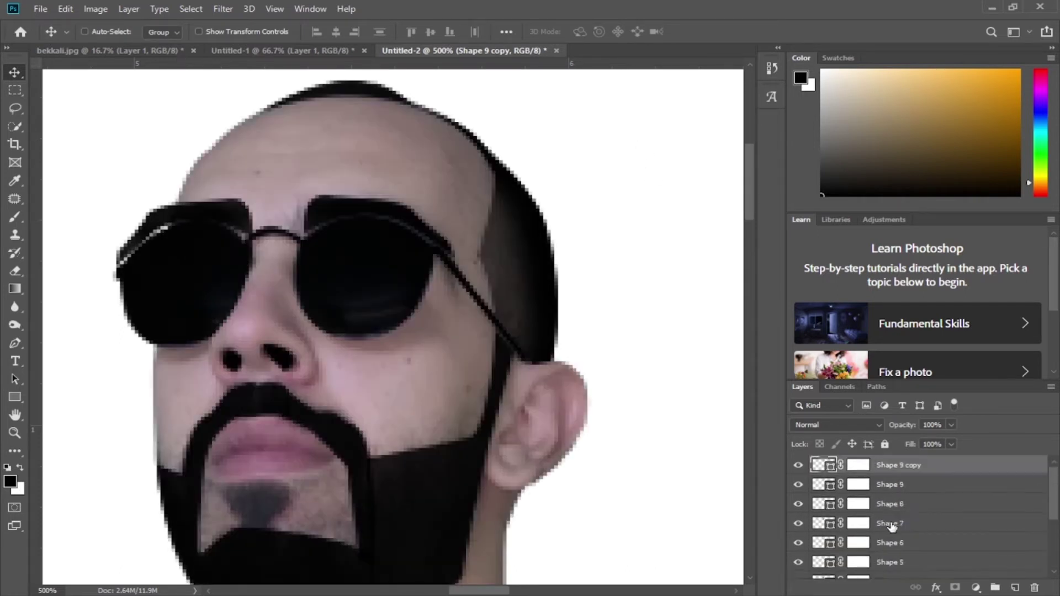
key("Delete")
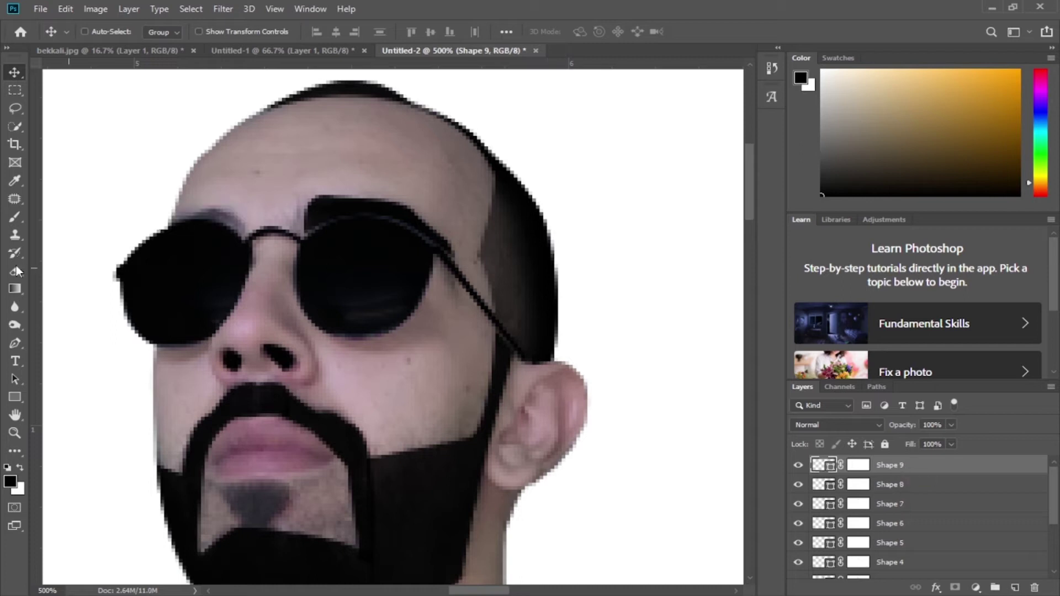
left_click(15, 343)
Step: Trace a closed band shape from the nose bridge over the left lens top at 0% opacity
left_click(245, 241)
left_click_drag(219, 208, 210, 209)
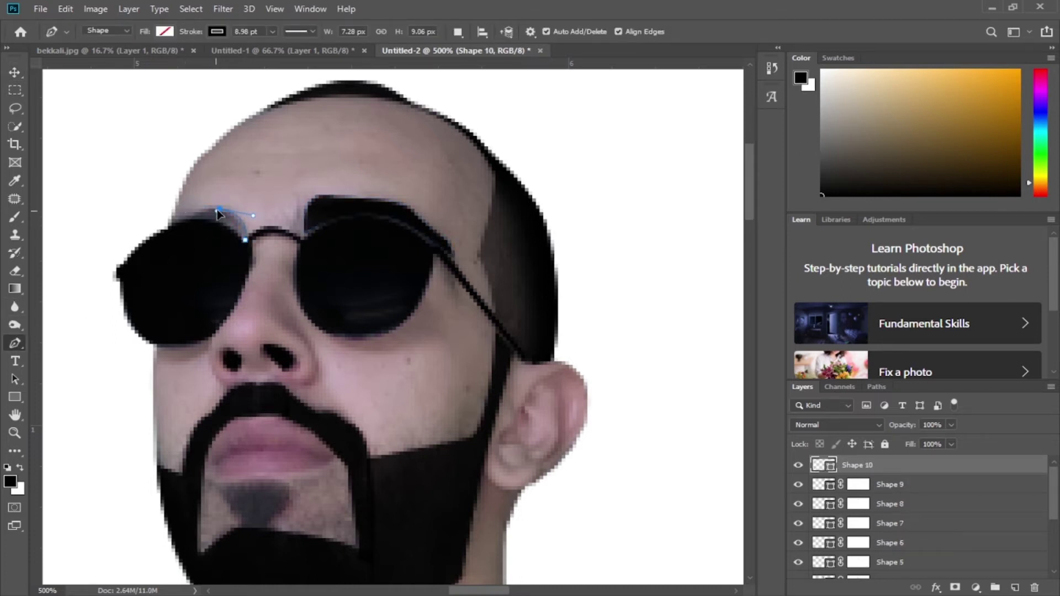
left_click_drag(950, 424, 716, 425)
left_click_drag(171, 229, 173, 239)
left_click(245, 242)
Step: Restore the band to 100% opacity, hide the face photo, and work on Shape 10's mask
left_click_drag(900, 425, 1002, 437)
scroll(975, 497, "down", 3)
left_click(797, 552)
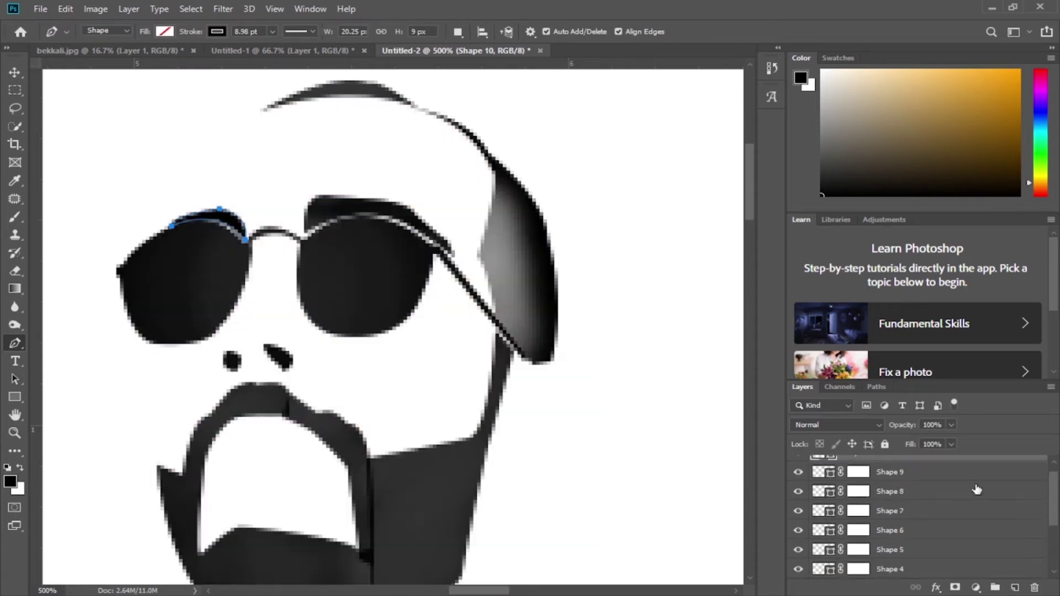
scroll(974, 490, "up", 3)
key("b")
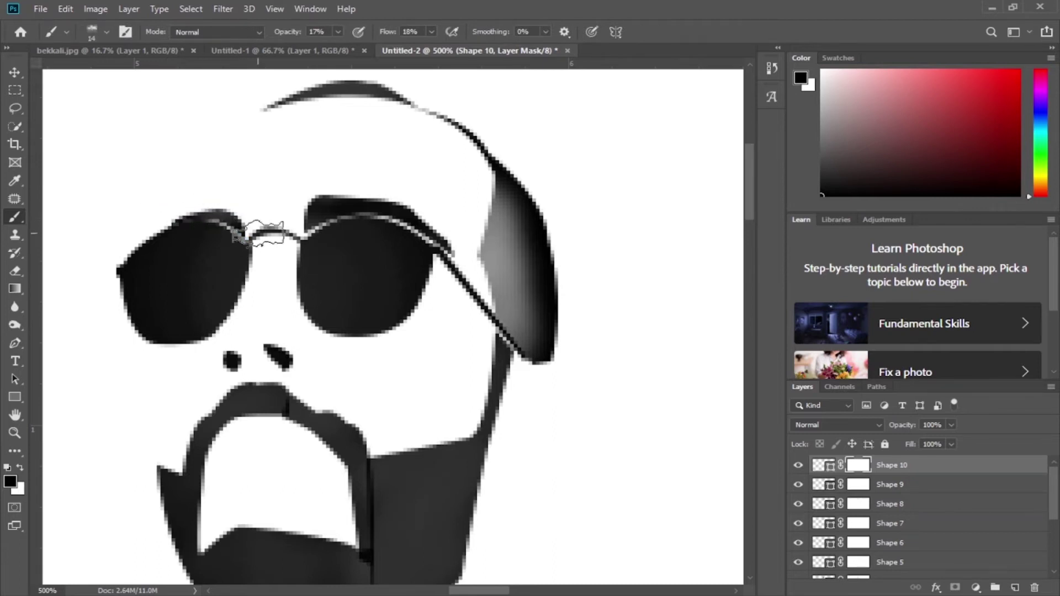
left_click(325, 215, "ctrl")
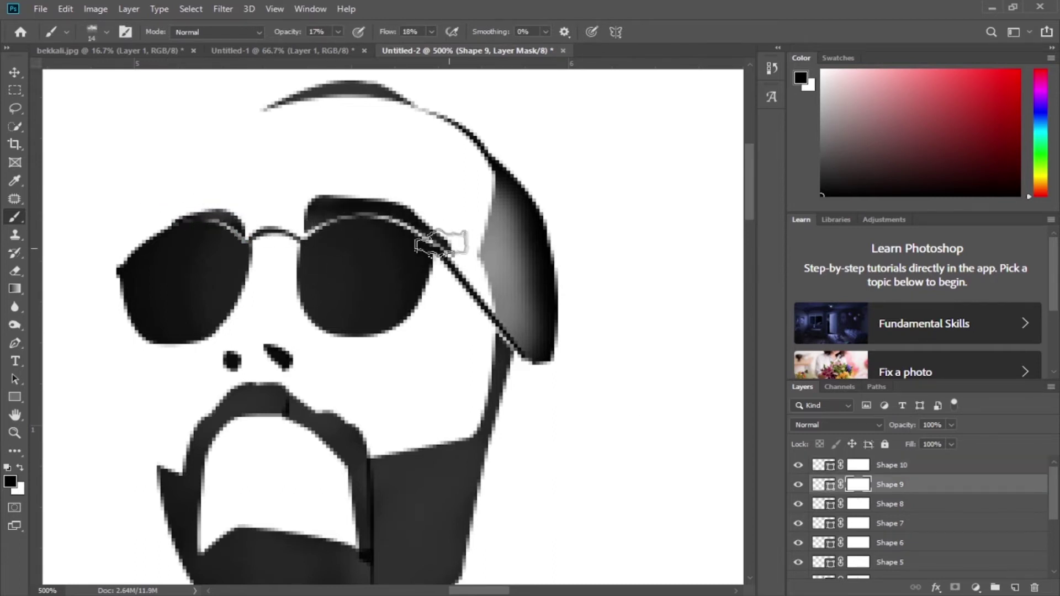
left_click(859, 466)
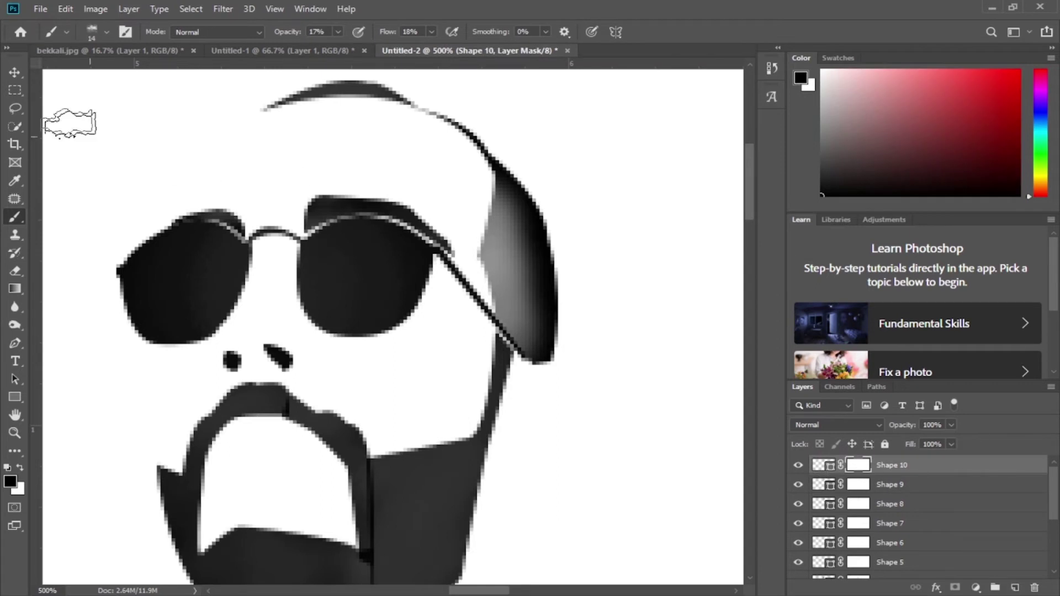
key("v")
Step: Nudge and drag the band into place along the left lens top, then show the face photo
key("Right")
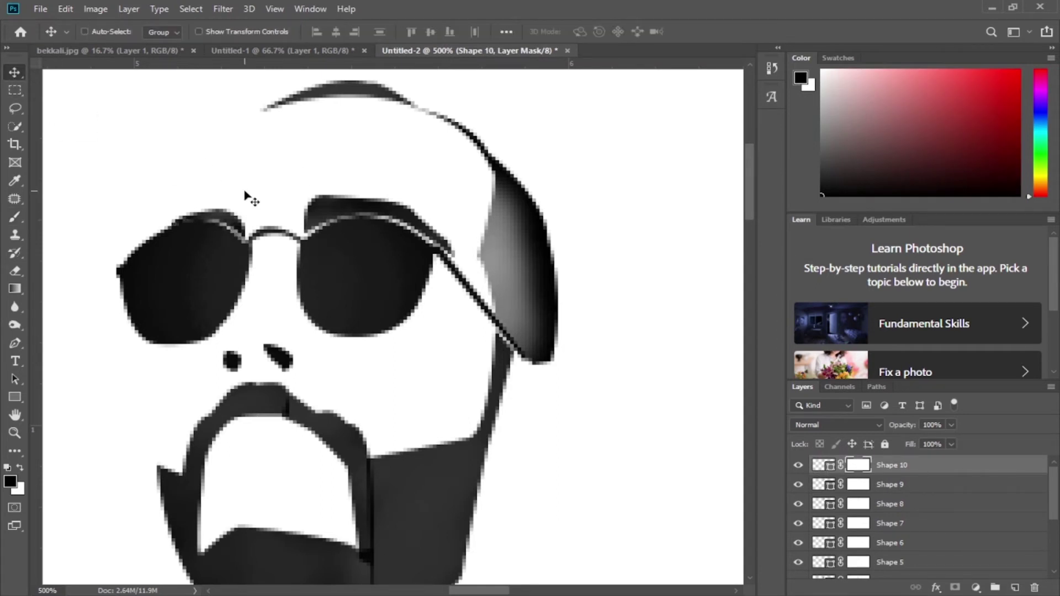
key("Left")
key("Left")
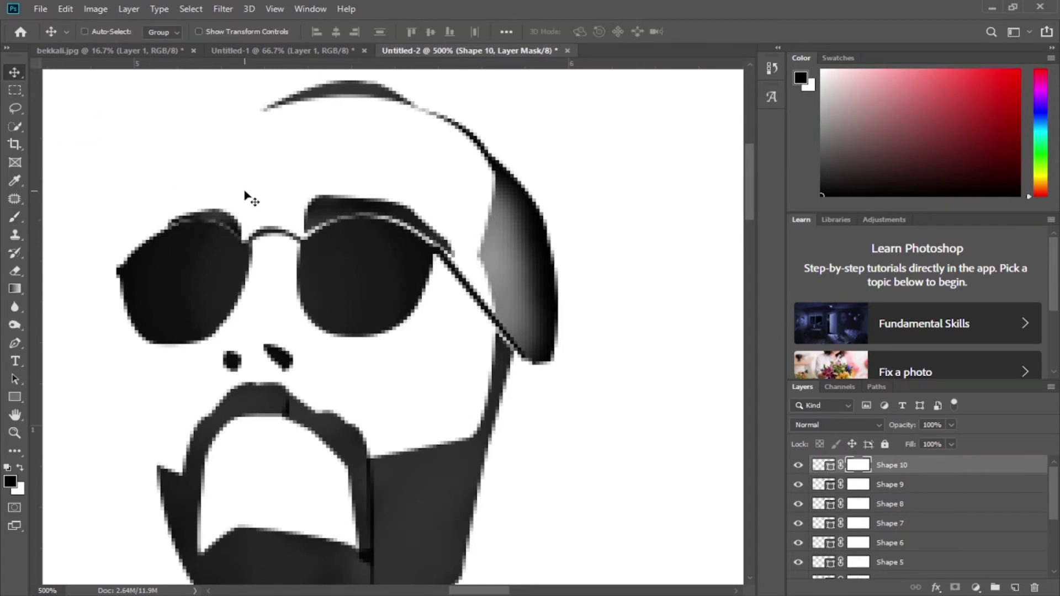
key("Up")
key("Up")
left_click_drag(223, 224, 263, 214)
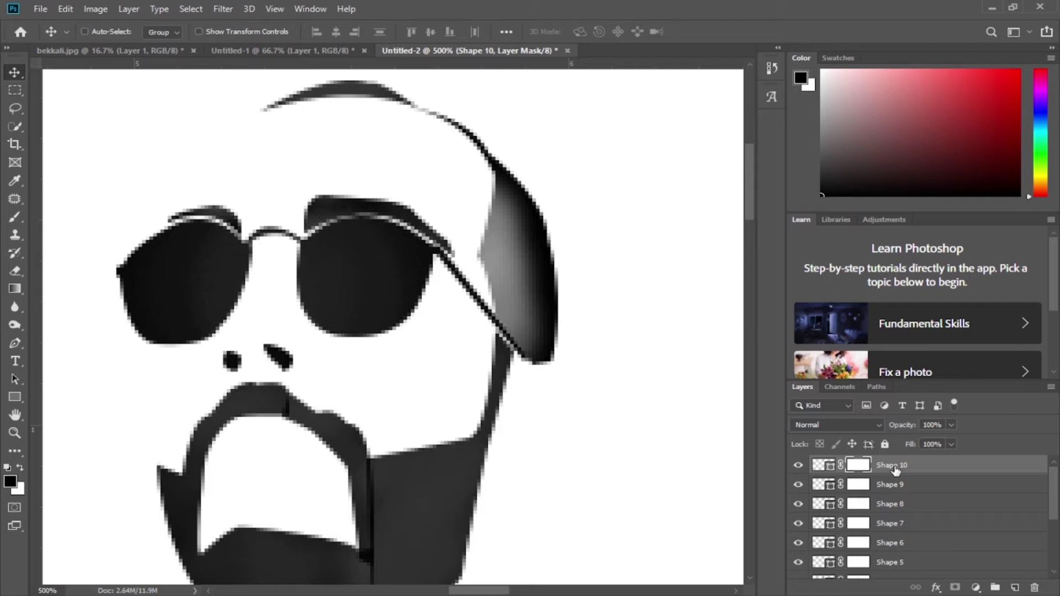
scroll(894, 497, "down", 2)
left_click(798, 551)
scroll(886, 497, "up", 2)
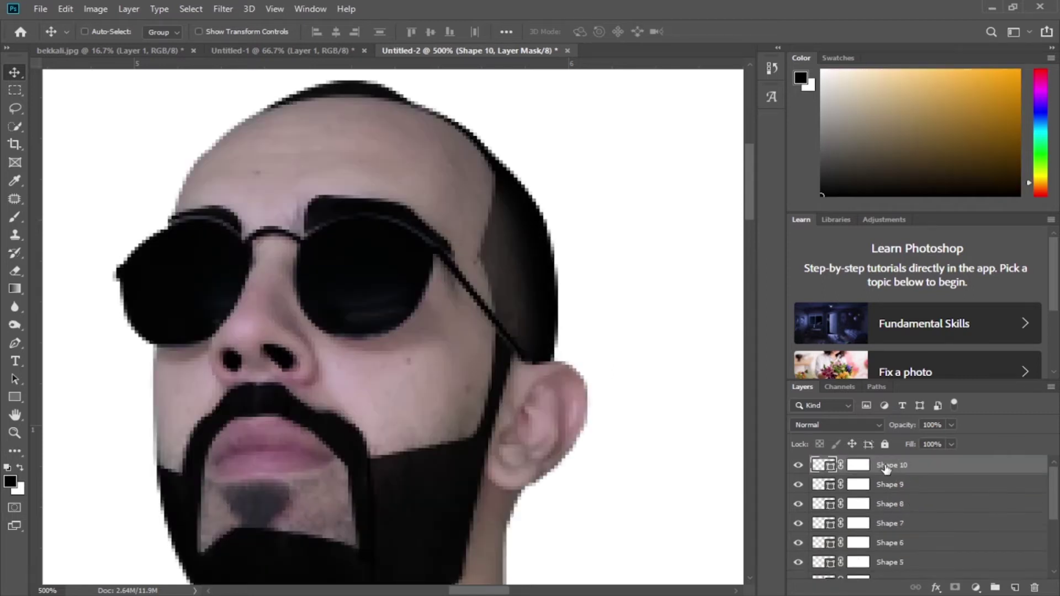
left_click(886, 466)
scroll(484, 303, "down", 2)
scroll(492, 367, "down", 1)
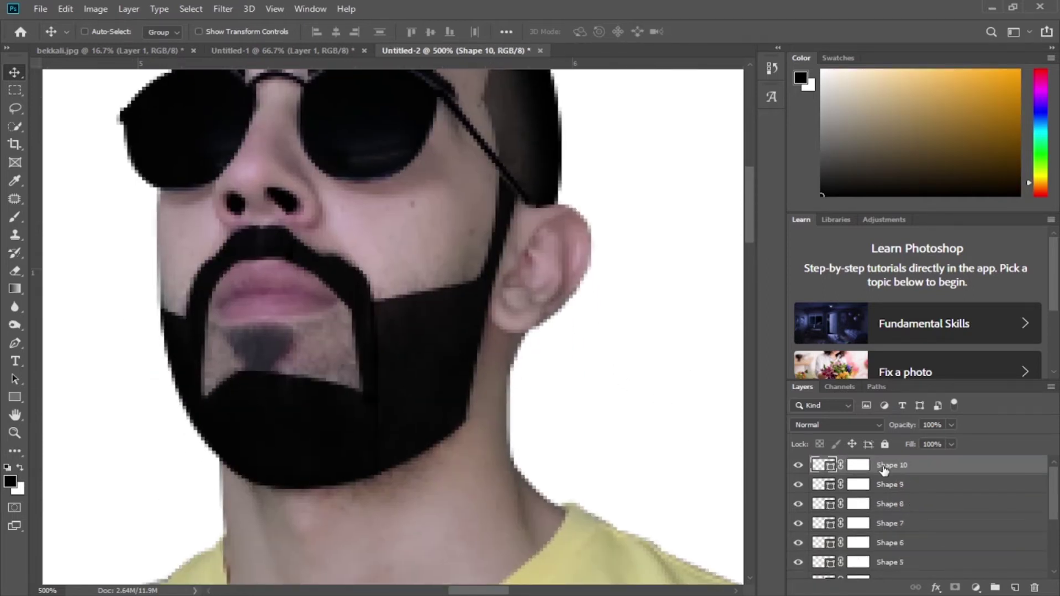
Step: Trace a small closed shape inside the ear at low opacity, then restore it to 100%
key("p")
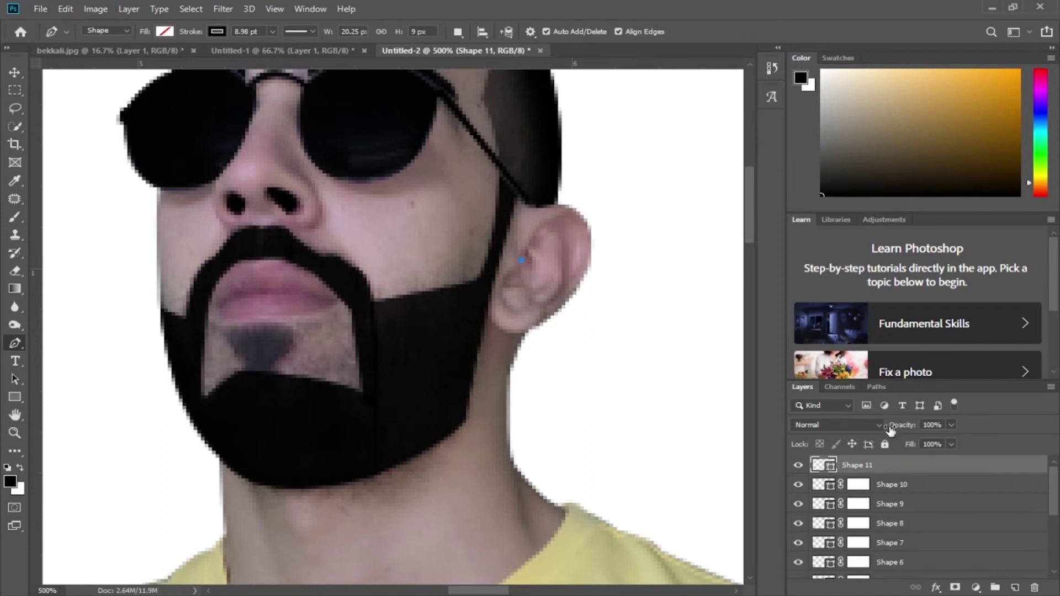
key("1")
key("2")
left_click(535, 263)
left_click_drag(535, 266, 526, 295)
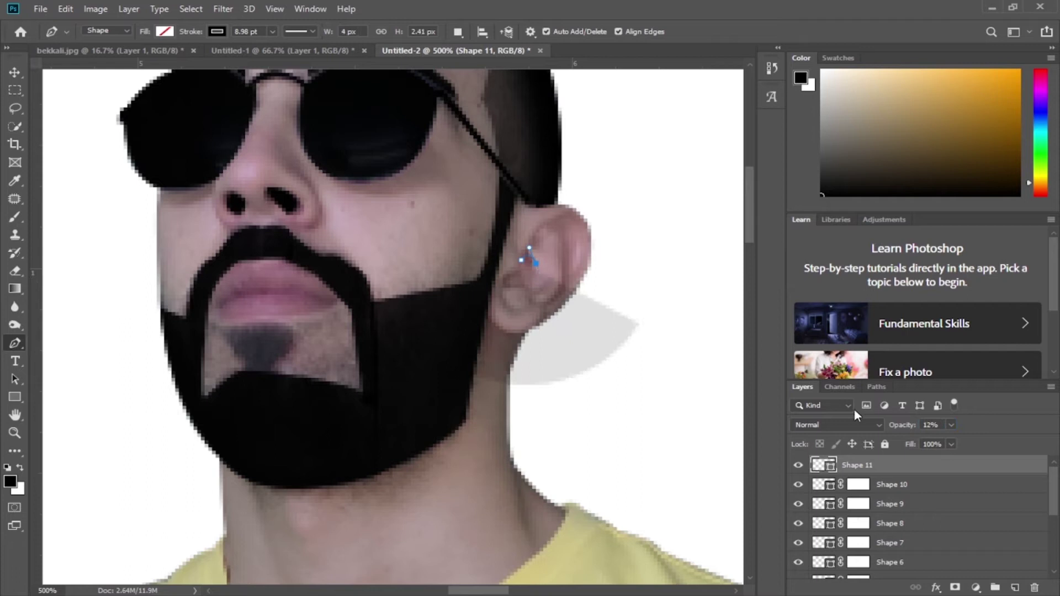
key("0")
key("0")
left_click(510, 275)
left_click_drag(522, 260, 521, 247)
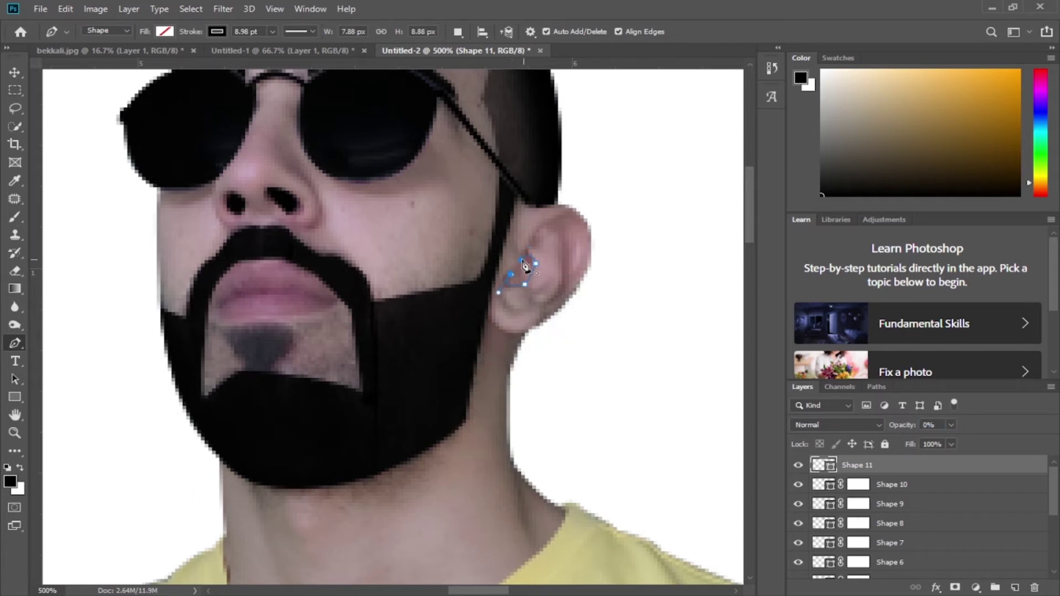
key("0")
Step: Add a layer mask to the ear shape and paint part away with a 29% opacity brush
key("b")
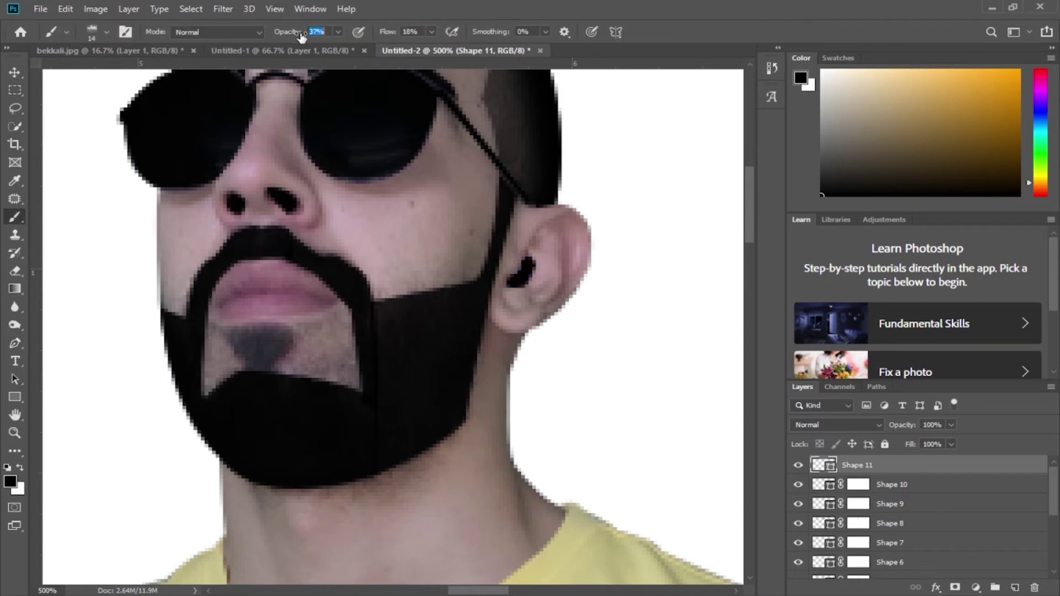
left_click_drag(301, 36, 292, 37)
left_click(955, 587)
scroll(966, 496, "down", 5)
left_click(798, 550)
scroll(916, 513, "up", 5)
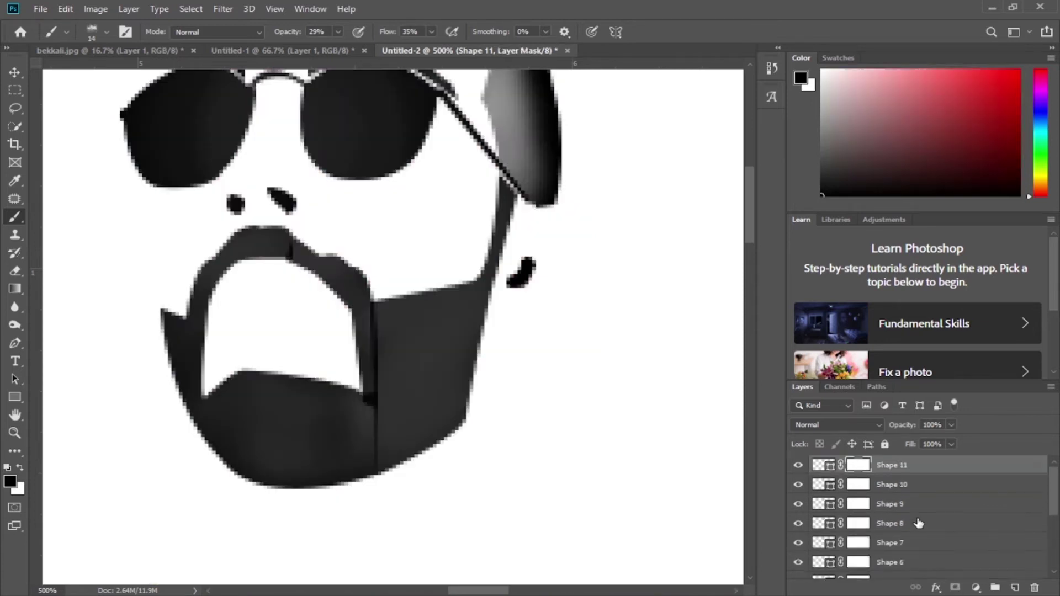
left_click_drag(513, 267, 521, 276)
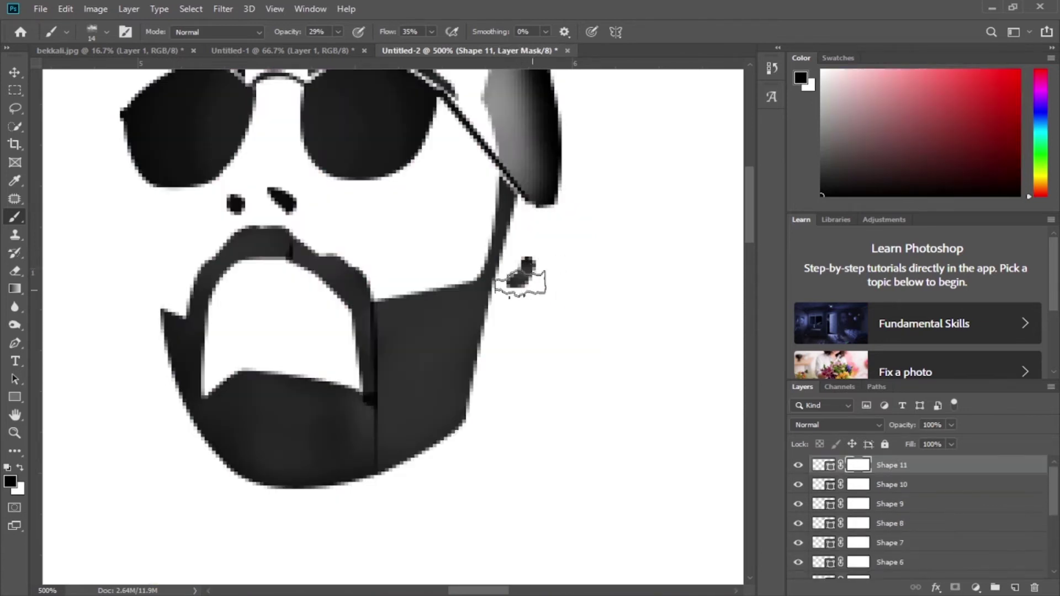
left_click(929, 468)
scroll(929, 474, "down", 5)
left_click(798, 549)
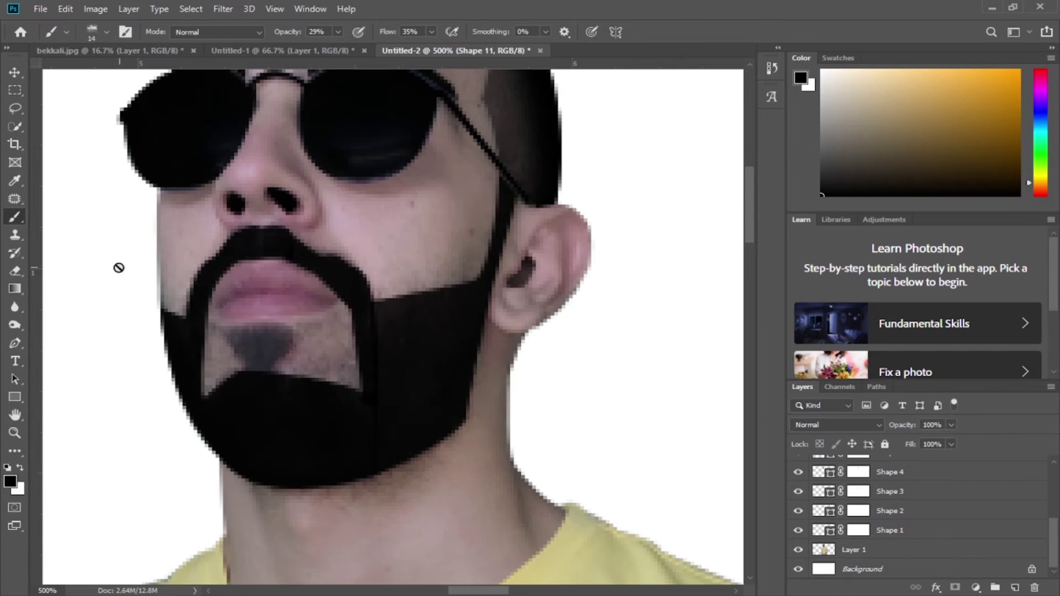
Step: Zoom out to view the whole figure, compare with the face photo hidden, and zoom back in
left_click(15, 342)
scroll(913, 493, "up", 5)
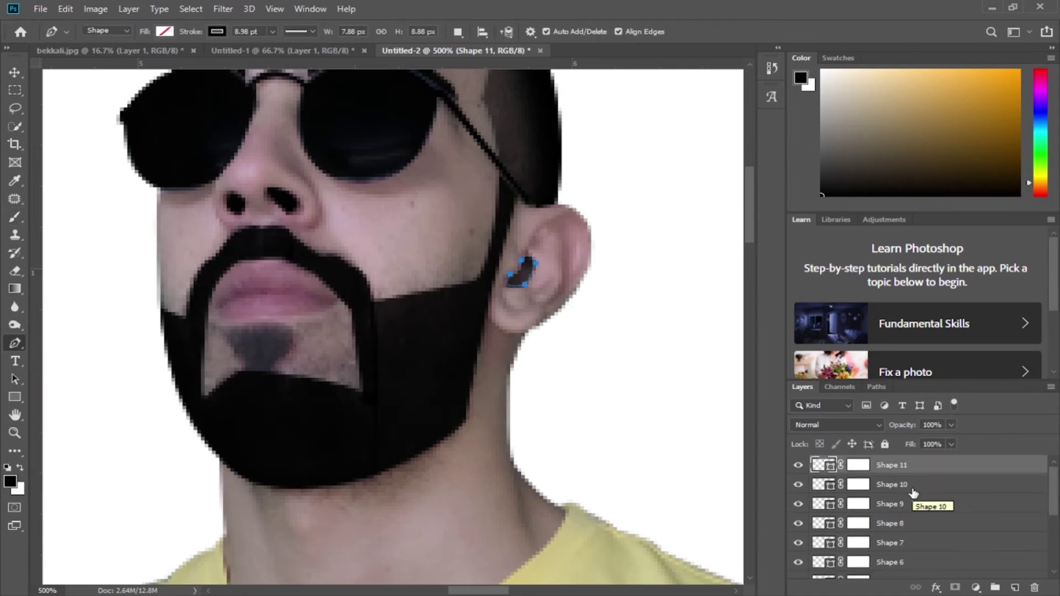
key("ctrl+minus")
key("ctrl+minus")
key("ctrl+minus")
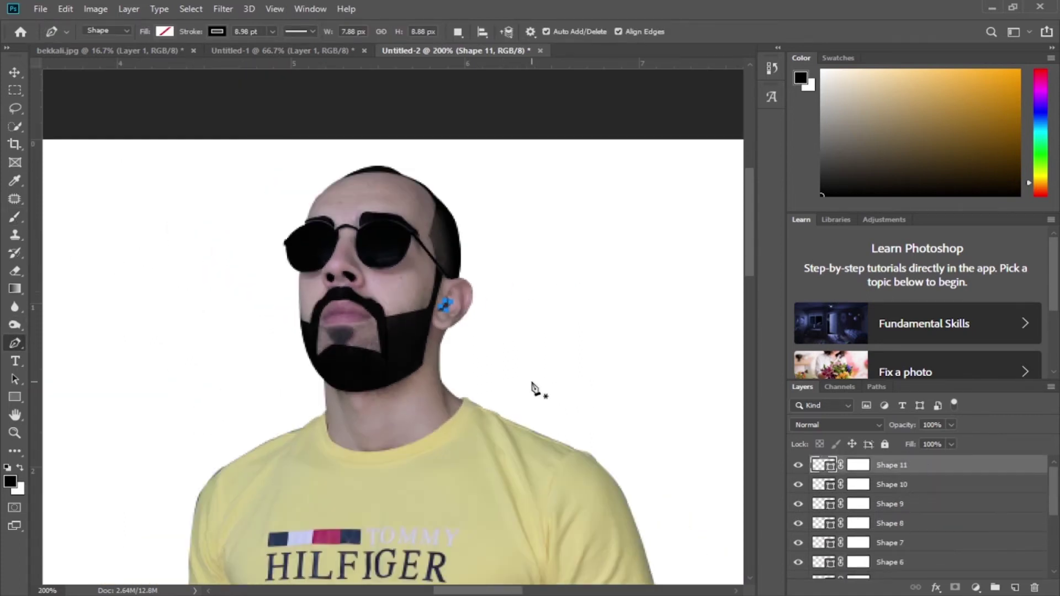
key("ctrl+minus")
key("ctrl+minus")
scroll(807, 554, "down", 5)
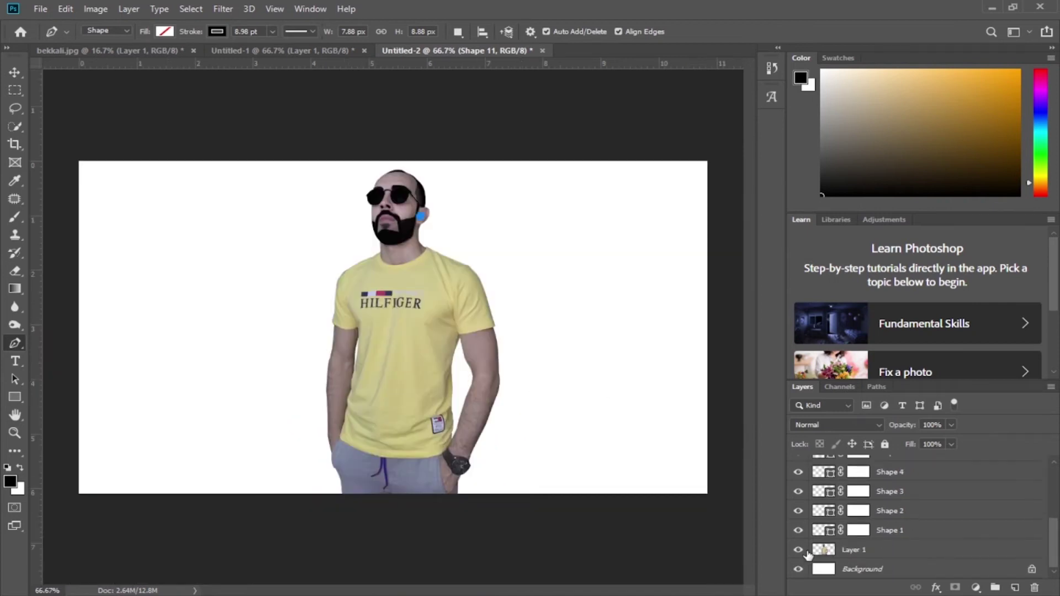
left_click(798, 550)
left_click(798, 550)
scroll(913, 532, "up", 5)
key("ctrl+plus")
key("ctrl+plus")
key("ctrl+plus")
key("ctrl+plus")
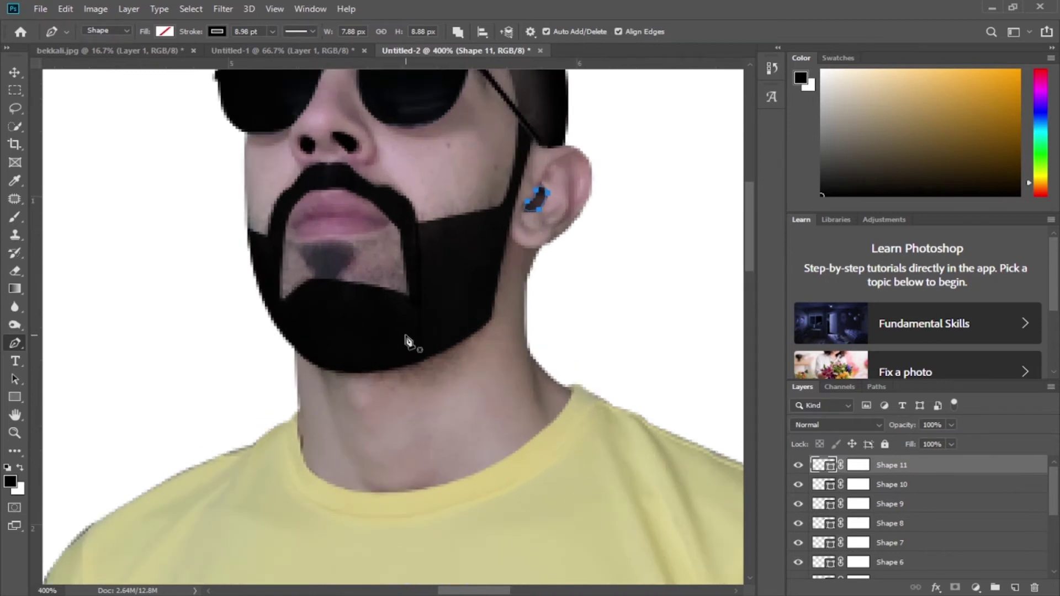
Step: Trace and close the small black chin patch shape below the lip
left_click(338, 281)
left_click_drag(353, 260, 368, 257)
left_click(342, 243)
key("0")
key("0")
left_click(301, 252)
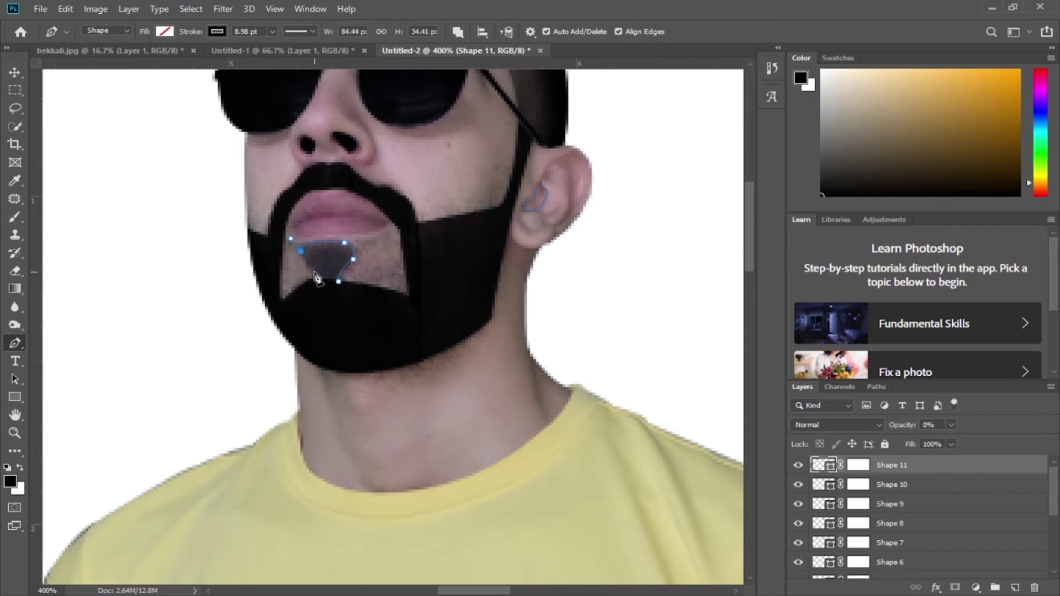
left_click(315, 281)
left_click(339, 281)
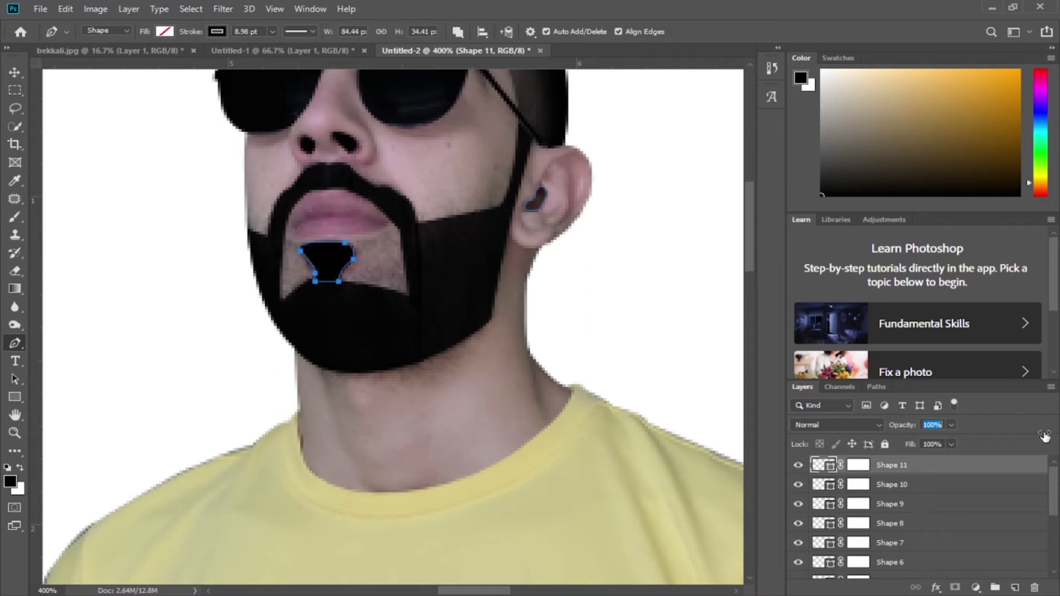
Step: Target Shape 11's layer mask for brushing, with the face photo hidden
left_click(12, 216)
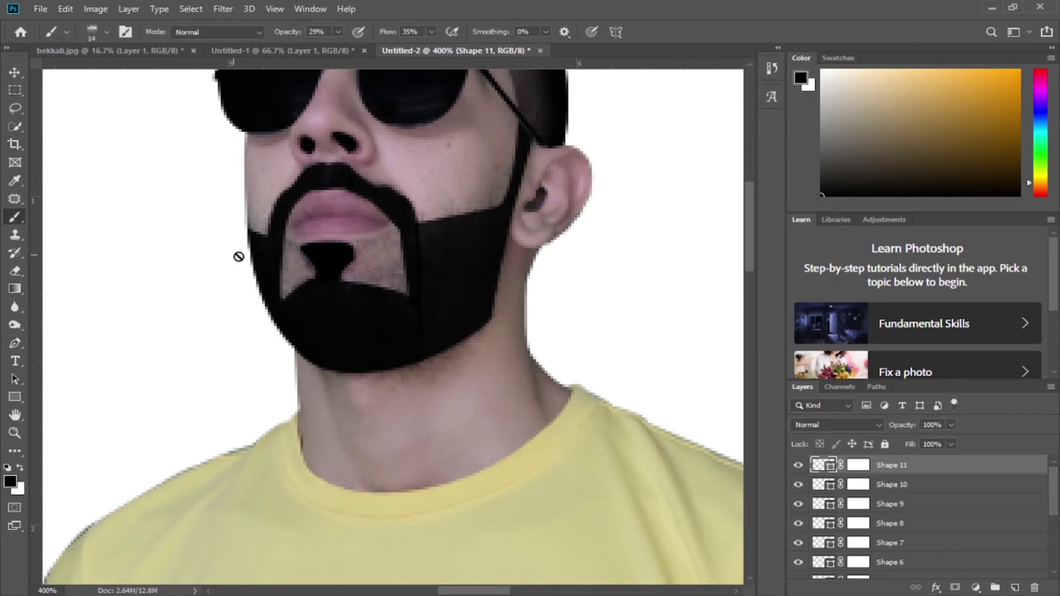
left_click(860, 466)
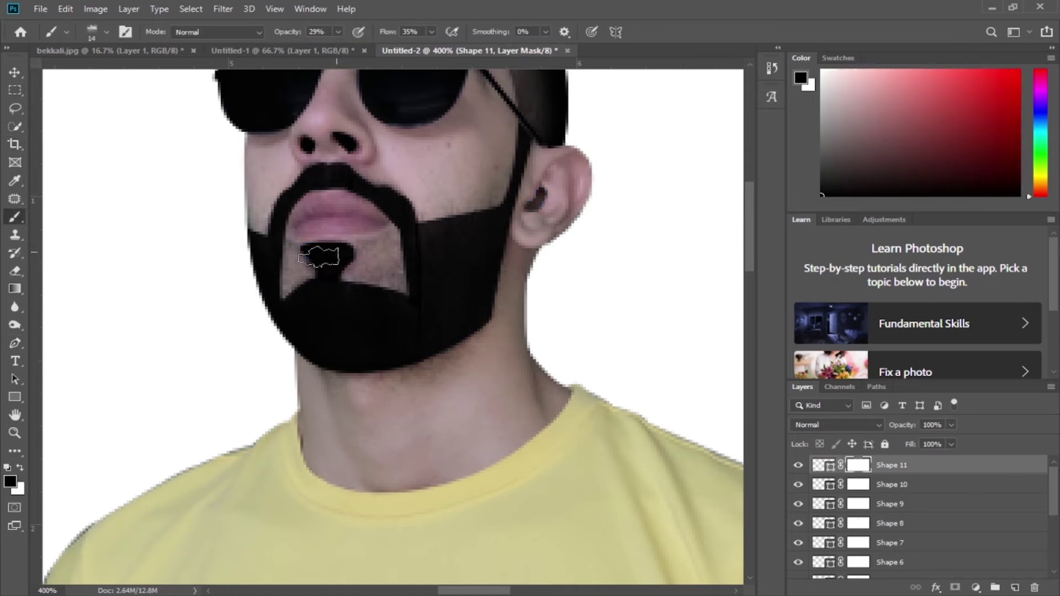
scroll(911, 514, "down", 5)
left_click(798, 550)
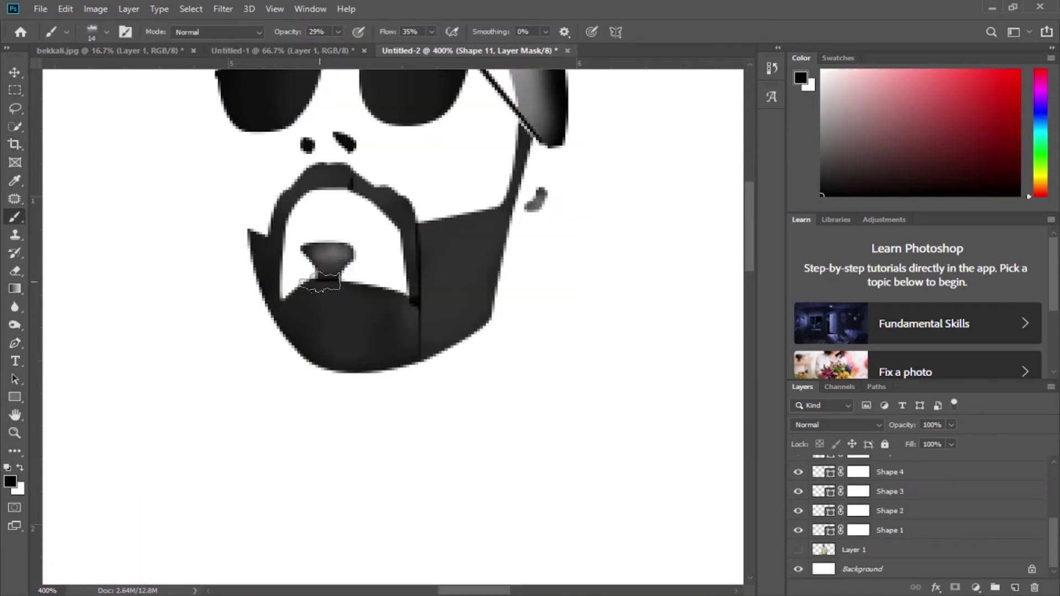
left_click(392, 314)
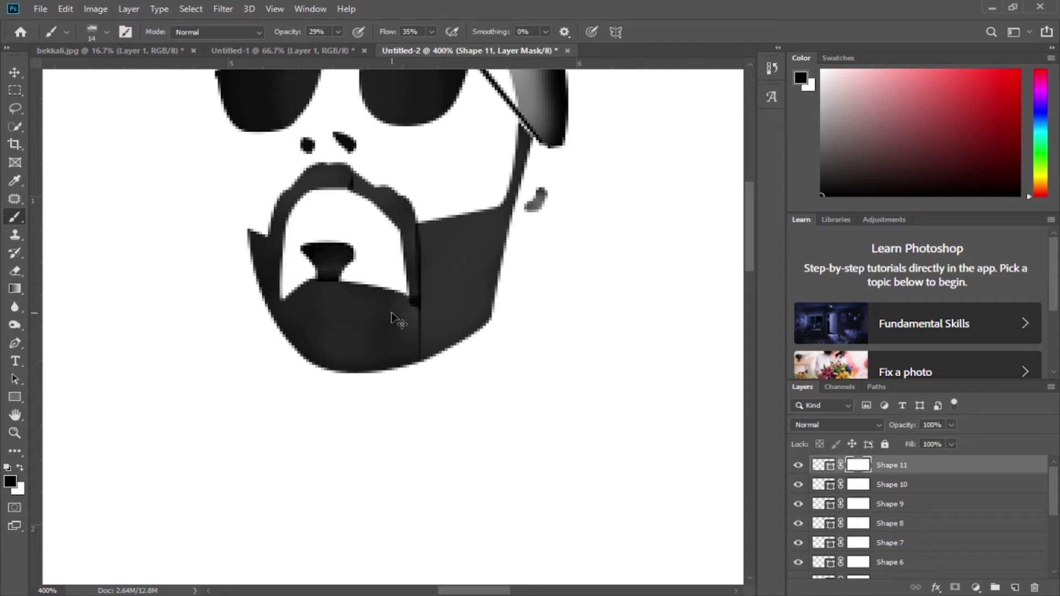
Step: Soften the goatee edges on the mask with a soft round 18 px brush at 10% opacity
left_click_drag(287, 31, 277, 31)
left_click_drag(389, 32, 384, 34)
type("18")
right_click(362, 209)
left_click(414, 308)
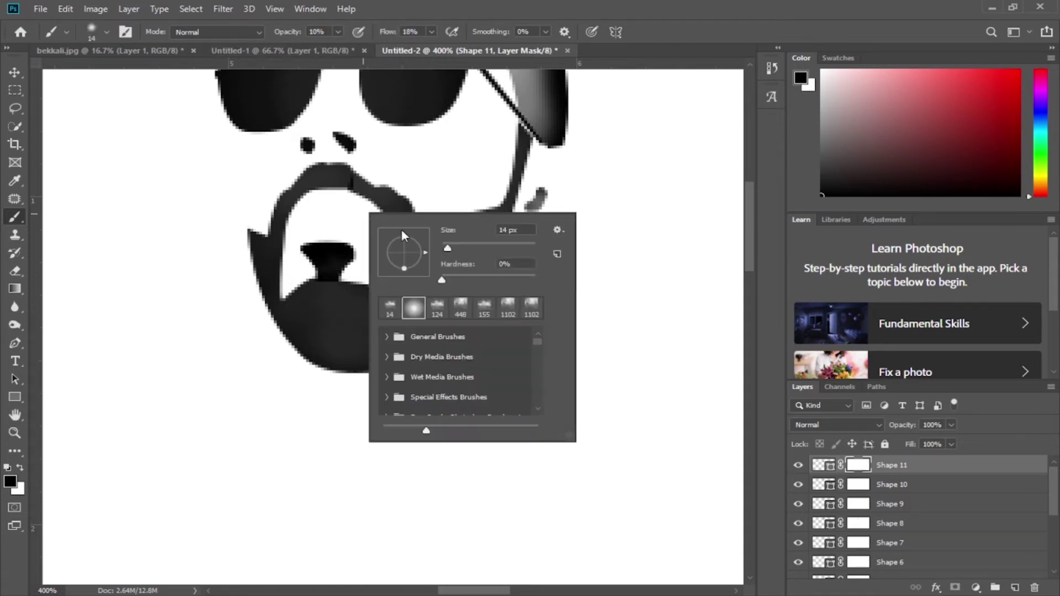
key("Return")
mouse_move(334, 258)
left_mouse_down()
mouse_move(343, 248)
mouse_move(312, 237)
mouse_move(315, 281)
mouse_move(350, 242)
left_mouse_up()
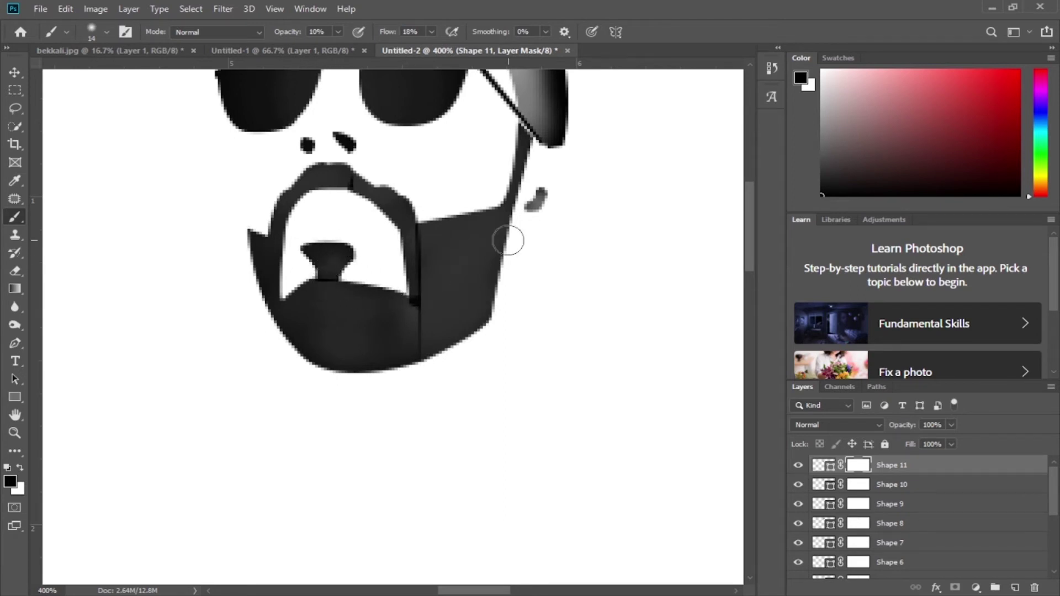
Step: Turn Layer 1's photo back on beneath the beard shapes
scroll(910, 513, "down", 5)
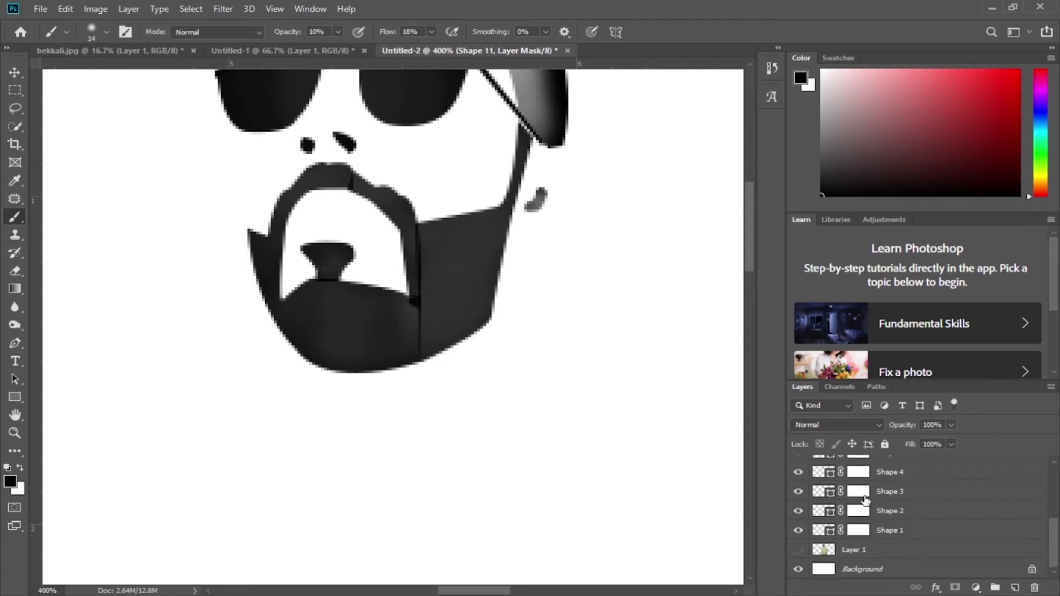
left_click(798, 551)
scroll(916, 530, "up", 3)
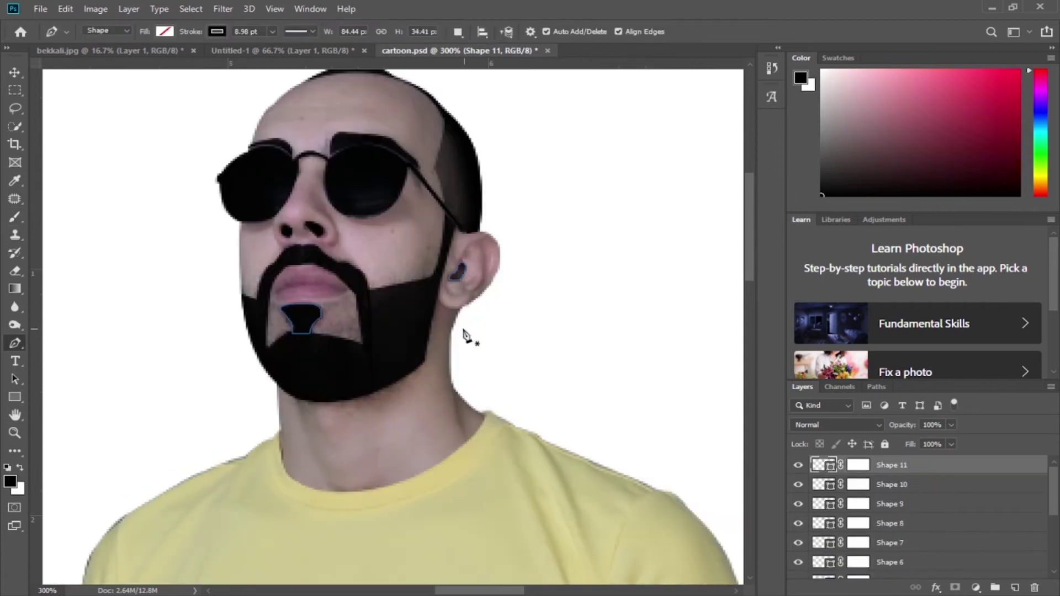
Step: Trace a closed curved outline along the upper lip, then view the shapes without the photo
left_click(351, 290)
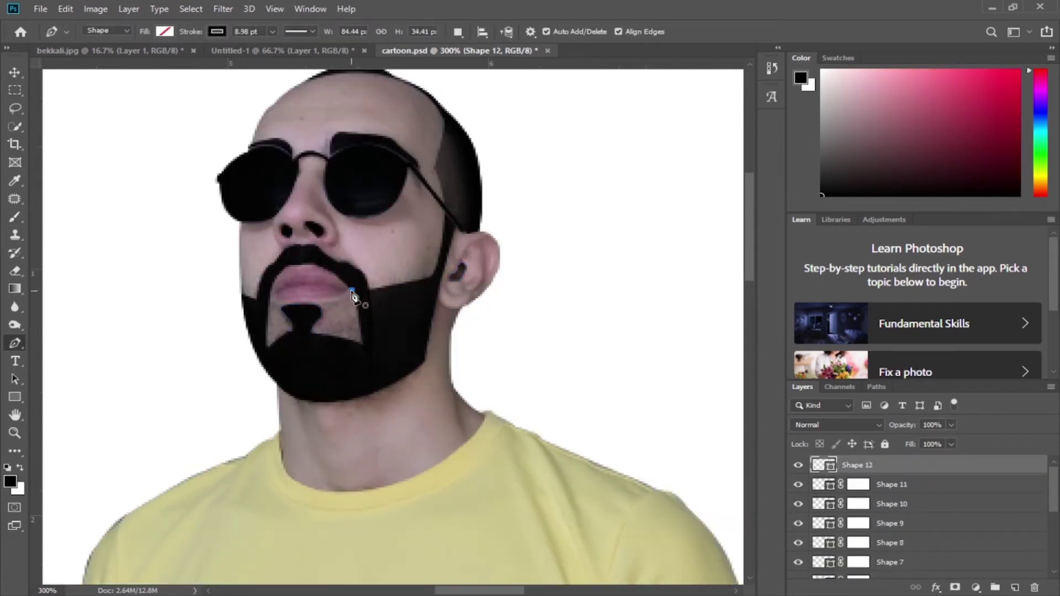
left_click_drag(276, 297, 278, 314)
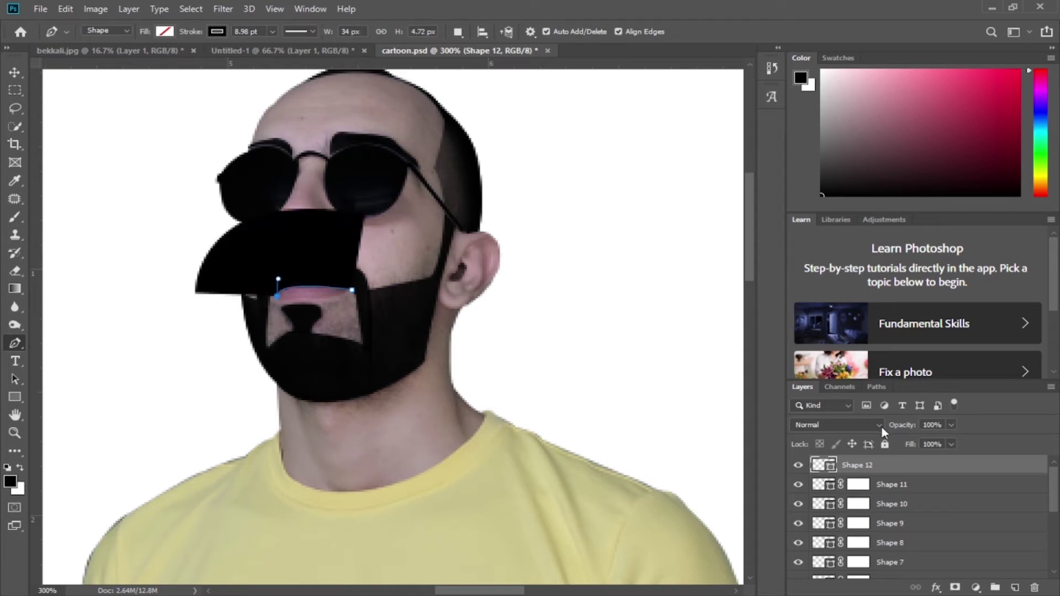
left_click_drag(899, 425, 784, 428)
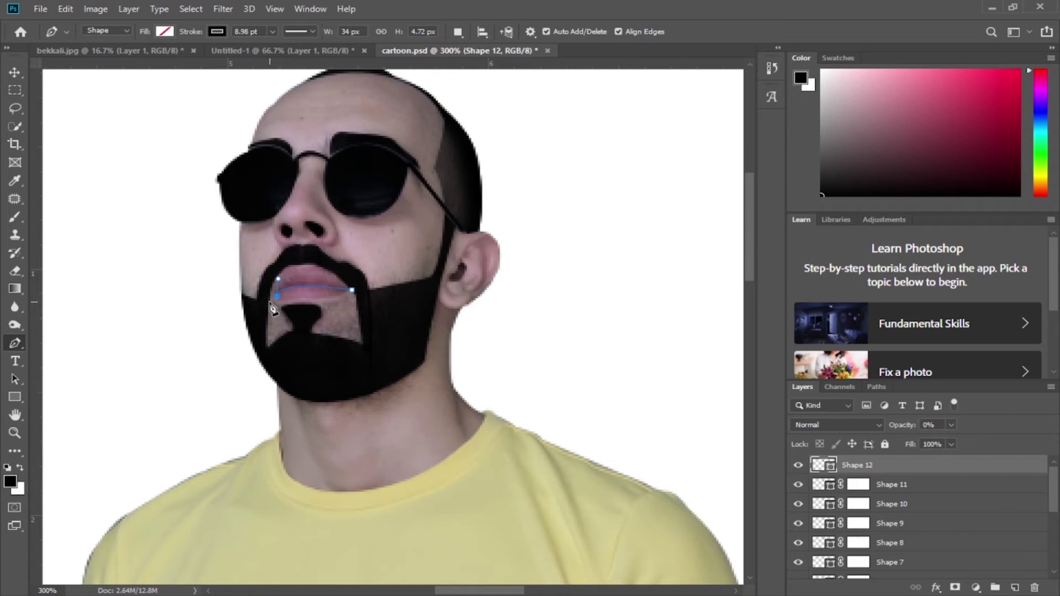
left_click(352, 290)
key("0")
scroll(933, 531, "down", 5)
left_click(798, 549)
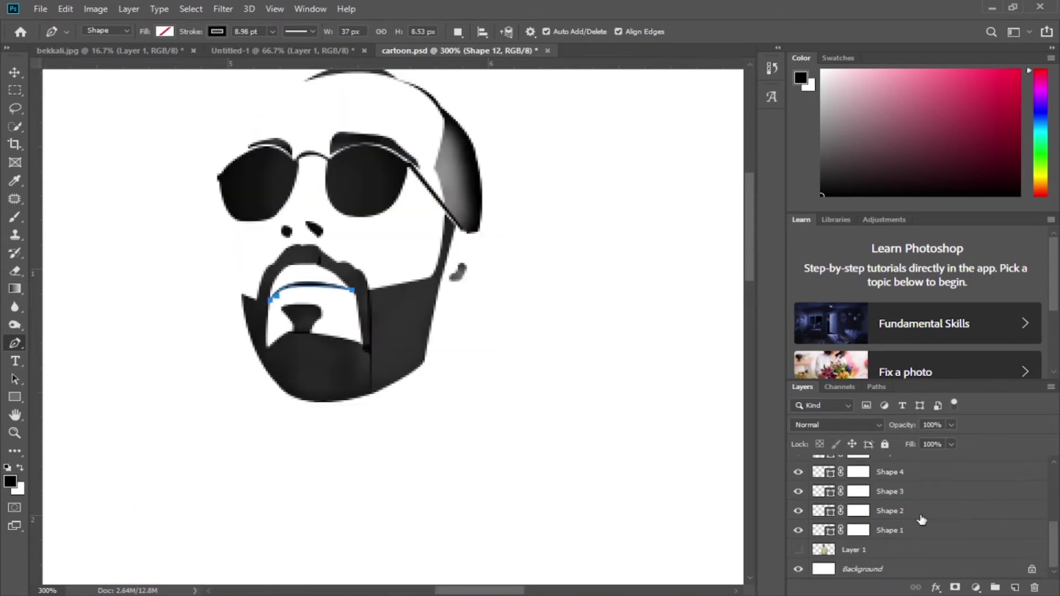
scroll(922, 522, "up", 5)
Step: Add a layer mask to the lip outline layer and show the photo again
left_click(952, 585)
left_click(15, 217)
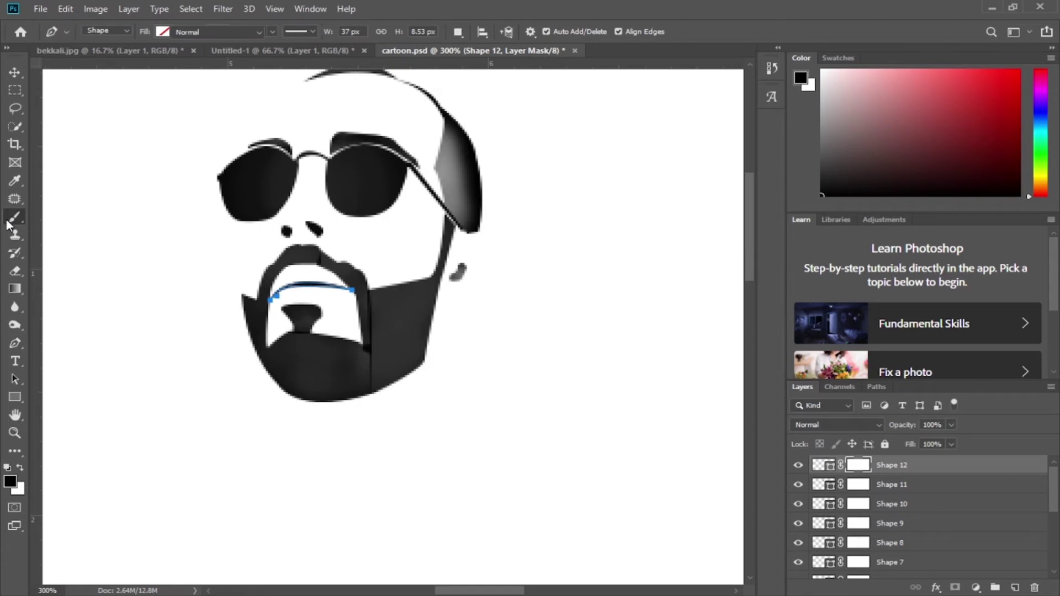
key("ctrl+z")
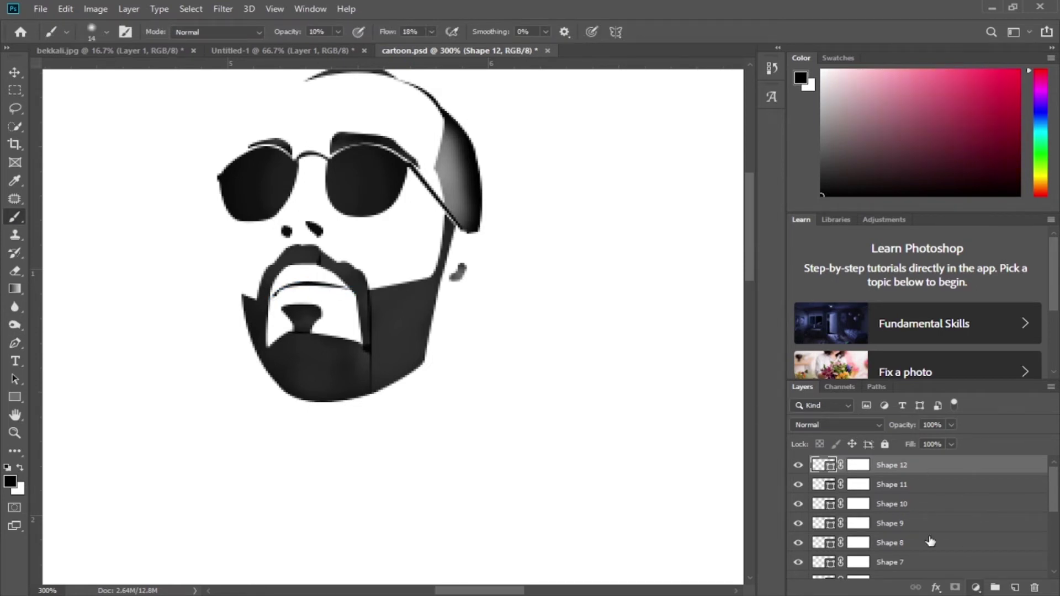
key("p")
scroll(883, 530, "down", 5)
left_click(799, 549)
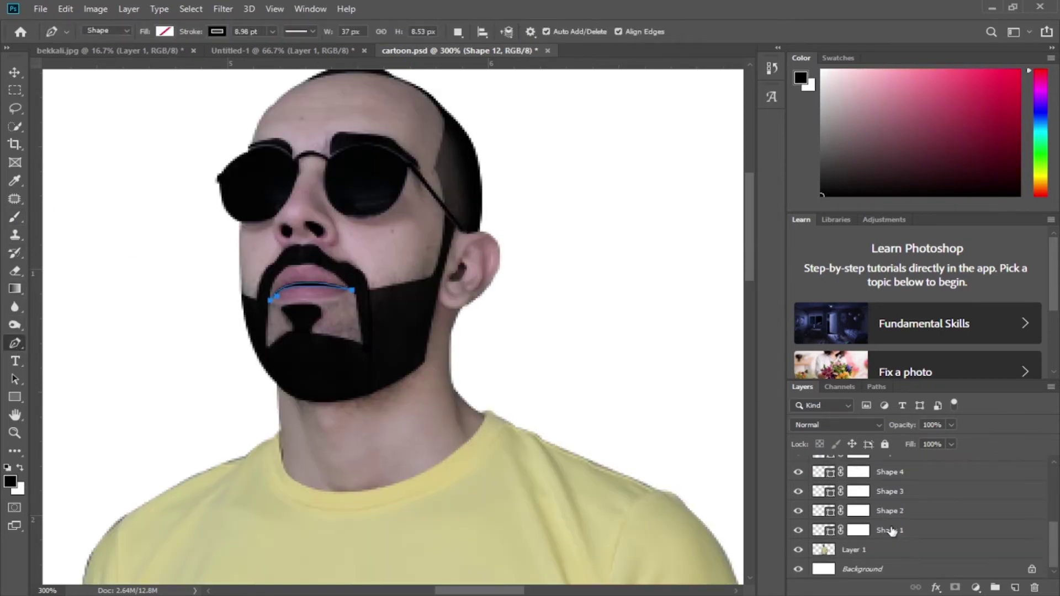
scroll(928, 497, "up", 5)
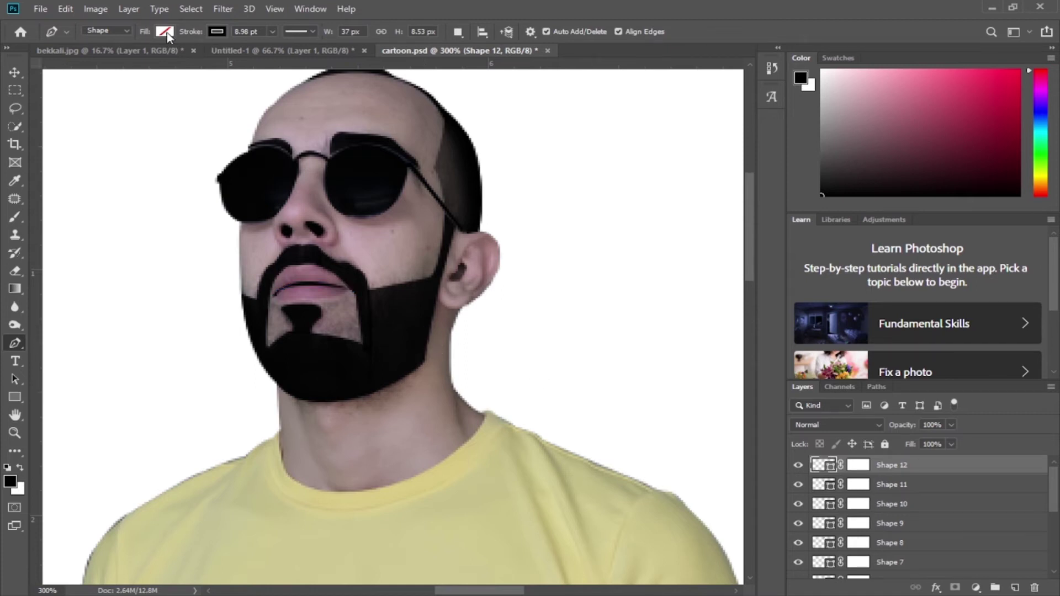
Step: Set the lip outline's stroke width to 0 pt
left_click(216, 32)
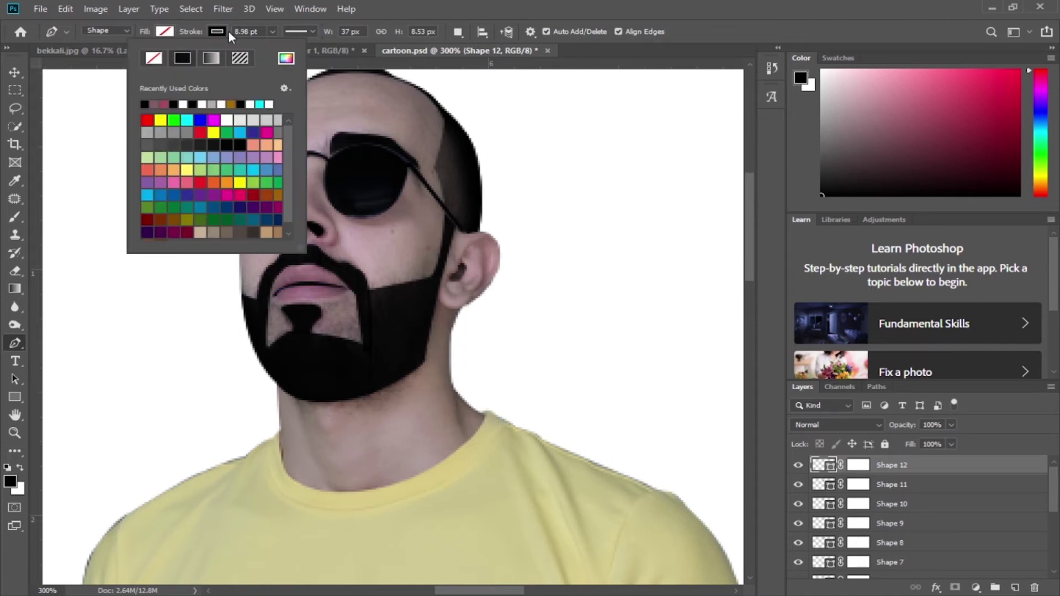
left_click(243, 31)
type("0")
key("Return")
Step: Set a solid fill and pick a mauve sampled from the lips
left_click(166, 31)
left_click(130, 57)
left_click(10, 482)
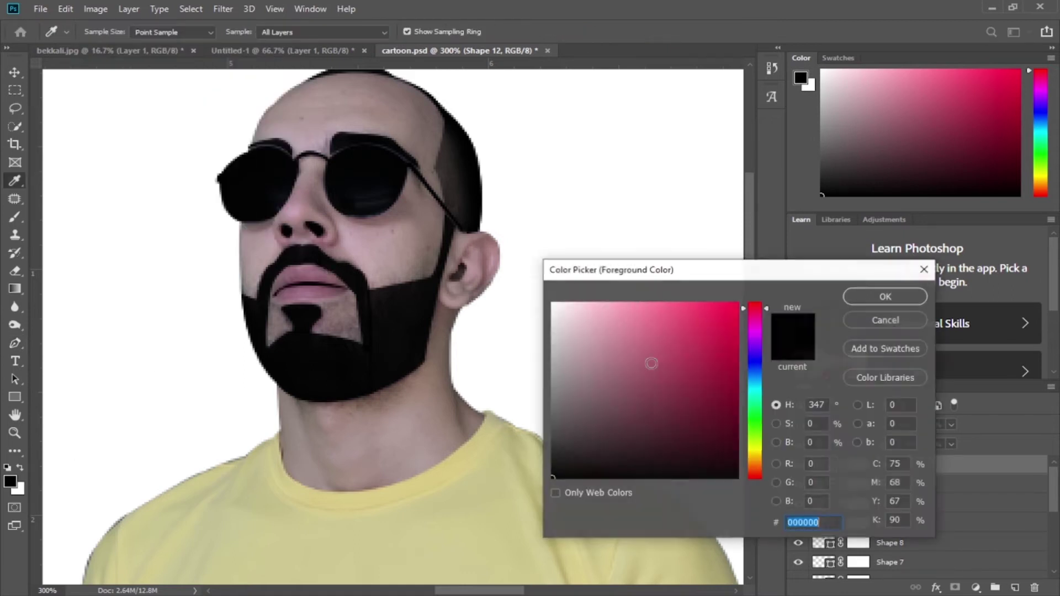
left_click(308, 271)
left_click(882, 296)
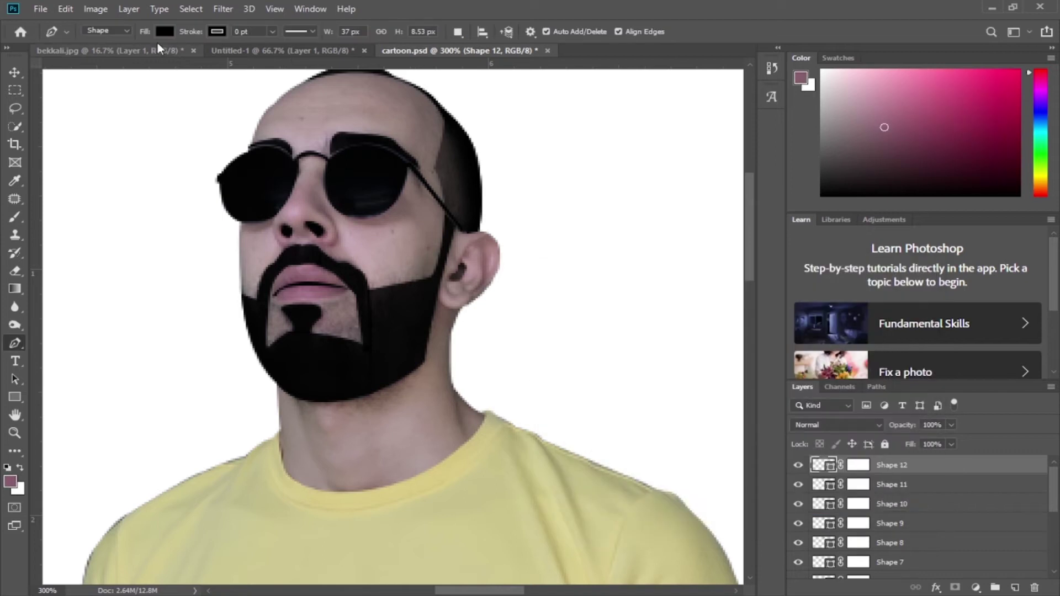
Step: Start the mauve-filled upper lip shape, curving along the top of the lip
left_click(348, 288)
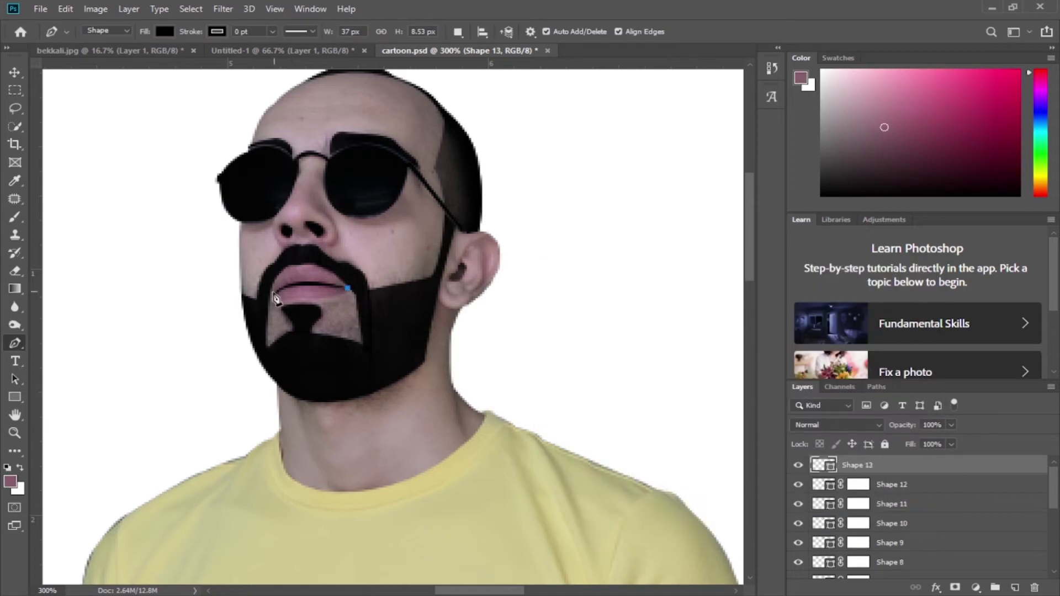
left_click_drag(273, 295, 248, 359)
key("ctrl+z")
left_click(165, 31)
left_click(92, 104)
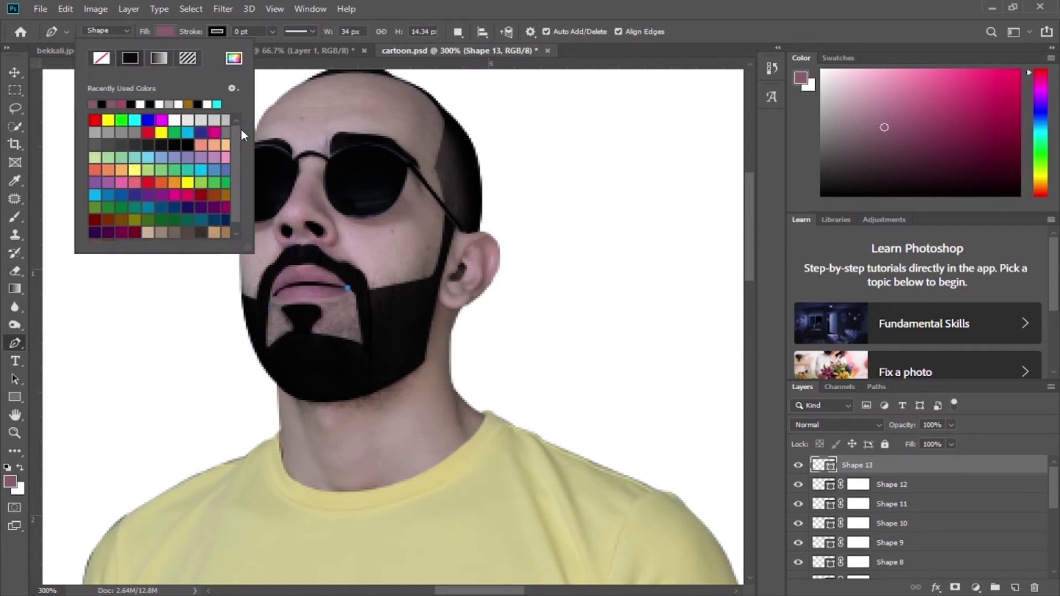
left_click(305, 272)
left_click_drag(301, 265, 272, 269)
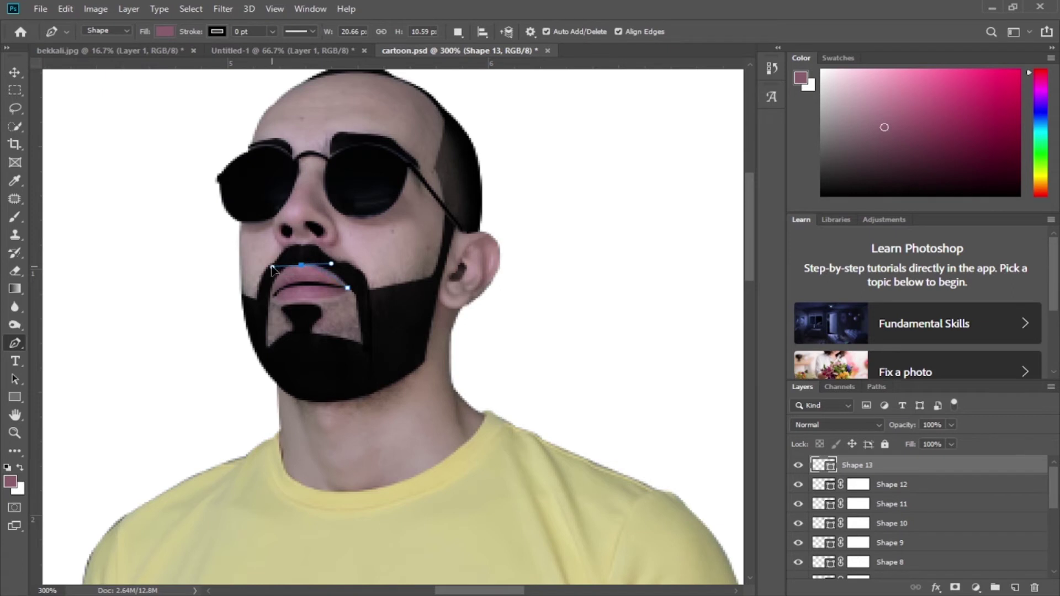
mouse_move(272, 285)
left_mouse_down()
mouse_move(265, 310)
mouse_move(283, 299)
left_mouse_up()
Step: Finish and close the upper lip shape while semi-transparent, then restore 100% opacity
left_click_drag(906, 426, 873, 426)
left_click_drag(275, 301, 278, 302)
left_click(347, 288)
left_click_drag(902, 424, 979, 438)
left_click(983, 463)
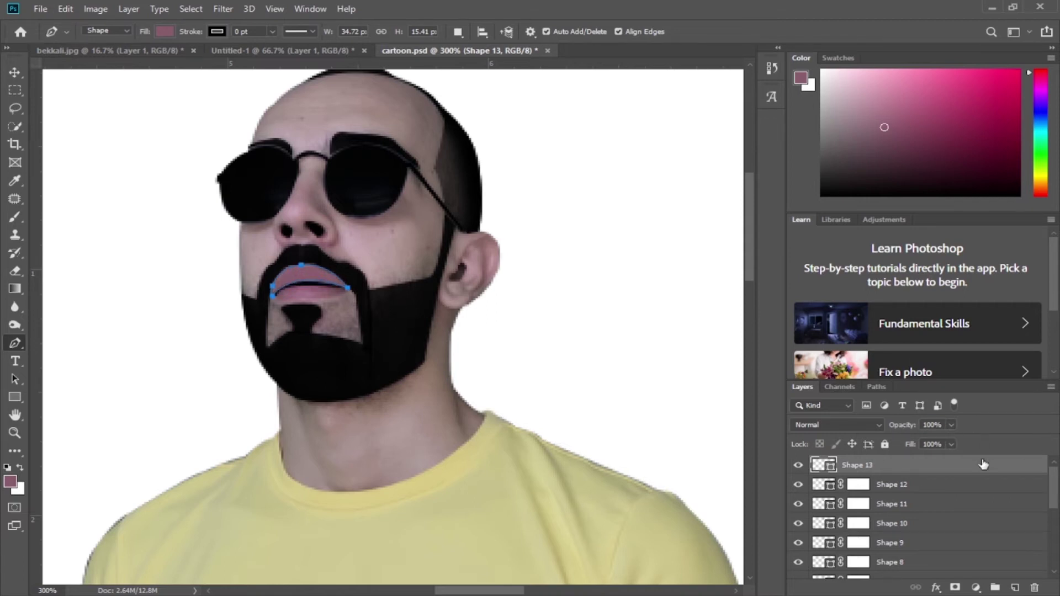
Step: Add a layer mask to the upper lip layer and check the shapes with the photo hidden
left_click(955, 587)
left_click(15, 217)
scroll(938, 514, "down", 5)
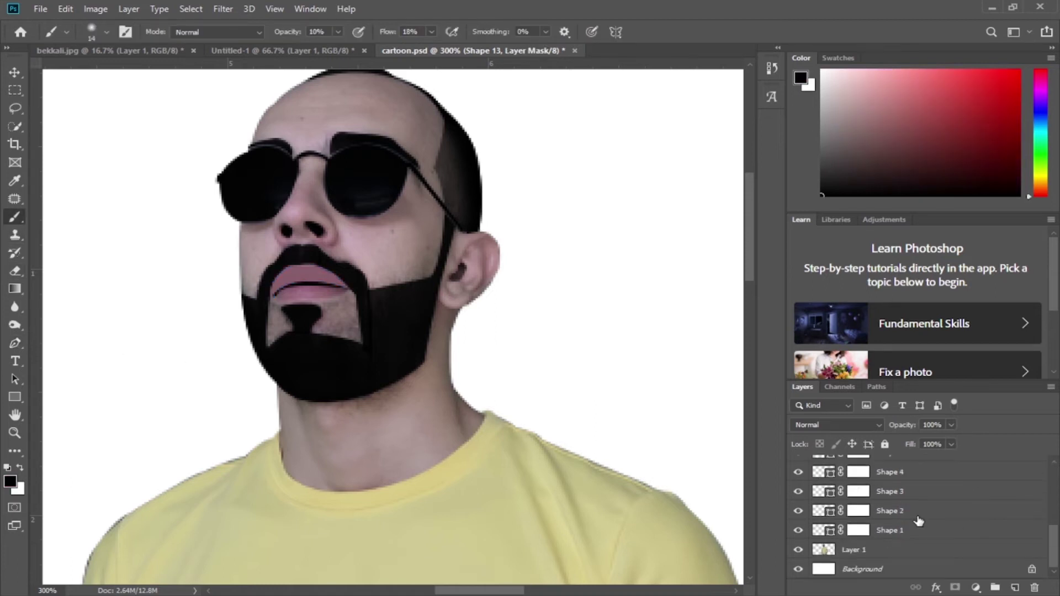
left_click(798, 549)
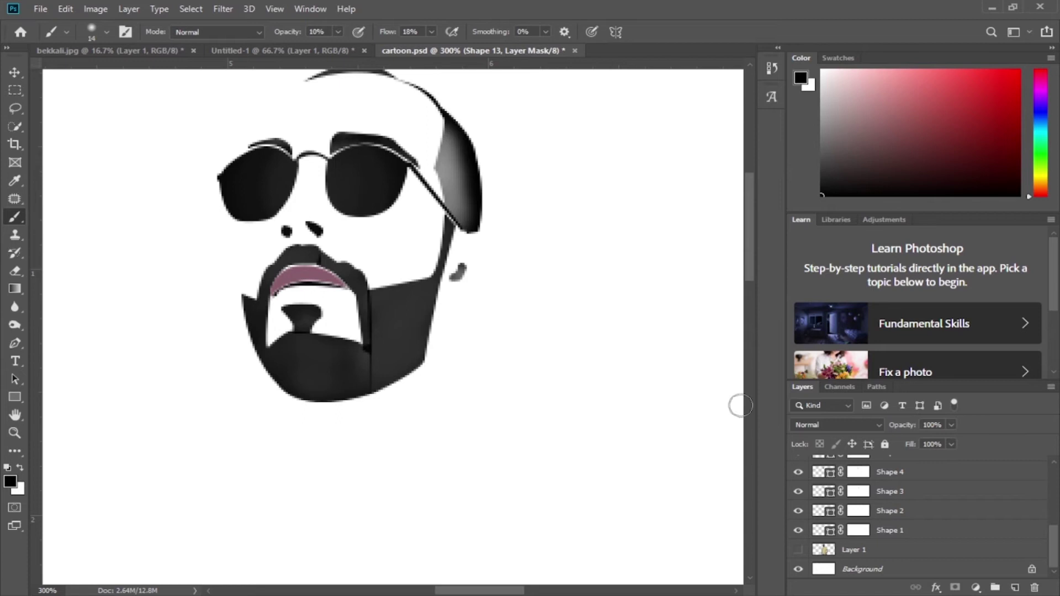
scroll(937, 489, "up", 5)
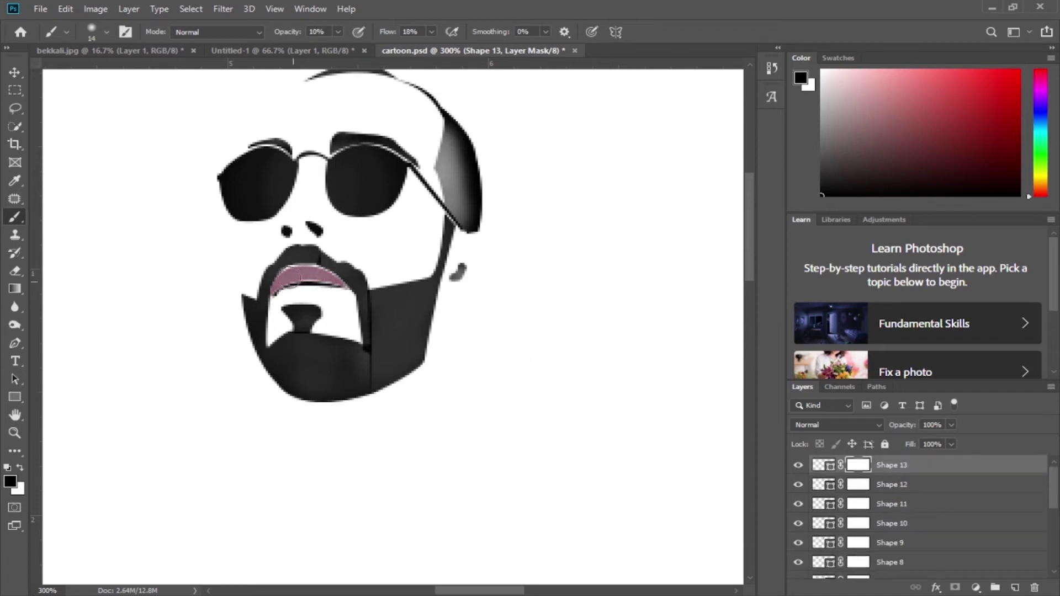
Step: Show the photo again and retarget the upper lip layer rather than its mask
left_click(15, 72)
scroll(938, 519, "down", 5)
left_click(798, 550)
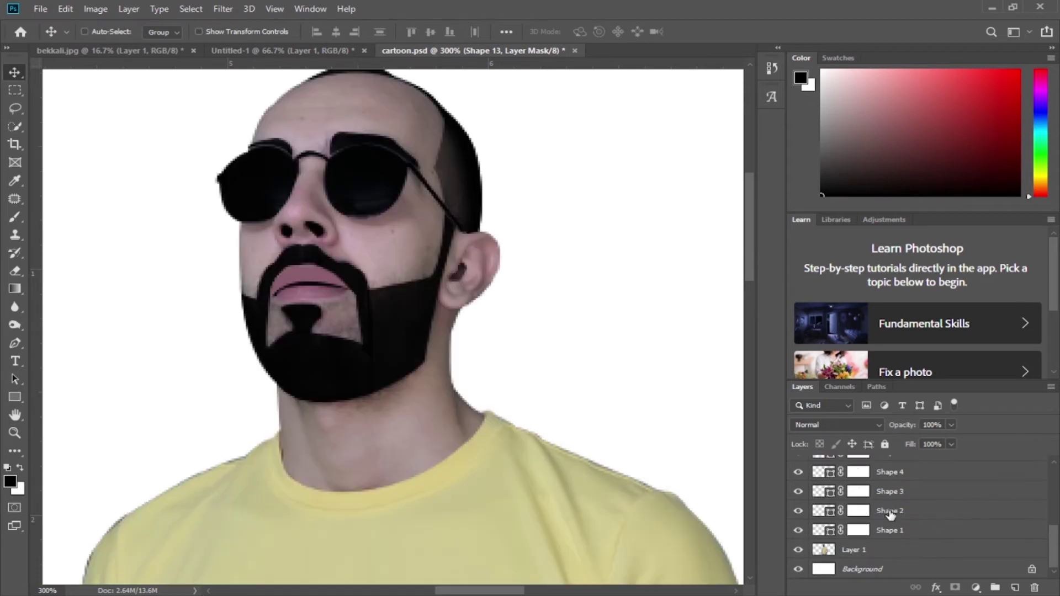
scroll(930, 496, "up", 5)
left_click(823, 465)
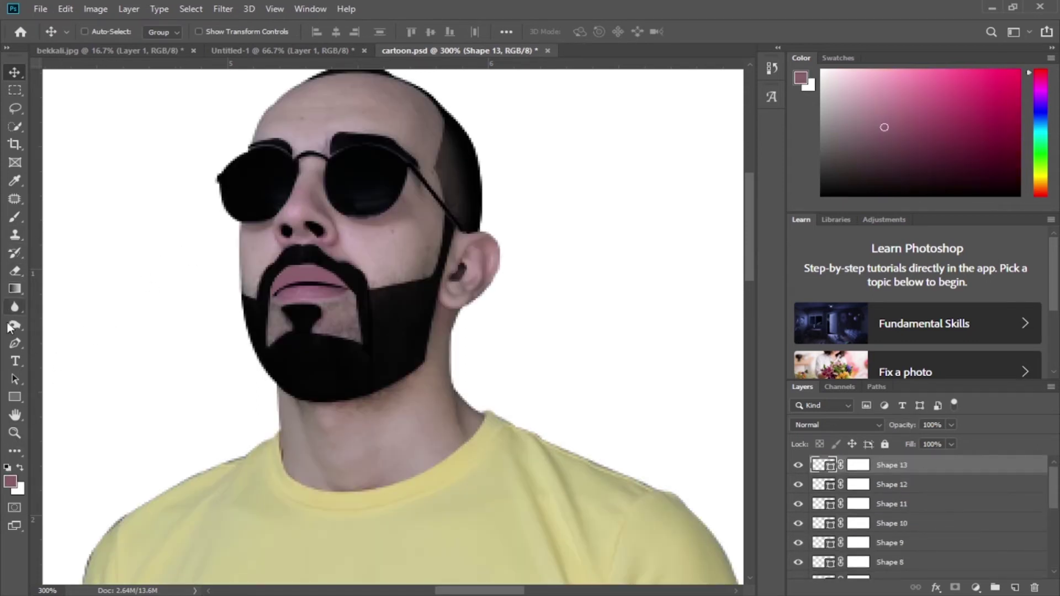
left_click(15, 343)
Step: Zoom in and draw the mauve lower lip shape from the right corner to the left
key("ctrl+plus")
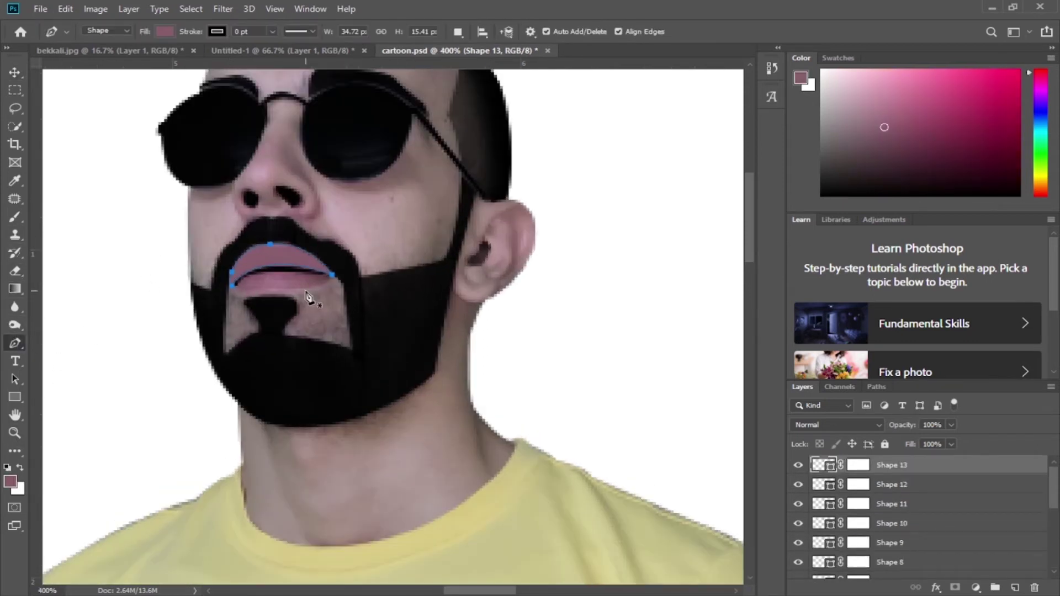
left_click(317, 288)
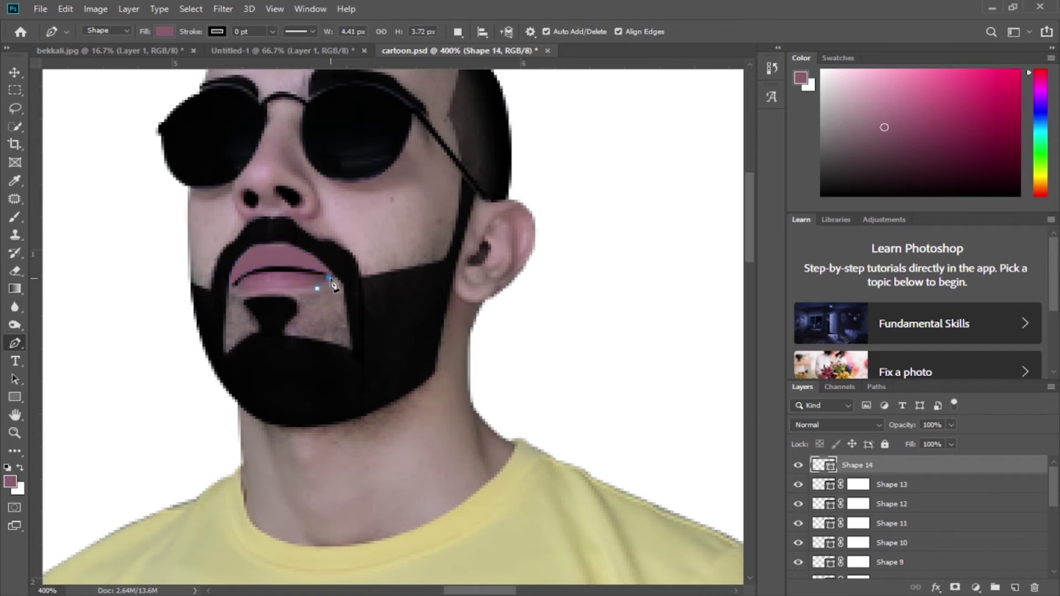
left_click(296, 271)
mouse_move(241, 281)
left_mouse_down()
mouse_move(225, 292)
mouse_move(331, 290)
left_mouse_up()
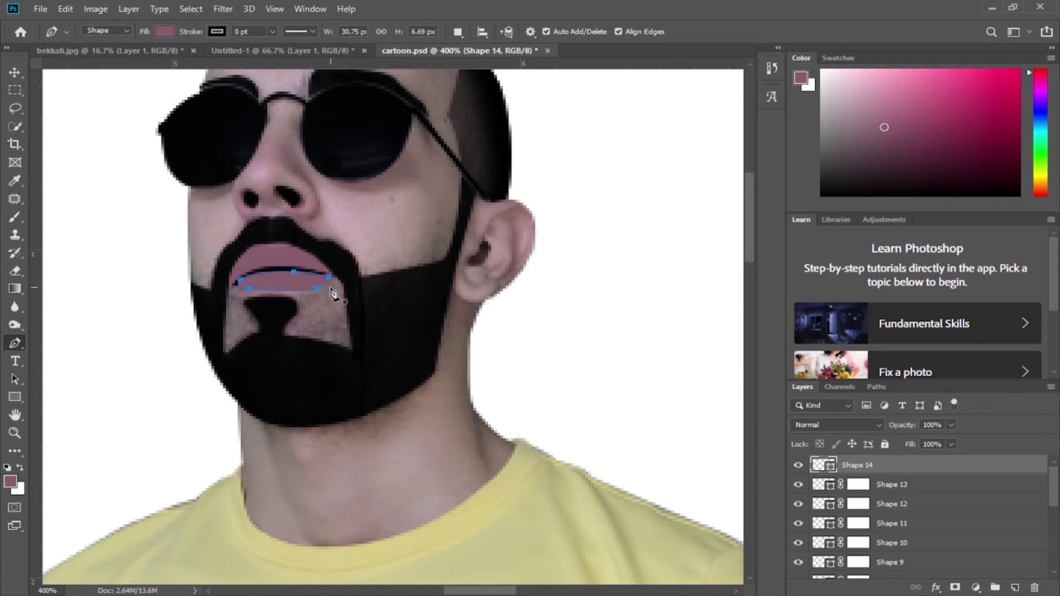
Step: Add a layer mask to the lower lip layer and toggle Layer 1's photo to check it
left_click(955, 590)
key("b")
scroll(955, 516, "down", 5)
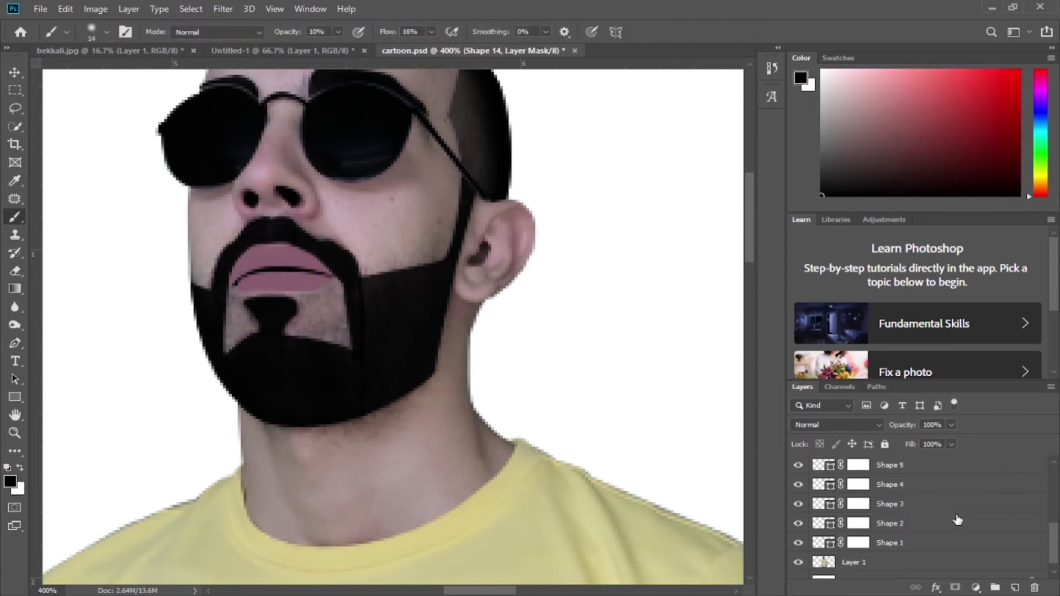
scroll(956, 516, "down", 3)
left_click(798, 550)
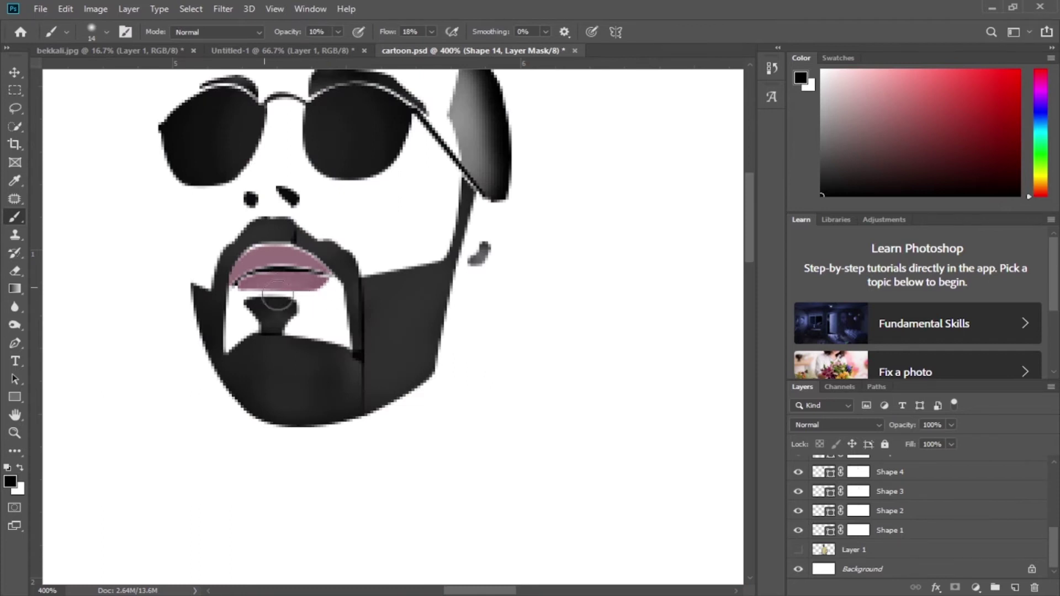
scroll(939, 481, "up", 8)
left_click(822, 465)
scroll(932, 510, "down", 8)
left_click(799, 549)
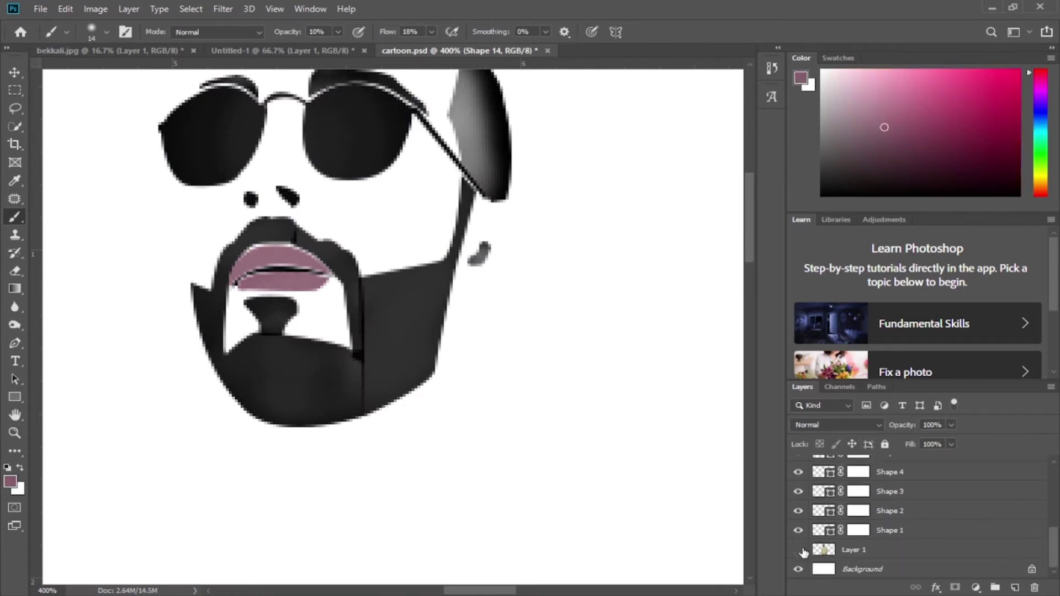
scroll(950, 520, "up", 8)
Step: Trace a semi-transparent outline around the right ear down along the jaw
key("ctrl+minus")
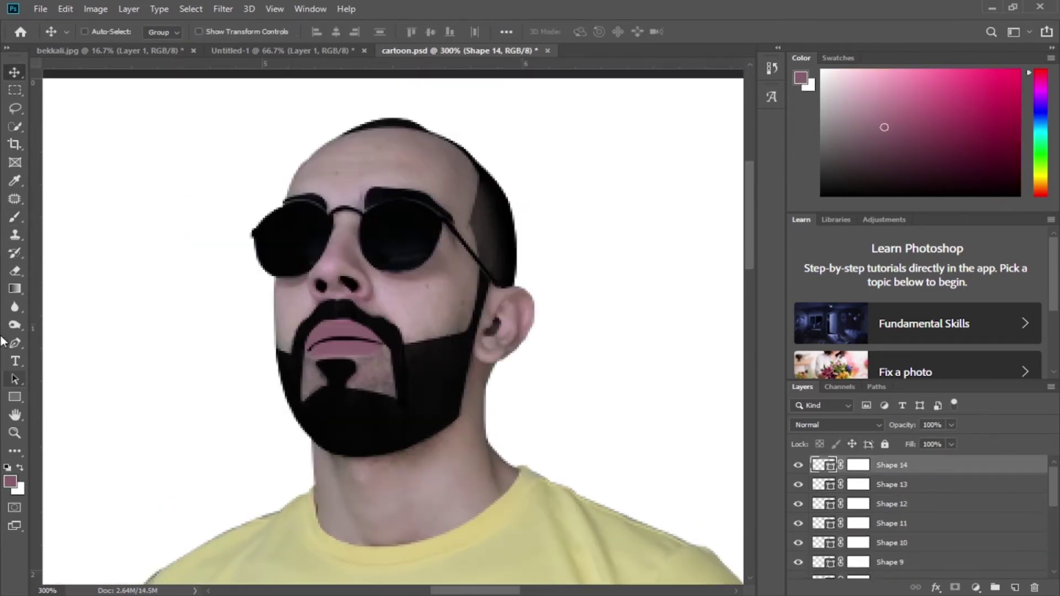
left_click(14, 343)
left_click(529, 330)
left_click_drag(519, 288, 493, 288)
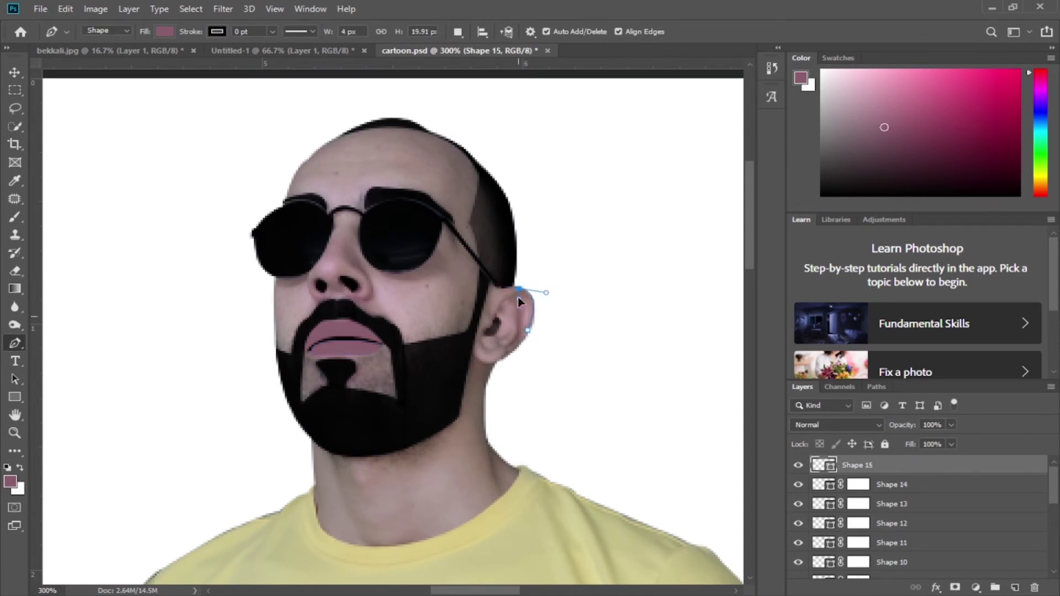
key("0")
key("0")
left_click(499, 289)
left_click(475, 336)
left_click(478, 358)
left_click(490, 367)
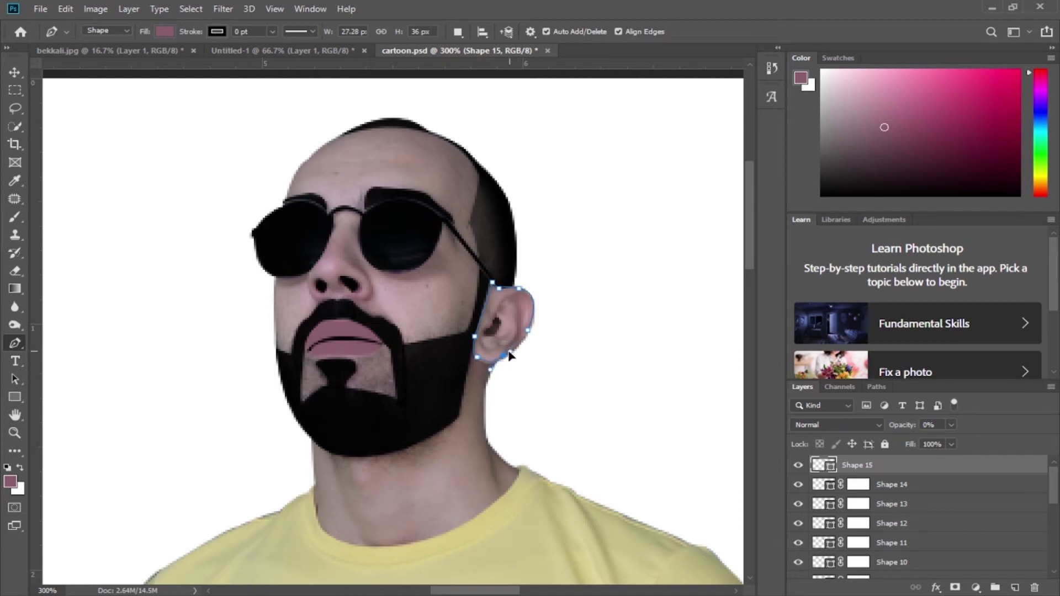
Step: Fill the ear shape with pink sampled from the skin, restore 100% opacity, and add a mask
left_click(164, 31)
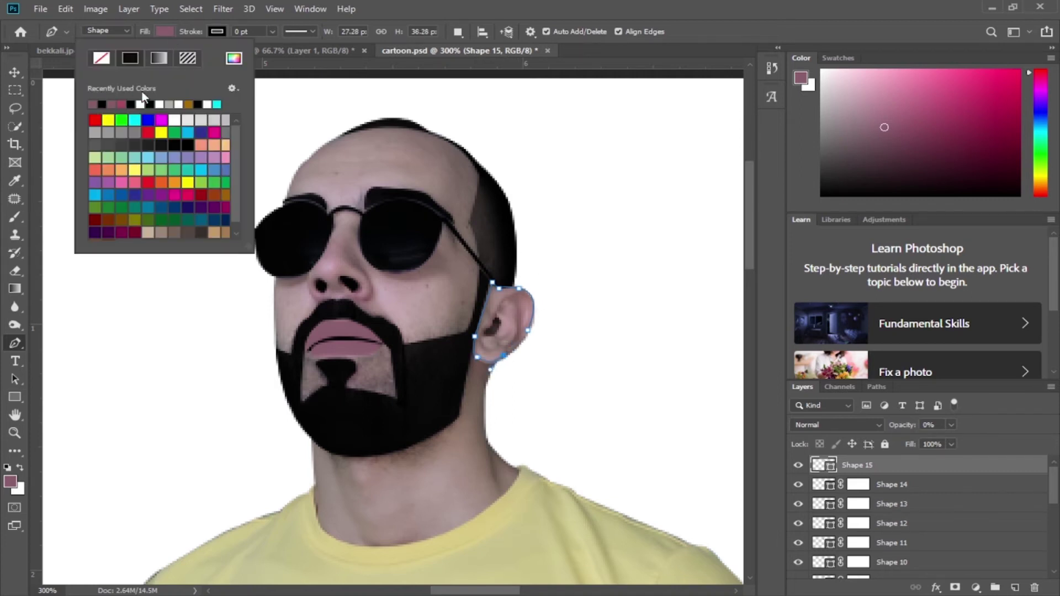
key("i")
left_click(10, 482)
left_click(506, 333)
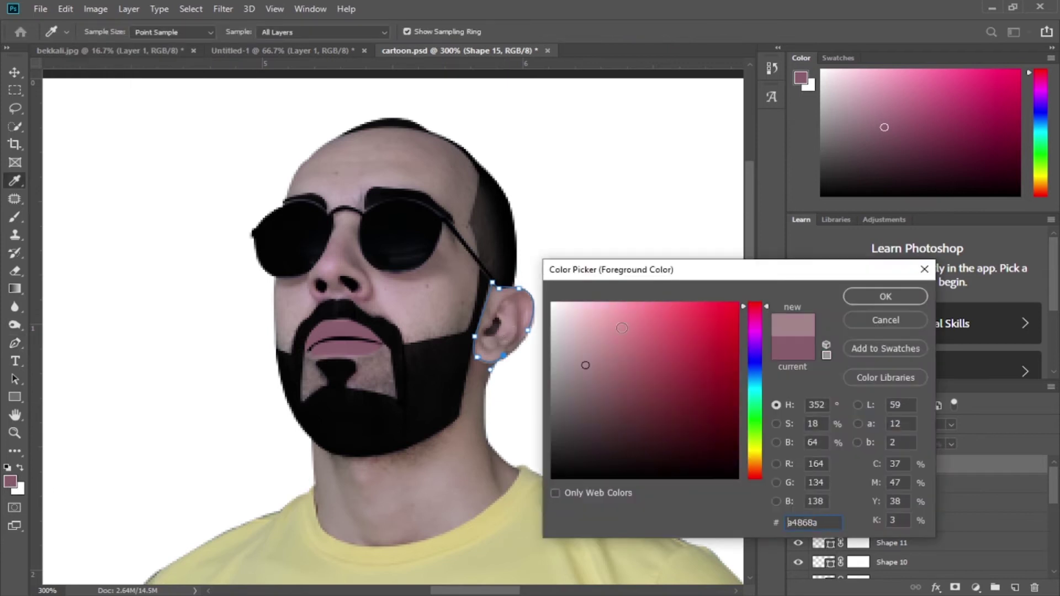
key("Return")
key("p")
left_click(165, 32)
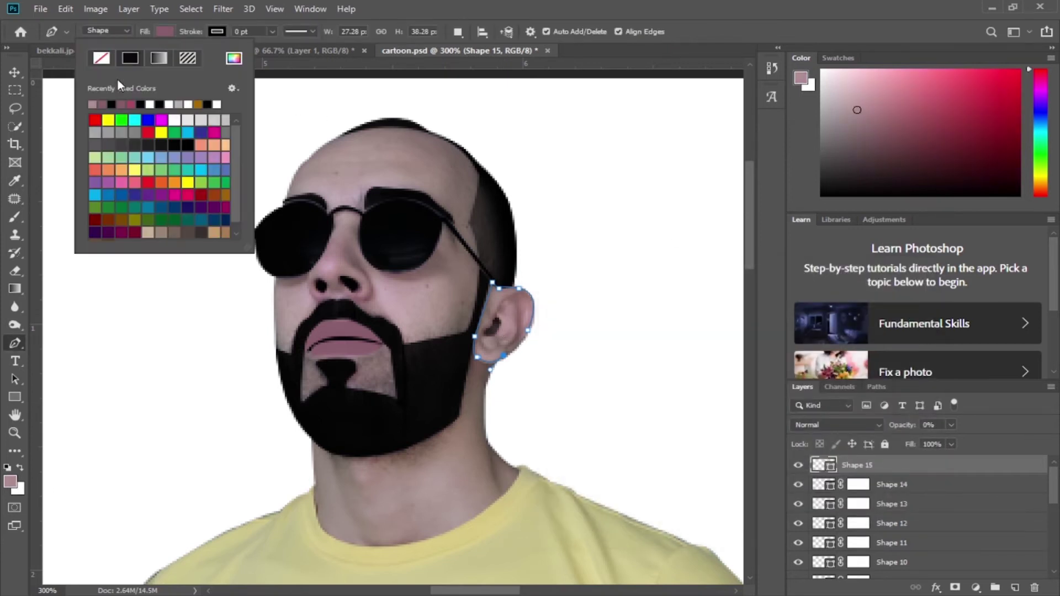
left_click(94, 103)
key("Return")
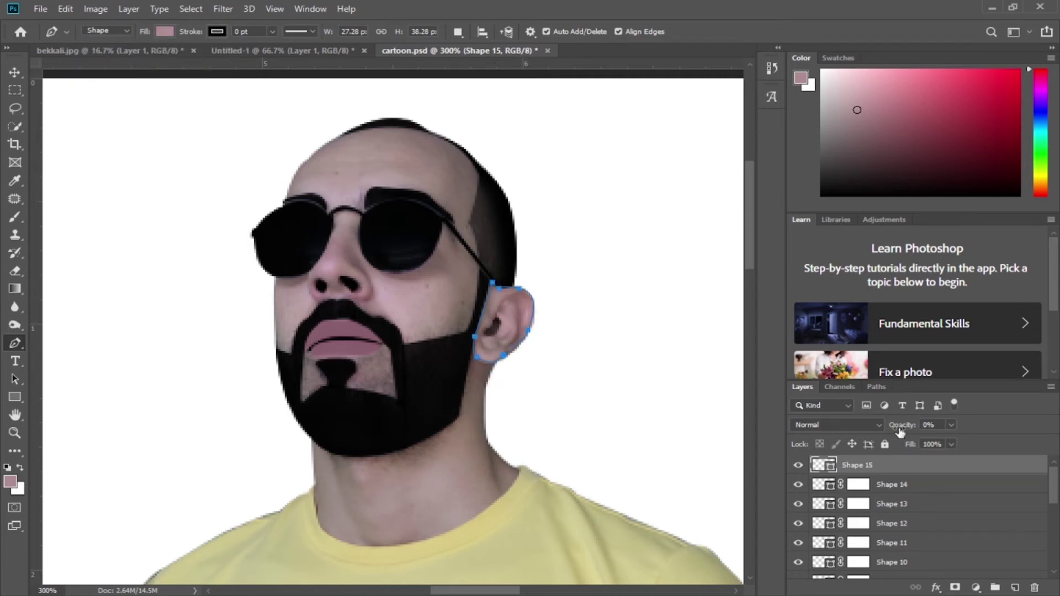
left_click_drag(901, 425, 1028, 429)
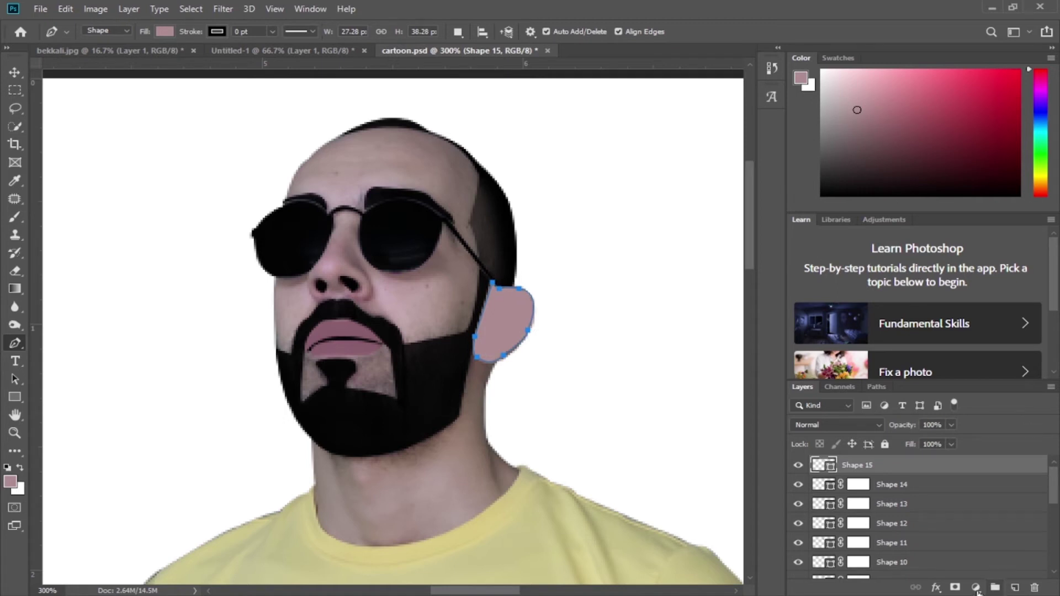
left_click(955, 588)
Step: Zoom in on the ear and toggle the ear shape and photo visibility to compare
key("b")
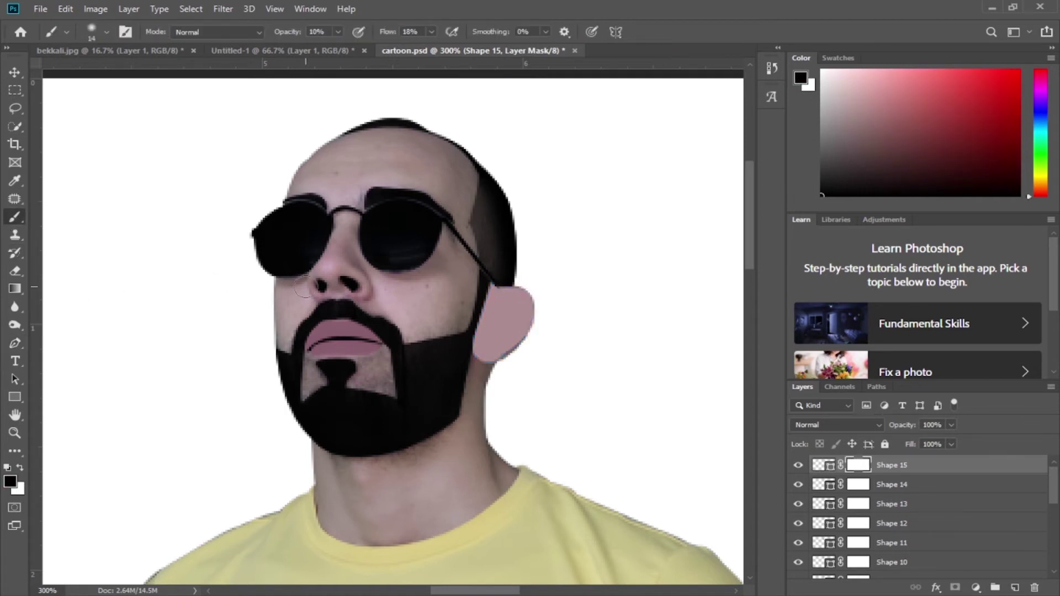
key("ctrl+plus")
left_click(798, 465)
scroll(927, 503, "down", 5)
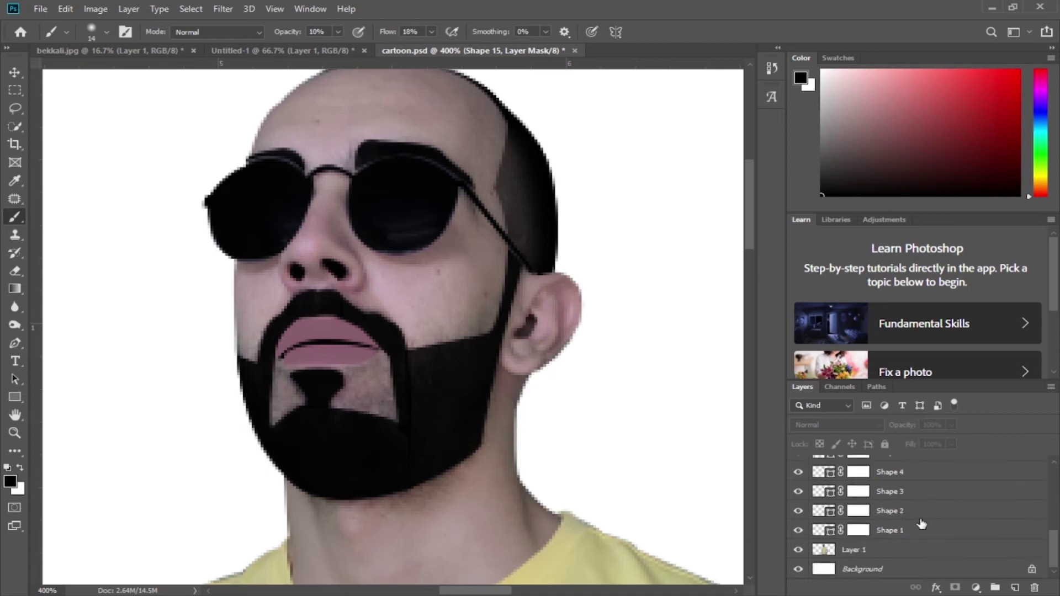
left_click(798, 550)
scroll(938, 525, "up", 5)
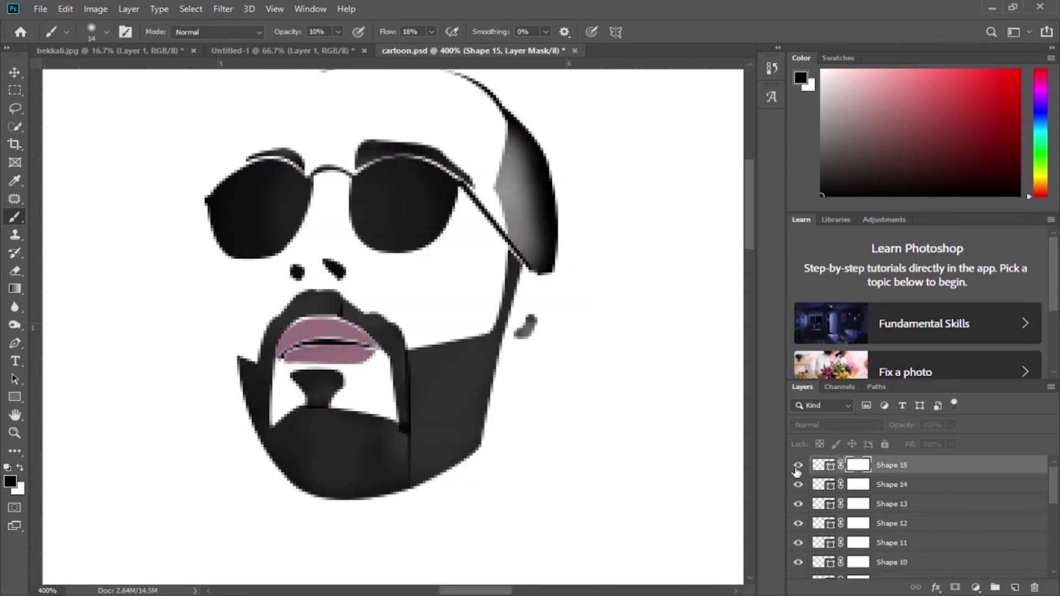
scroll(846, 504, "down", 5)
left_click(798, 554)
scroll(853, 524, "up", 5)
left_click(798, 465)
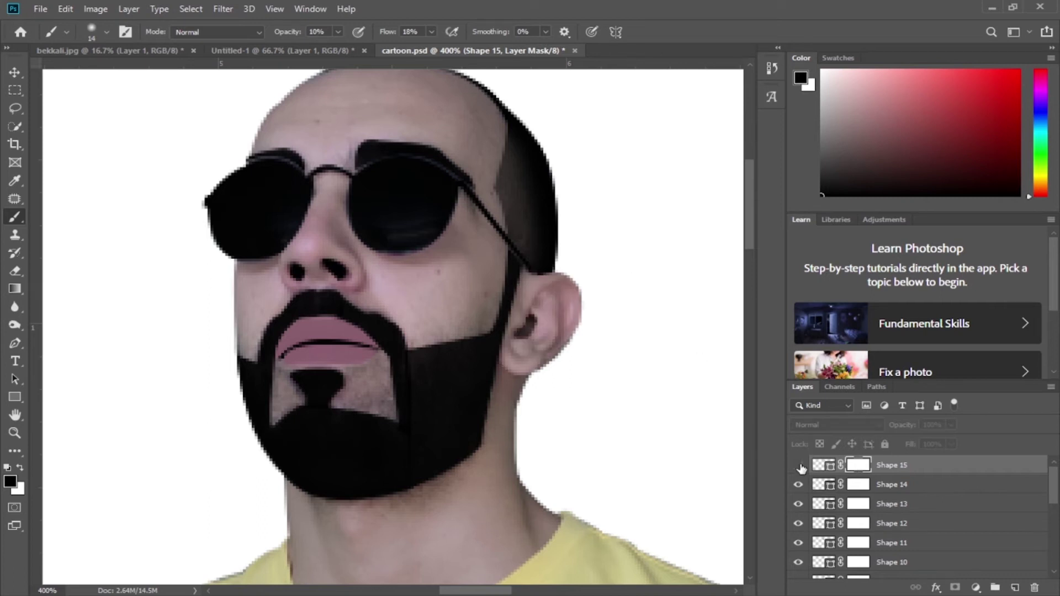
left_click(798, 466)
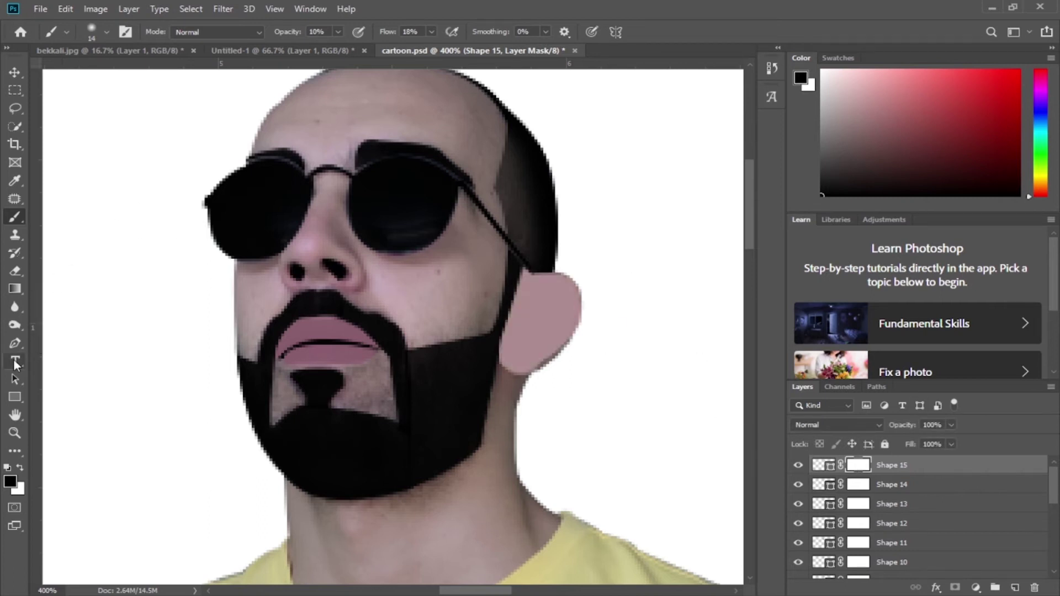
Step: Shrink the brush from 9 px to about 4 px and lower the ear shape's opacity
right_click(374, 225)
double_click(525, 240)
type("9")
key("Return")
left_click_drag(911, 425, 877, 436)
left_click_drag(292, 34, 436, 34)
right_click(602, 226)
left_click_drag(669, 251, 667, 251)
key("Return")
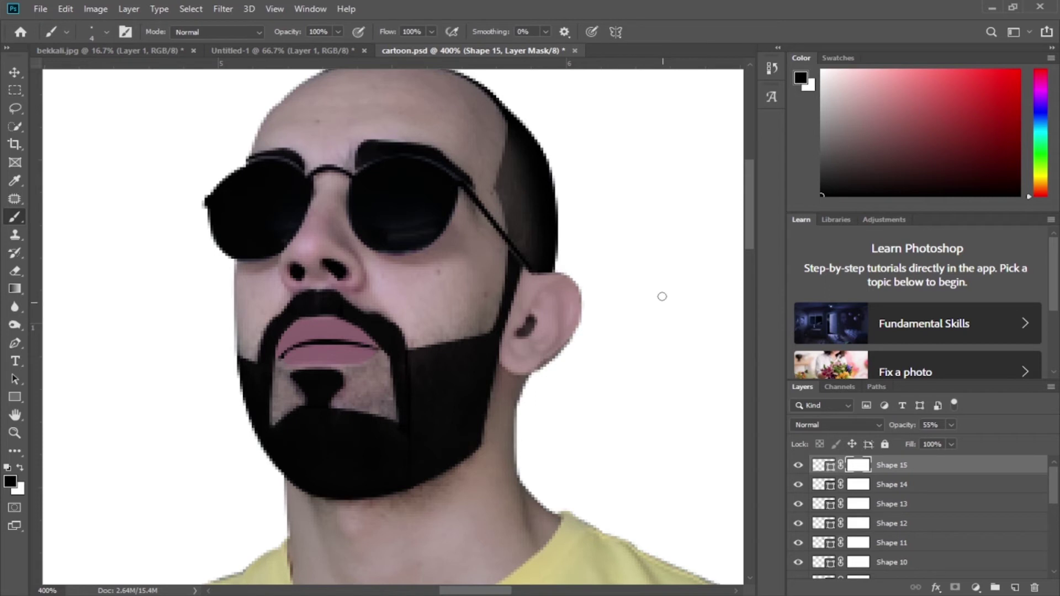
Step: Reduce the brush opacity and flow, then return the ear shape to full opacity
left_click_drag(298, 38, 282, 40)
left_click_drag(383, 35, 368, 38)
left_click_drag(276, 35, 262, 35)
left_click_drag(384, 34, 362, 36)
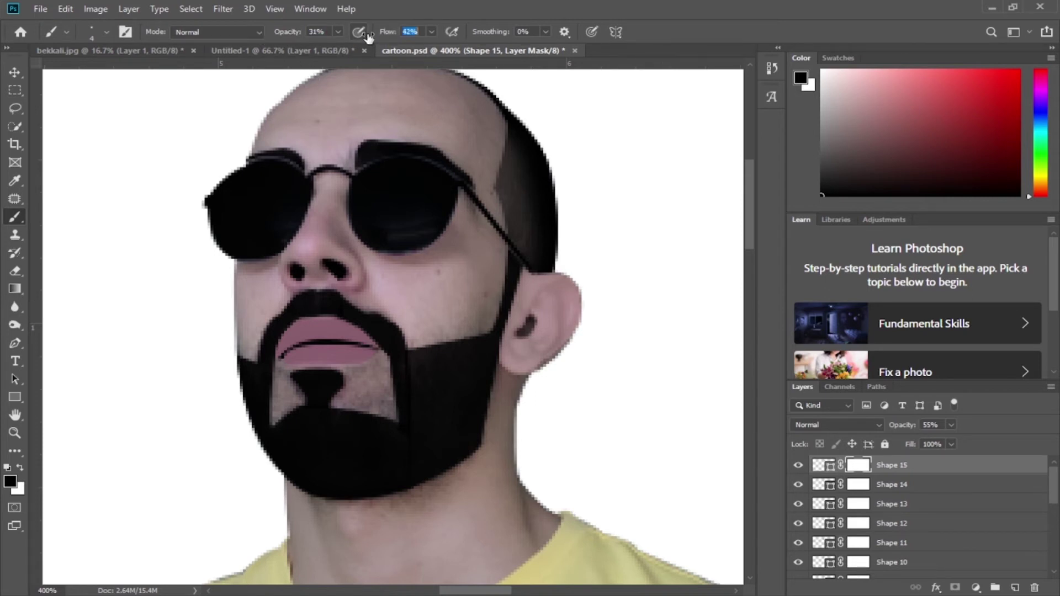
right_click(558, 246)
key("Return")
mouse_move(902, 425)
left_mouse_down()
mouse_move(969, 429)
mouse_move(908, 437)
left_mouse_up()
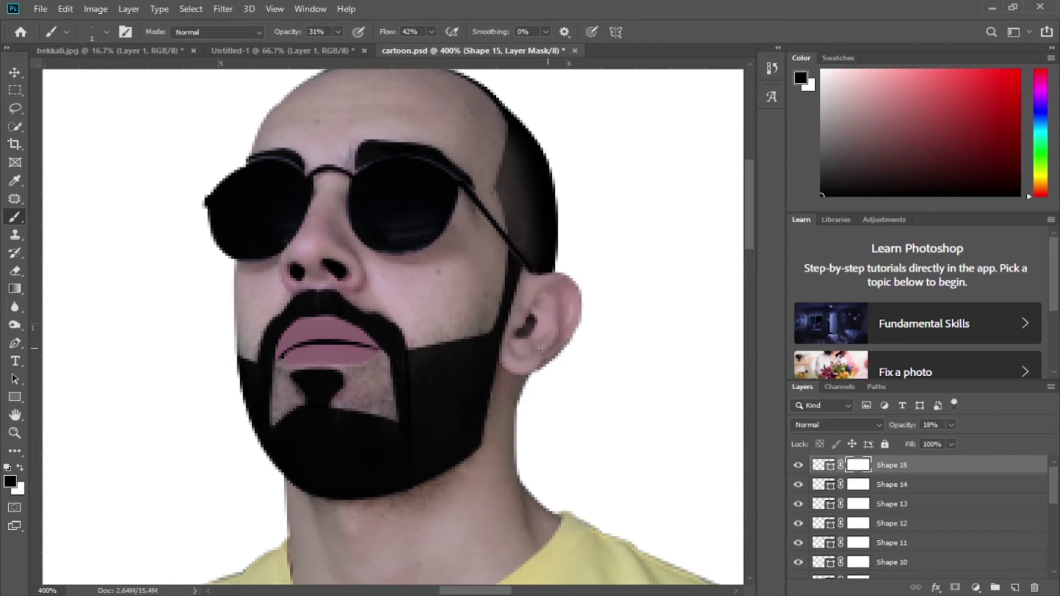
left_click_drag(901, 425, 961, 431)
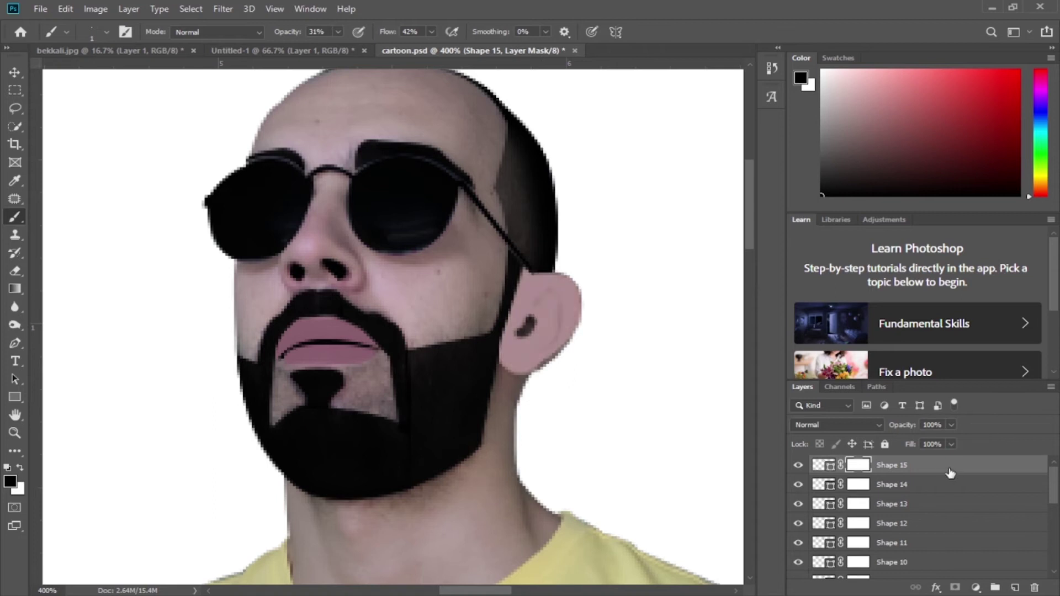
Step: Zoom out and hide then show the photo layer to compare the shapes alone
key("ctrl+minus")
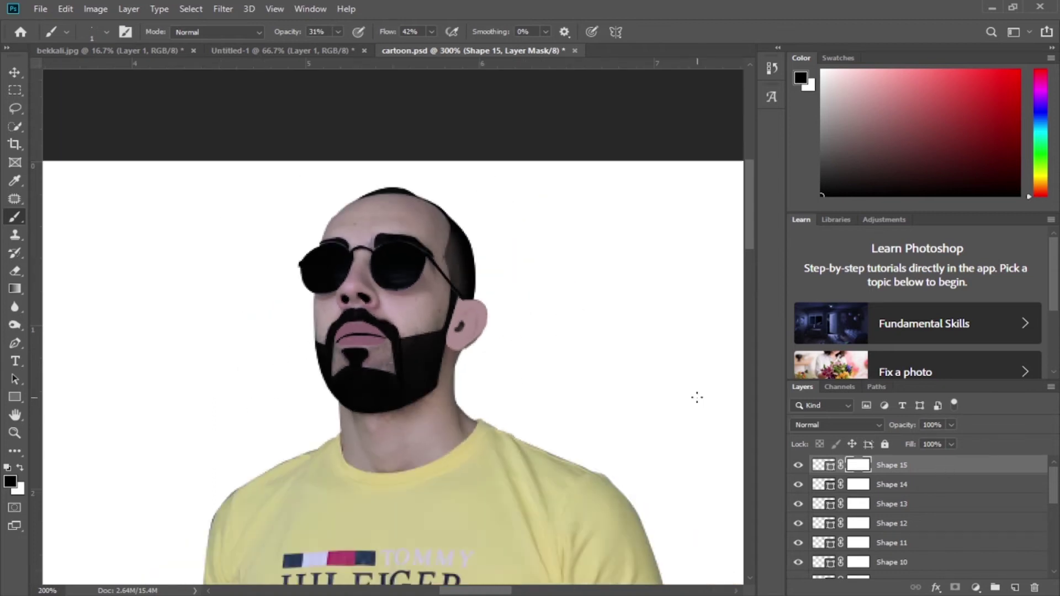
scroll(798, 530, "down", 5)
left_click(798, 550)
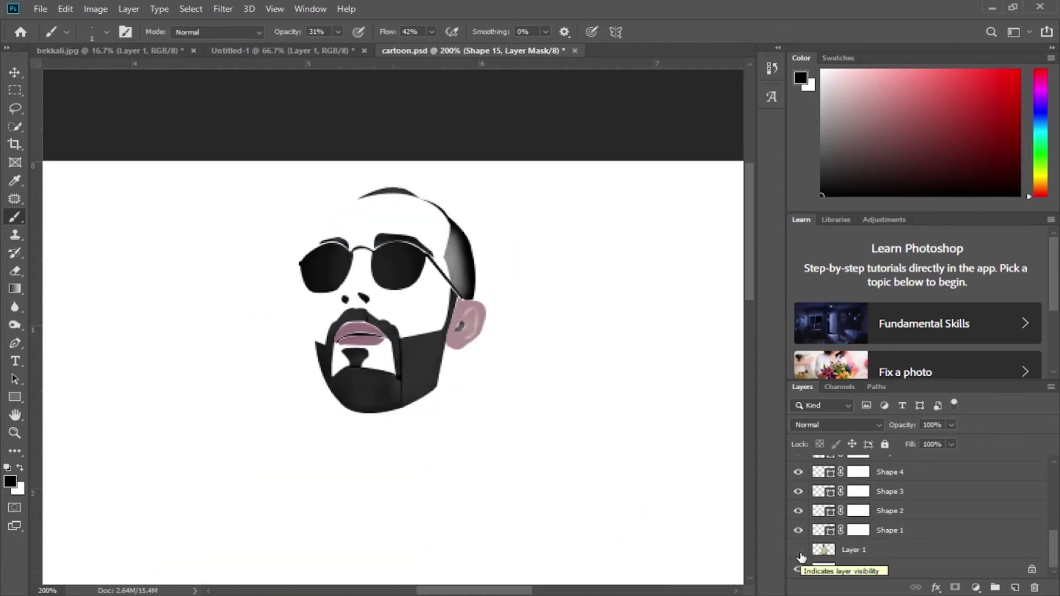
left_click(798, 549)
scroll(828, 519, "up", 10)
Step: Select the Shape 15 ear layer and lower its opacity
left_click(822, 465)
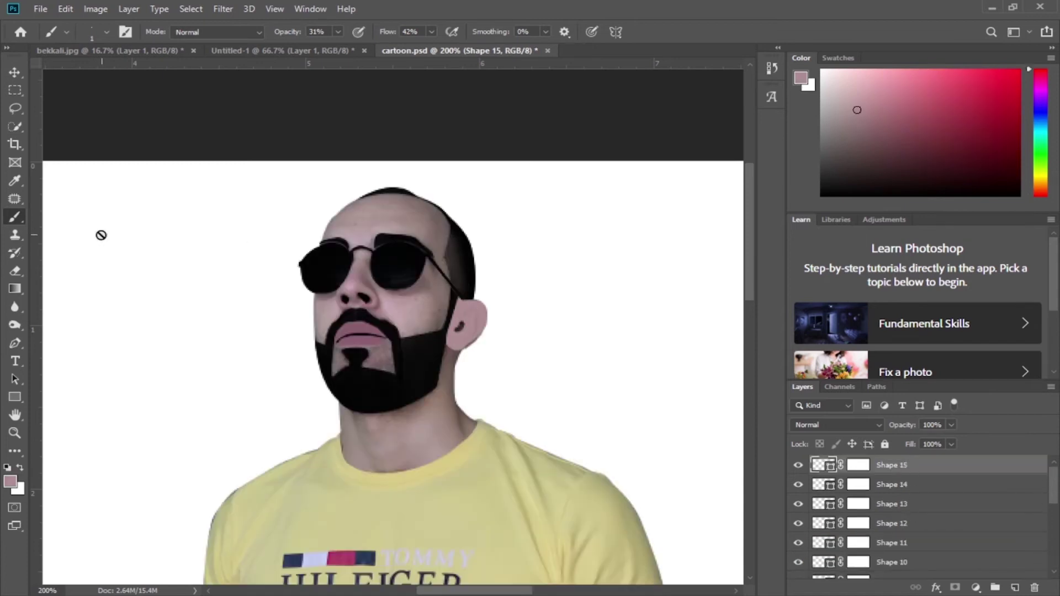
left_click(14, 76)
left_click_drag(900, 432, 880, 435)
scroll(850, 552, "down", 5)
scroll(850, 552, "down", 3)
Step: Set Shape 15's opacity to 84%, comparing it with and without the photo visible
left_click(798, 548)
scroll(884, 524, "up", 10)
left_click_drag(901, 432, 911, 430)
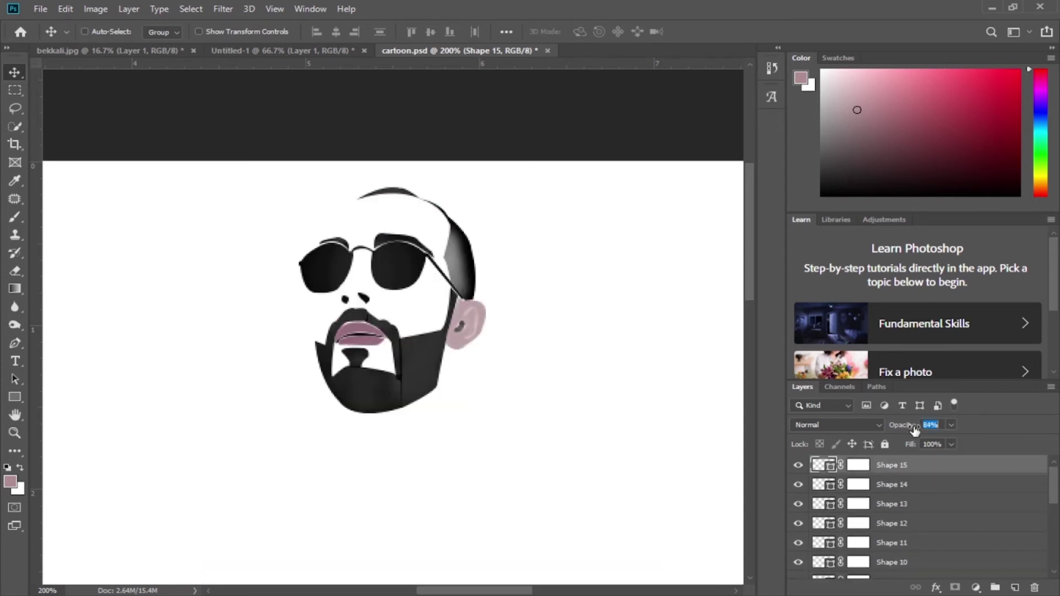
scroll(850, 508, "down", 10)
left_click(798, 549)
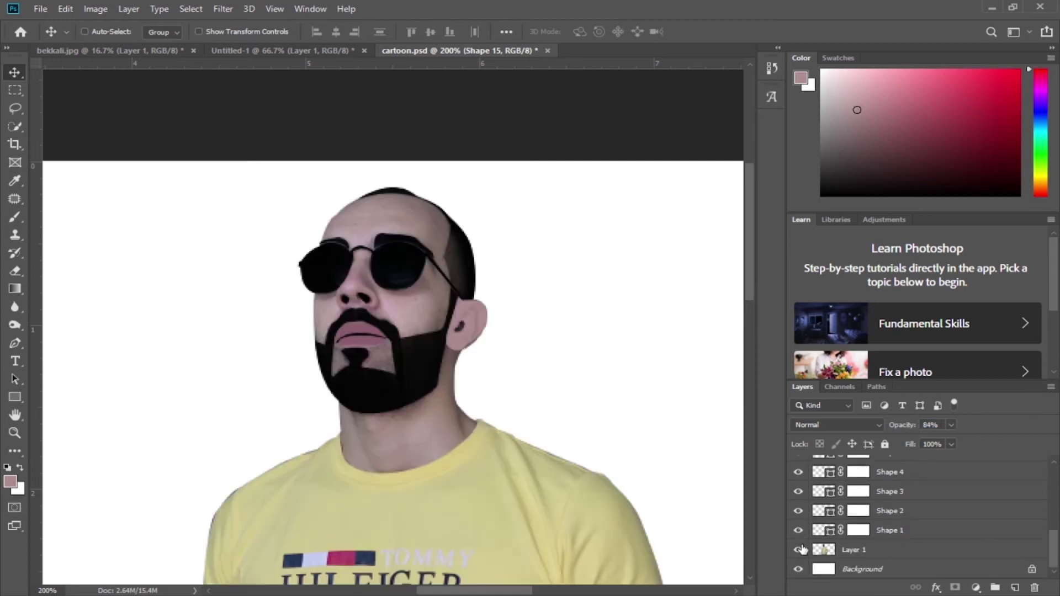
scroll(937, 512, "up", 10)
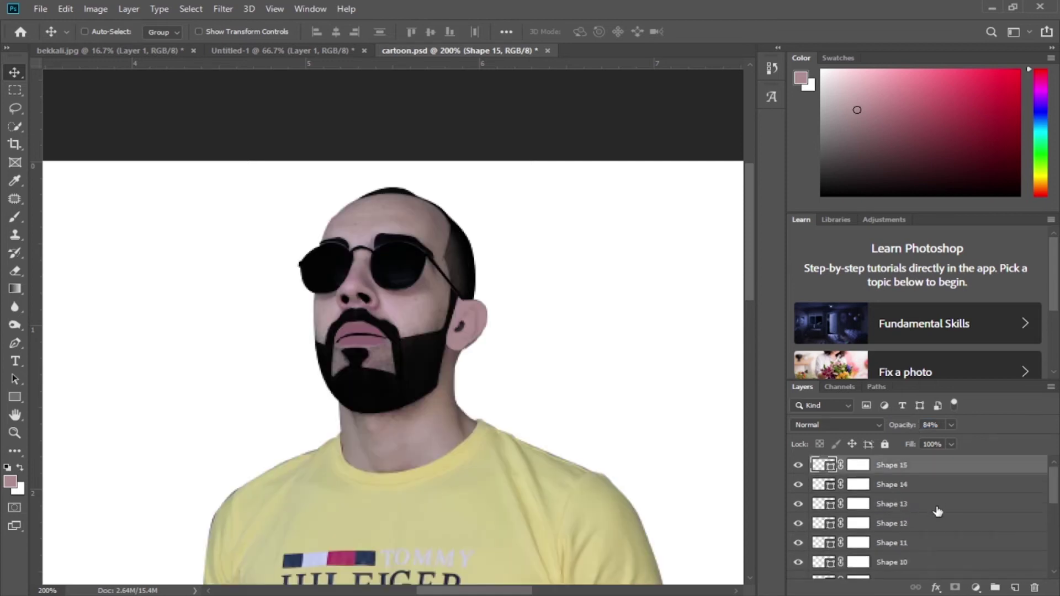
scroll(389, 450, "up", 1)
scroll(942, 540, "down", 10)
Step: Above the photo layer, start a Pen shape at the ear's lower edge, curving over the ear
left_click(922, 550)
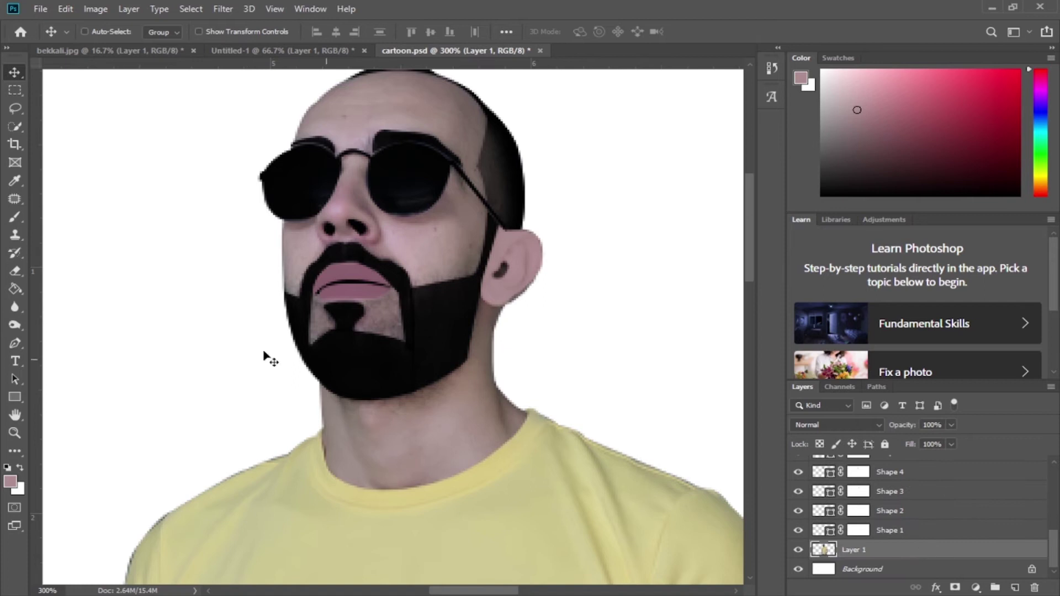
left_click(15, 343)
left_click(507, 303)
left_click_drag(530, 278, 538, 272)
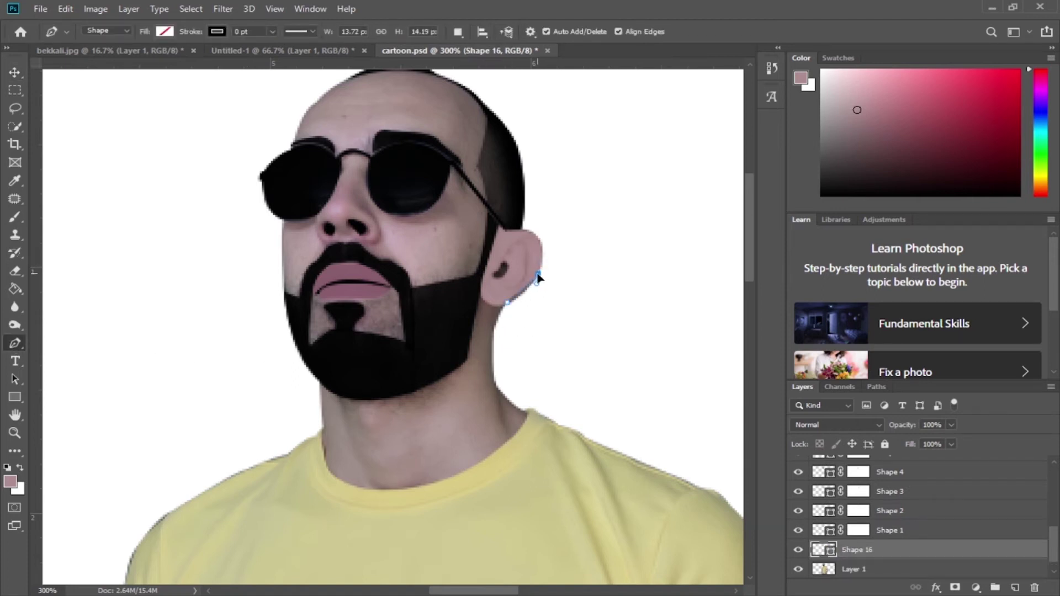
left_click_drag(522, 230, 549, 233)
Step: Extend the outline up the back of the head to a curved crown point
left_click(504, 132)
scroll(500, 177, "up", 3)
left_click(478, 235)
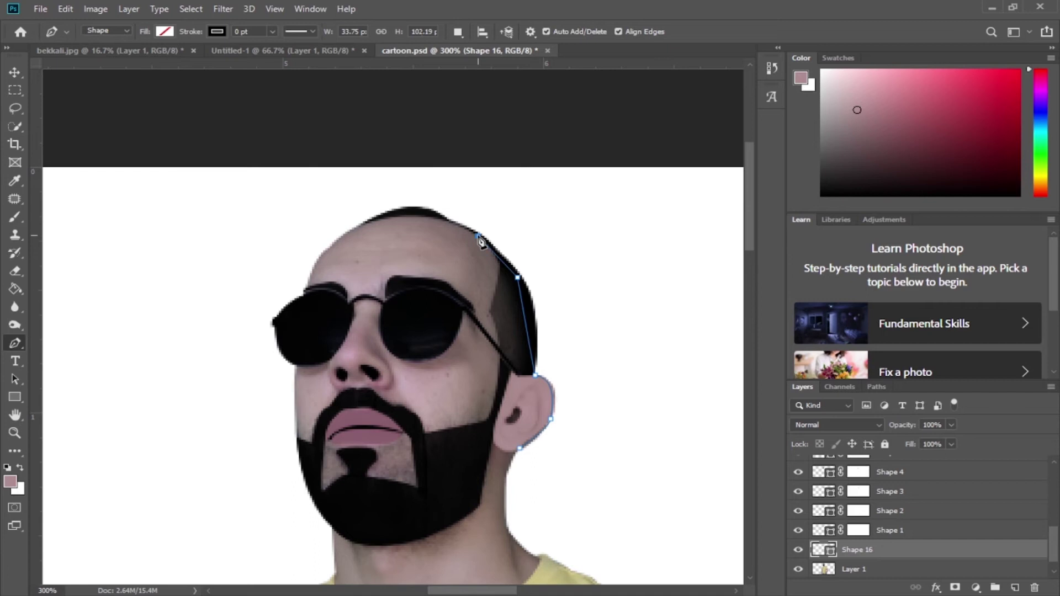
left_click_drag(407, 214, 378, 225)
left_click(407, 215, "alt")
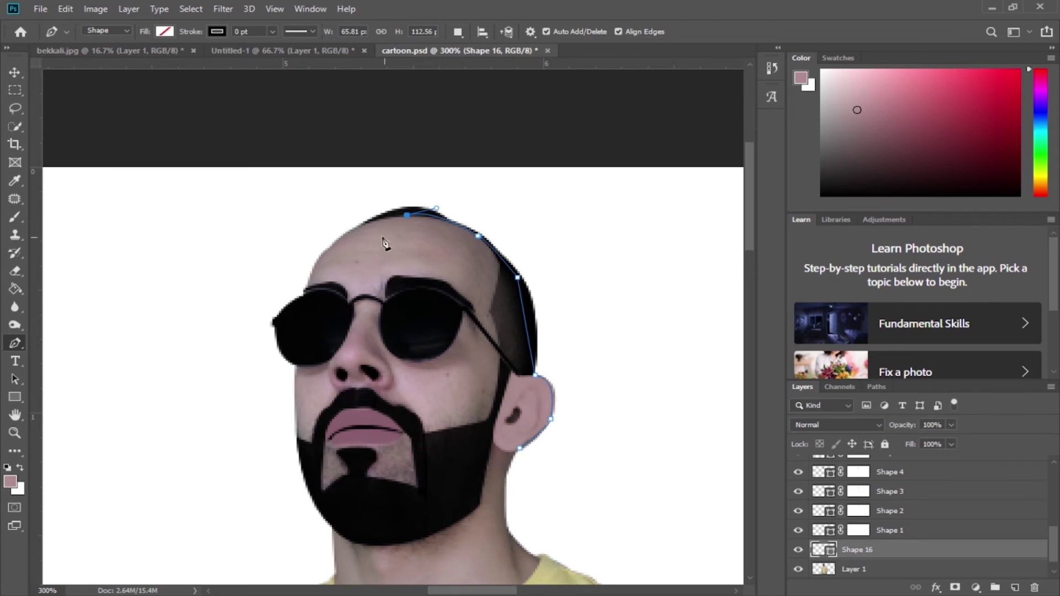
Step: Start the head outline at the forehead and give the shape a solid colour fill
left_click(350, 229)
left_click_drag(342, 238, 347, 236)
left_click(798, 569)
left_click(165, 32)
left_click(126, 60)
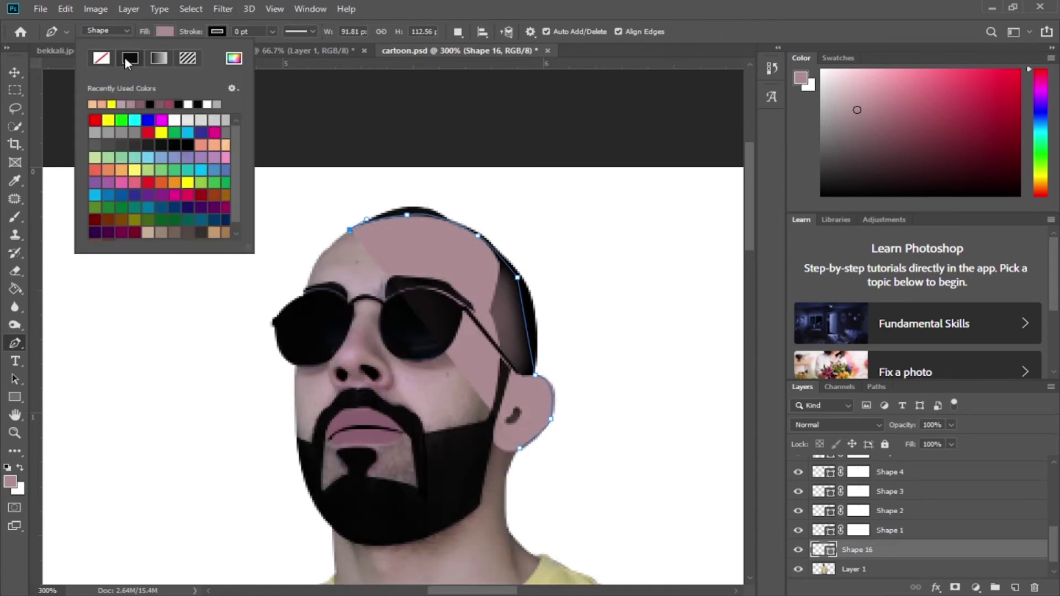
left_click(14, 348)
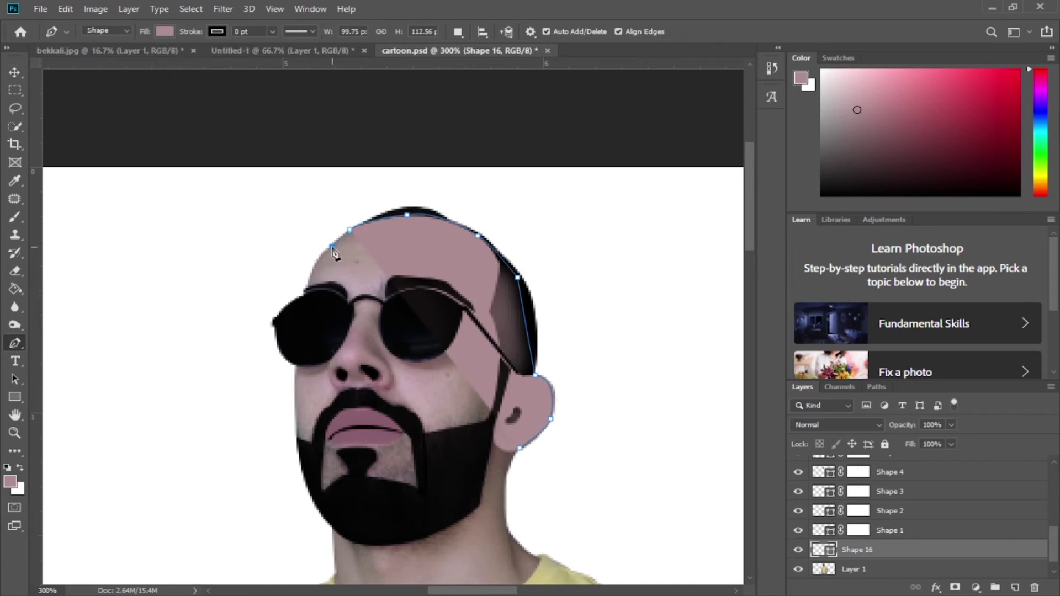
Step: Add forehead and temple anchors and change the skin shape's fill to peach
left_click_drag(306, 287, 304, 295)
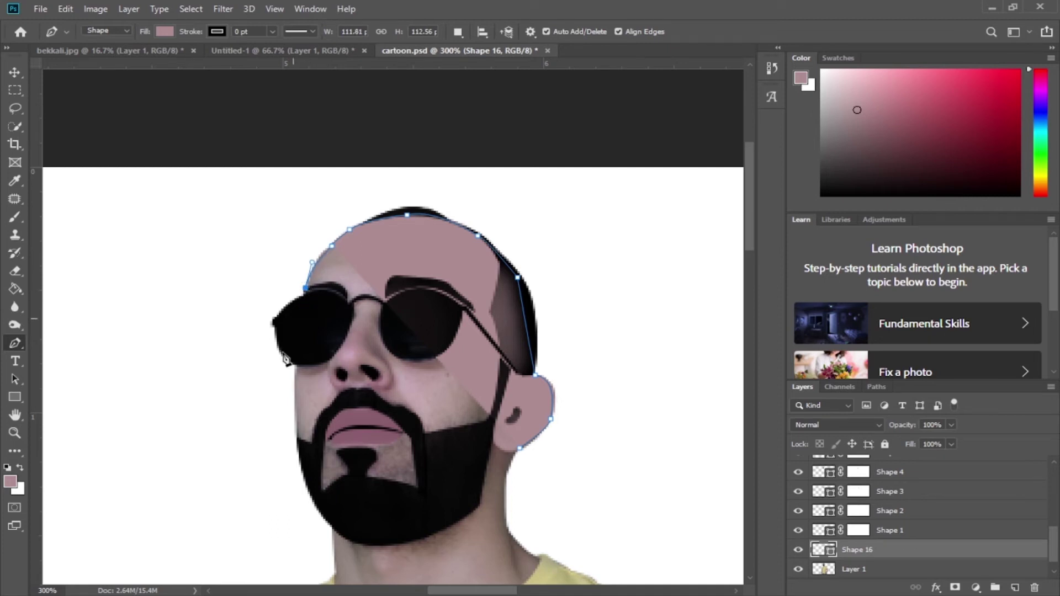
left_click(297, 367)
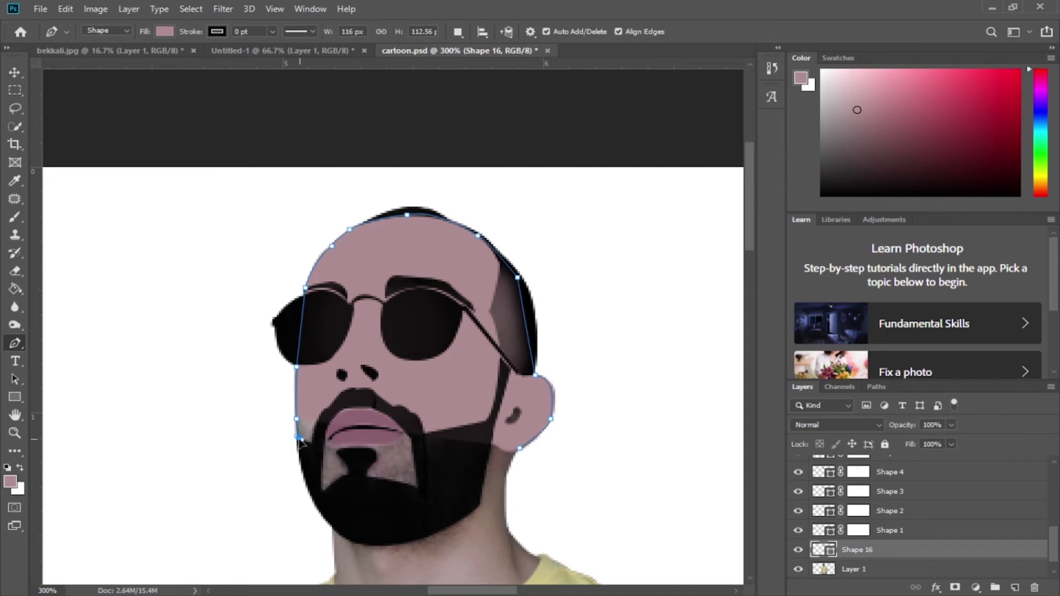
left_click(164, 31)
left_click(93, 104)
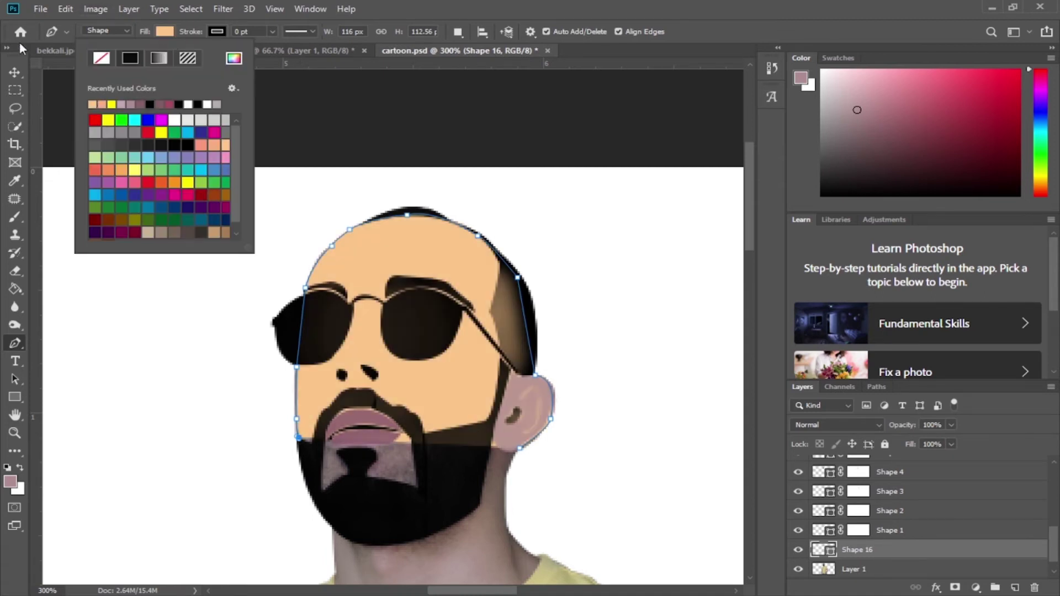
left_click(50, 308)
Step: Extend the skin outline down the jaw and around the base of the neck
left_click(331, 527)
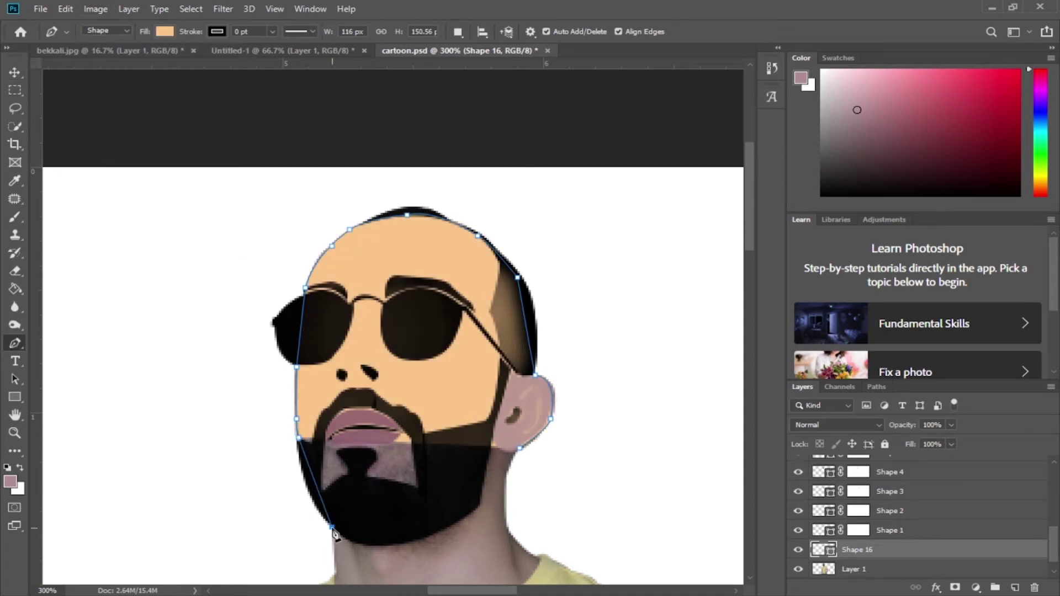
left_click_drag(335, 534, 366, 356)
left_click(366, 419)
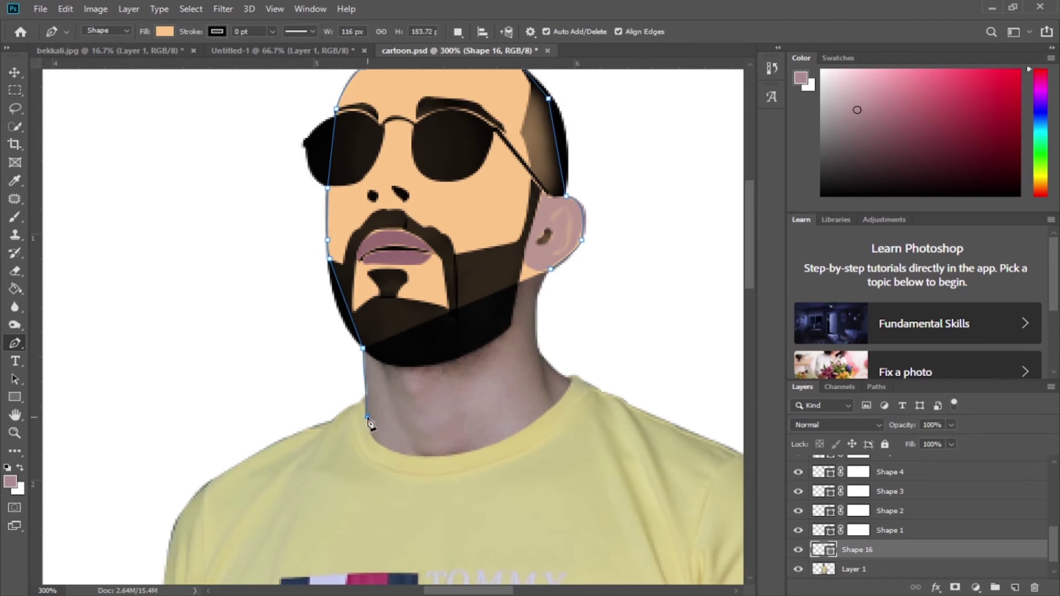
left_click_drag(457, 454, 547, 437)
left_click(458, 454, "alt")
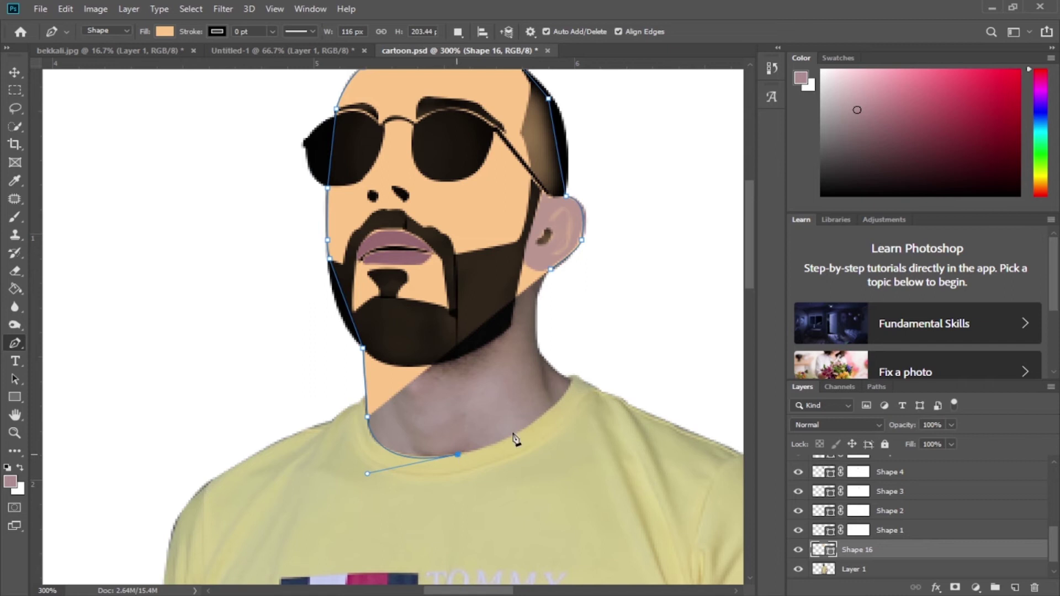
left_click_drag(570, 378, 583, 364)
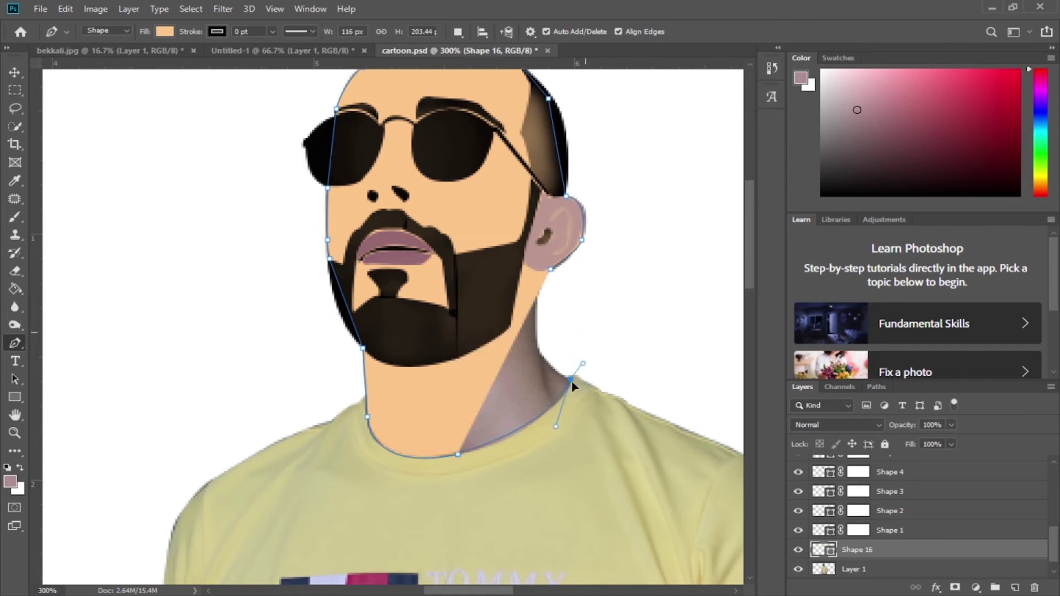
left_click(570, 379, "alt")
Step: Join the outline back to the ear, hide the photo and set opacity to about 69%
left_click_drag(912, 426, 840, 434)
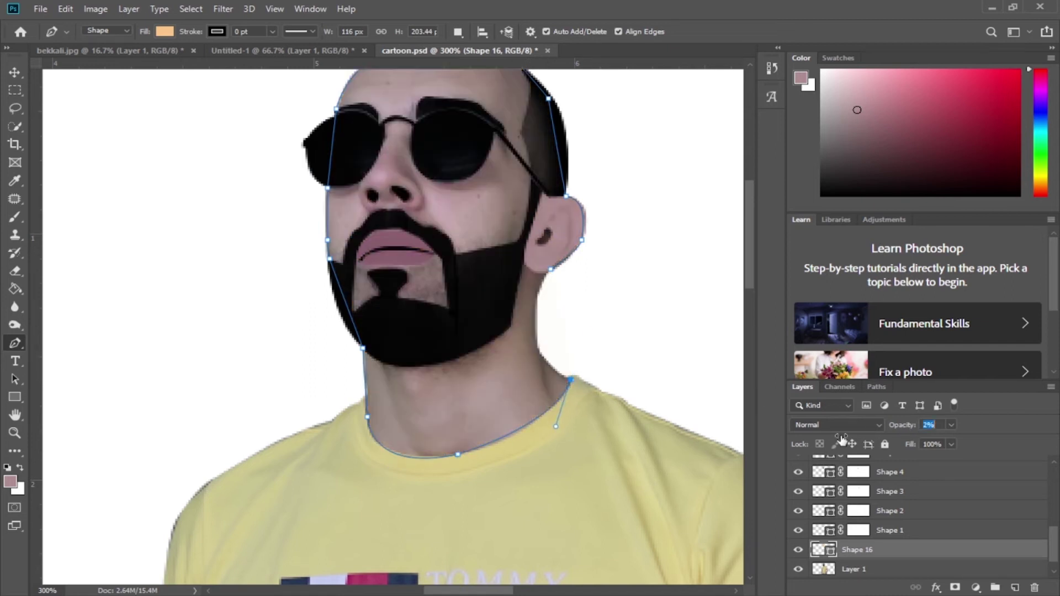
left_click(537, 322, "alt")
left_click_drag(550, 269, 564, 264)
left_click_drag(907, 426, 999, 425)
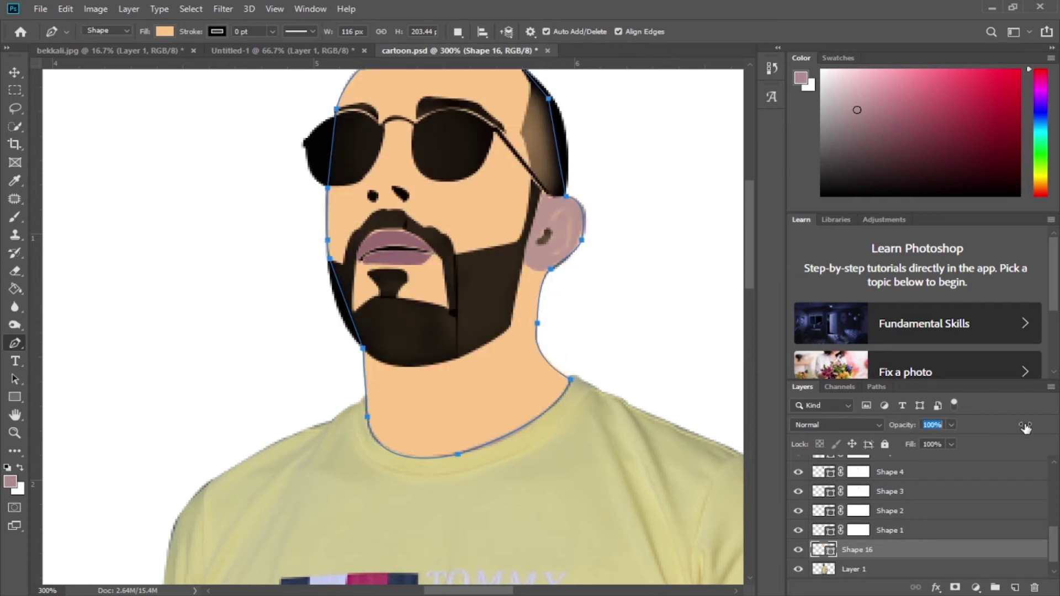
scroll(966, 524, "down", 1)
left_click(799, 550)
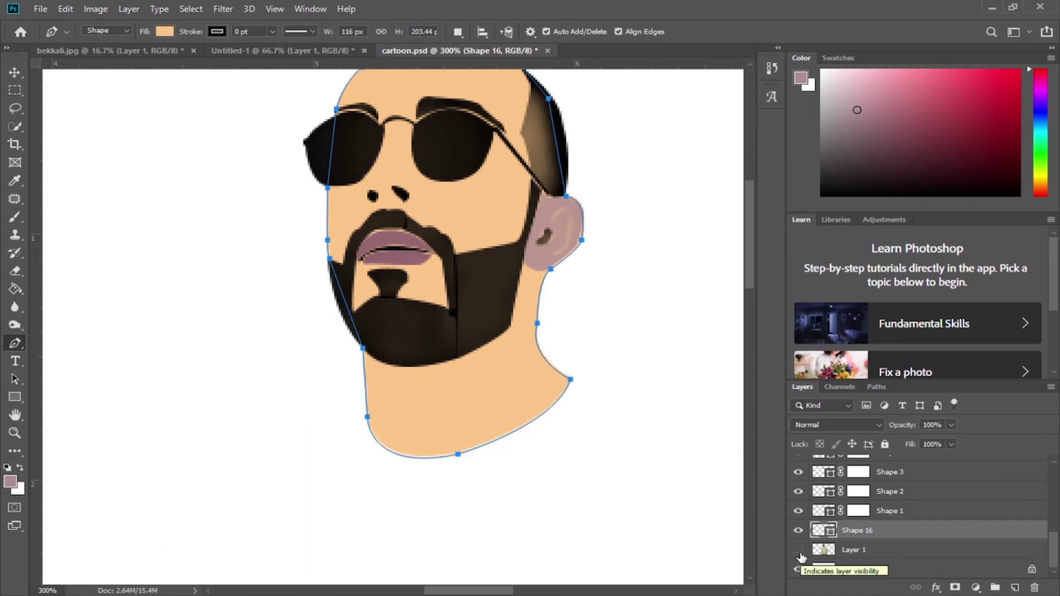
left_click_drag(903, 427, 882, 432)
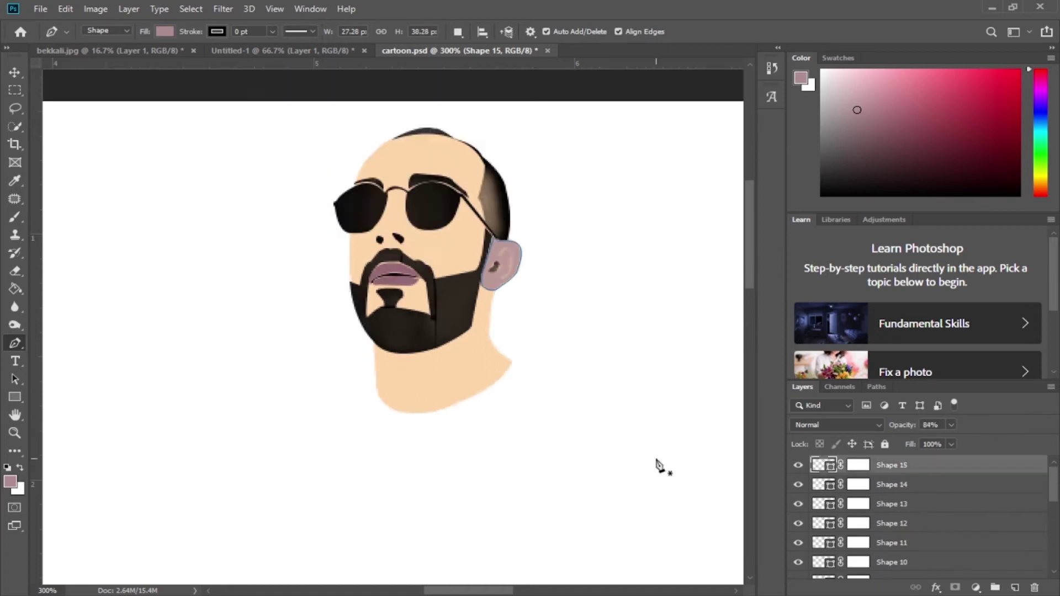
Step: Lower the Shape 16 skin layer to about 64% opacity and add a layer mask
key("ctrl+minus")
key("ctrl+minus")
key("ctrl+minus")
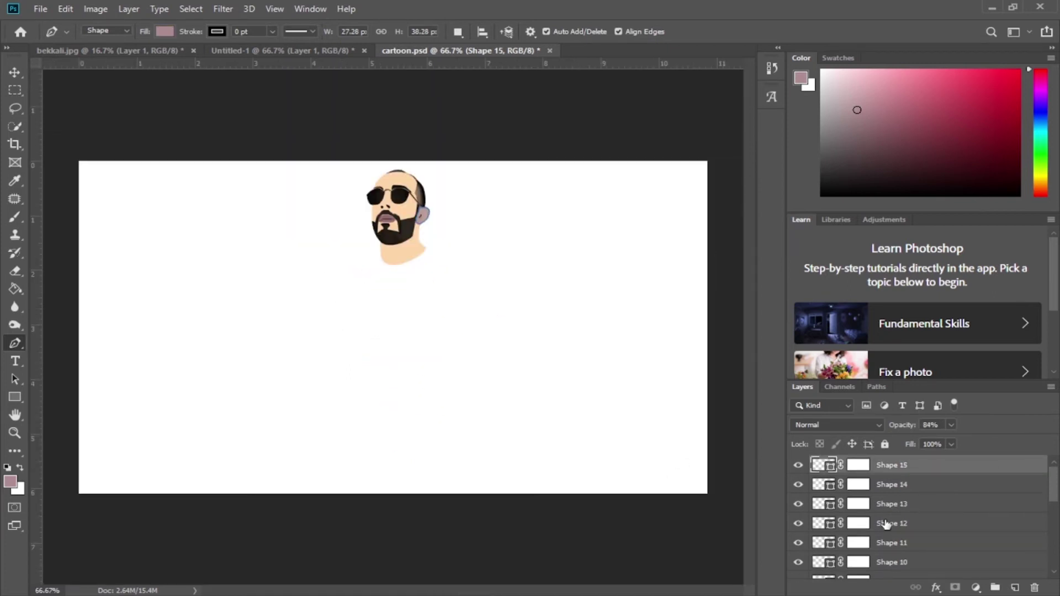
scroll(888, 524, "down", 5)
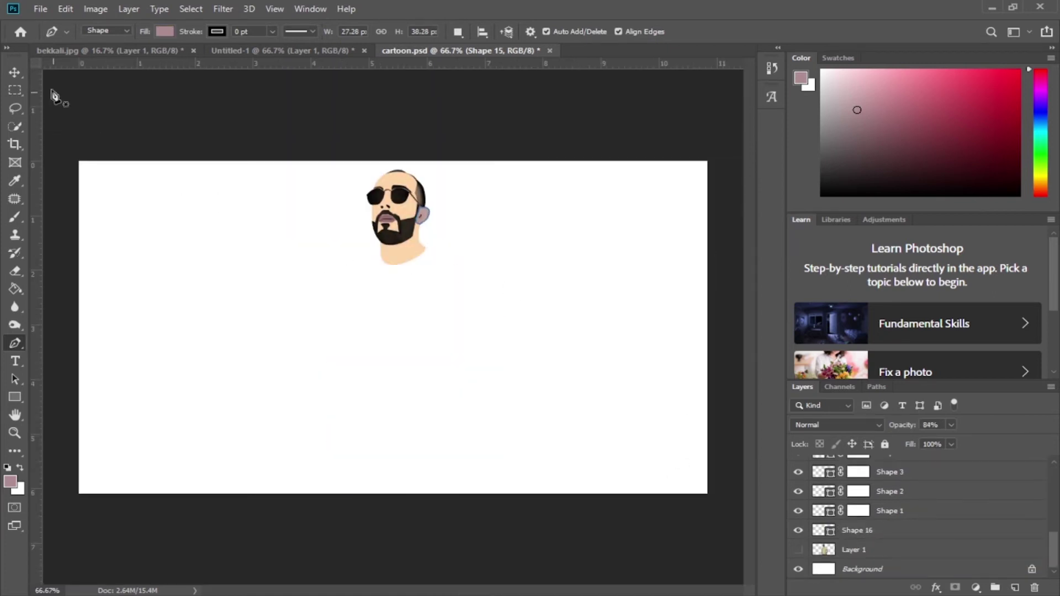
key("v")
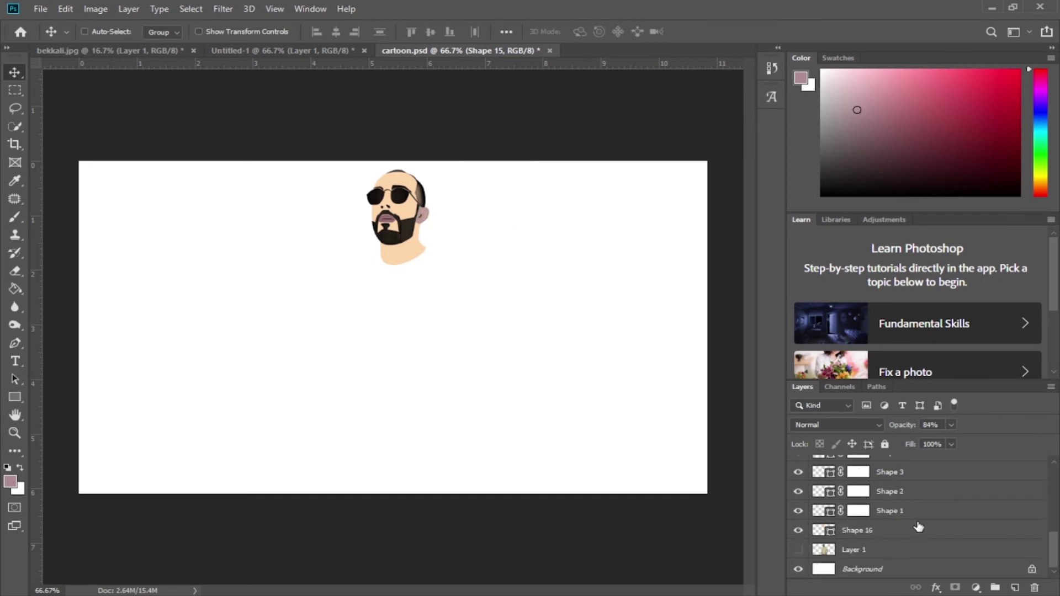
left_click(798, 549)
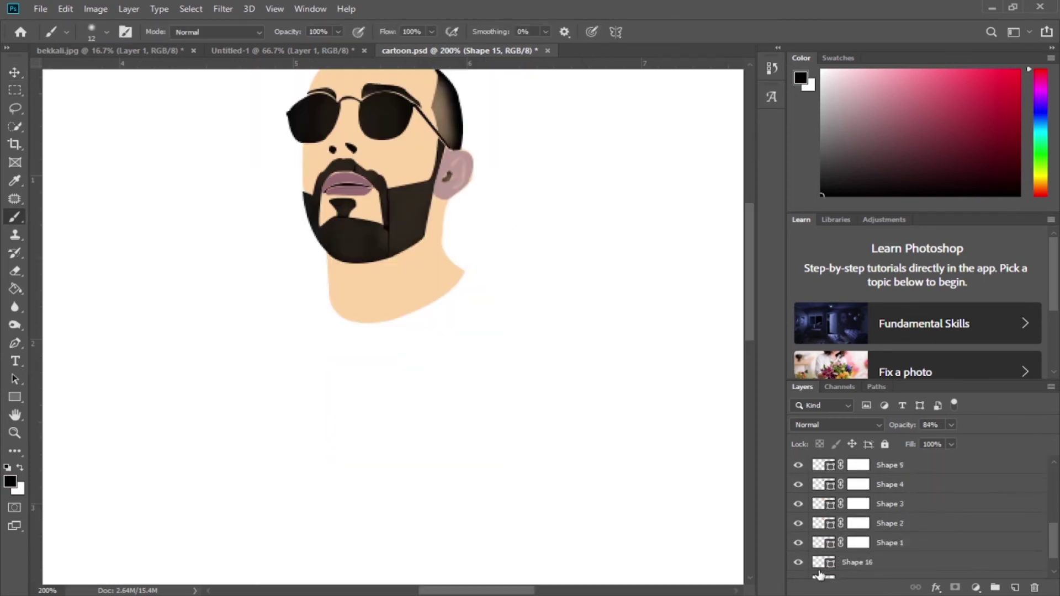
left_click(849, 532)
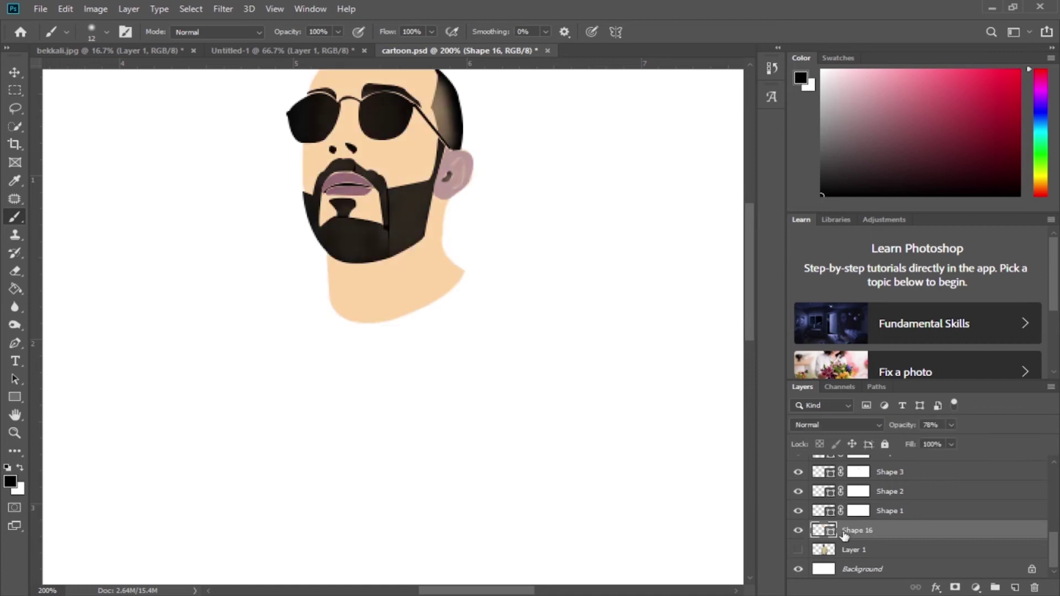
left_click_drag(913, 425, 901, 430)
left_click(955, 588)
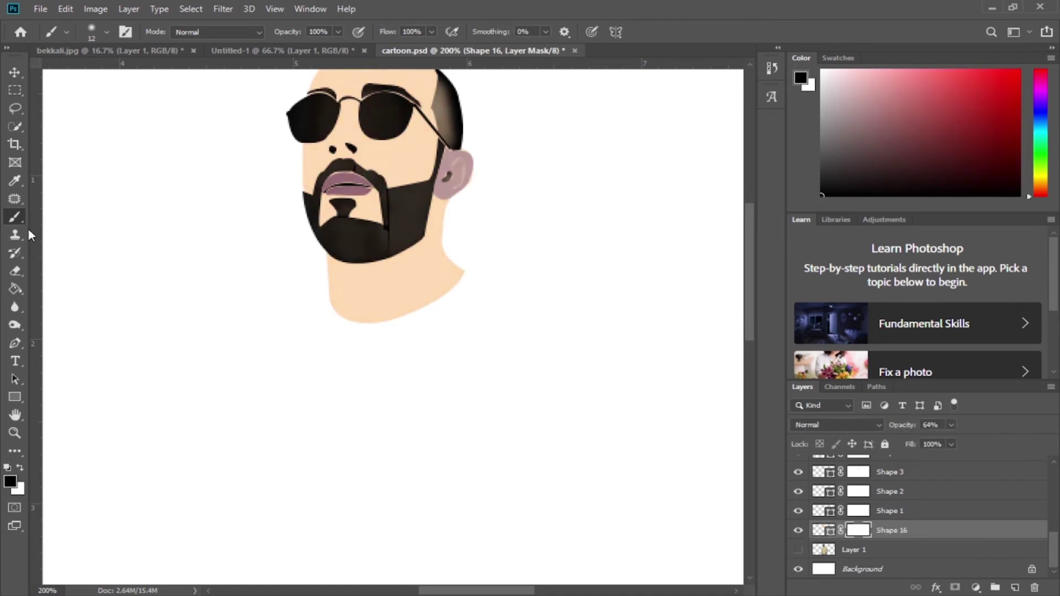
Step: Make the original photo Layer 1 visible again and select it
scroll(418, 310, "up", 5)
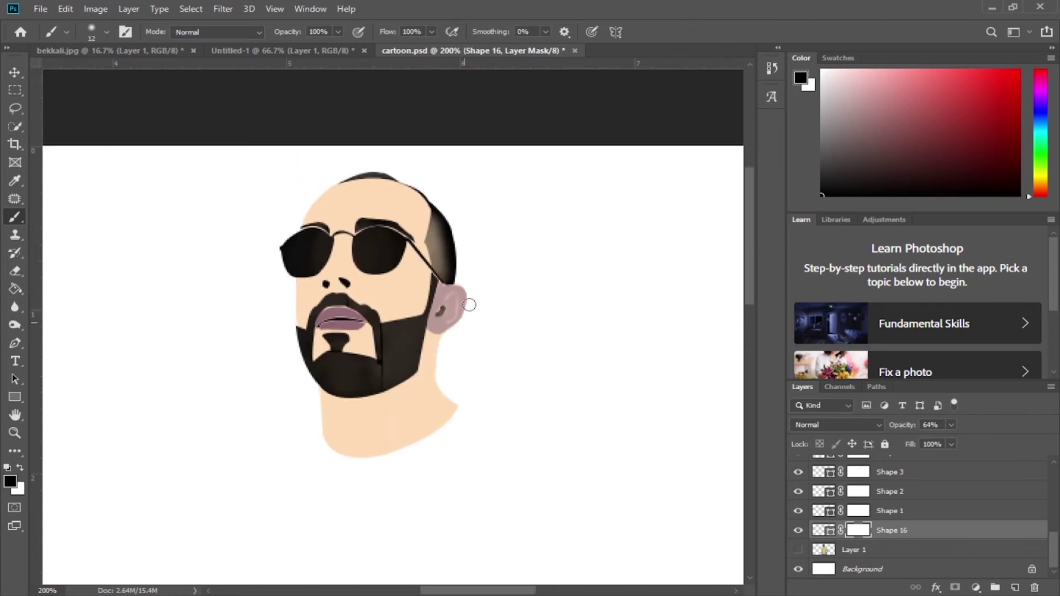
scroll(933, 529, "up", 3)
scroll(933, 528, "up", 3)
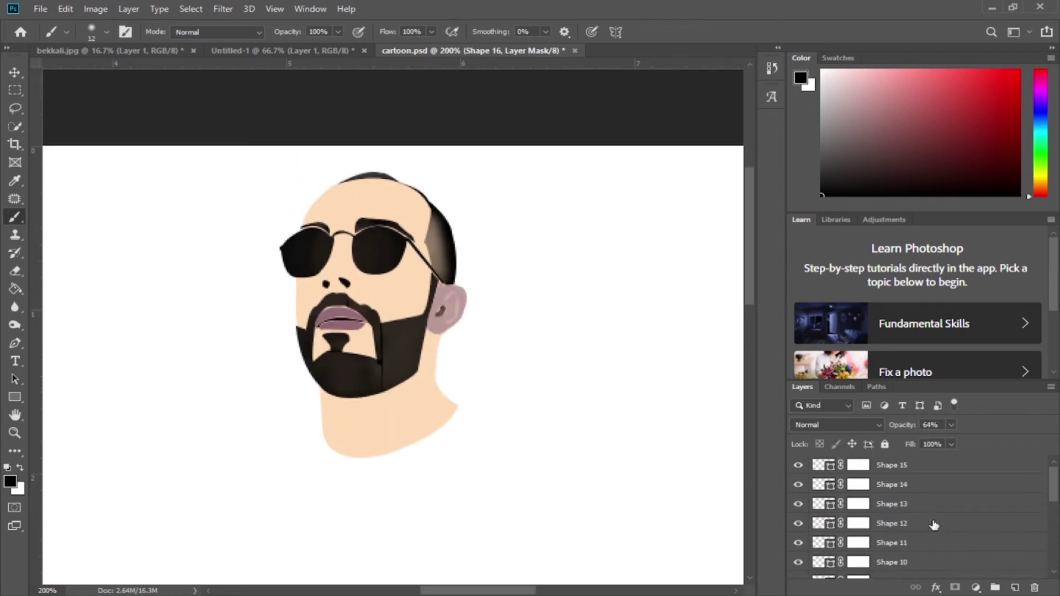
scroll(911, 491, "down", 5)
left_click(798, 551)
scroll(905, 505, "up", 5)
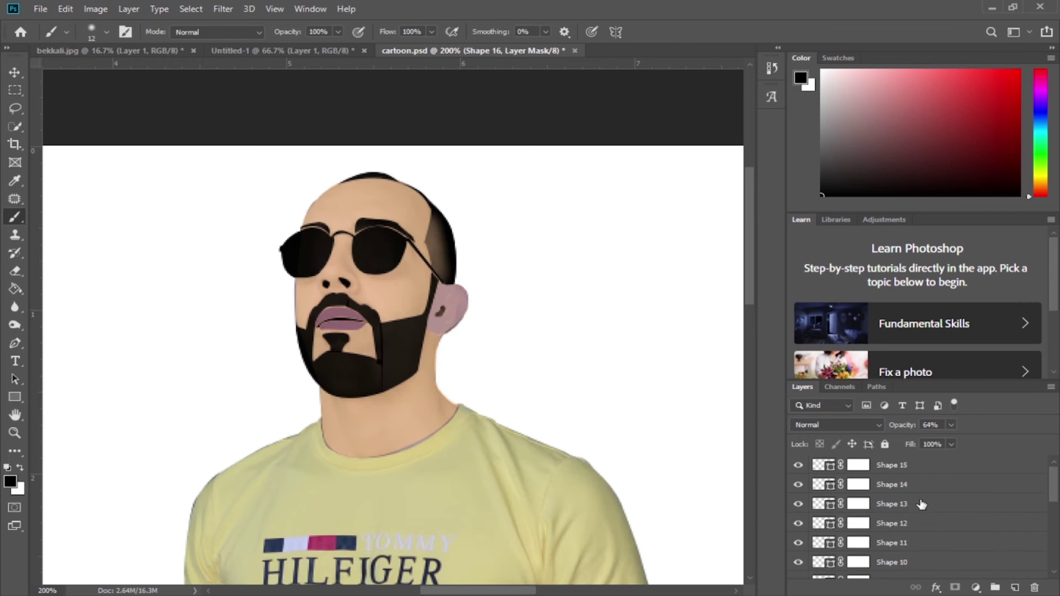
left_click(931, 467)
scroll(927, 486, "down", 5)
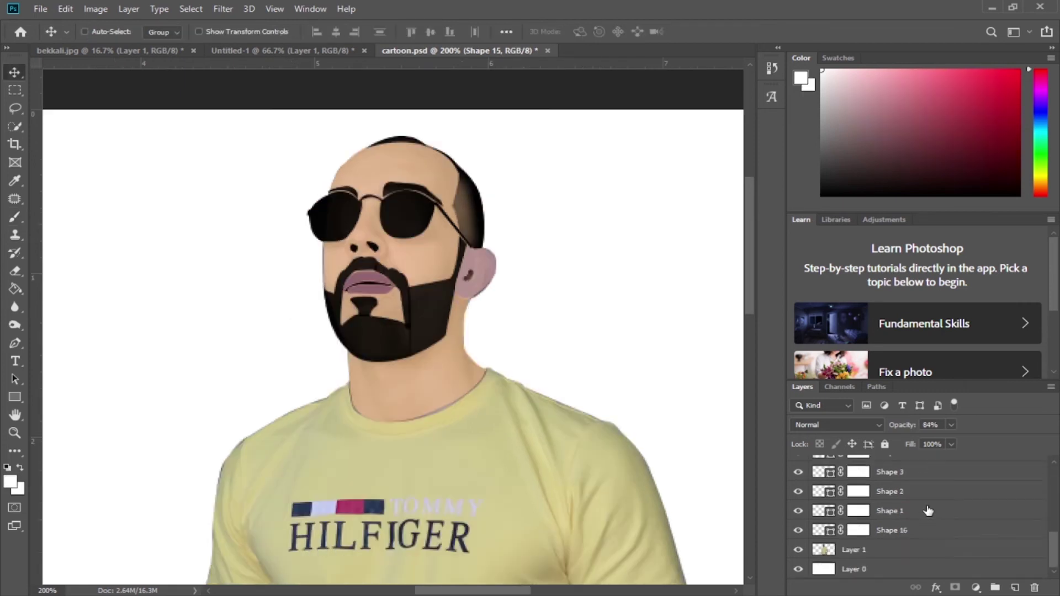
left_click(905, 549)
Step: Start the T-shirt shape at the neck and collar, made transparent for tracing
left_click(15, 342)
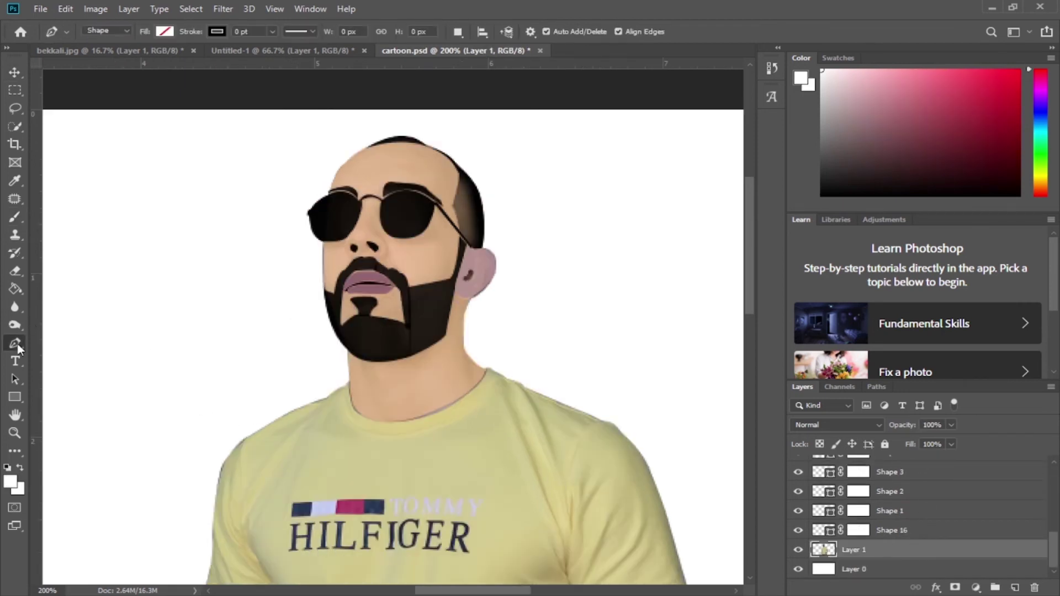
left_click(486, 372)
left_click(165, 32)
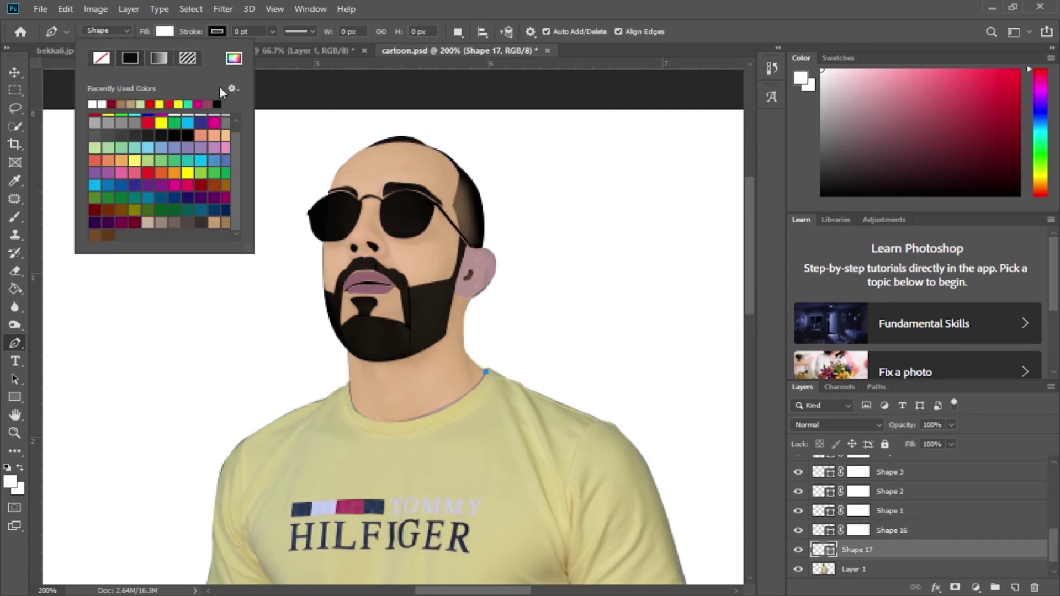
left_click(513, 381)
left_click_drag(513, 381, 538, 405)
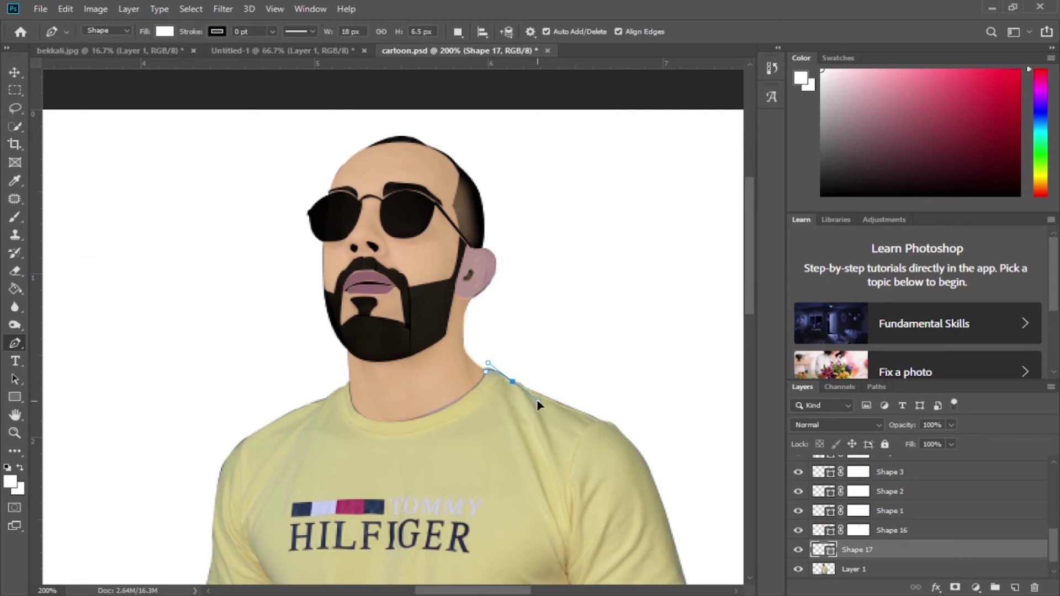
left_click(583, 412)
left_click_drag(901, 425, 819, 440)
key("ctrl+plus")
Step: Trace the shoulder seam, down the sleeve edge and along the sleeve hem
left_click(555, 265)
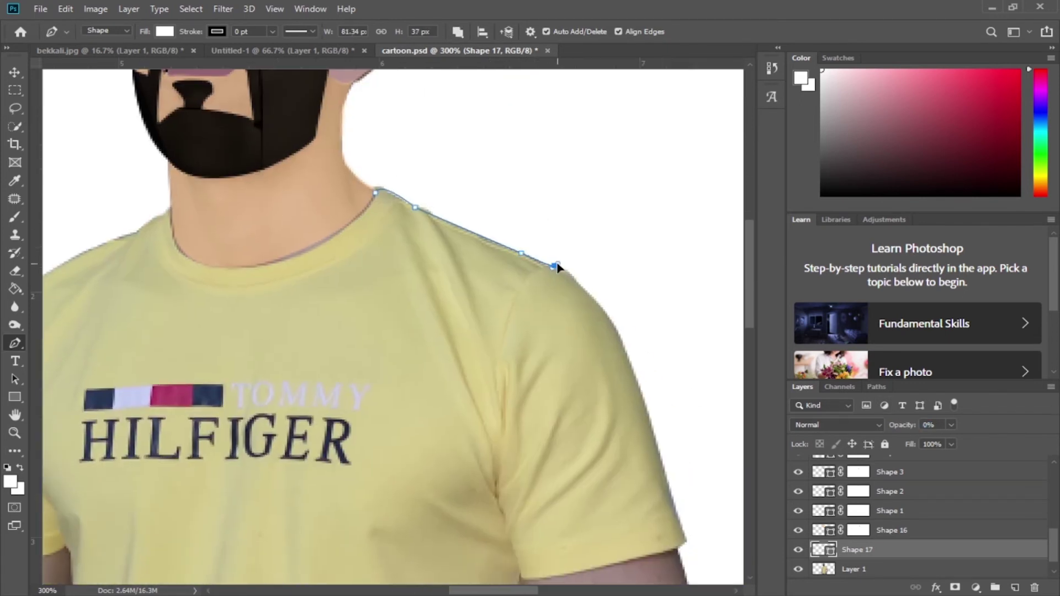
left_click_drag(596, 301, 605, 316)
left_click(626, 352)
left_click(651, 426)
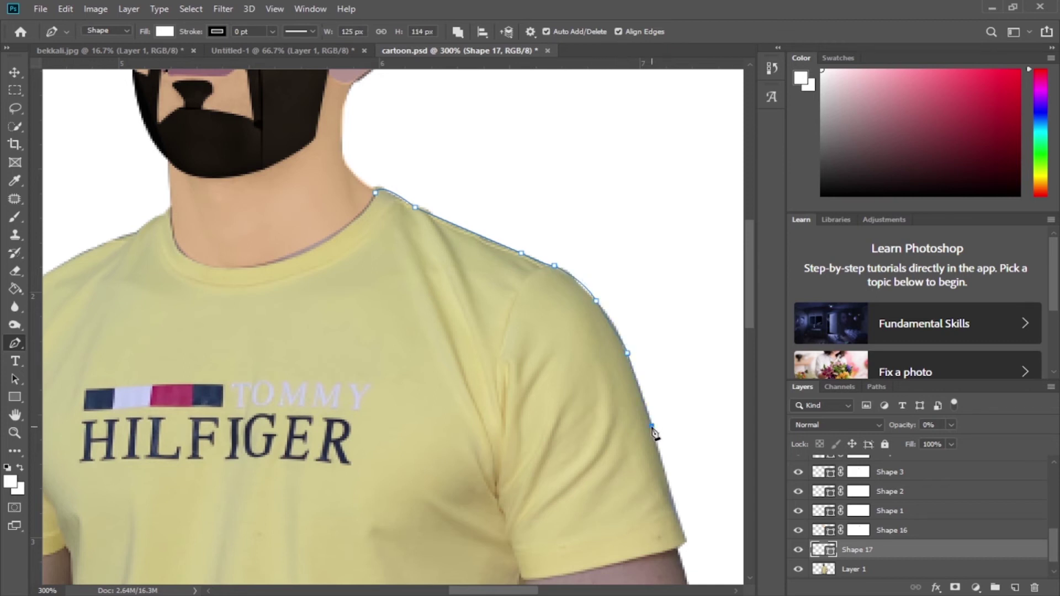
left_click(688, 540)
scroll(587, 426, "down", 3)
left_click(550, 421)
left_click_drag(551, 424, 446, 426)
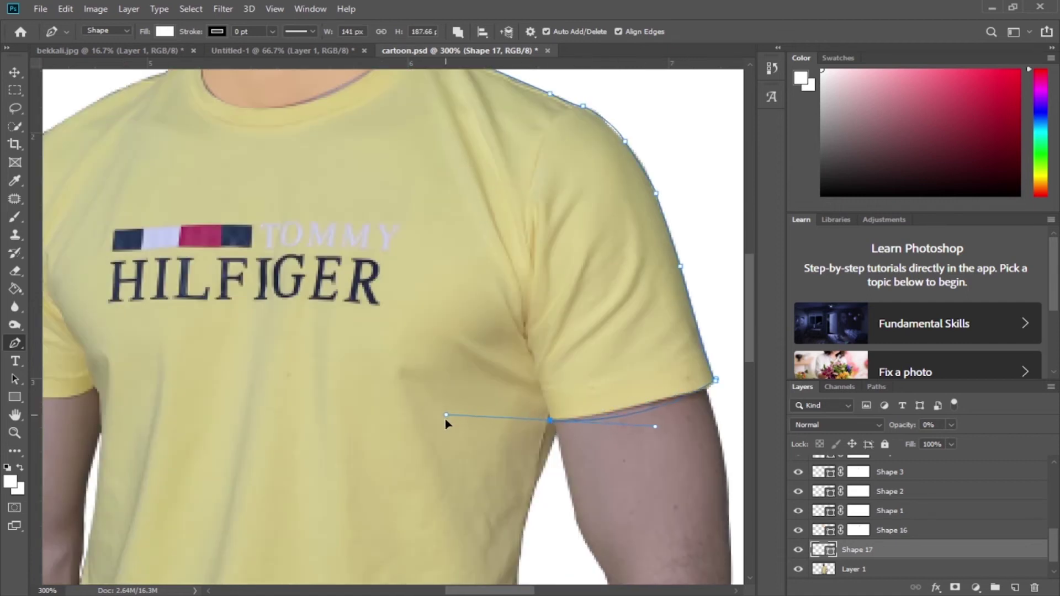
left_click(558, 433)
left_click(536, 479)
Step: Continue the shirt outline from the underarm down the shirt's side
scroll(538, 486, "down", 3)
left_click(525, 426)
left_click_drag(531, 439, 537, 453)
left_click(531, 438, "alt")
left_click_drag(530, 541, 528, 556)
scroll(531, 545, "down", 3)
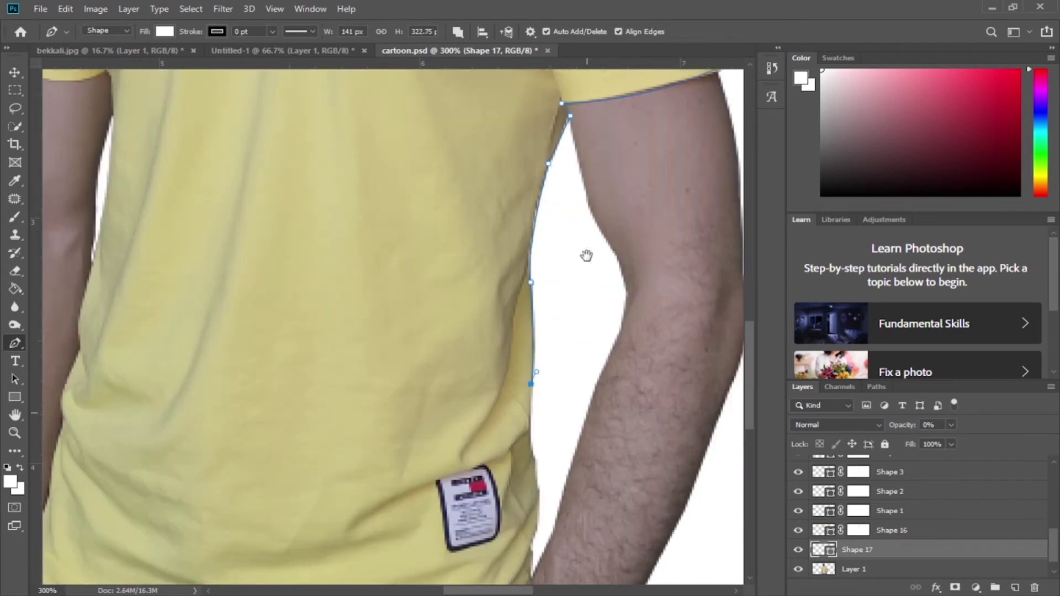
left_click_drag(537, 478, 544, 489)
left_click(535, 525)
left_click(531, 571)
scroll(533, 576, "down", 5)
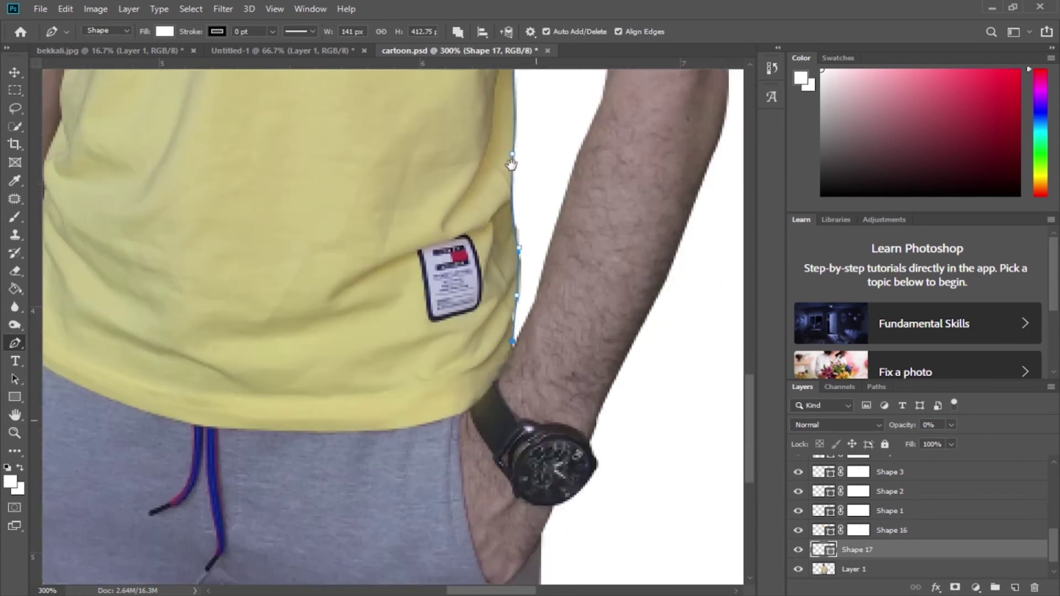
Step: Trace the shirt hem past the watch and up the opposite side edge
left_click(485, 366)
left_click(464, 382)
mouse_move(279, 405)
left_mouse_down()
mouse_move(162, 391)
mouse_move(95, 364)
left_mouse_up()
left_click(279, 405, "alt")
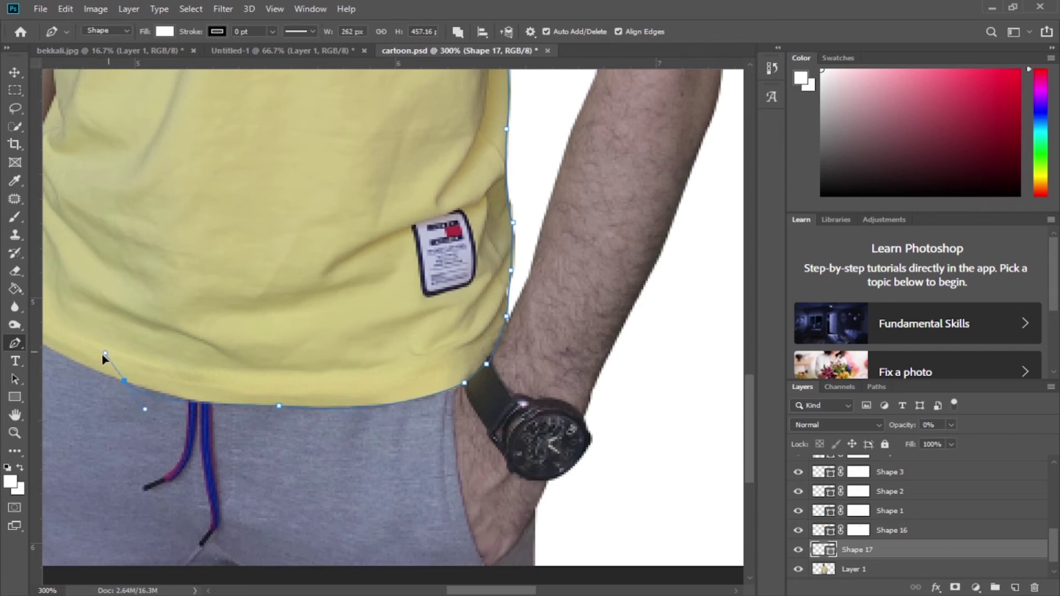
left_click_drag(364, 330, 630, 265)
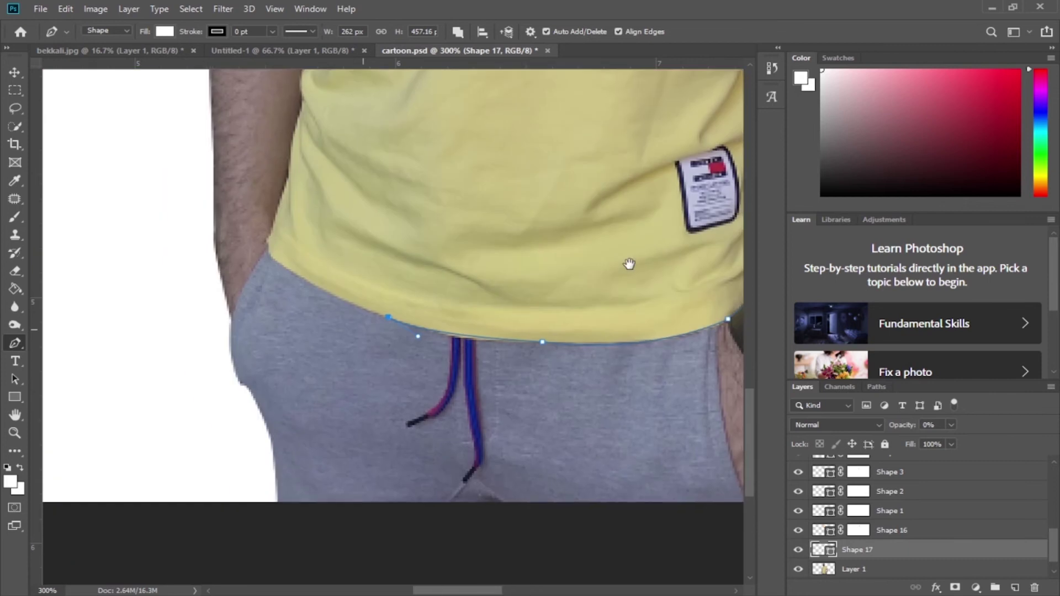
left_click_drag(271, 251, 275, 264)
left_click_drag(281, 197, 294, 179)
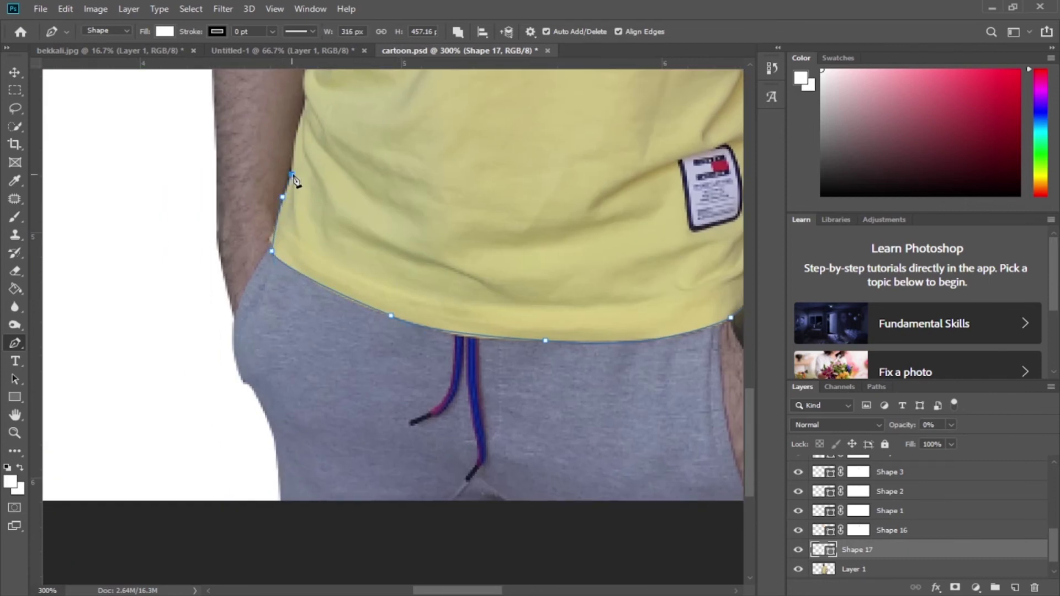
left_click(296, 133)
left_click(302, 112)
Step: Trace the other side, its sleeve and shoulder up to the collar
scroll(331, 249, "up", 5)
left_click_drag(310, 309, 318, 312)
left_click_drag(310, 265, 314, 262)
left_click(327, 205)
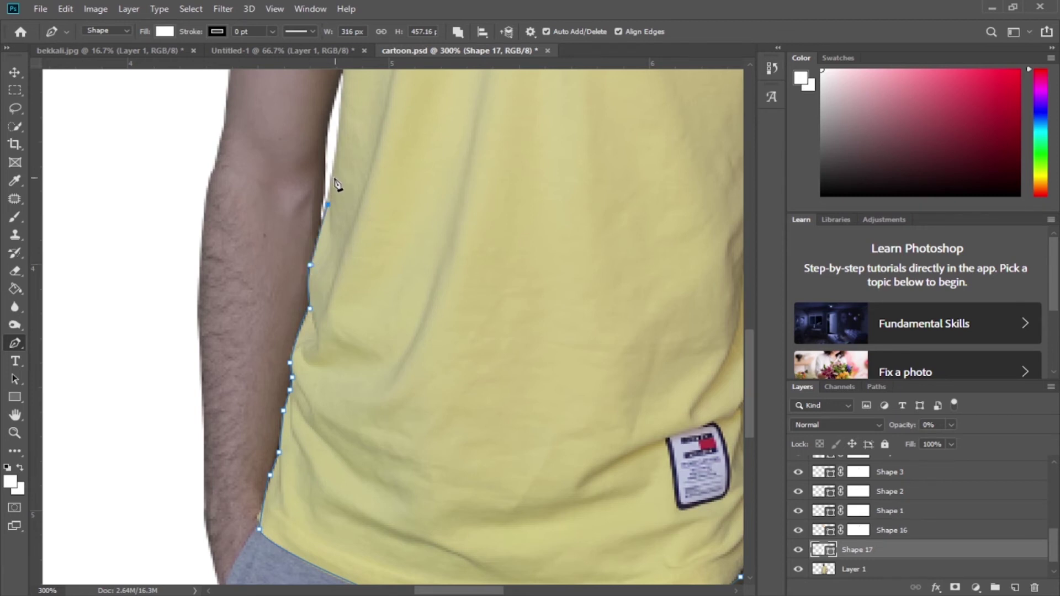
scroll(343, 100, "up", 5)
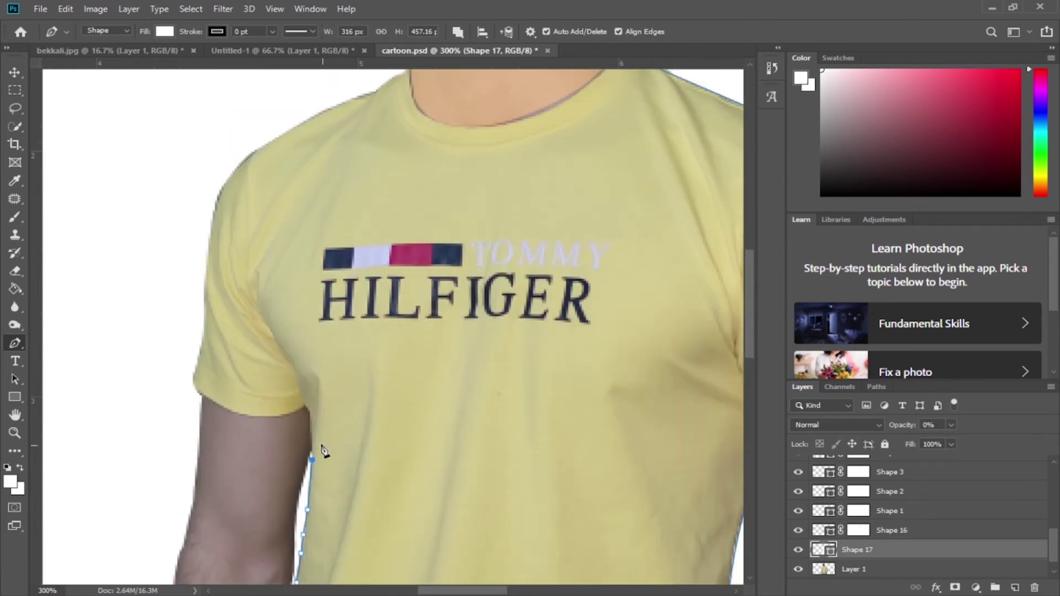
left_click_drag(233, 411, 199, 392)
left_click(197, 392)
left_click(203, 299)
left_click_drag(202, 282, 205, 302)
left_click(215, 209)
left_click_drag(287, 132, 306, 124)
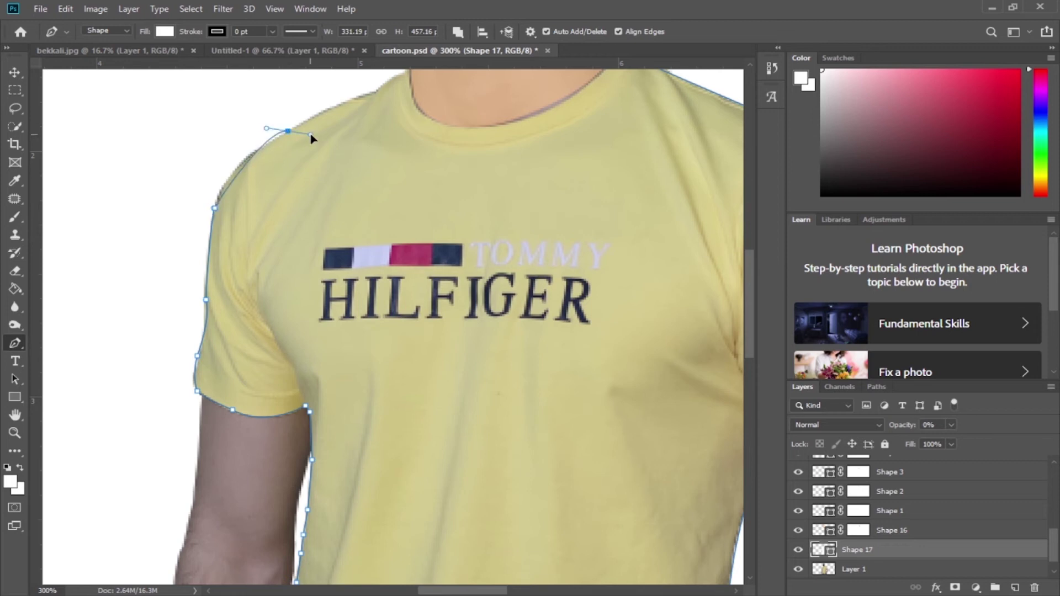
left_click(374, 91)
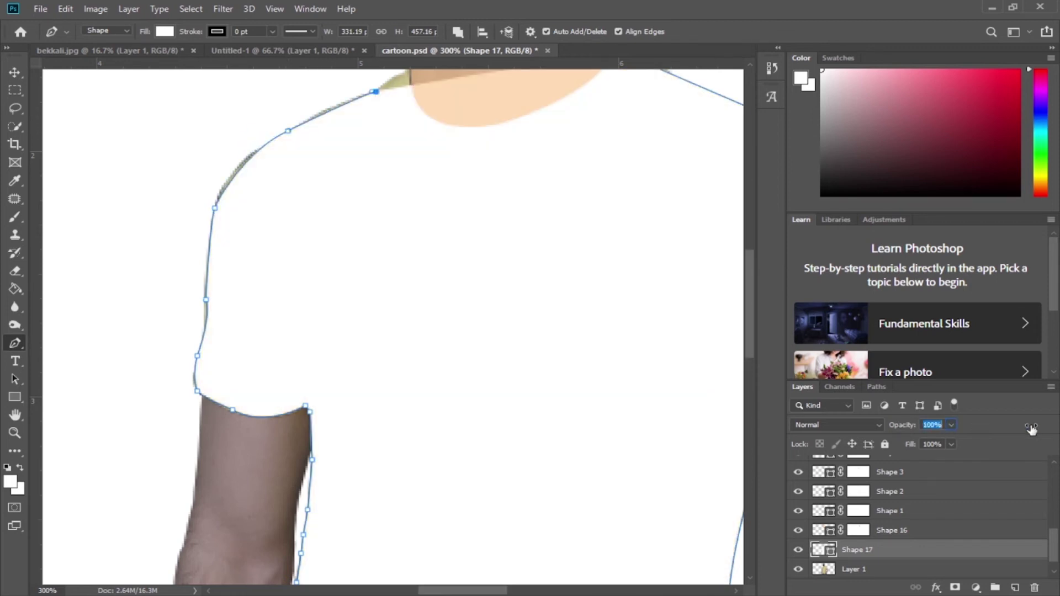
Step: Finish the neckline, close the outline and raise the shirt shape to 99% opacity
left_click_drag(903, 435, 905, 436)
left_click_drag(643, 400, 643, 405)
scroll(643, 406, "up", 5)
left_click(410, 204)
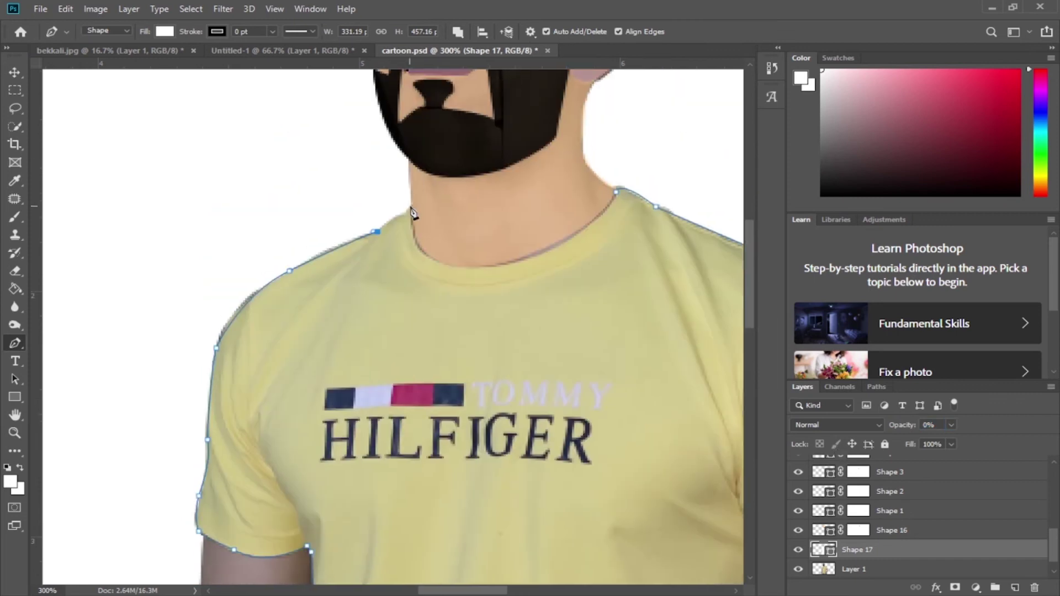
left_click_drag(462, 266, 629, 204)
left_click(462, 265, "alt")
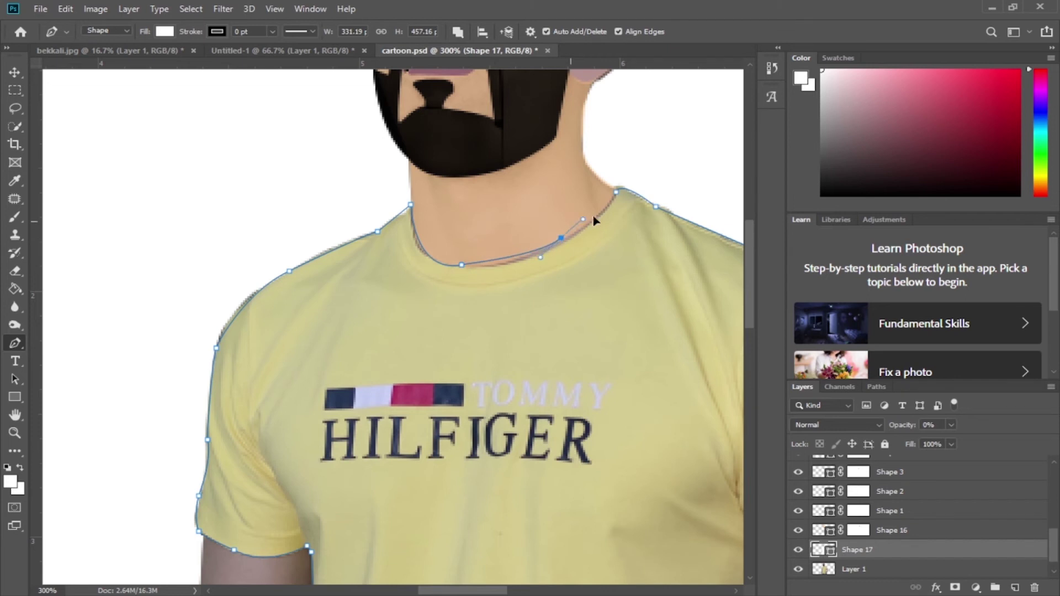
left_click(616, 192)
left_click_drag(900, 428, 955, 428)
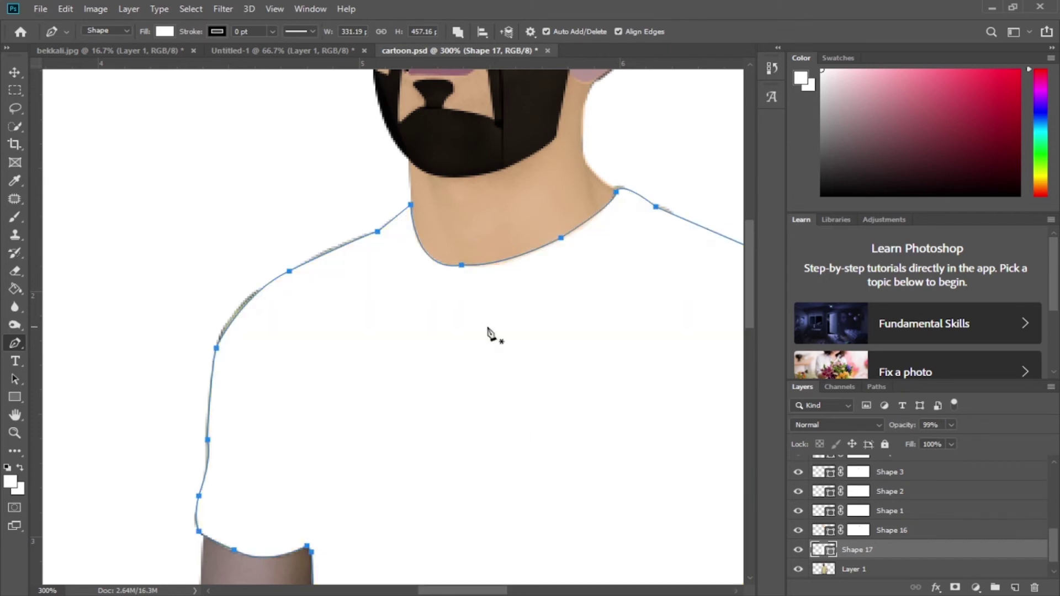
key("ctrl+minus")
key("ctrl+minus")
key("ctrl+minus")
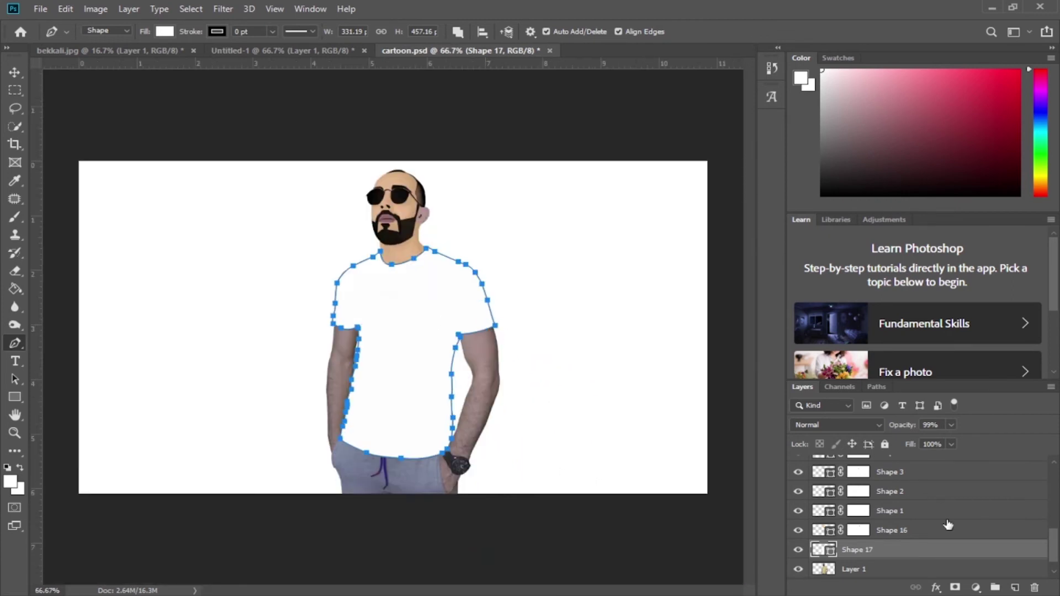
Step: Fill the white background layer with red using the Paint Bucket
left_click(14, 73)
scroll(883, 539, "down", 1)
left_click(798, 550)
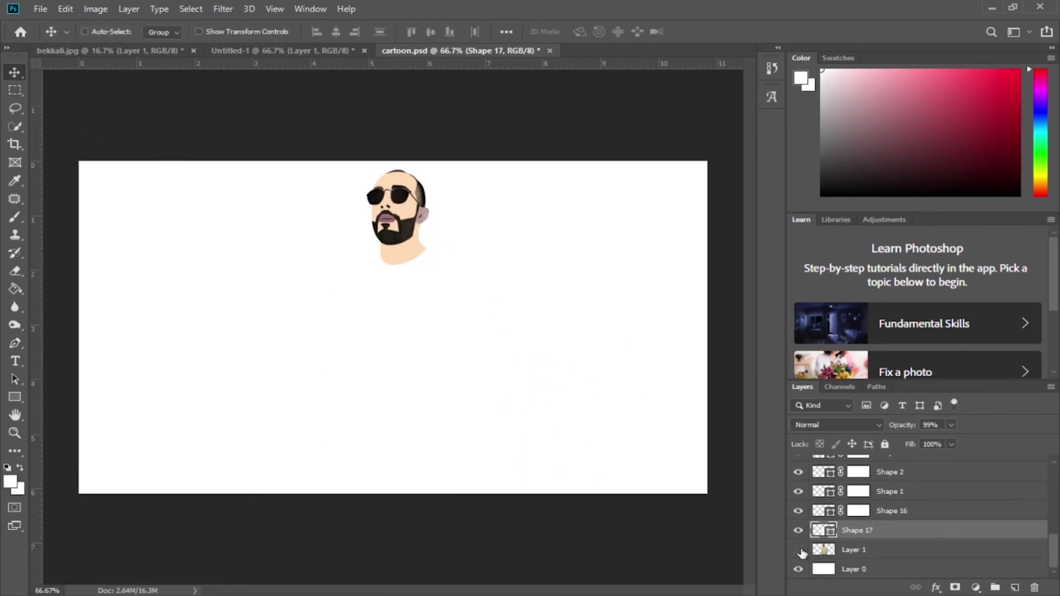
left_click(823, 570)
left_click(15, 288)
left_click(10, 482)
key("Escape")
left_click(633, 270)
key("v")
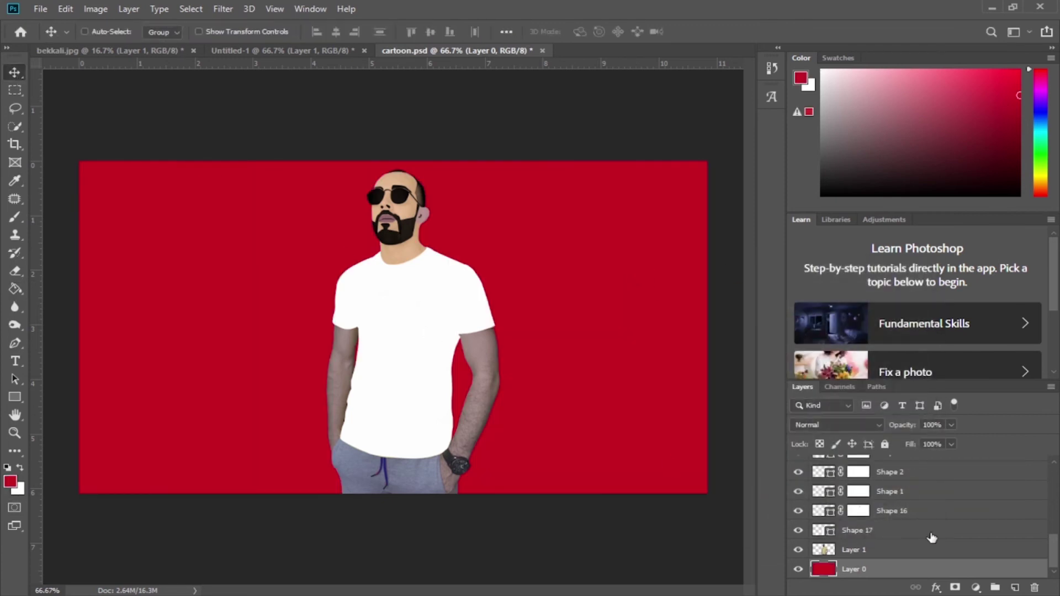
Step: Zoom in to 200% on the neck and shoulders and select the photo layer
key("ctrl+plus")
key("ctrl+plus")
mouse_move(520, 186)
left_mouse_down()
mouse_move(433, 371)
mouse_move(422, 255)
left_mouse_up()
mouse_move(489, 336)
left_mouse_down()
mouse_move(544, 221)
mouse_move(508, 386)
left_mouse_up()
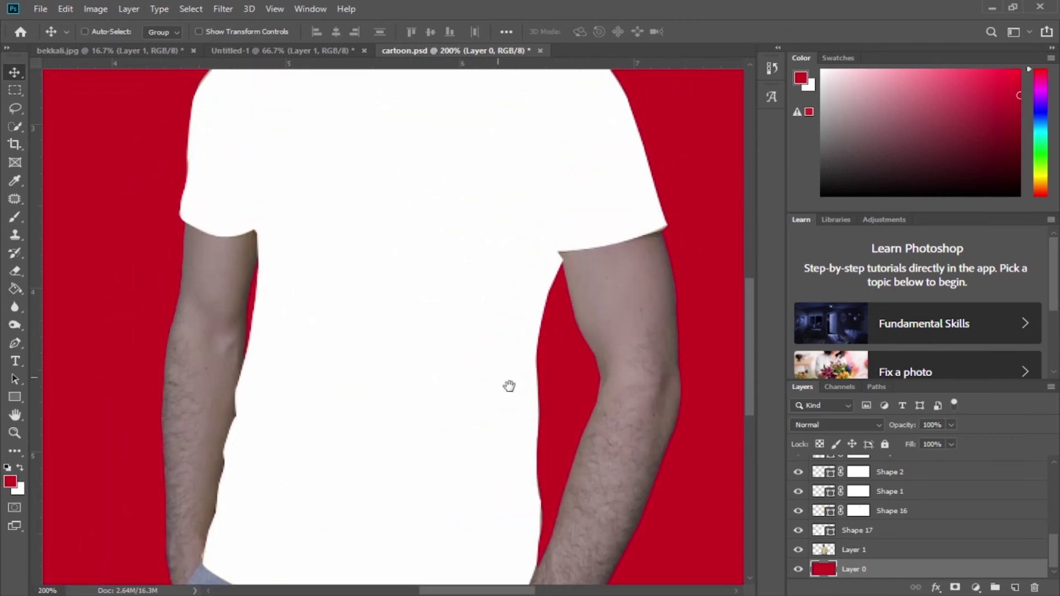
left_click_drag(539, 202, 508, 308)
left_click(897, 549)
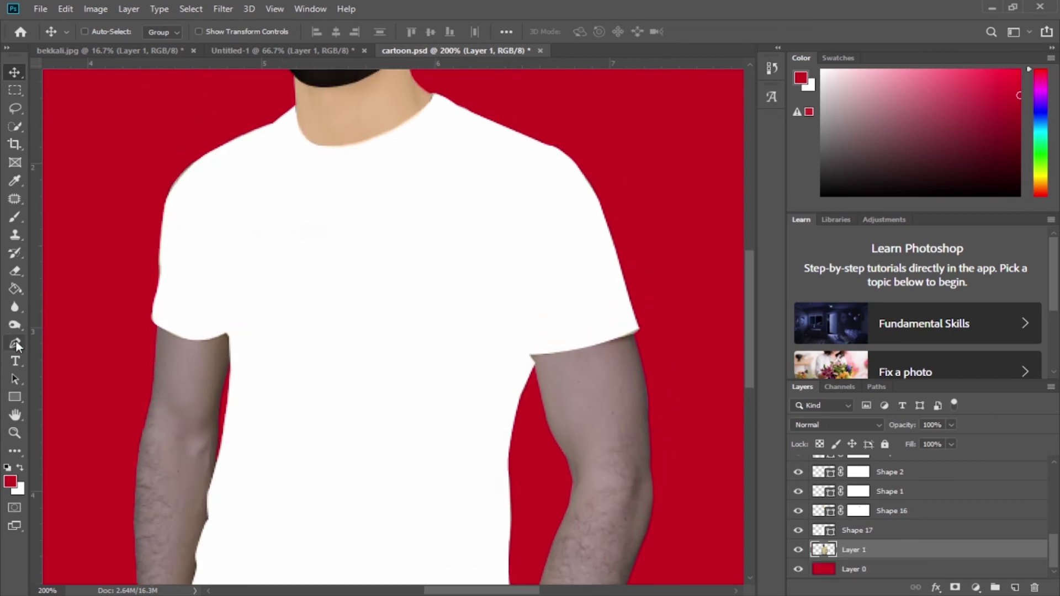
left_click(17, 345)
scroll(369, 276, "right", 5)
Step: Start the right-arm outline at the sleeve hem, toggling the photo to check it
left_click(530, 288)
mouse_move(429, 309)
left_mouse_down()
mouse_move(395, 311)
mouse_move(429, 309)
left_mouse_up()
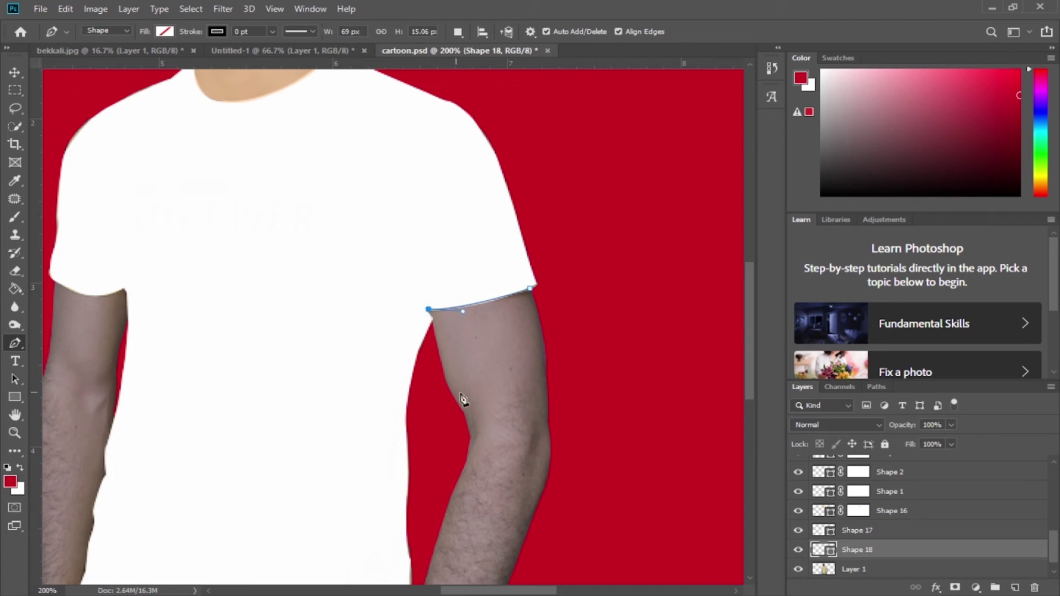
left_click(799, 569)
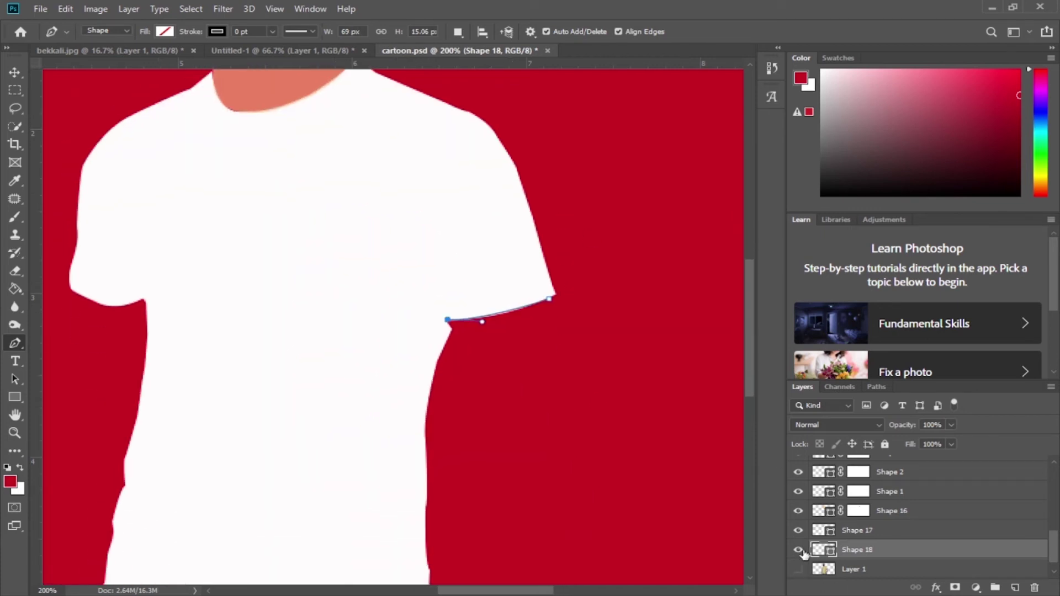
left_click(799, 569)
left_click(466, 397)
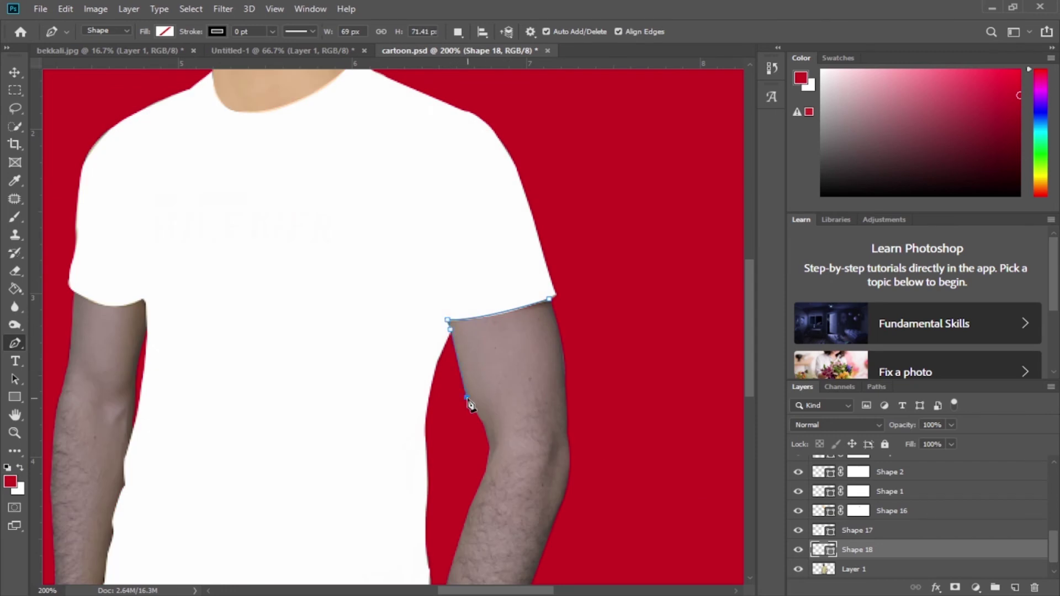
Step: Give the arm shape a solid fill and sample the neck's skin tone as foreground colour
left_click(164, 32)
left_click(130, 57)
key("Escape")
key("Escape")
left_click(10, 482)
left_click_drag(379, 277, 475, 474)
left_click(358, 305)
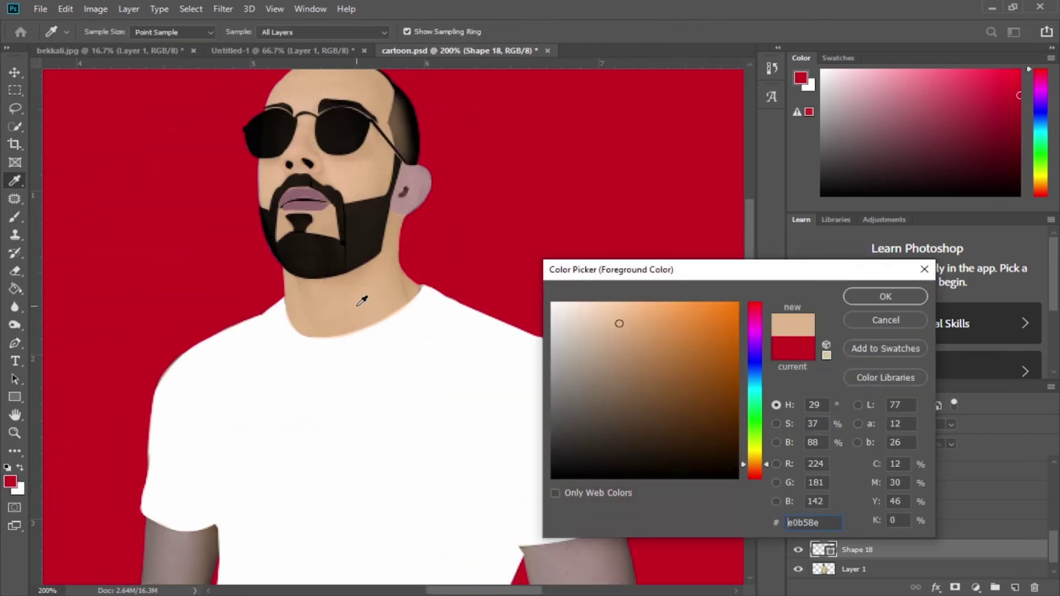
left_click(902, 304)
scroll(539, 308, "down", 5)
scroll(501, 242, "up", 3)
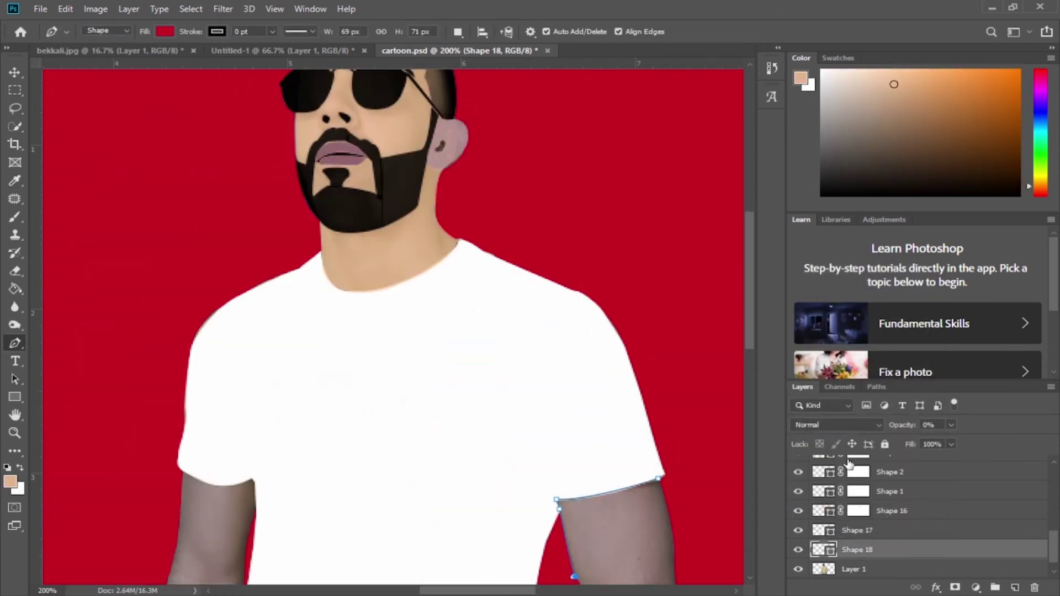
type("100")
key("Return")
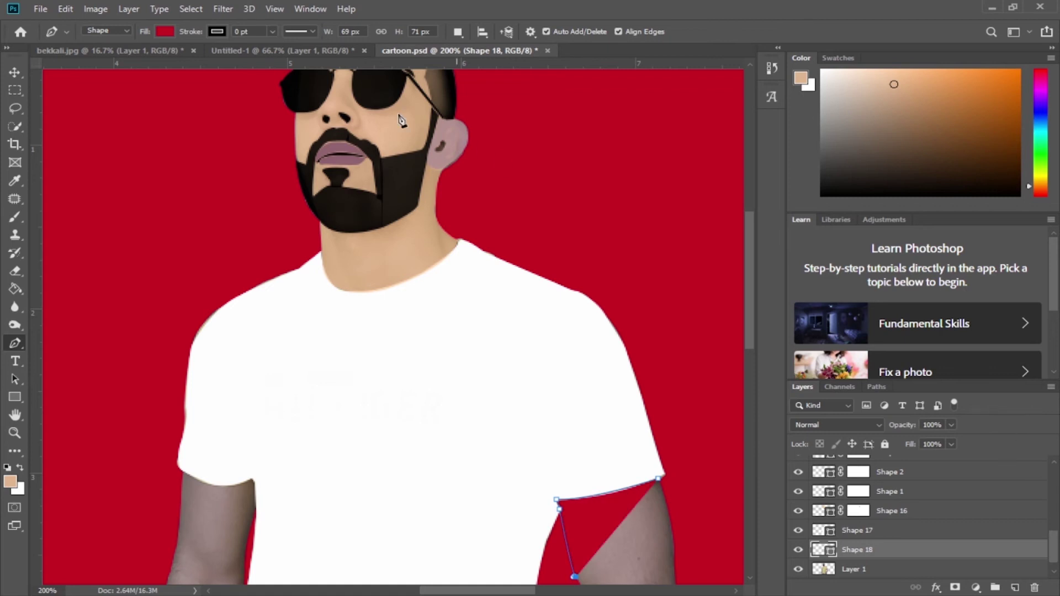
Step: Fill the arm shape with the skin tone and lower its opacity for tracing
left_click(164, 31)
left_click(93, 104)
key("Return")
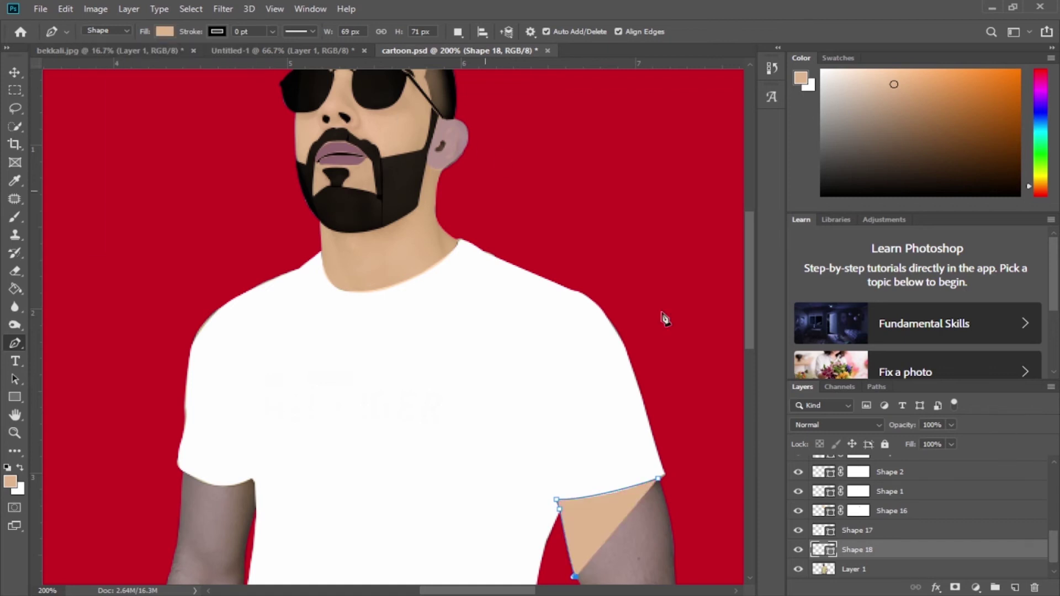
scroll(662, 314, "down", 3)
scroll(551, 284, "down", 2)
left_click_drag(905, 425, 751, 436)
Step: Trace the outline down the inner arm toward the wrist
left_click(553, 439)
left_click_drag(560, 468, 555, 475)
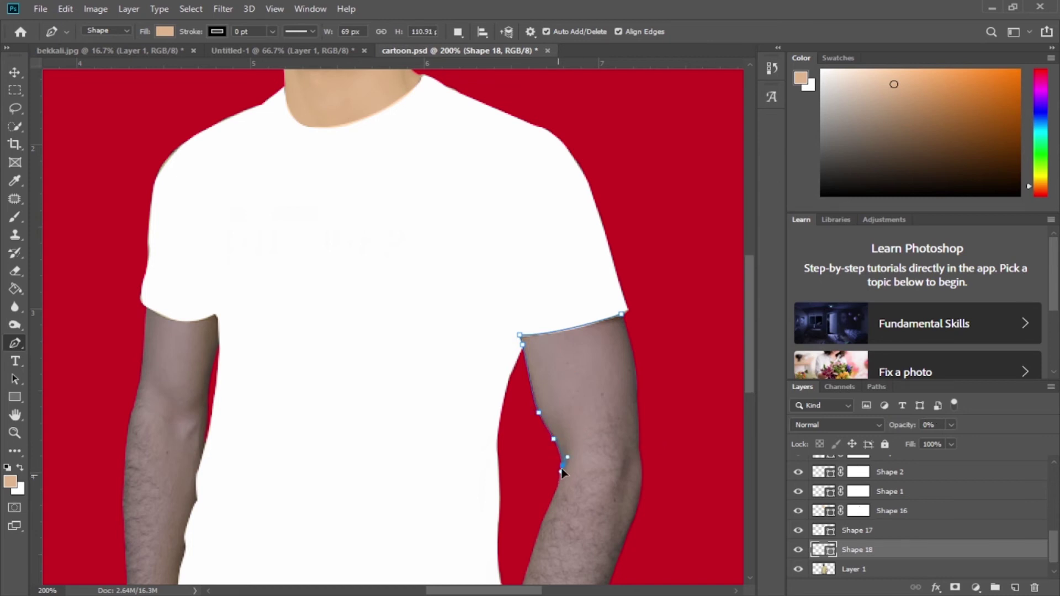
left_click(553, 495)
scroll(553, 495, "down", 3)
left_click(544, 437)
left_click(527, 493)
left_click_drag(507, 545, 499, 548)
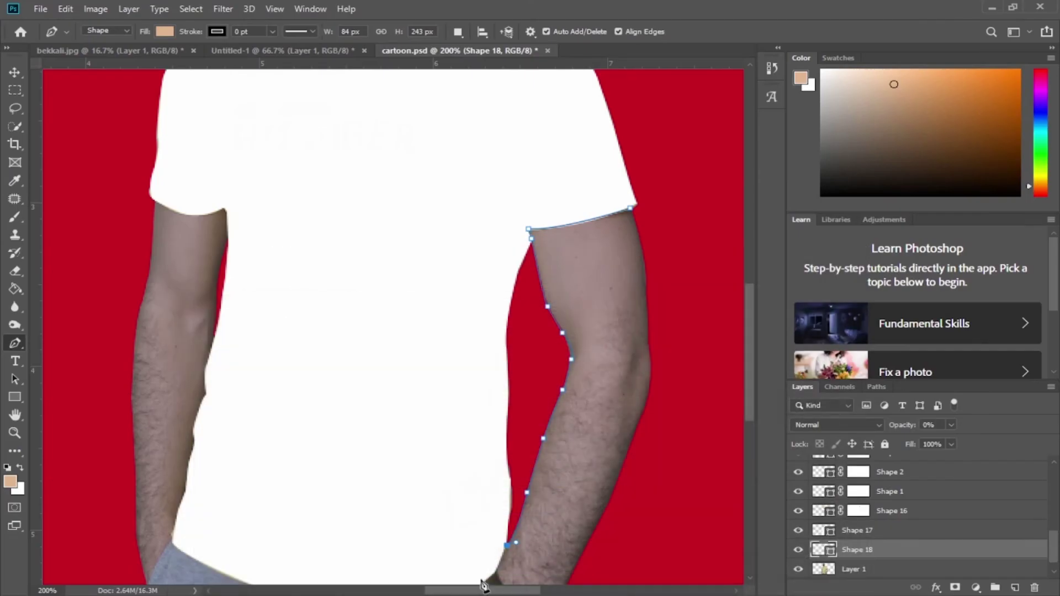
Step: Trace around the watch and up the outer arm, closing the outline at the sleeve
left_click_drag(577, 492, 582, 398)
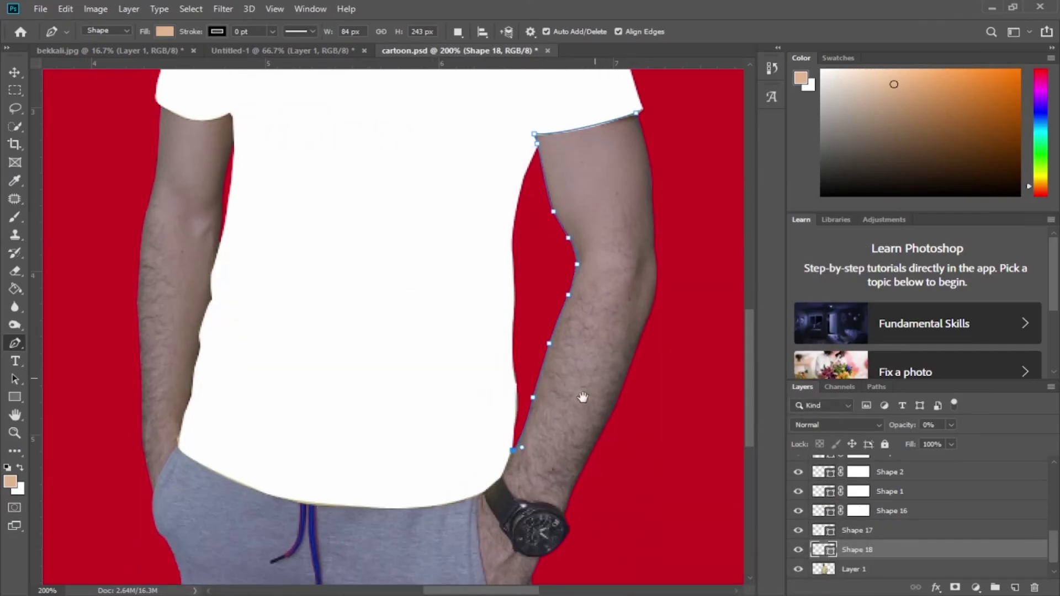
left_click(518, 501)
left_click(530, 504)
left_click_drag(563, 515, 574, 533)
left_click(609, 415)
left_click(639, 342)
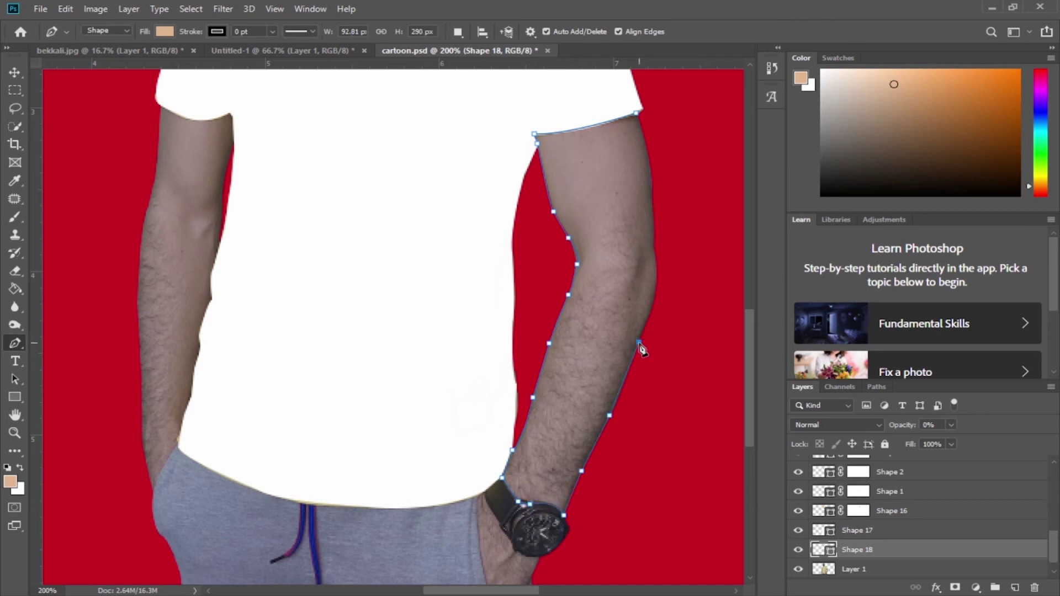
left_click_drag(654, 250, 650, 219)
left_click(652, 186)
left_click(637, 114)
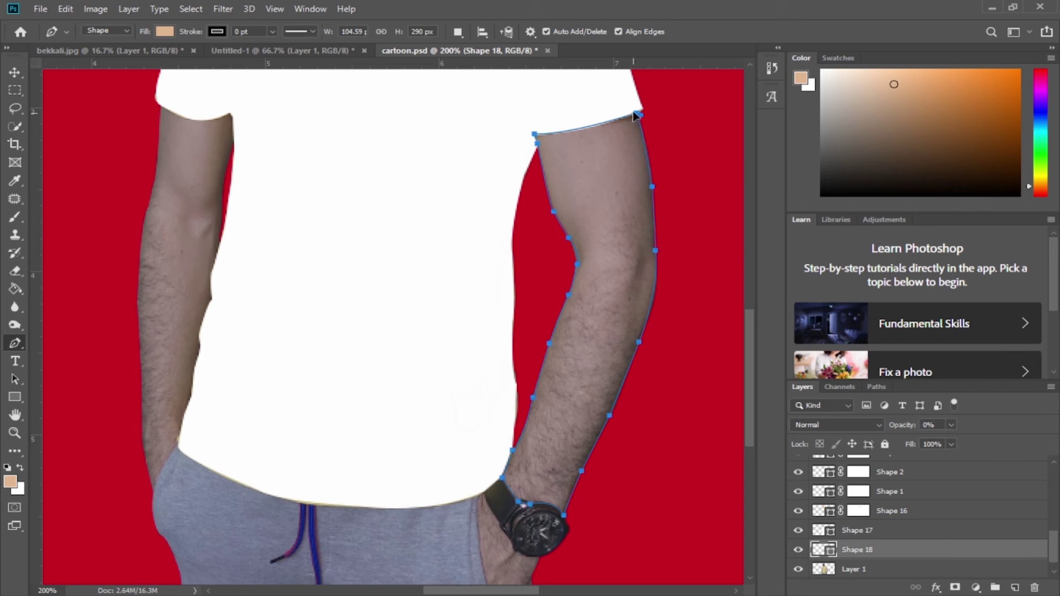
Step: Restore the arm shape to full opacity and zoom out to check it without the photo
left_click_drag(901, 425, 958, 426)
key("ctrl+minus")
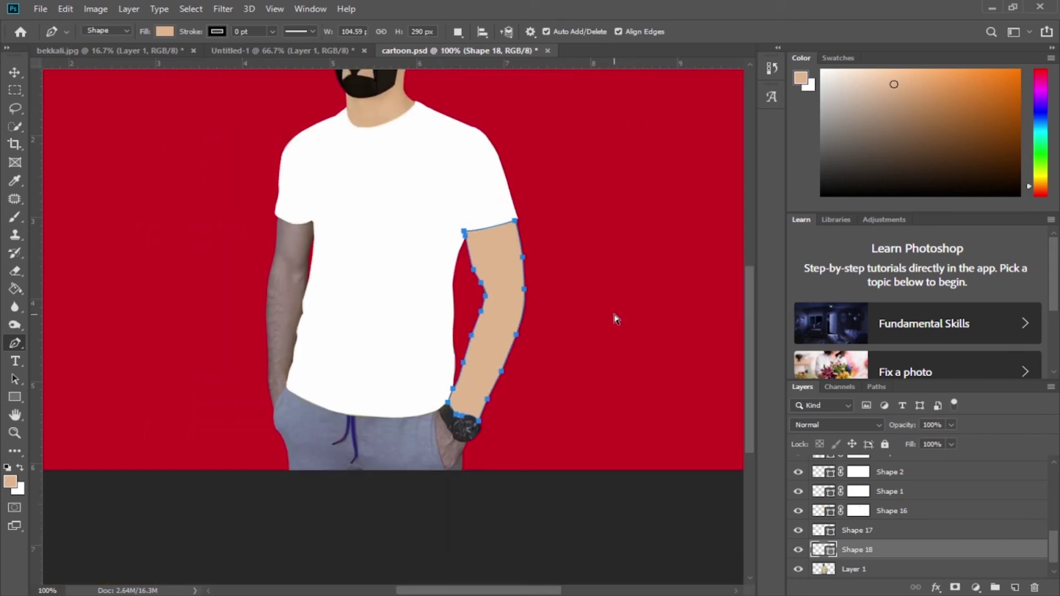
key("ctrl+minus")
left_click(799, 569)
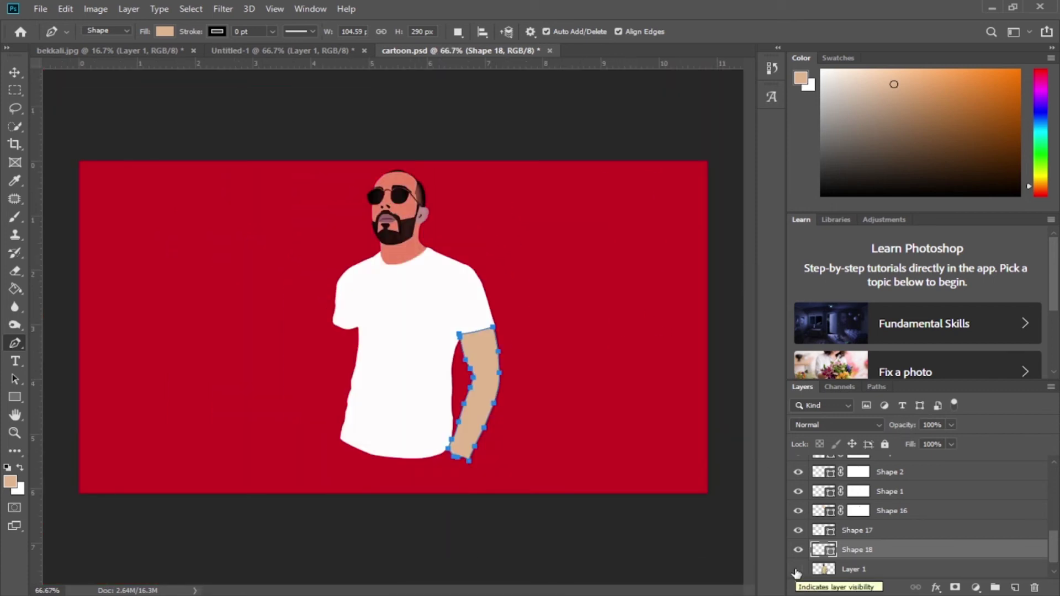
left_click(798, 569)
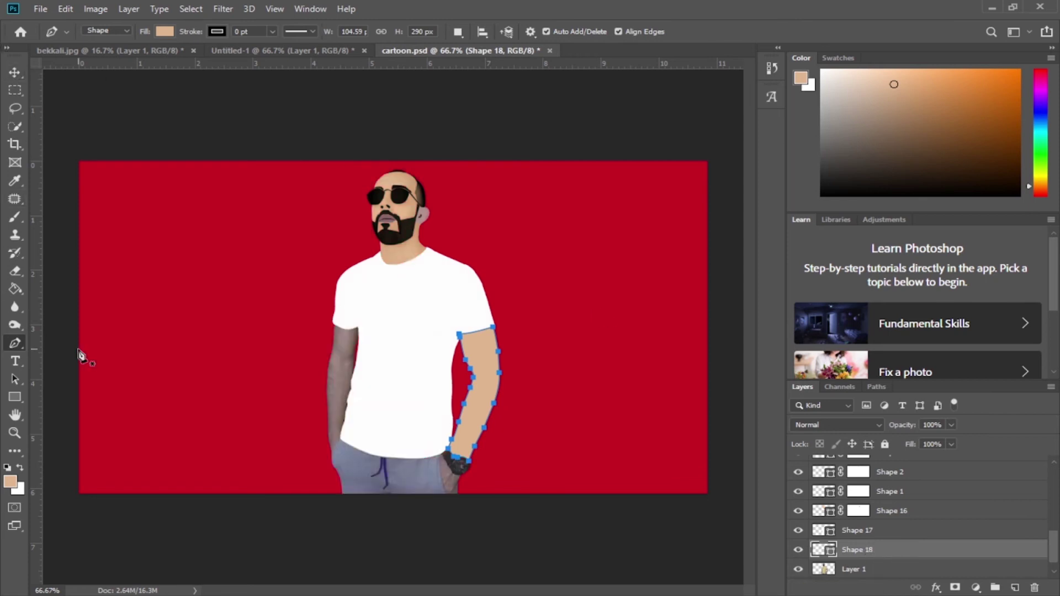
key("ctrl+plus")
left_click_drag(249, 362, 462, 256)
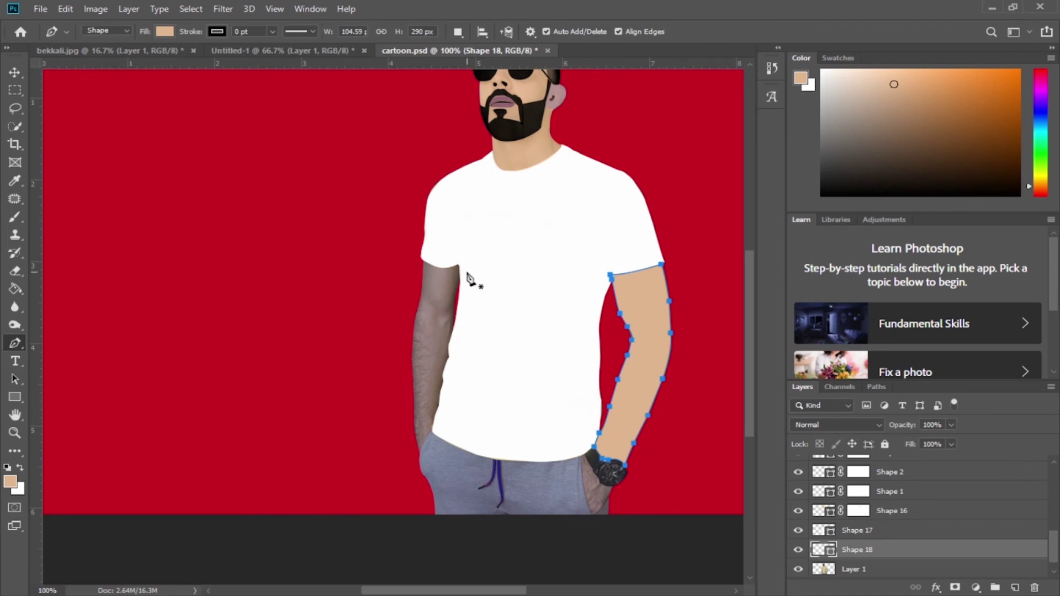
Step: Start a new left-arm shape at the shoulder and make it see-through for tracing
left_click(458, 267)
key("ctrl+plus")
key("ctrl+plus")
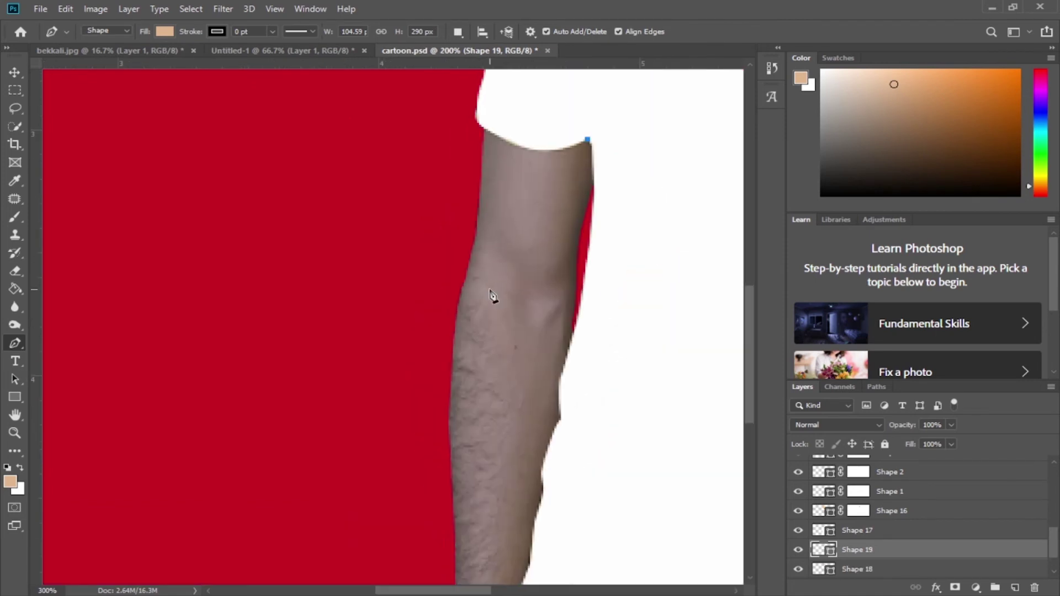
left_click_drag(492, 294, 304, 357)
mouse_move(265, 219)
left_mouse_down()
mouse_move(200, 175)
mouse_move(197, 183)
left_mouse_up()
left_click(266, 220)
left_click(259, 301)
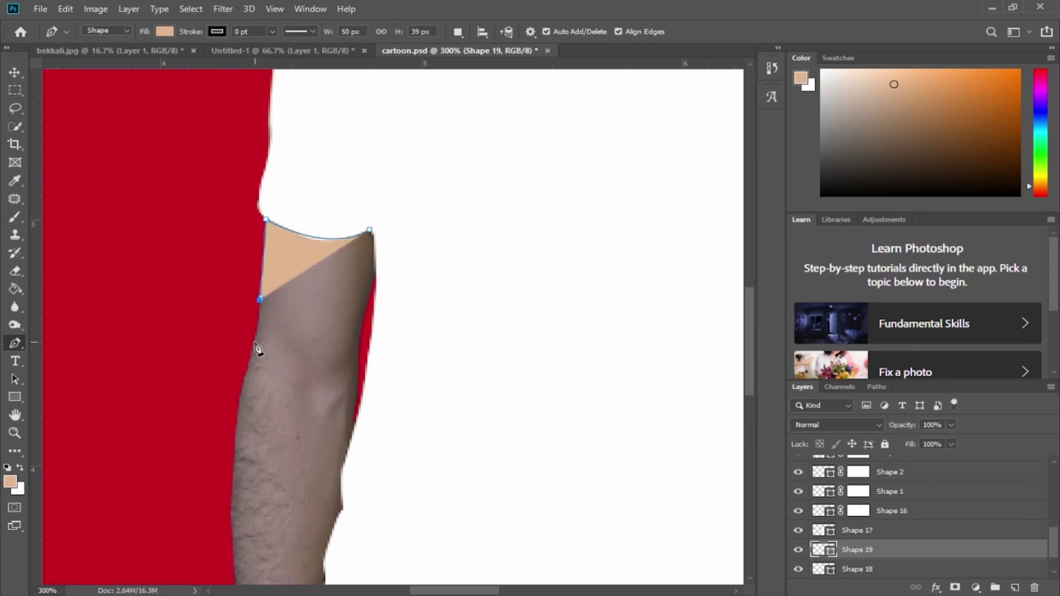
key("0")
key("0")
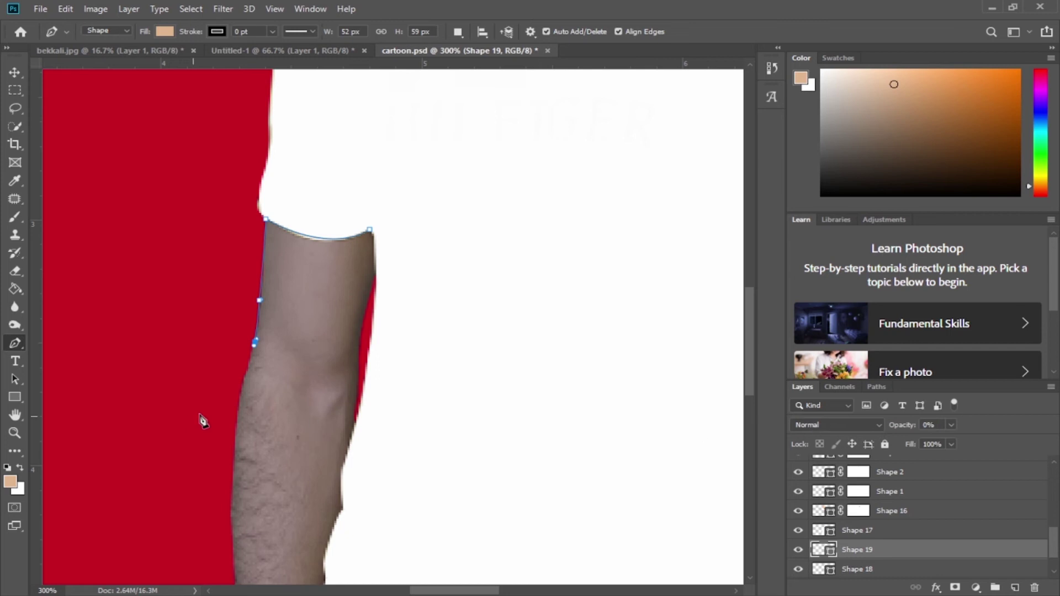
Step: Trace anchors down the arm's left edge to the arm-shirt corner
left_click(245, 375)
left_click(236, 434)
left_click_drag(310, 409, 354, 270)
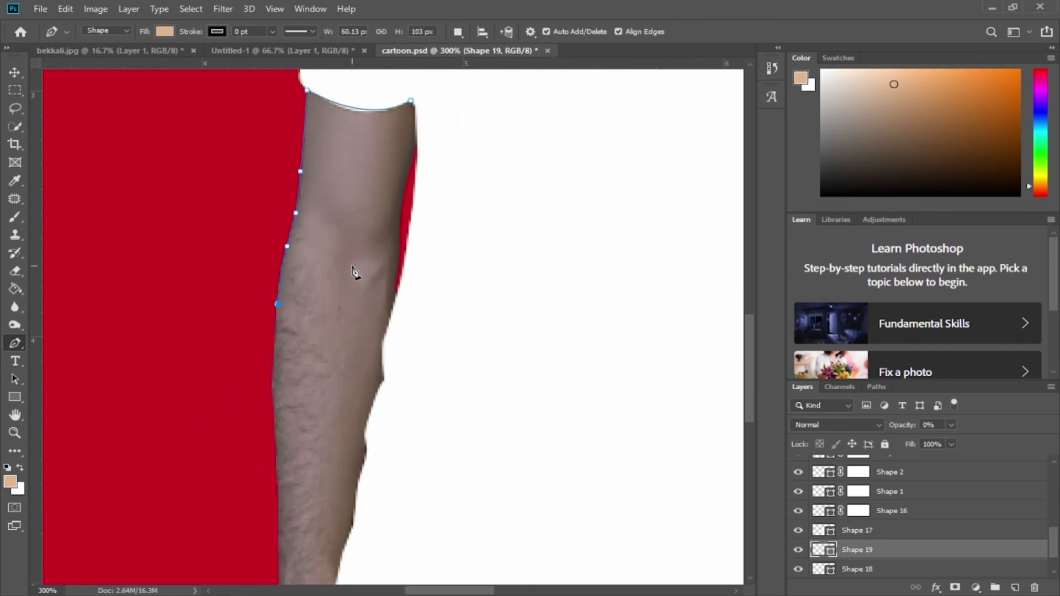
left_click(272, 397)
left_click(278, 482)
scroll(379, 414, "down", 3)
left_click_drag(295, 431, 297, 433)
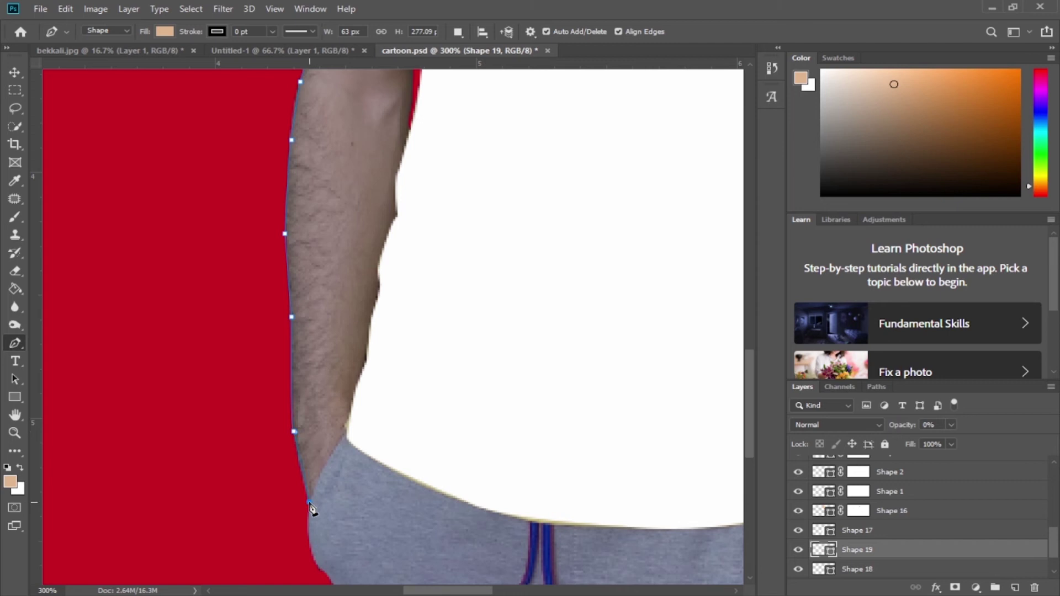
left_click(346, 433)
scroll(431, 392, "up", 3)
scroll(431, 392, "right", 1)
Step: Undo the misplaced anchor and trace up the arm's right edge, closing the outline
left_click(374, 260)
key("ctrl+z")
key("ctrl+z")
left_click(330, 512)
left_click(339, 456)
left_click(353, 398)
left_click(364, 355)
left_click(366, 315)
left_click(365, 279)
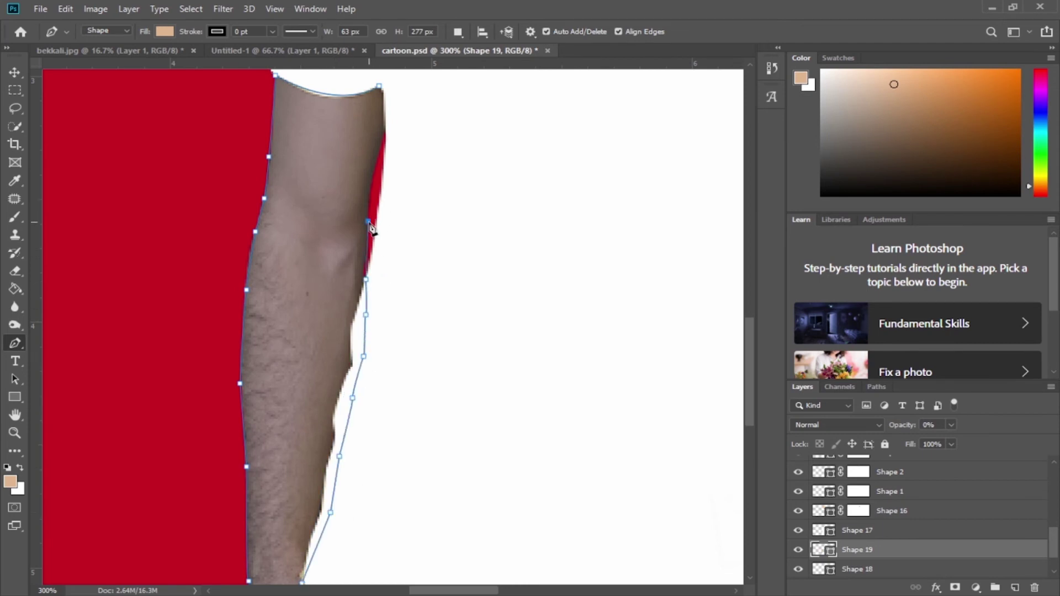
left_click(375, 169)
left_click(386, 131)
left_click(380, 87)
Step: Show the left-arm fill at full opacity, zoom out and switch to the Move tool
key("0")
key("ctrl+minus")
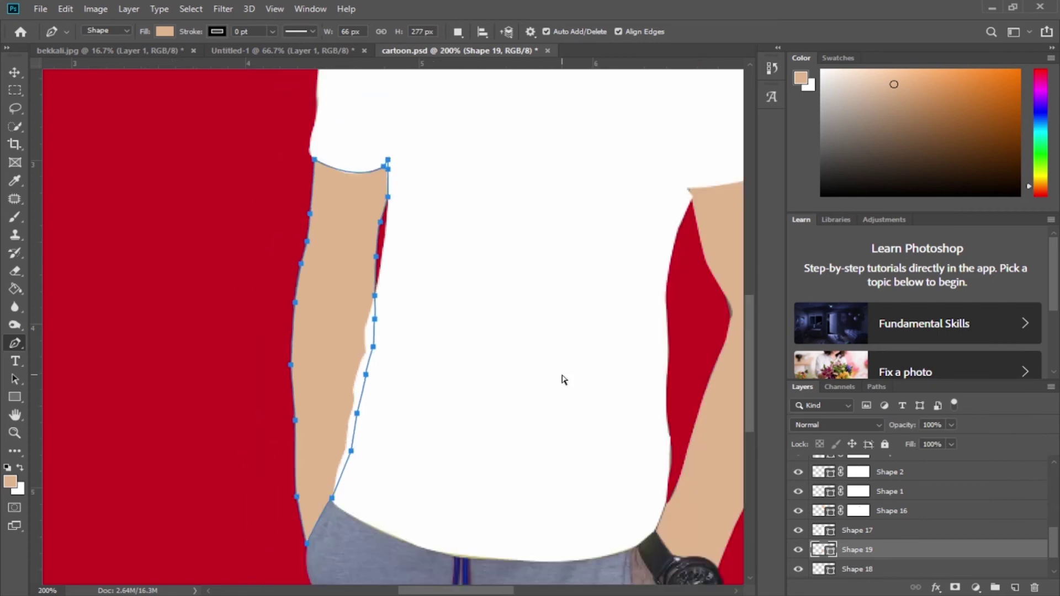
key("ctrl+minus")
key("ctrl+minus")
key("ctrl+minus")
key("v")
scroll(923, 500, "up", 3)
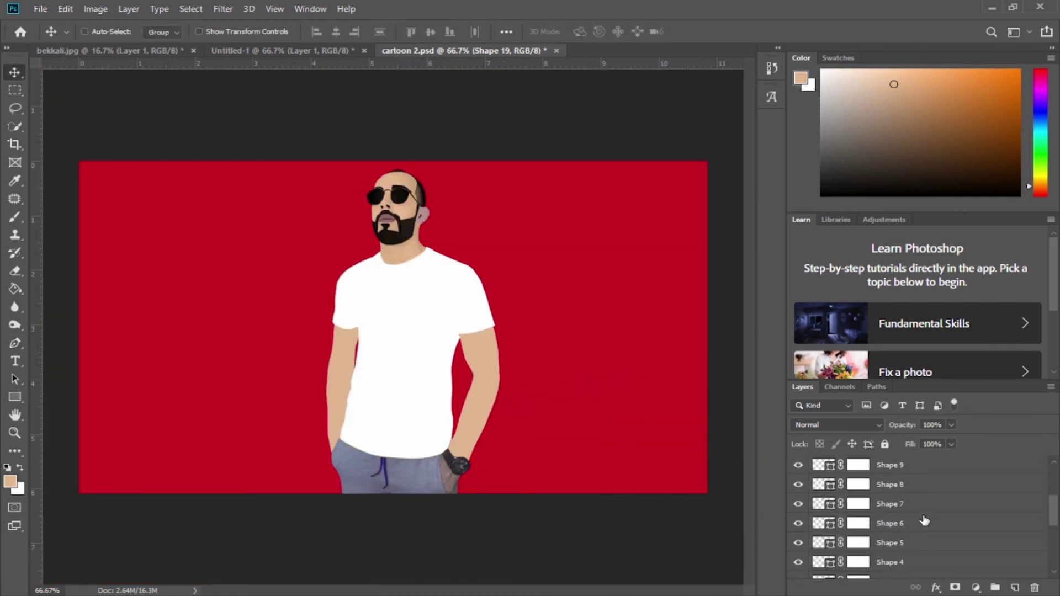
scroll(925, 520, "down", 5)
left_click(798, 511)
left_click(799, 491)
left_click(798, 491)
left_click(798, 530)
left_click(938, 529)
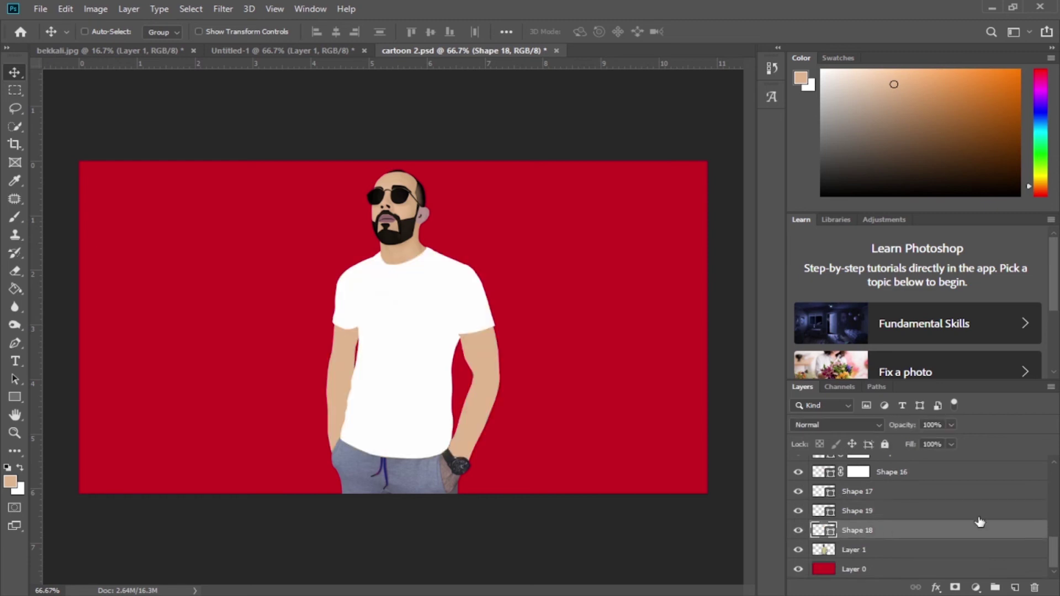
left_click(15, 344)
key("ctrl+plus")
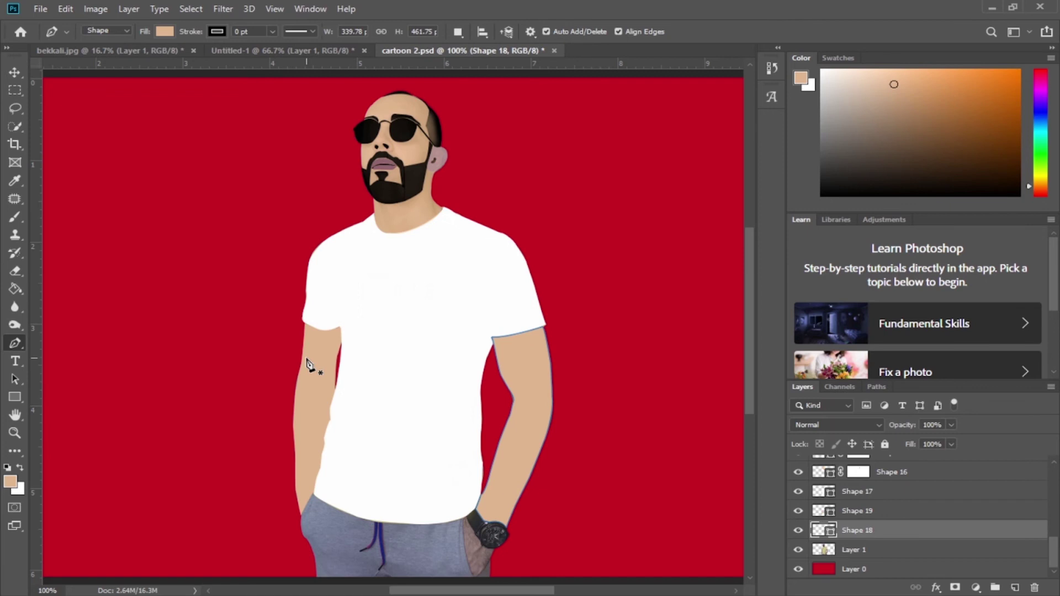
left_click(798, 530)
left_click(798, 530)
left_click(508, 547)
Step: Zoom in on the wrist and set the drawing colour to black
key("ctrl+plus")
mouse_move(639, 485)
left_mouse_down()
mouse_move(502, 377)
mouse_move(534, 292)
left_mouse_up()
left_click(9, 482)
left_click(485, 574)
key("Return")
left_click(164, 32)
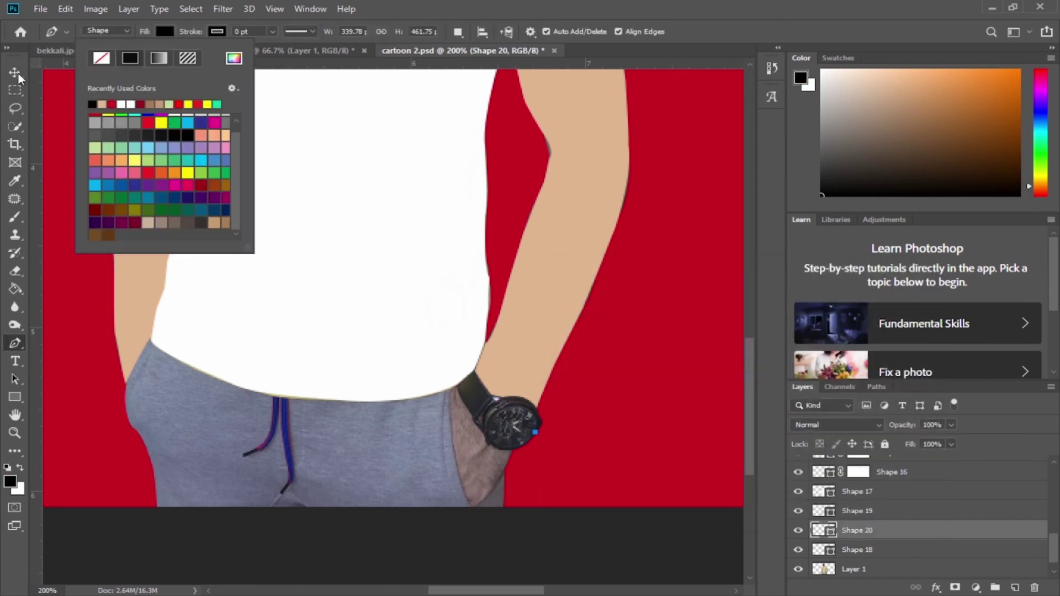
key("Escape")
Step: Trace and close a black watch shape around the wrist at full opacity
left_click(542, 422)
left_click_drag(505, 399, 489, 412)
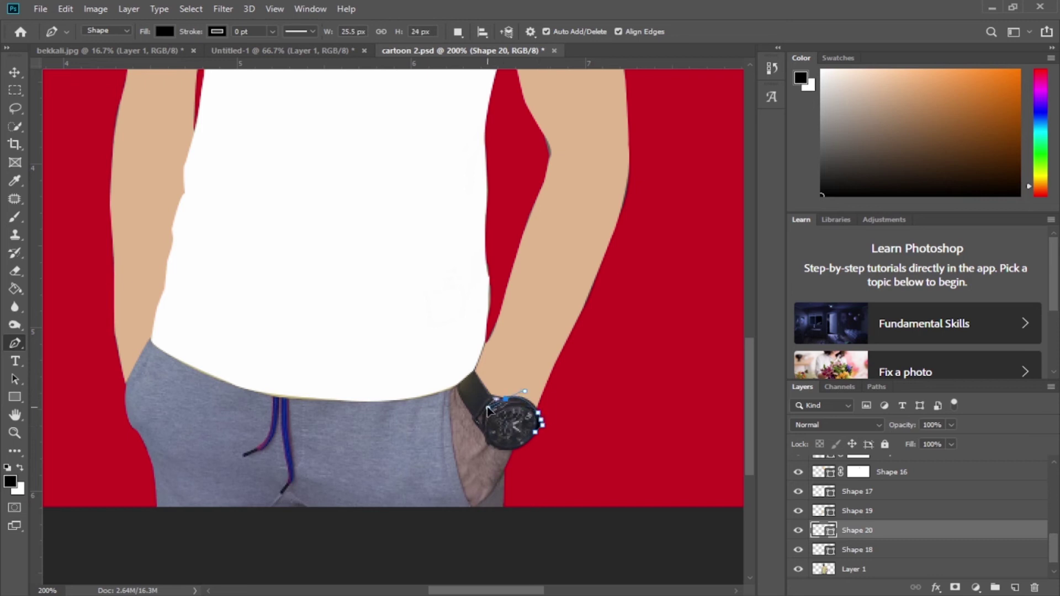
left_click(493, 398)
key("0")
key("0")
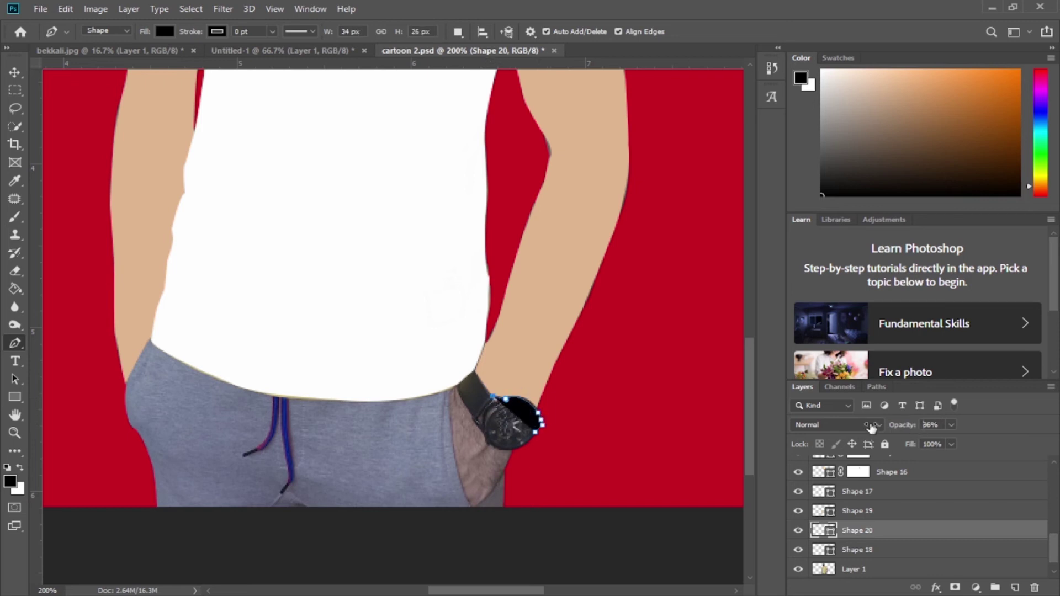
left_click(475, 372)
left_click(456, 383)
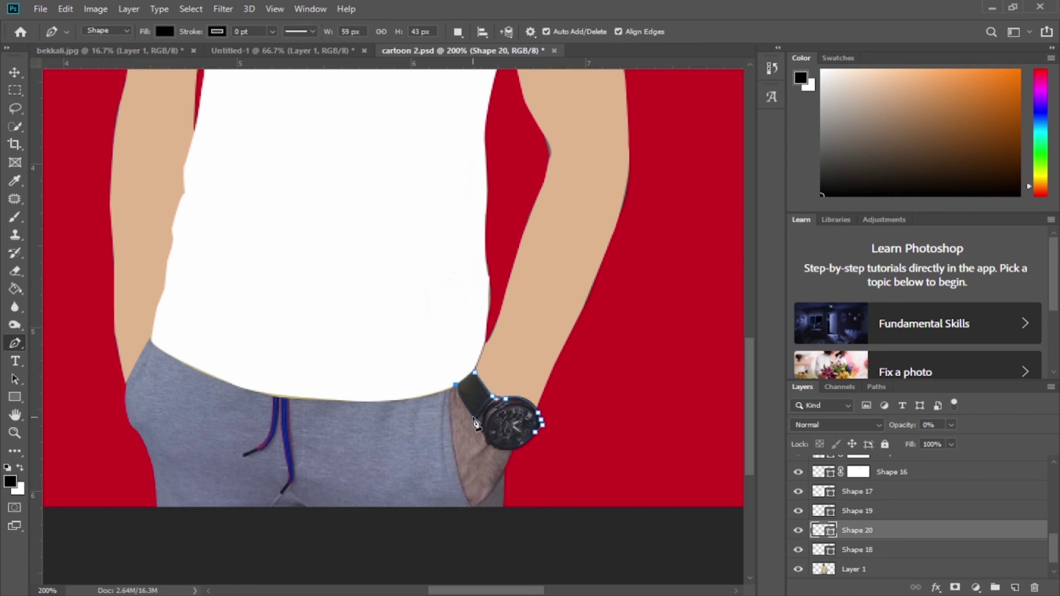
left_click(470, 414)
left_click(498, 454)
left_click(520, 448)
left_click(542, 425)
left_click_drag(911, 430, 1017, 438)
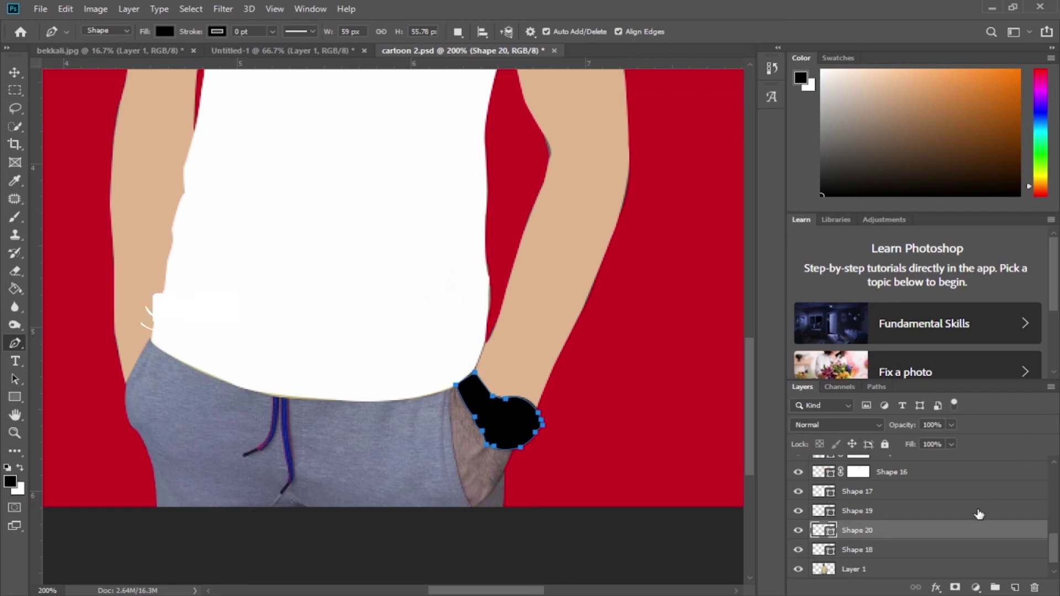
Step: With Shape 18 selected, trace the hand tucked into the pocket
left_click(1004, 556)
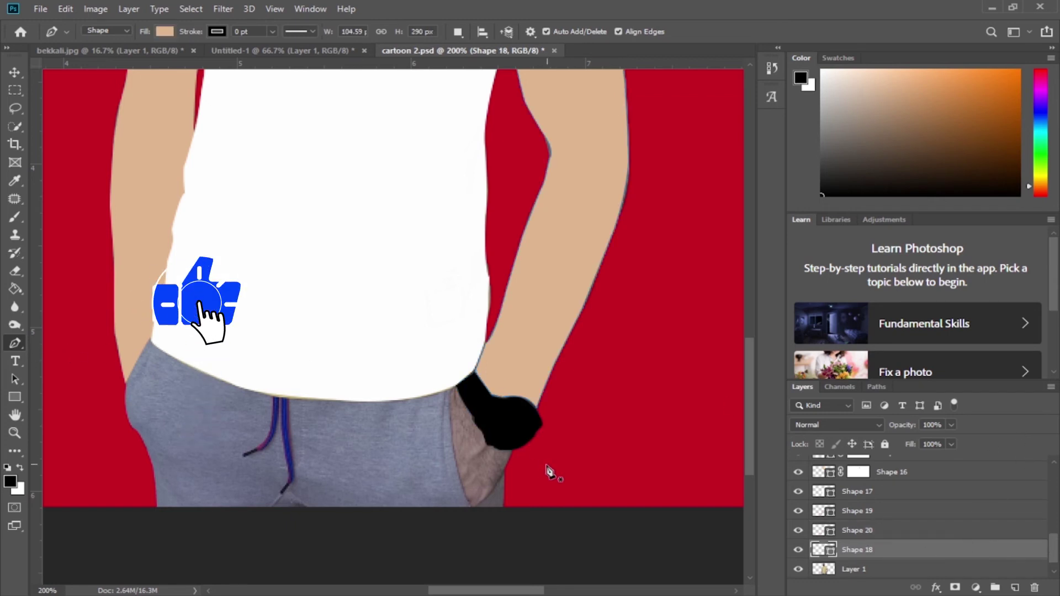
left_click(527, 413)
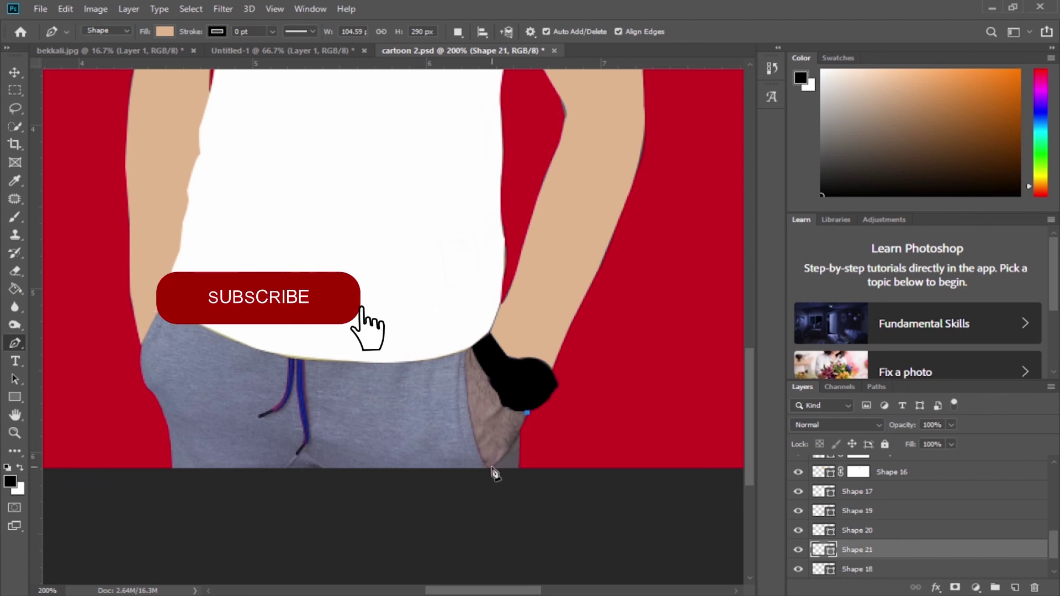
left_click_drag(490, 469, 478, 479)
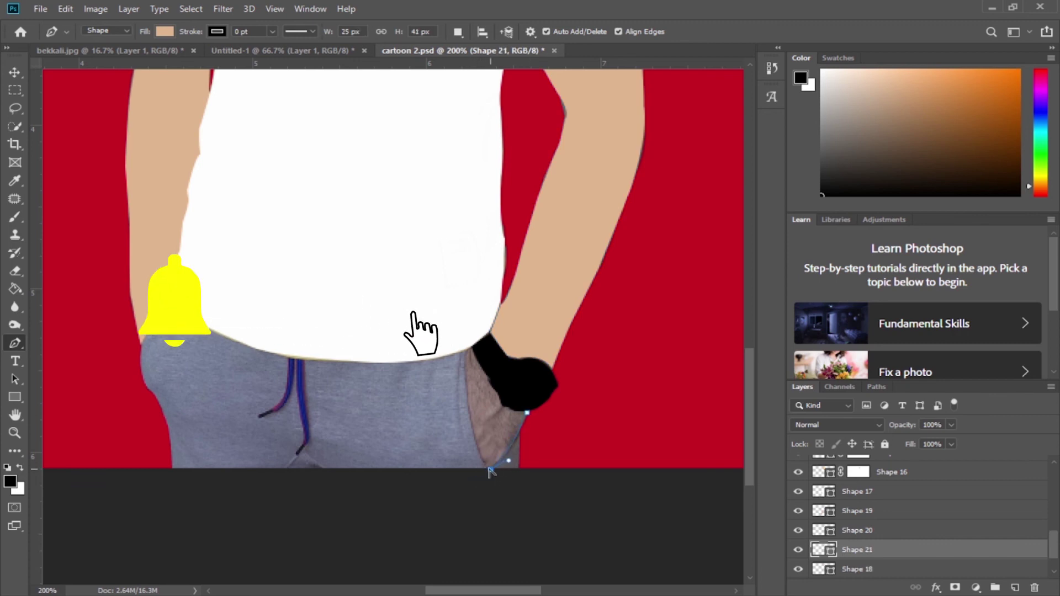
key("0")
key("0")
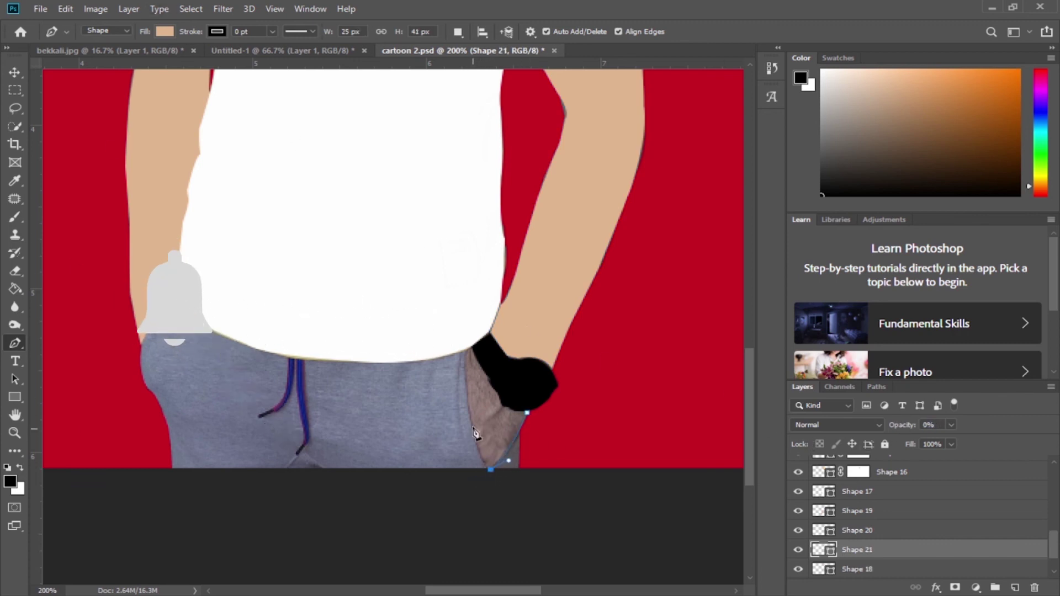
left_click(473, 419)
left_click(466, 350)
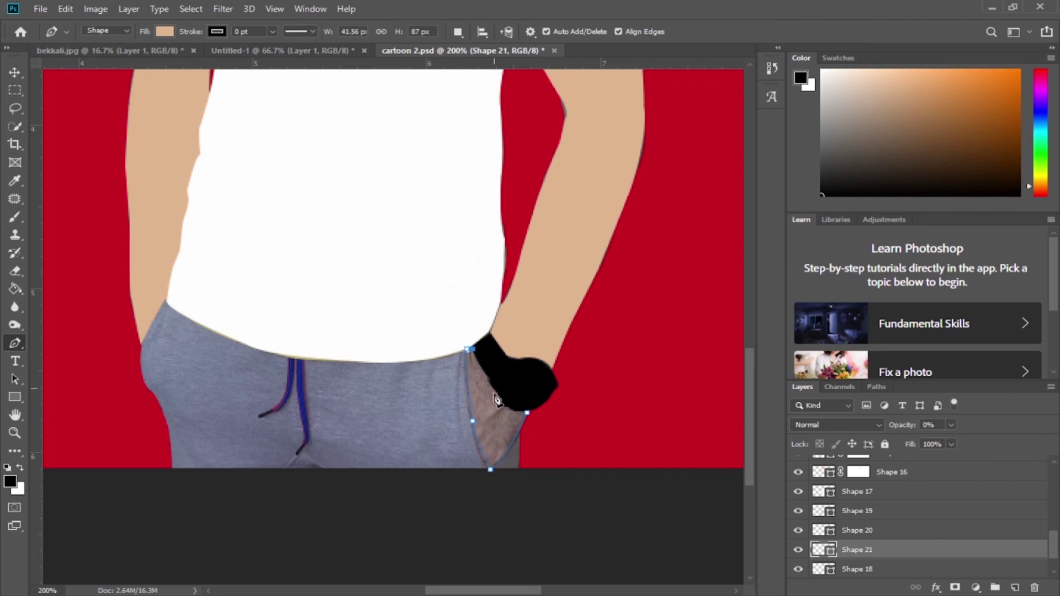
left_click(485, 378)
left_click(524, 413)
Step: Restore the hand shape to full opacity and set its custom fill colour
left_click_drag(902, 425, 1018, 436)
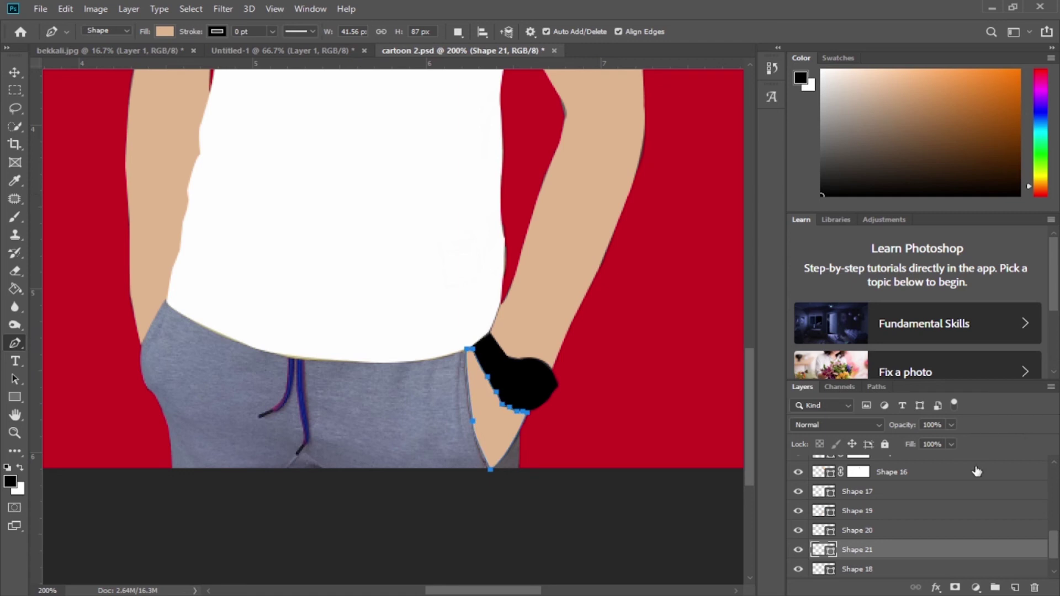
left_click(165, 32)
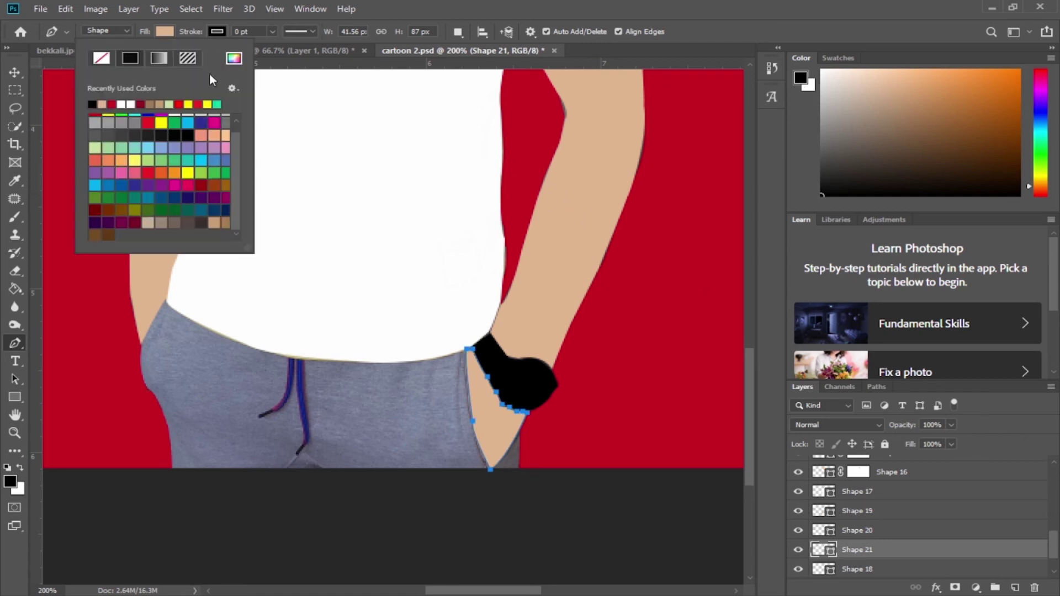
left_click(234, 58)
left_click(884, 296)
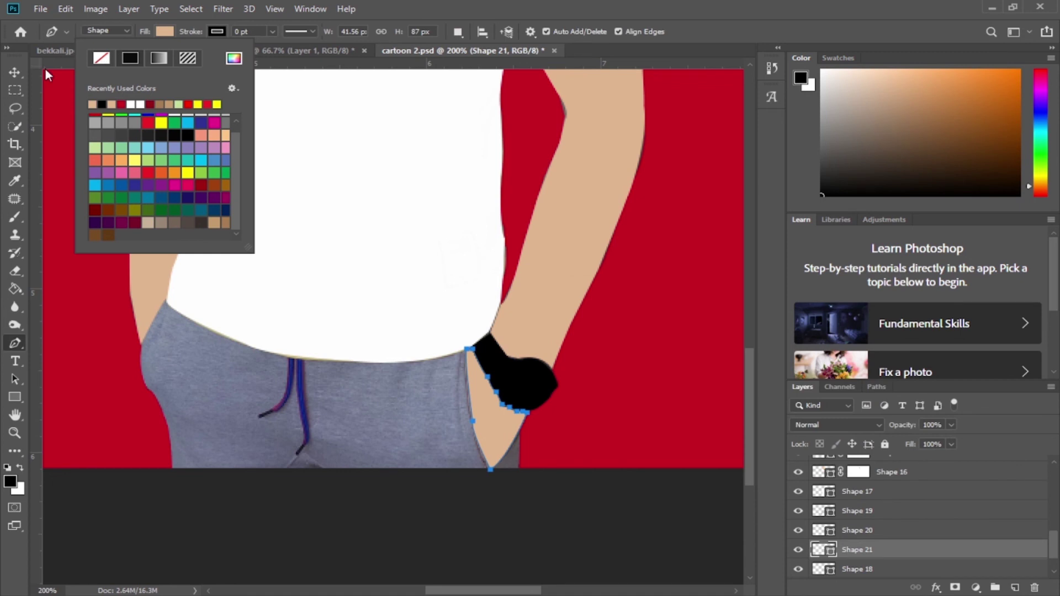
Step: Select the photo layer Layer 1 and zoom in on the trousers with the Pen tool
key("v")
key("ctrl+minus")
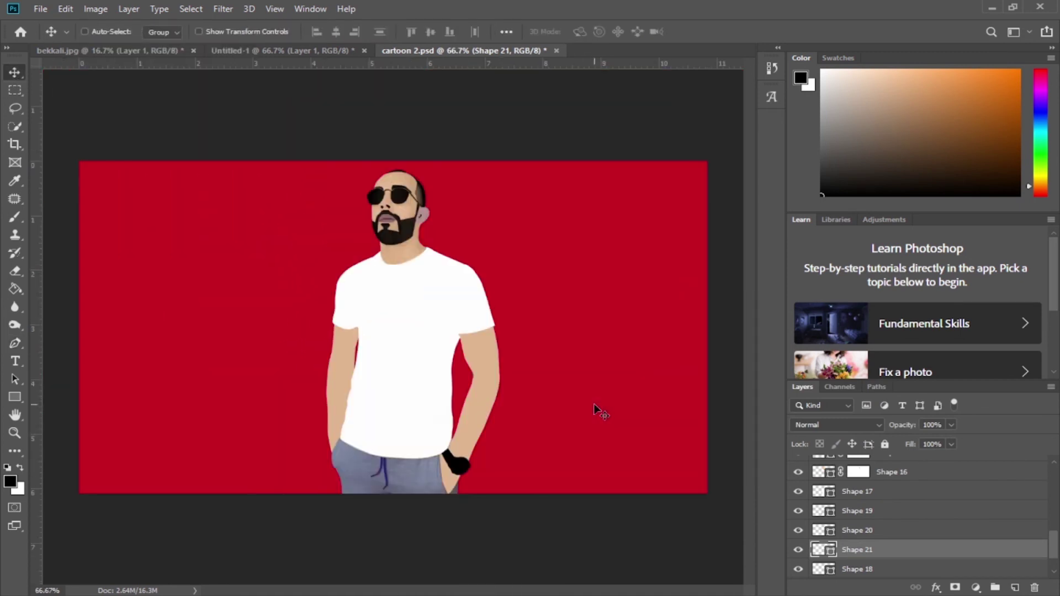
scroll(929, 543, "down", 1)
scroll(929, 543, "down", 1)
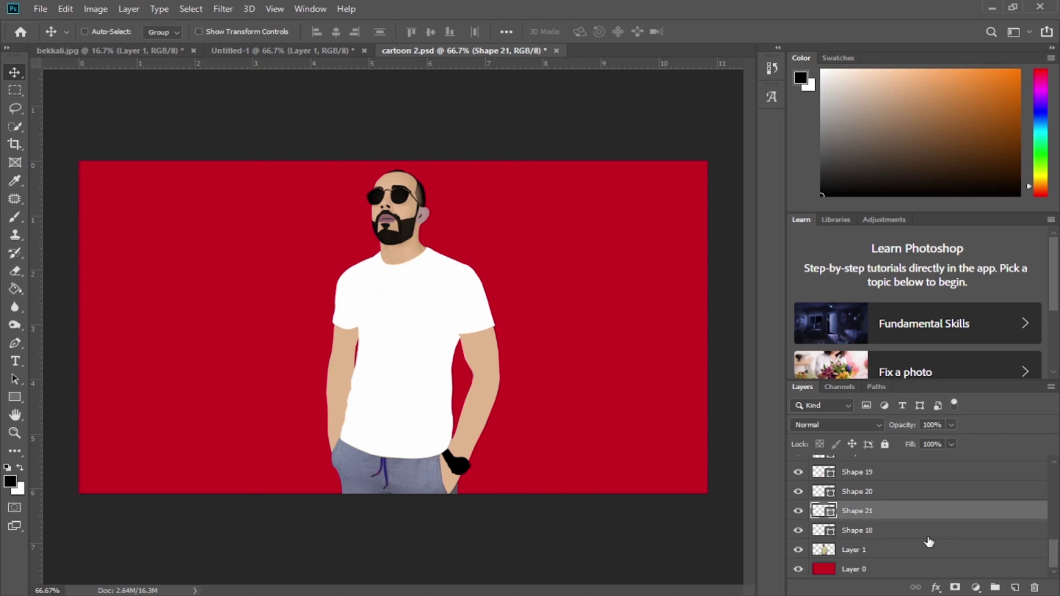
left_click(929, 550)
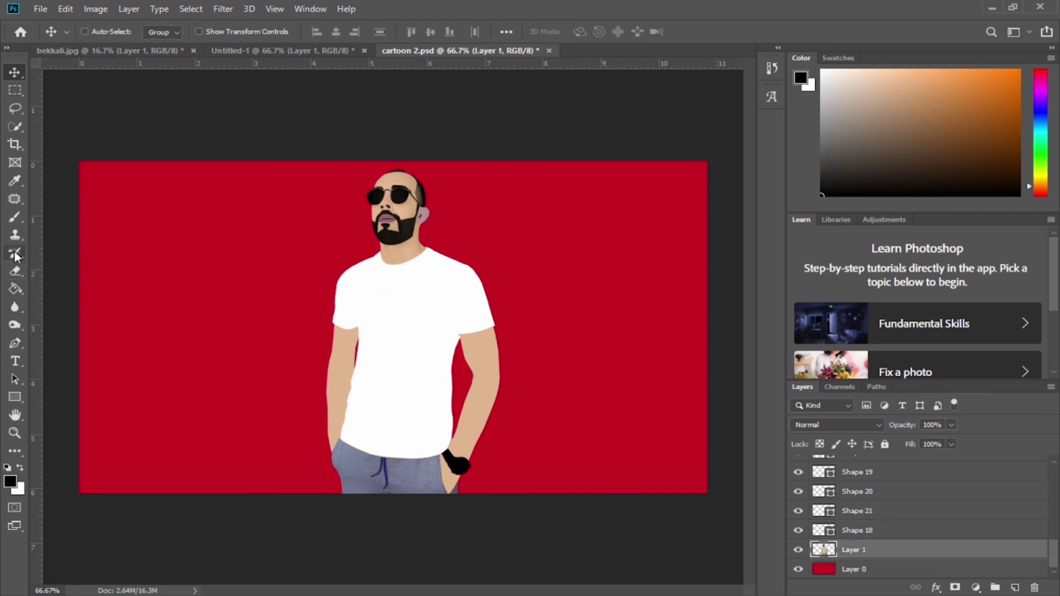
left_click(15, 343)
key("ctrl+plus")
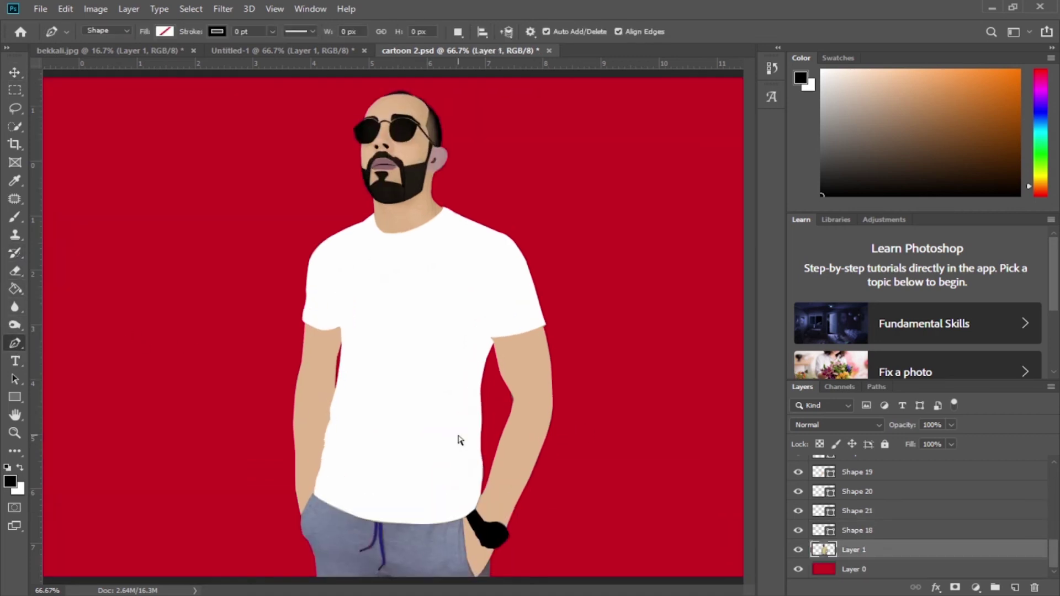
key("ctrl+plus")
Step: Start a solid-fill shape along the trousers' bottom edge
left_click(165, 31)
left_click(131, 58)
left_click(530, 497)
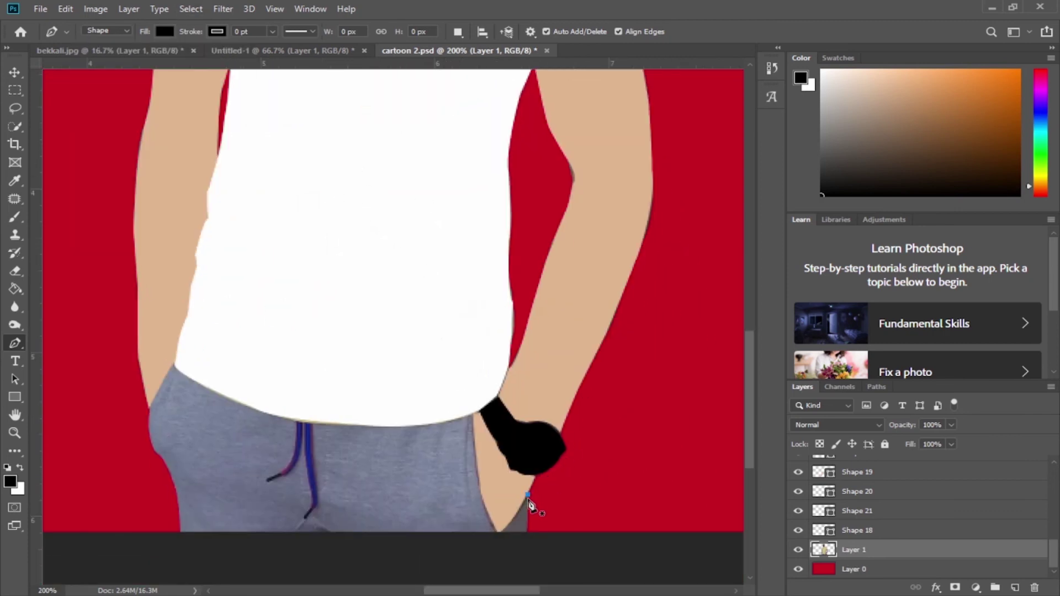
left_click(527, 532)
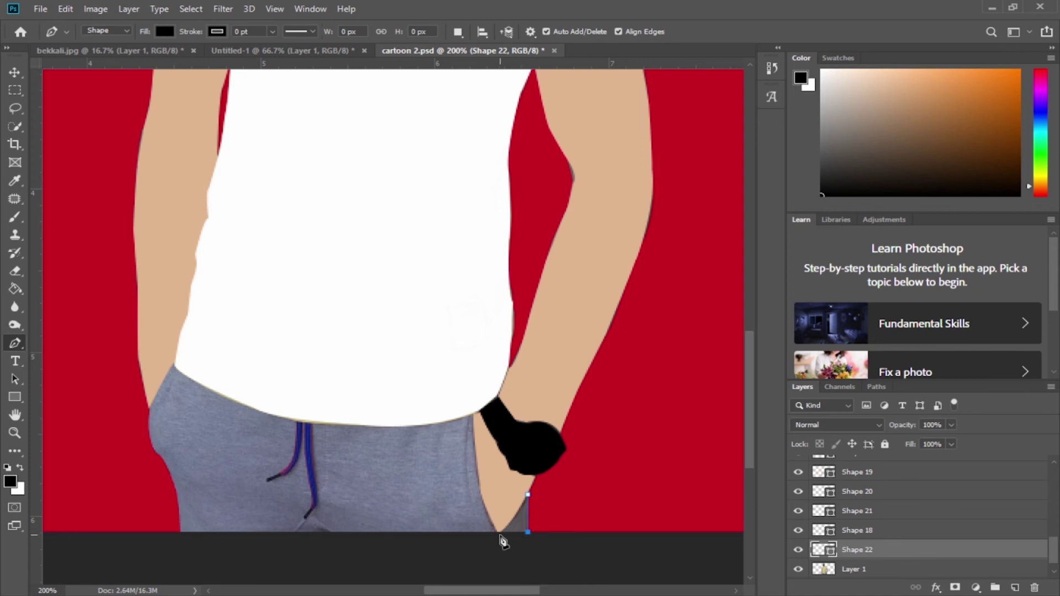
left_click(499, 534)
left_click(180, 533)
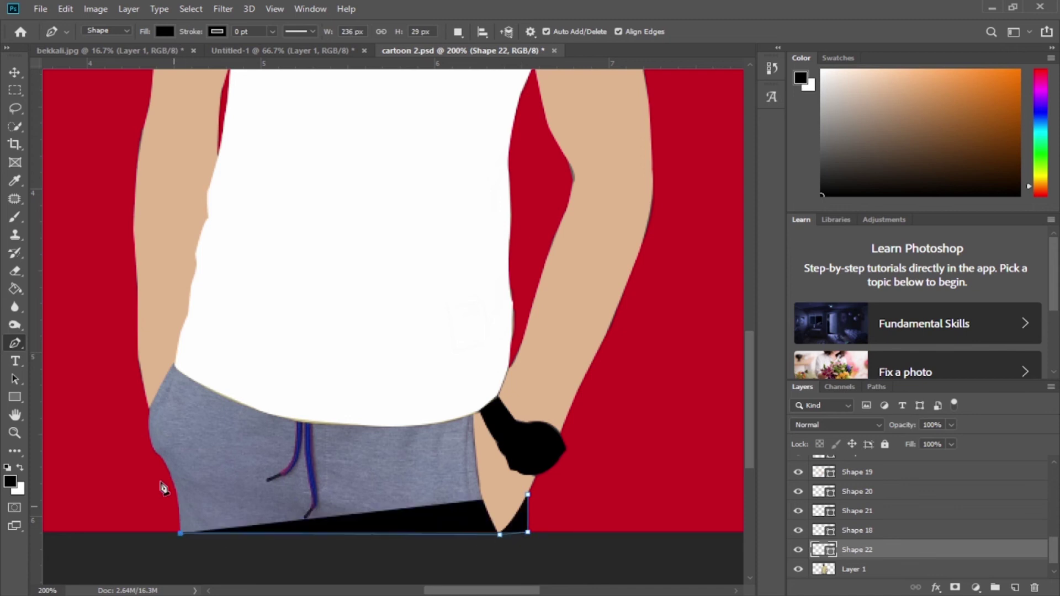
left_click(915, 427)
Step: Pick a teal foreground colour and fill the trouser shape with it
left_click(10, 481)
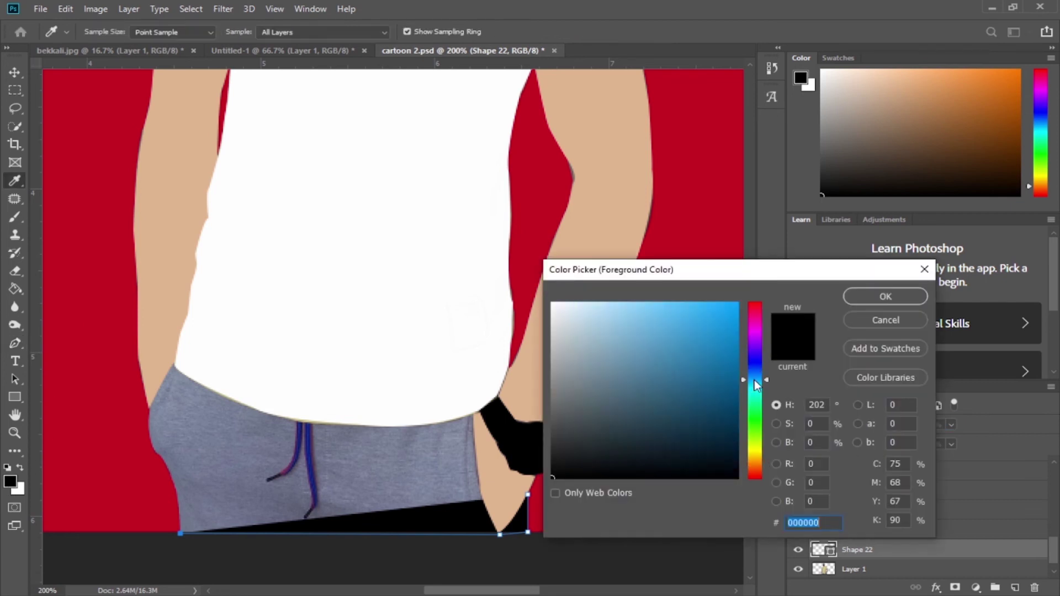
left_click_drag(755, 384, 755, 393)
left_click(729, 384)
left_click(884, 296)
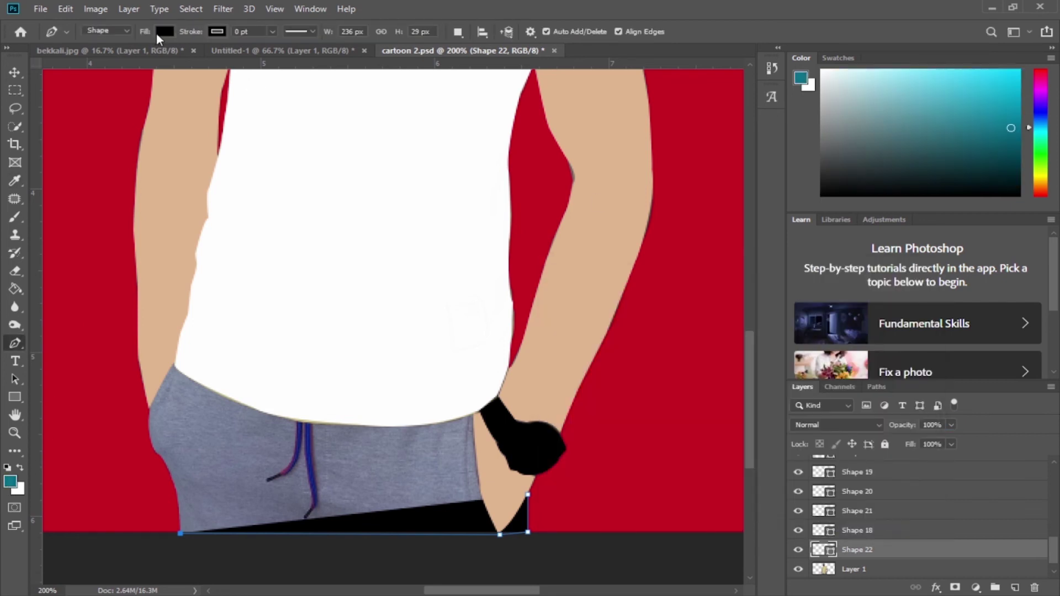
left_click(159, 32)
left_click(92, 104)
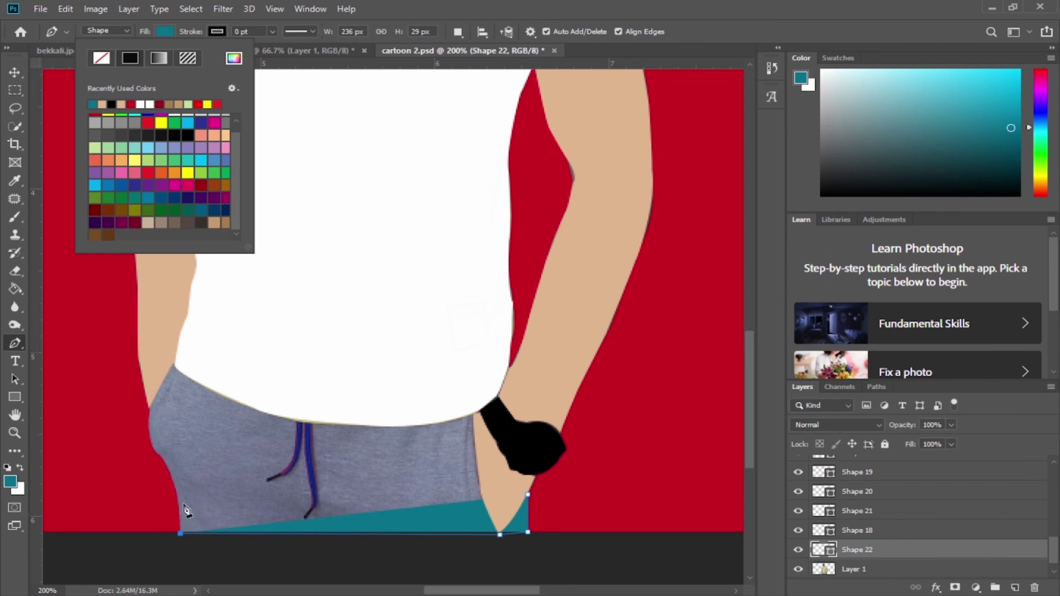
Step: Curve the trouser outline up to and along the shirt hem
left_click_drag(909, 430, 861, 430)
left_click_drag(157, 454, 138, 453)
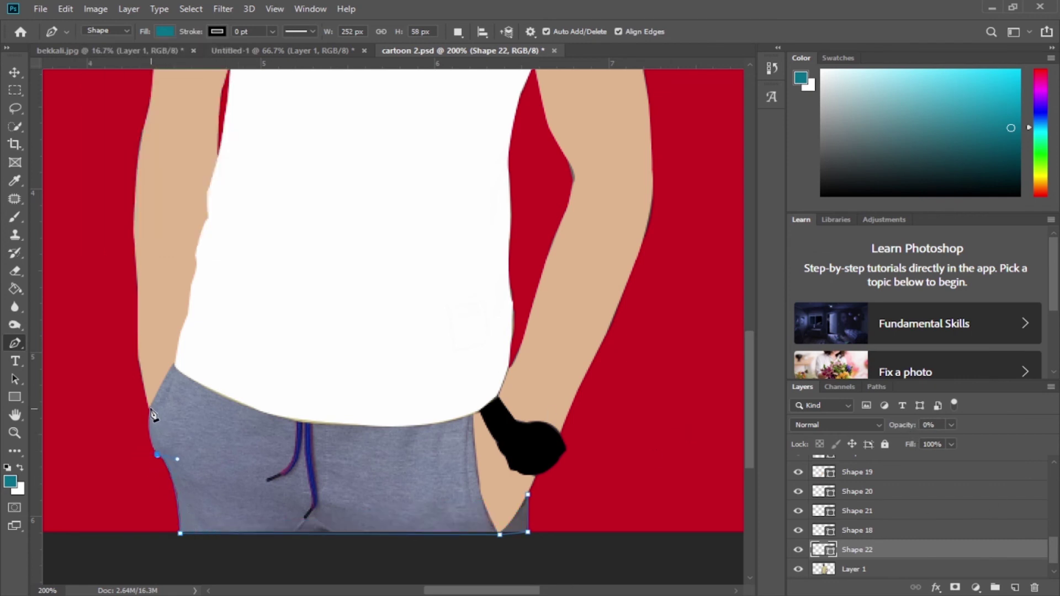
left_click(175, 365)
left_click_drag(227, 395, 236, 394)
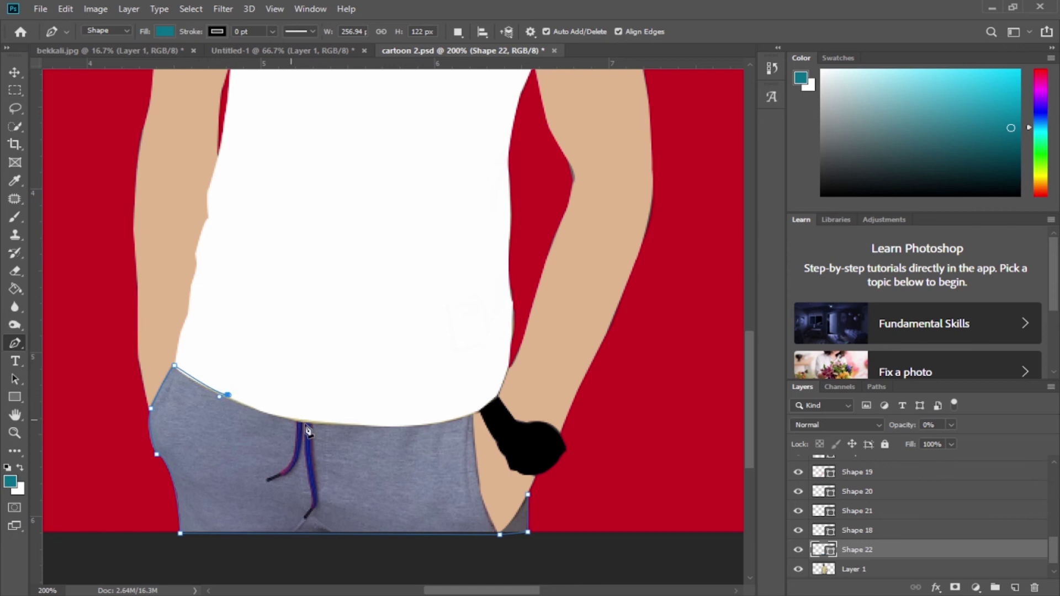
left_click_drag(335, 421, 395, 425)
left_click(335, 422, "alt")
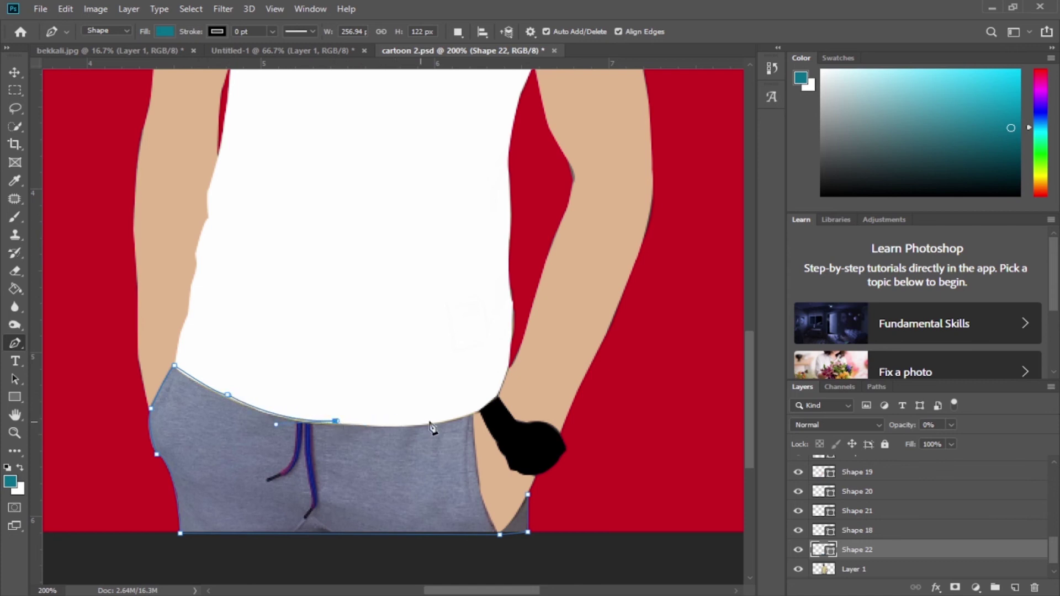
left_click_drag(471, 412, 488, 400)
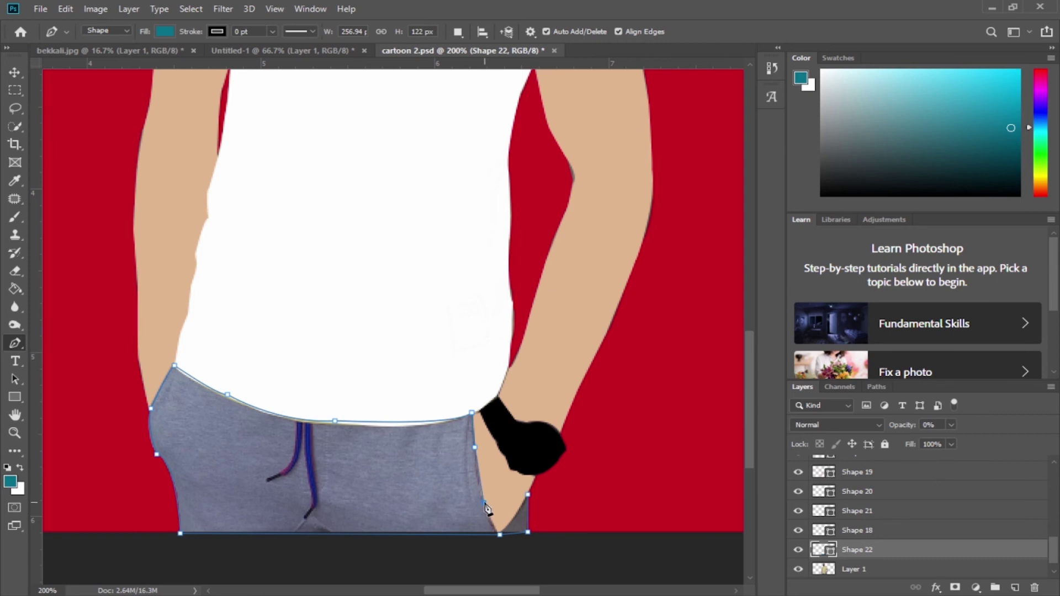
left_click_drag(500, 533, 519, 498)
Step: Make the teal trousers fully opaque and zoom out to the whole illustration
key("Return")
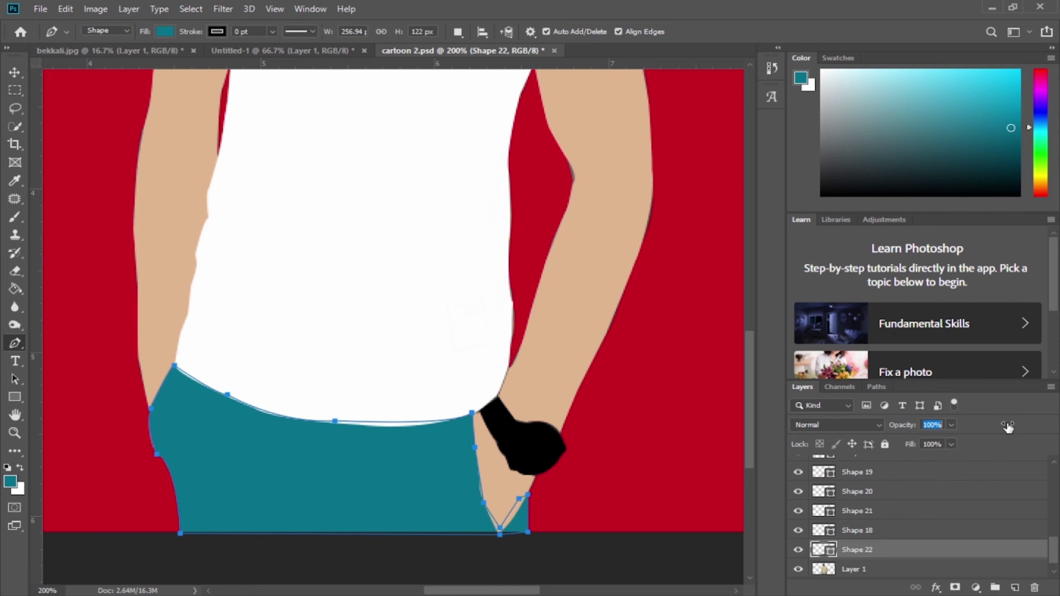
left_click(15, 72)
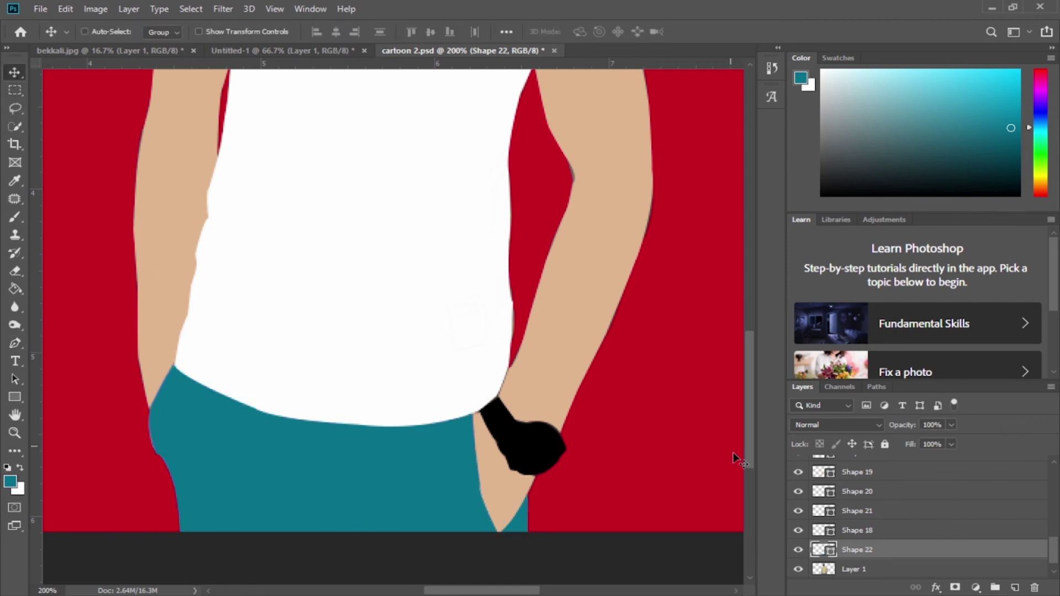
key("ctrl+minus")
key("ctrl+minus")
key("ctrl+minus")
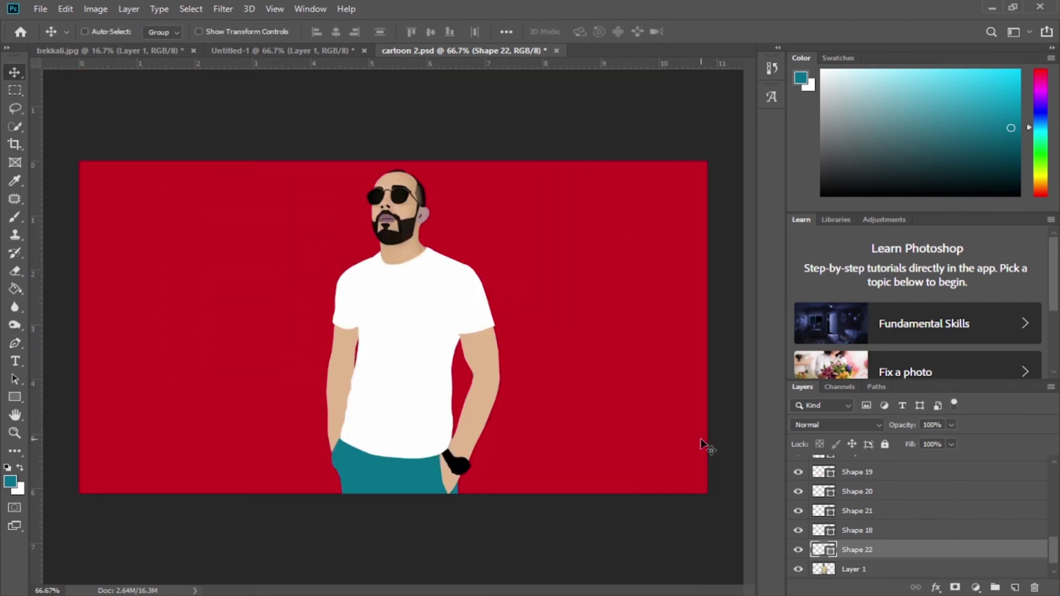
Step: Hide Shape 22 and zoom in on the trousers' waistband
scroll(887, 561, "down", 1)
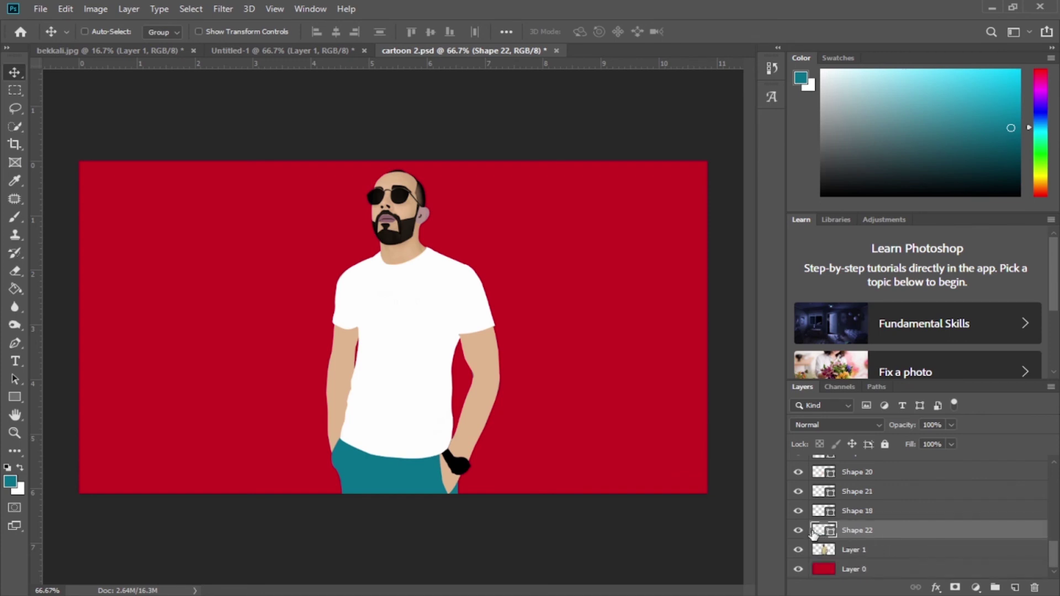
left_click(799, 530)
left_click(15, 343)
key("ctrl+plus")
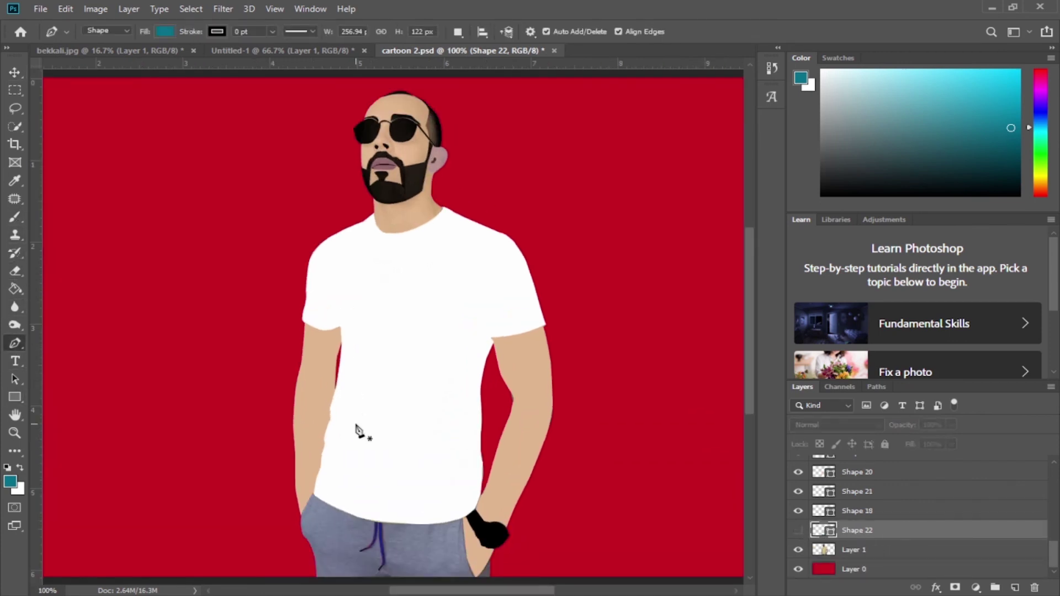
key("ctrl+plus")
scroll(387, 314, "down", 5)
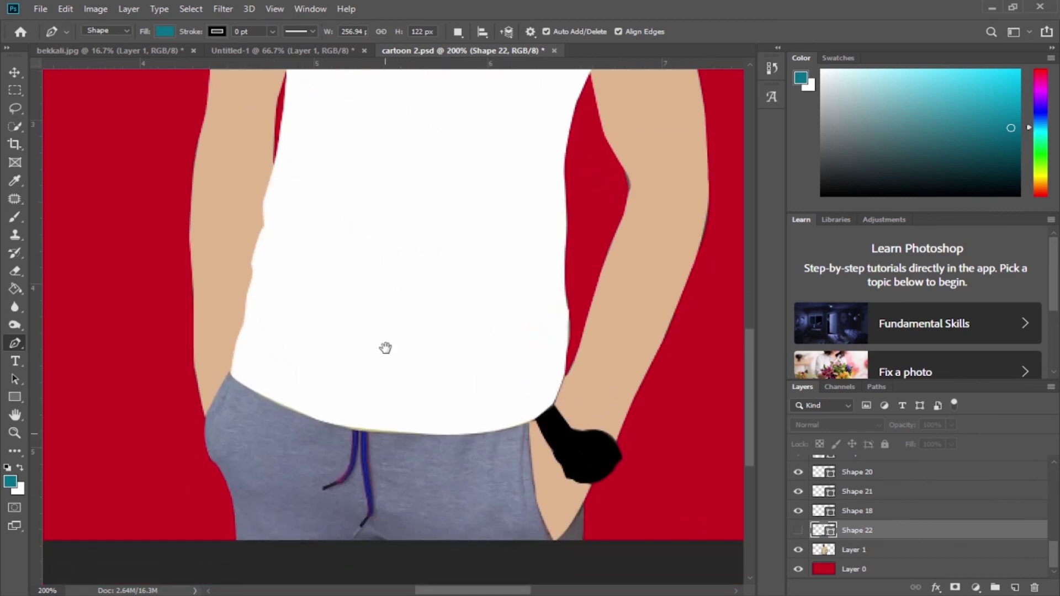
Step: Start tracing the first drawstring at 0% opacity with a black fill
left_click(365, 431)
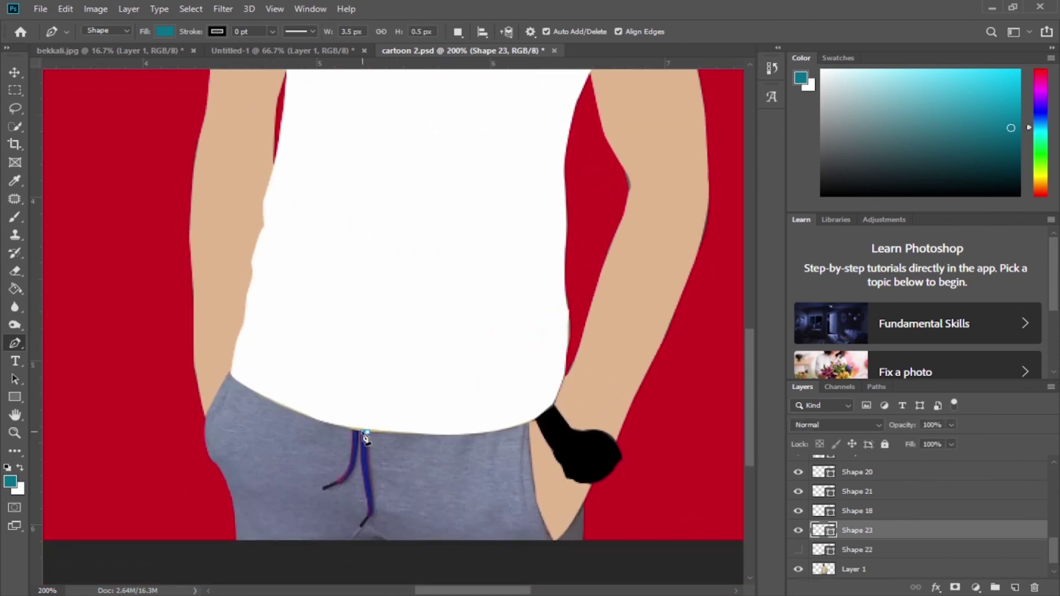
left_click(365, 478)
left_click_drag(905, 431, 682, 433)
left_click(165, 32)
left_click(111, 105)
left_click(15, 343)
left_click(369, 502)
left_click(364, 522)
left_click(362, 524)
Step: Close the first drawstring outline and set its opacity to 100%
key("ctrl+plus")
scroll(371, 284, "down", 2)
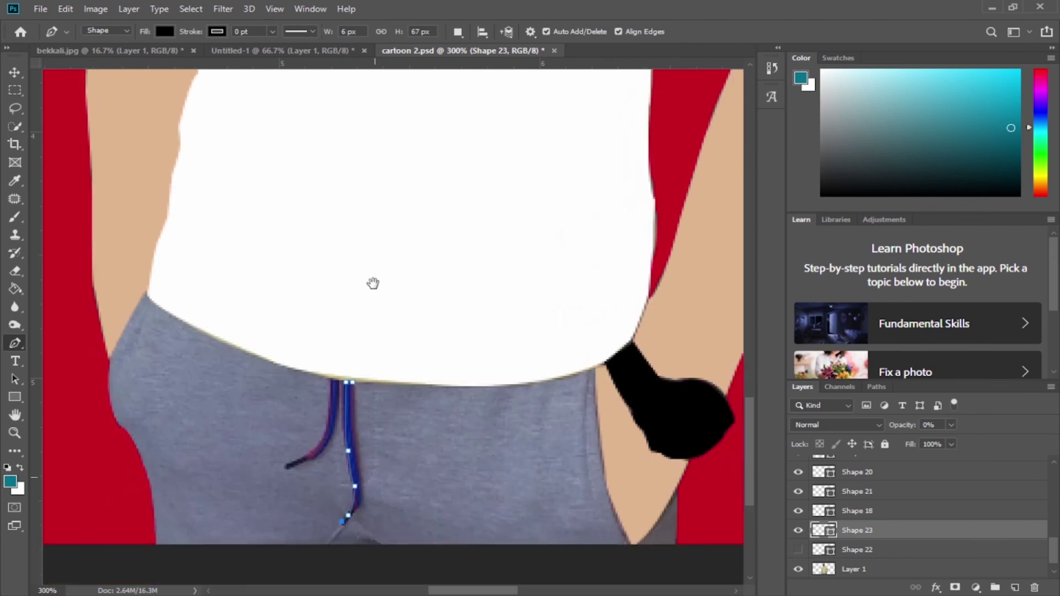
scroll(364, 436, "down", 2)
left_click(359, 418)
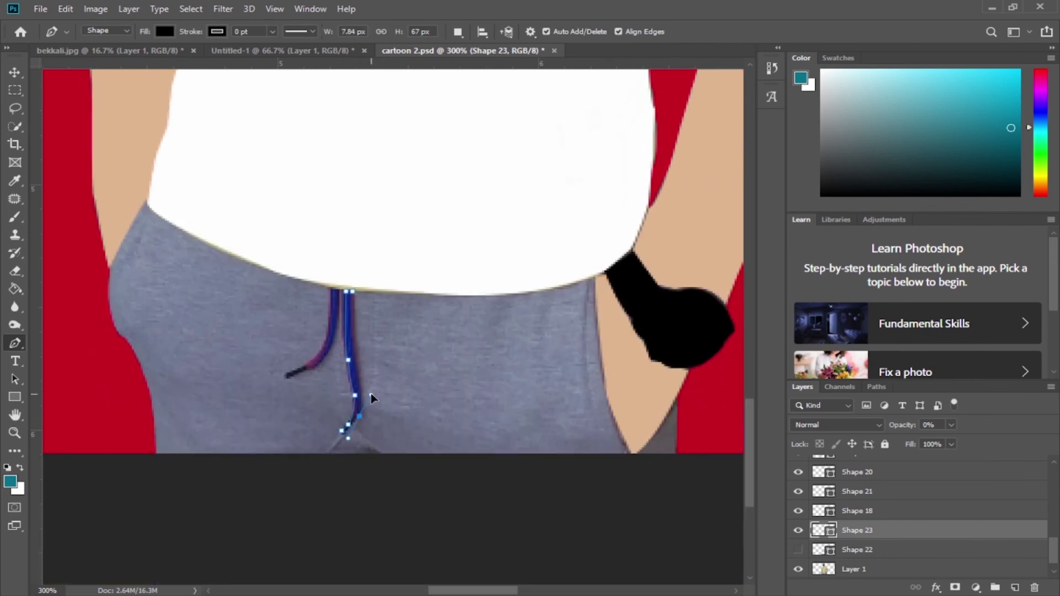
left_click_drag(359, 383, 362, 390)
left_click(354, 293)
key("0")
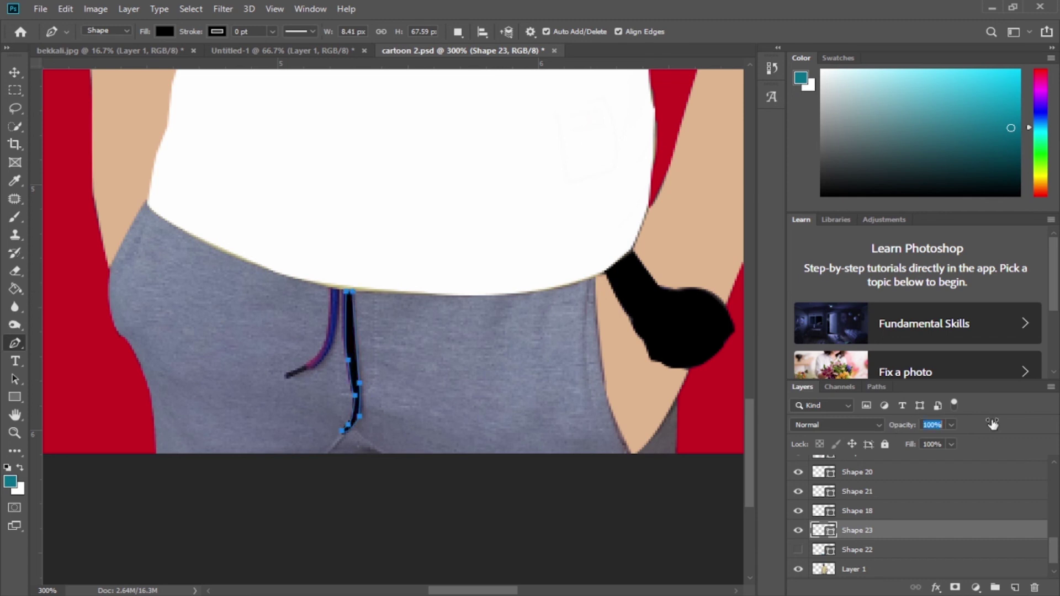
key("Escape")
Step: Trace the left drawstring as a black shape, then raise it to 100% opacity
left_click(330, 288)
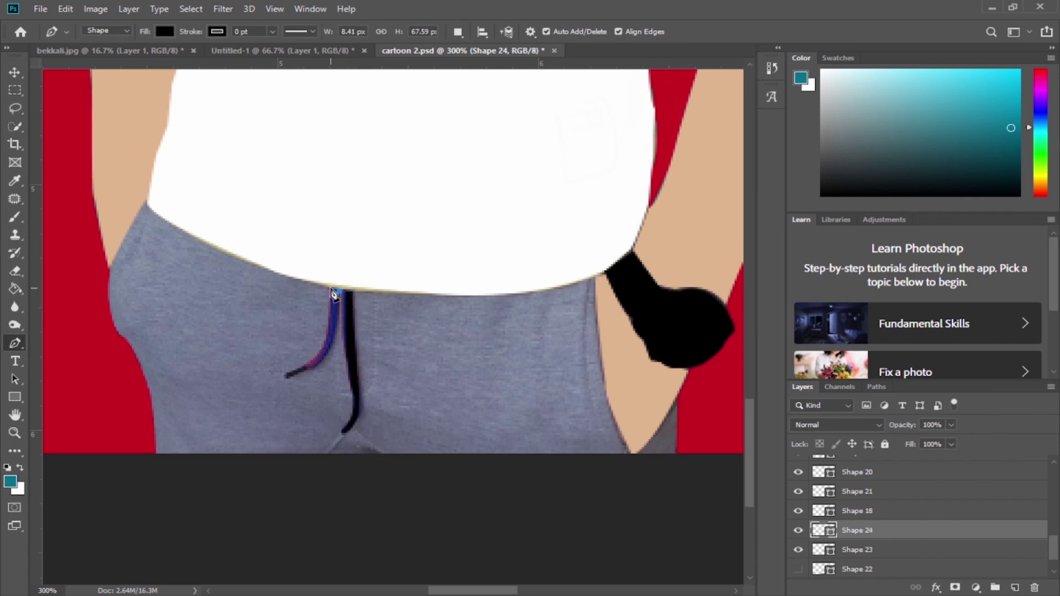
left_click_drag(328, 343, 323, 351)
left_click(313, 363)
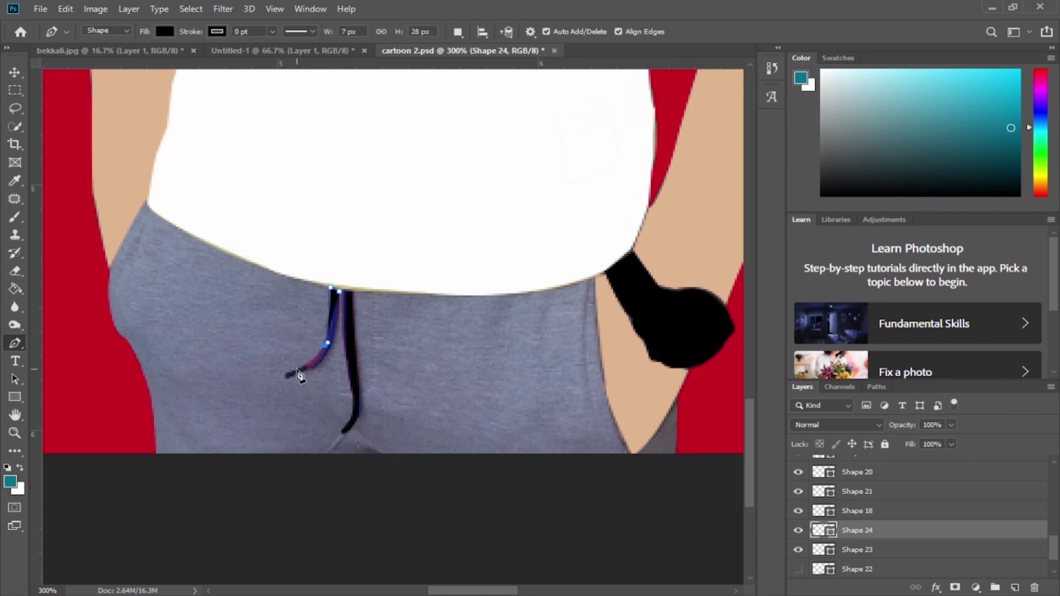
left_click(298, 368)
left_click_drag(897, 425, 731, 442)
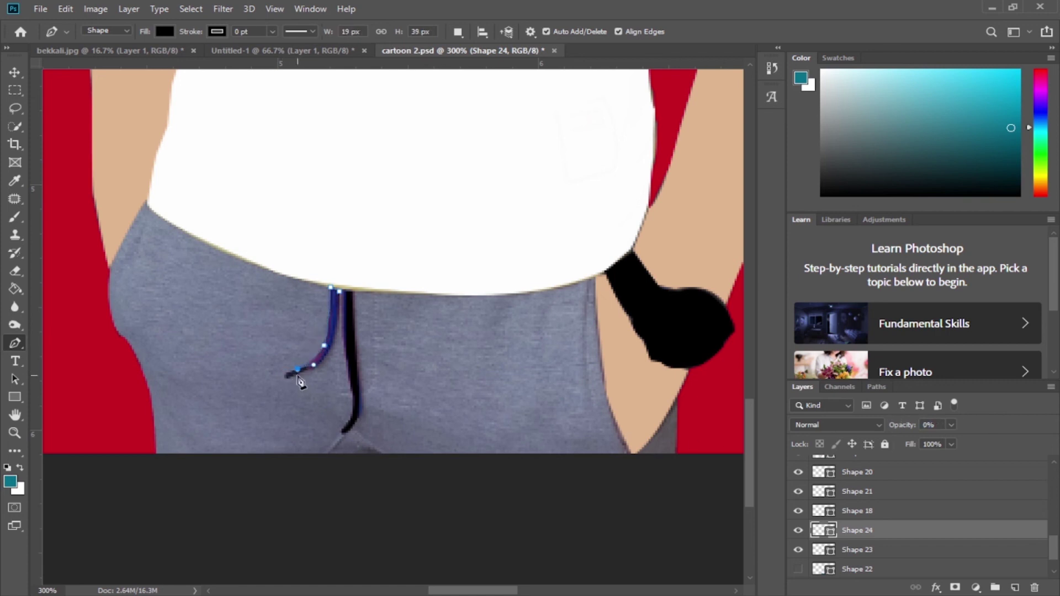
left_click_drag(292, 378, 335, 360)
left_click(339, 339)
left_click_drag(337, 333, 337, 329)
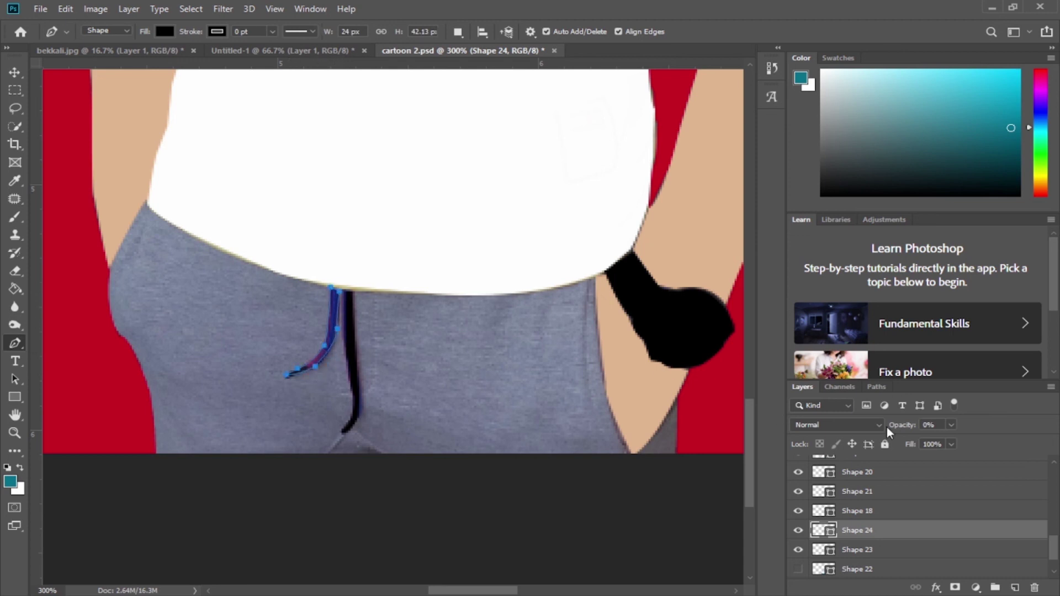
left_click_drag(888, 432, 661, 387)
Step: Zoom out and show Shape 22 again
key("ctrl+minus")
key("ctrl+minus")
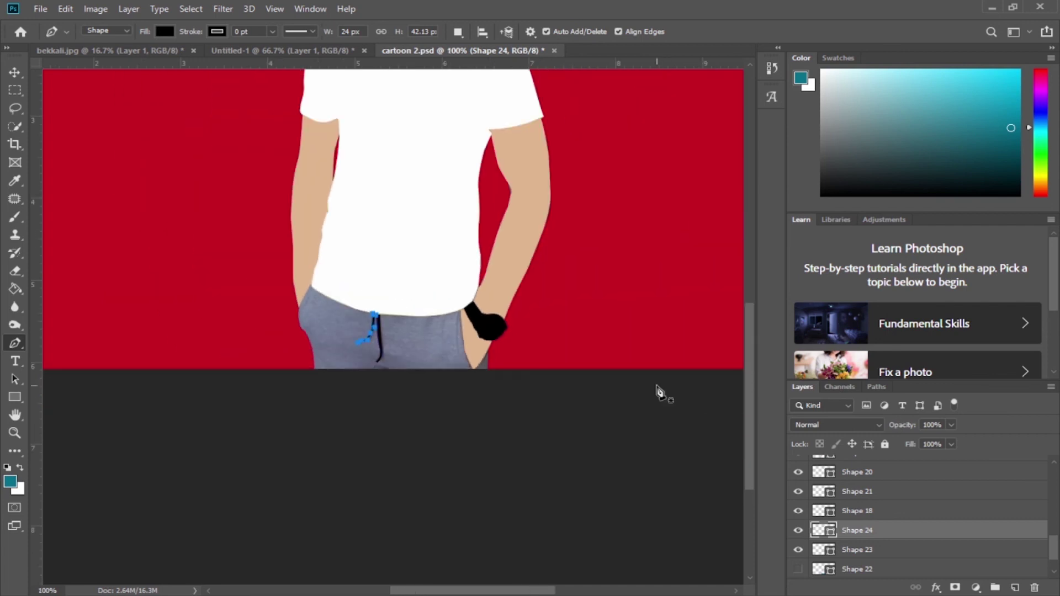
left_click(798, 569)
left_click(15, 72)
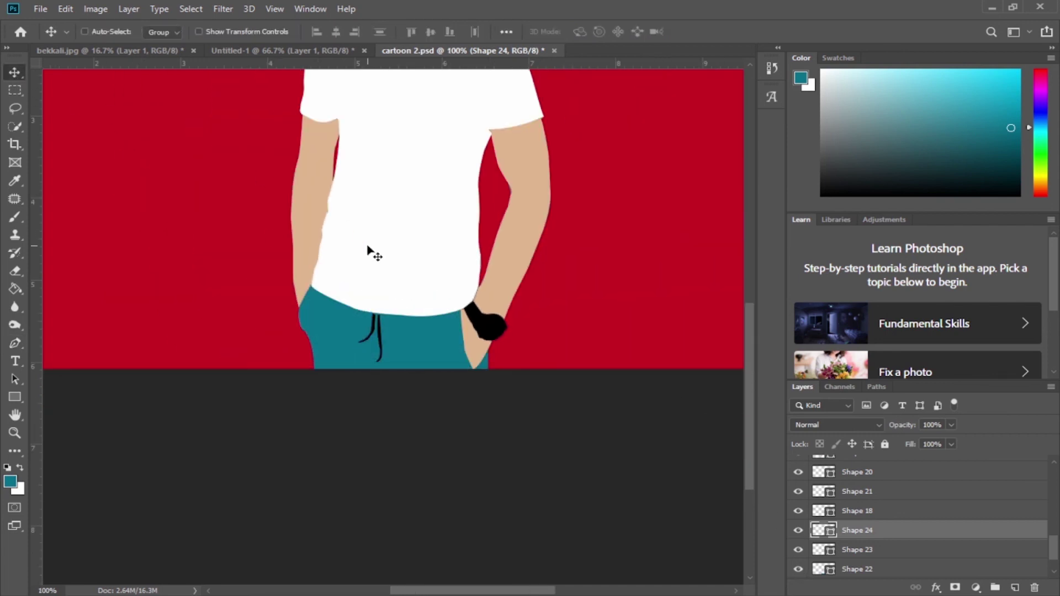
Step: Check the reference photo, then add a new empty layer above the left arm's layer
key("ctrl+minus")
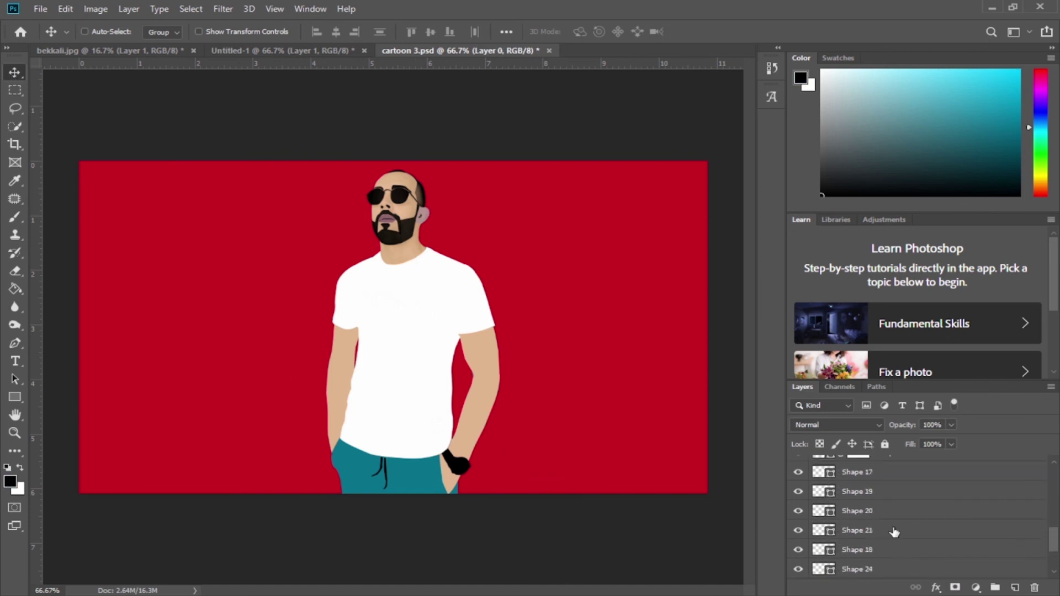
left_click(891, 492)
left_click(799, 492)
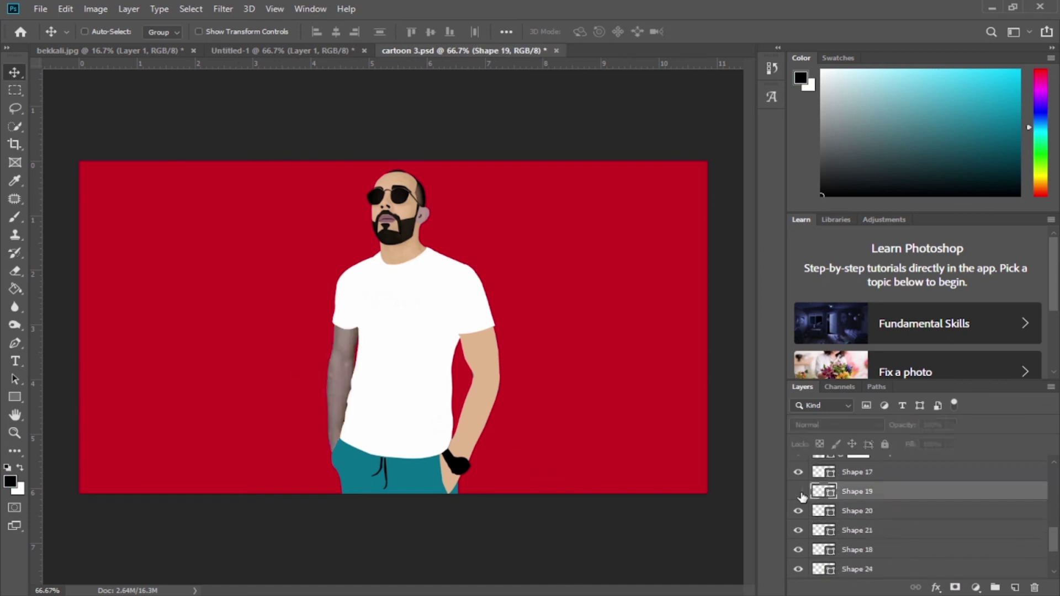
left_click(799, 472)
left_click(1014, 587)
key("ctrl+plus")
key("ctrl+plus")
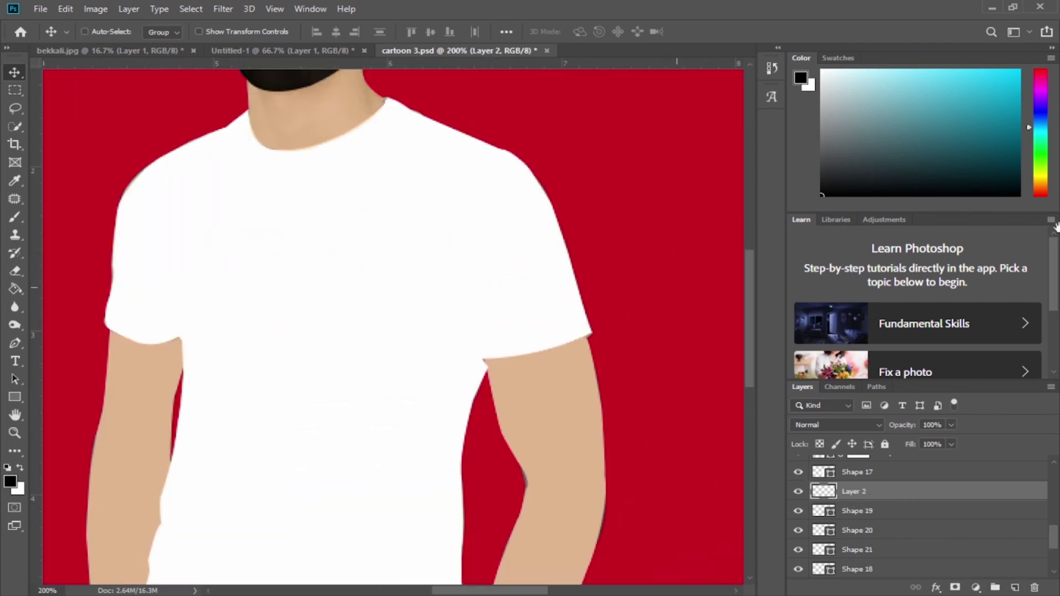
Step: Paint faint shadows under the left sleeve and along the shirt hem with a 17 px brush
left_click(15, 217)
right_click(554, 350)
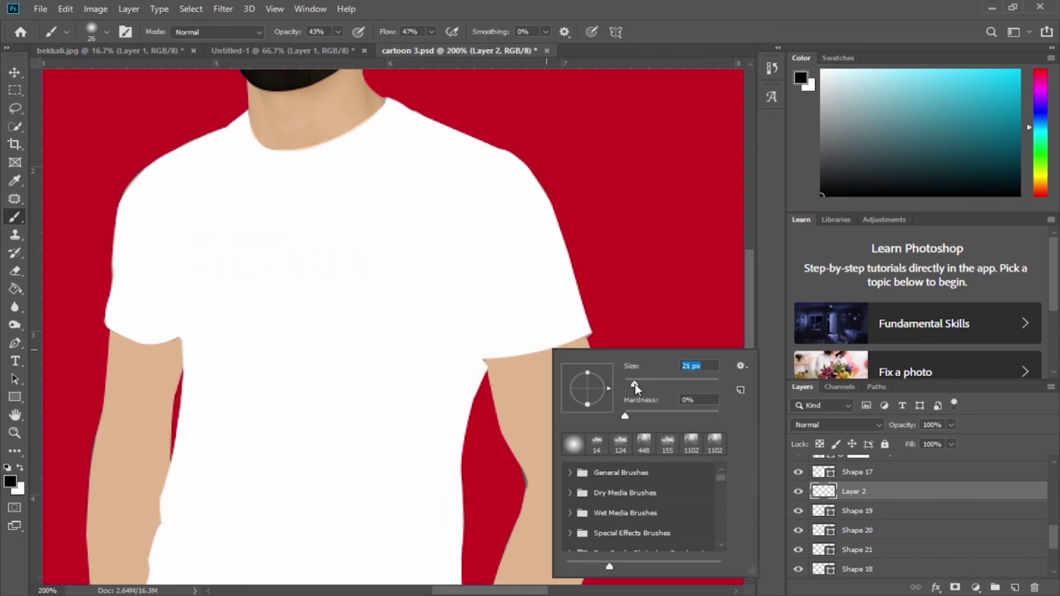
left_click_drag(635, 386, 632, 385)
mouse_move(521, 353)
left_mouse_down()
mouse_move(547, 354)
mouse_move(574, 333)
mouse_move(489, 352)
mouse_move(589, 326)
left_mouse_up()
key("ctrl+z")
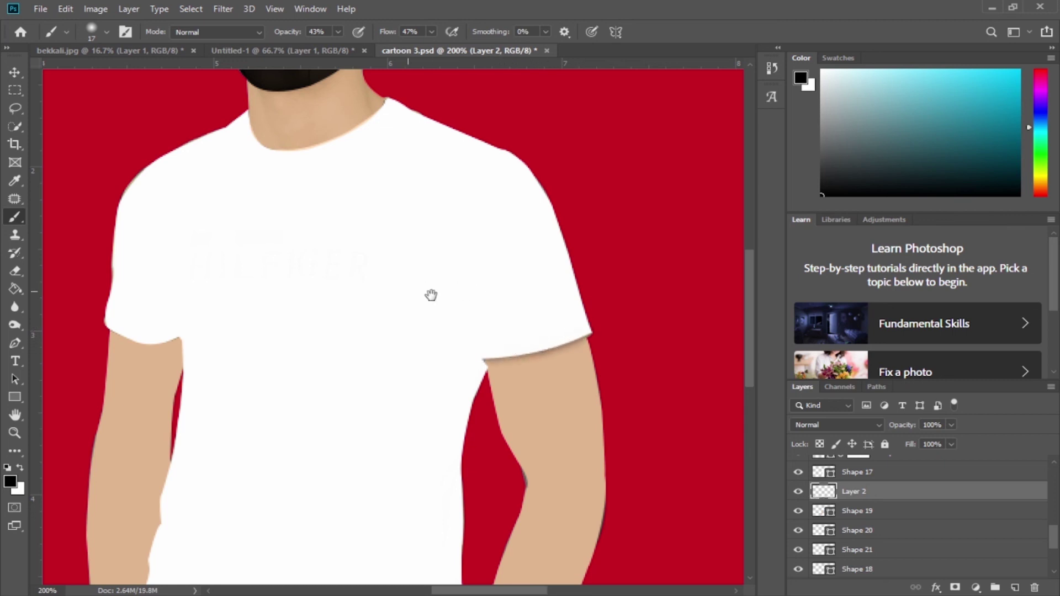
scroll(430, 294, "left", 3)
mouse_move(310, 325)
left_mouse_down()
mouse_move(280, 331)
mouse_move(253, 315)
mouse_move(287, 331)
left_mouse_up()
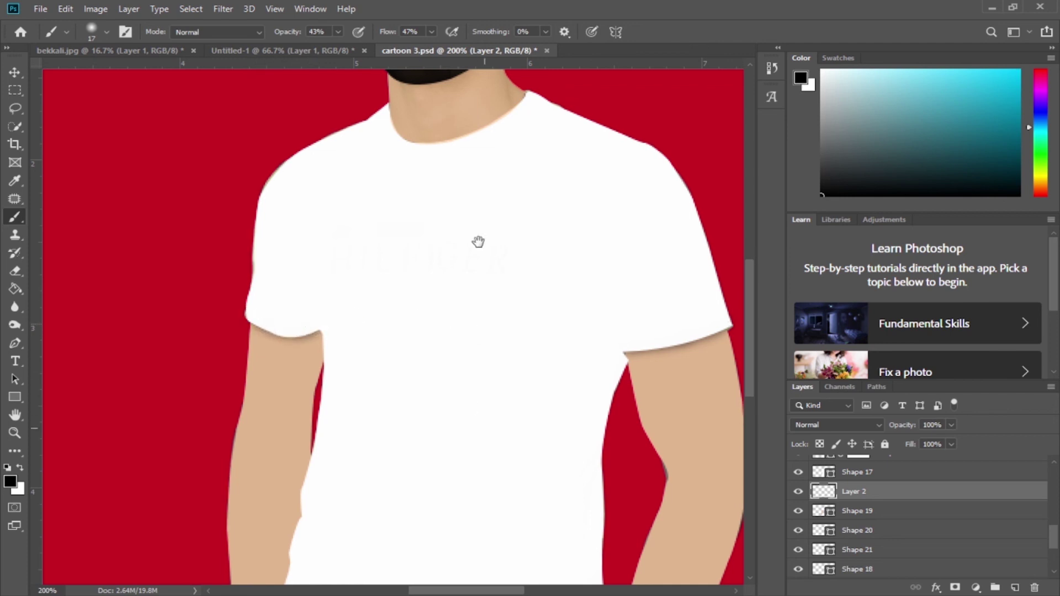
scroll(497, 276, "down", 10)
mouse_move(534, 410)
left_mouse_down()
mouse_move(403, 419)
mouse_move(329, 407)
mouse_move(253, 365)
left_mouse_up()
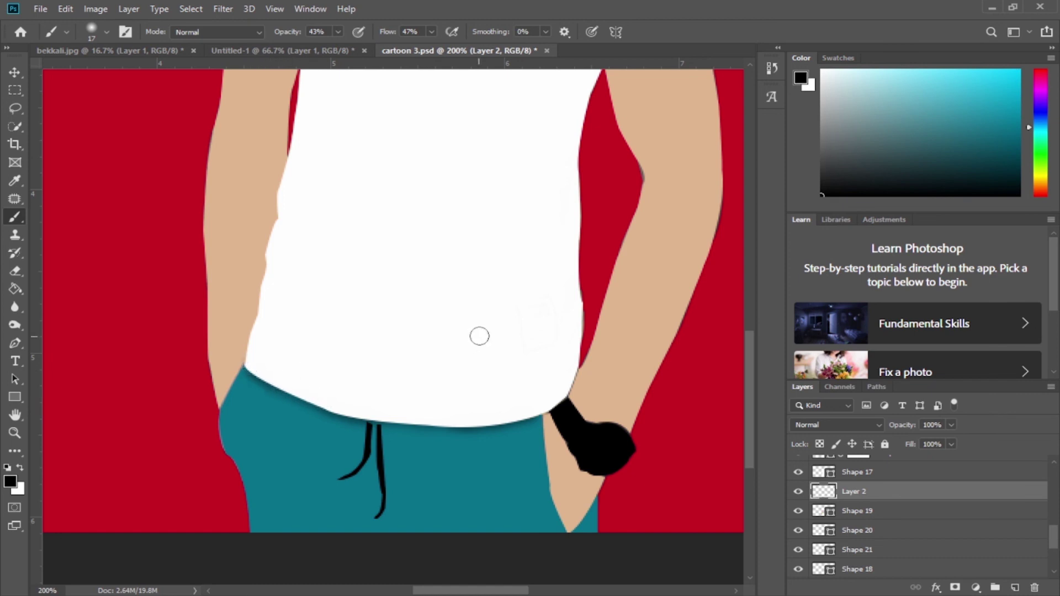
Step: Shade along the watch and tucked hand, then add a new layer above Shape 21
left_click_drag(464, 347, 412, 293)
left_click(798, 510)
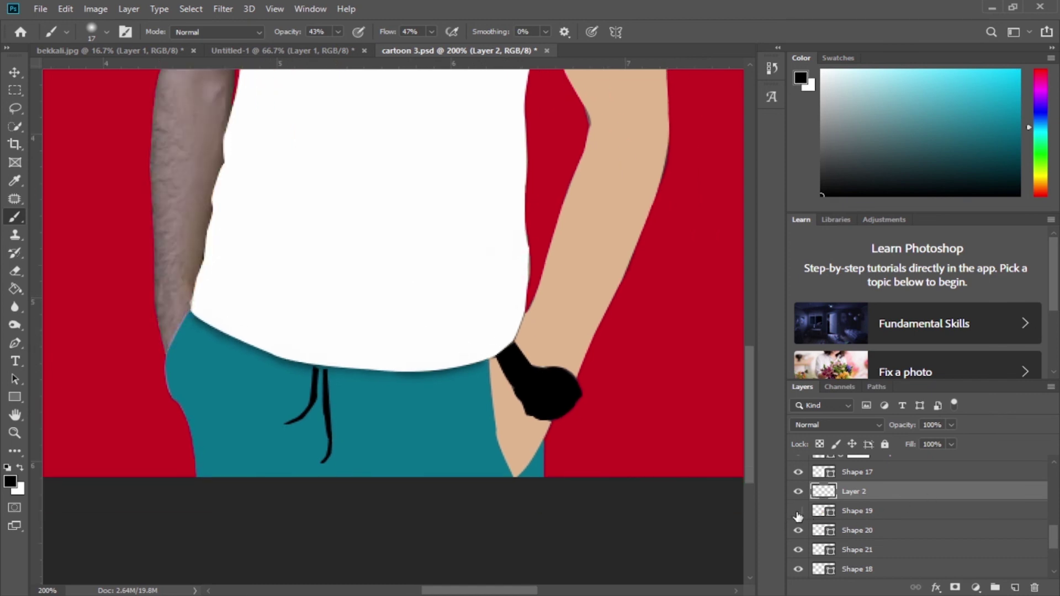
left_click(798, 531)
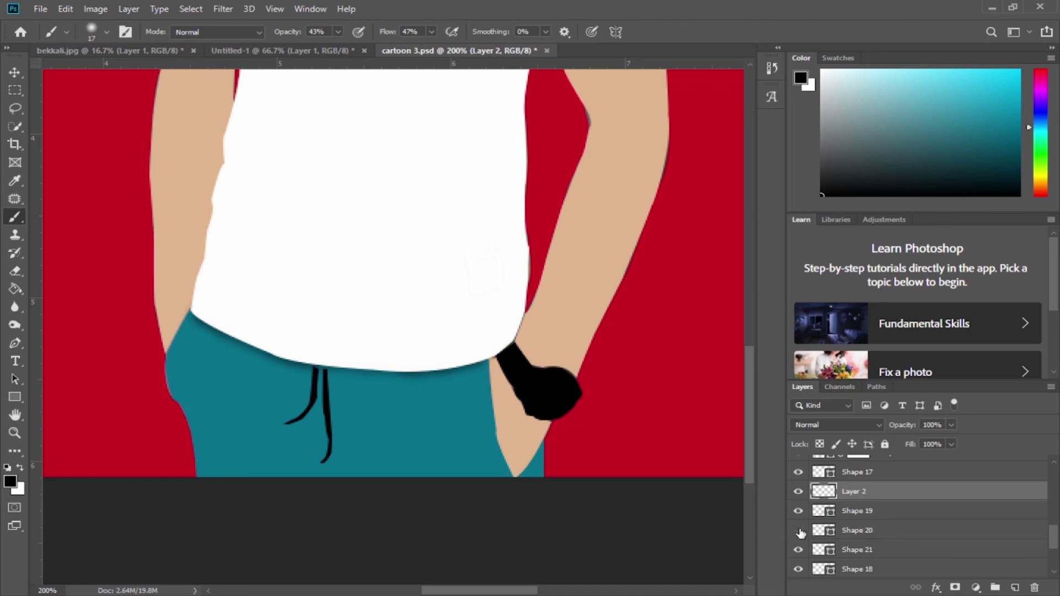
left_click(864, 533)
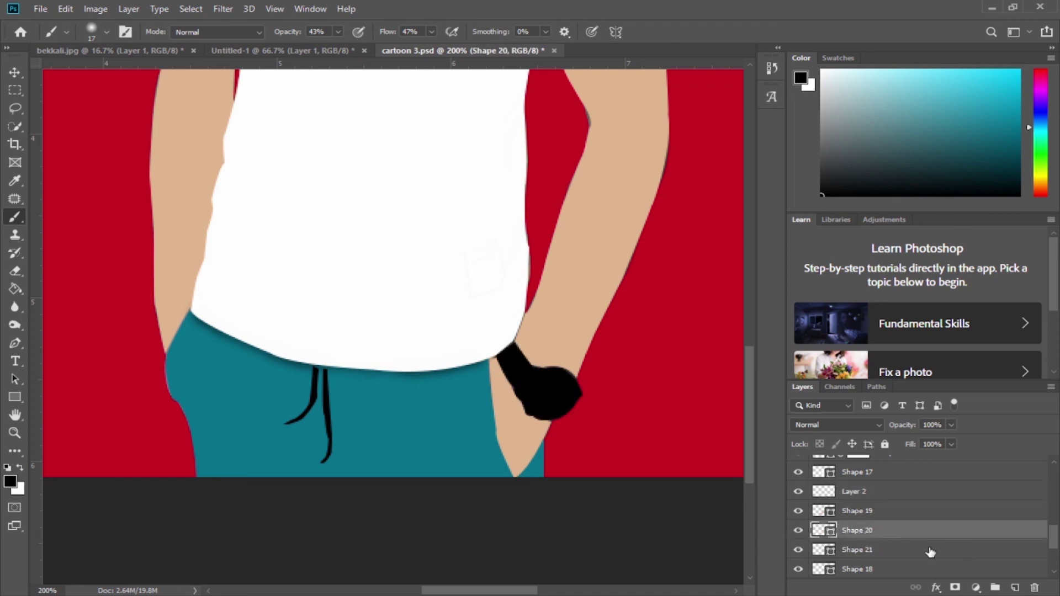
left_click(930, 552)
left_click(798, 550)
left_click(1010, 587)
mouse_move(508, 364)
left_mouse_down()
mouse_move(548, 417)
mouse_move(564, 376)
mouse_move(511, 355)
mouse_move(529, 372)
left_mouse_up()
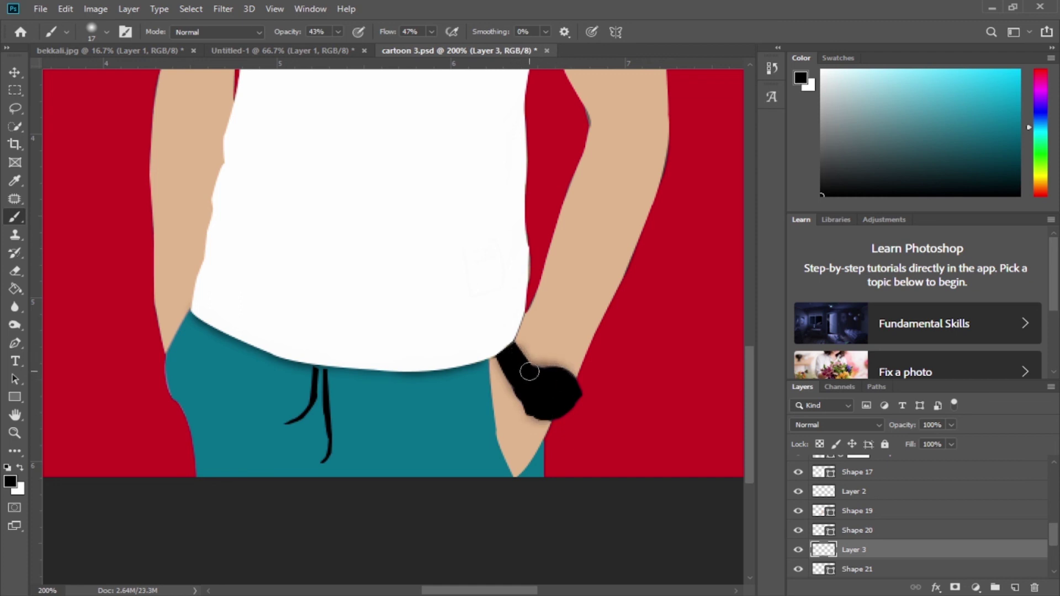
key("ctrl+z")
Step: Toggle the arm and shape layers on and off to compare with the reference photo
left_click(798, 530)
left_click(798, 530)
scroll(800, 538, "down", 1)
left_click(798, 550)
left_click(798, 569)
left_click(798, 569)
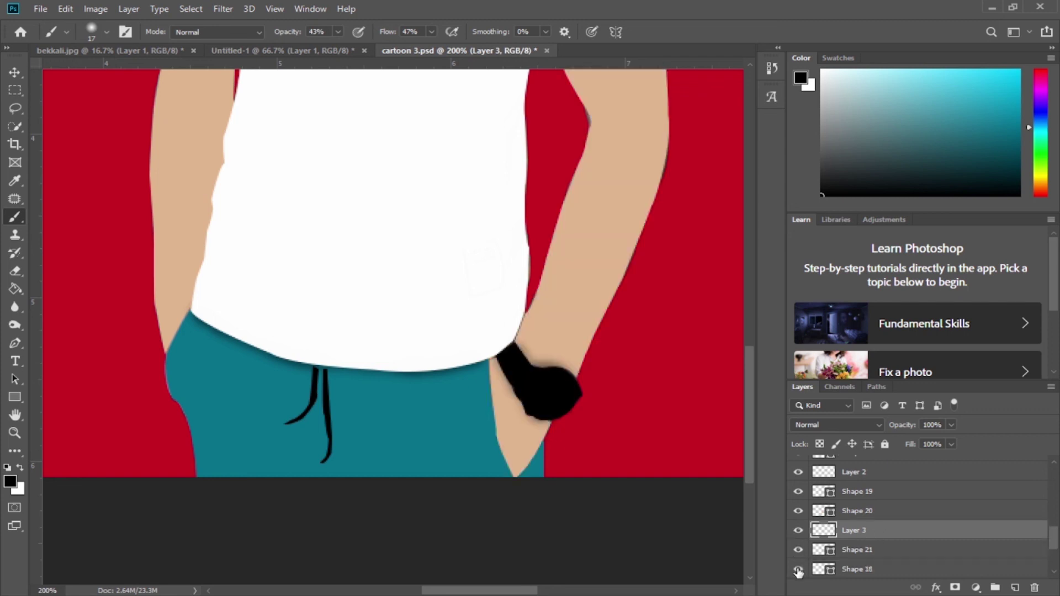
scroll(931, 535, "down", 2)
left_click(798, 550)
left_click(799, 530)
left_click(798, 511)
left_click(798, 569)
left_click(798, 569)
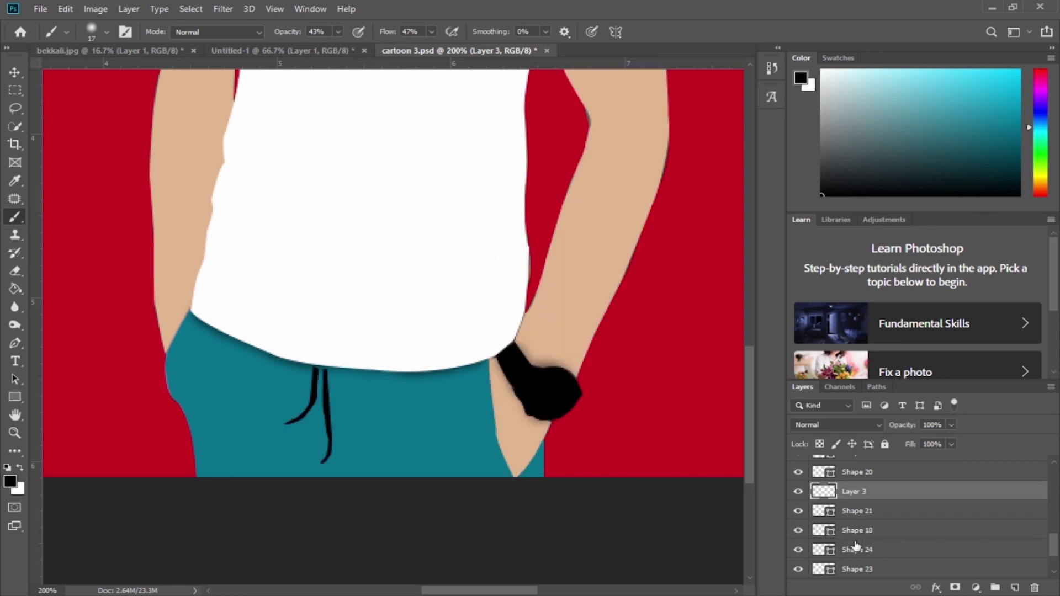
scroll(809, 567, "down", 1)
left_click(798, 569)
Step: Select Layer 1 and add the empty Layer 4 directly above it
left_click(856, 569)
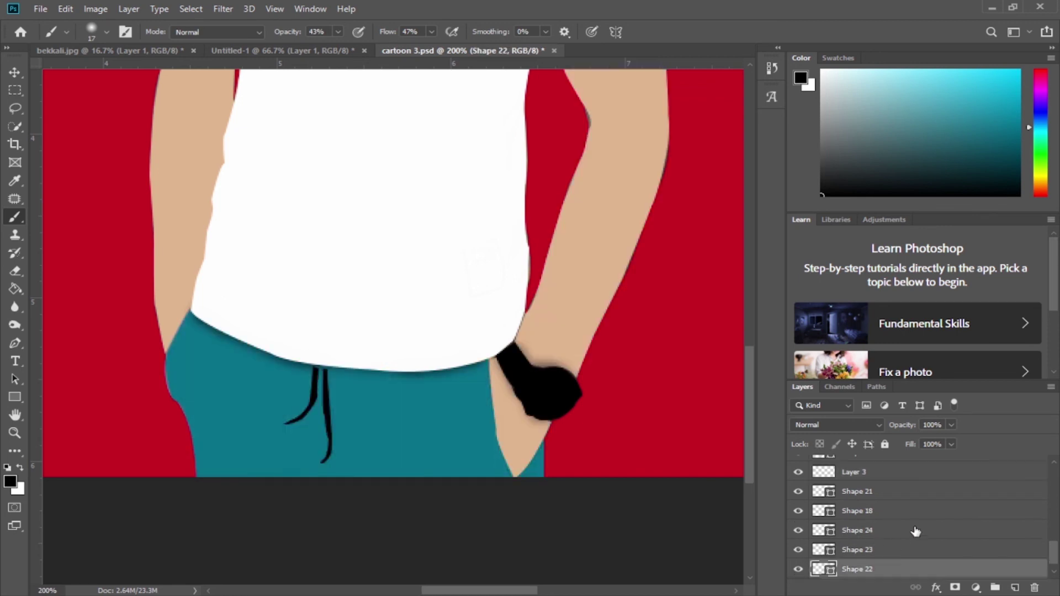
scroll(869, 546, "down", 1)
left_click(798, 551)
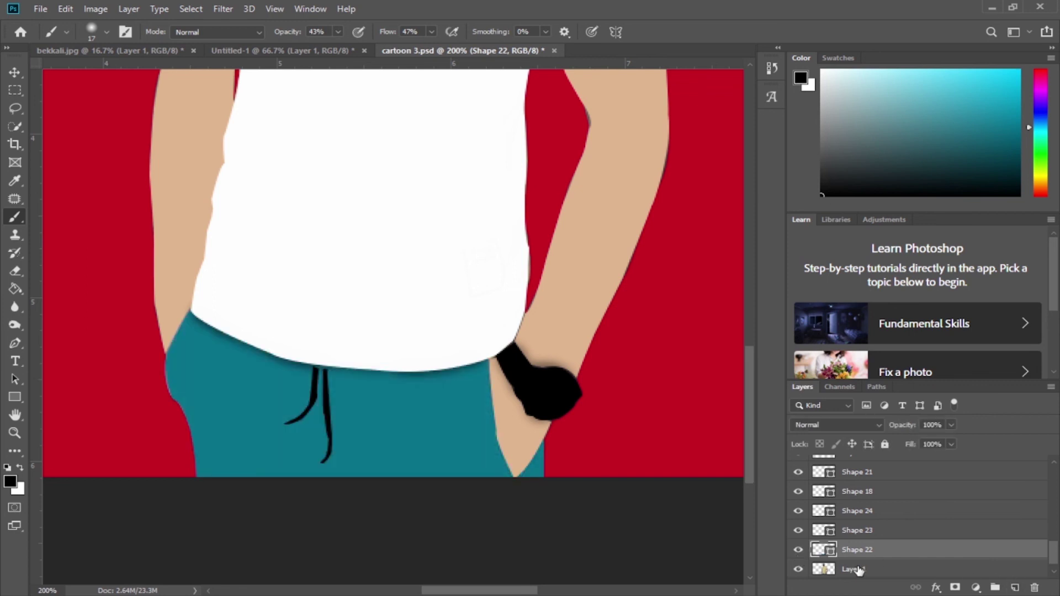
left_click(856, 570)
left_click(1014, 587)
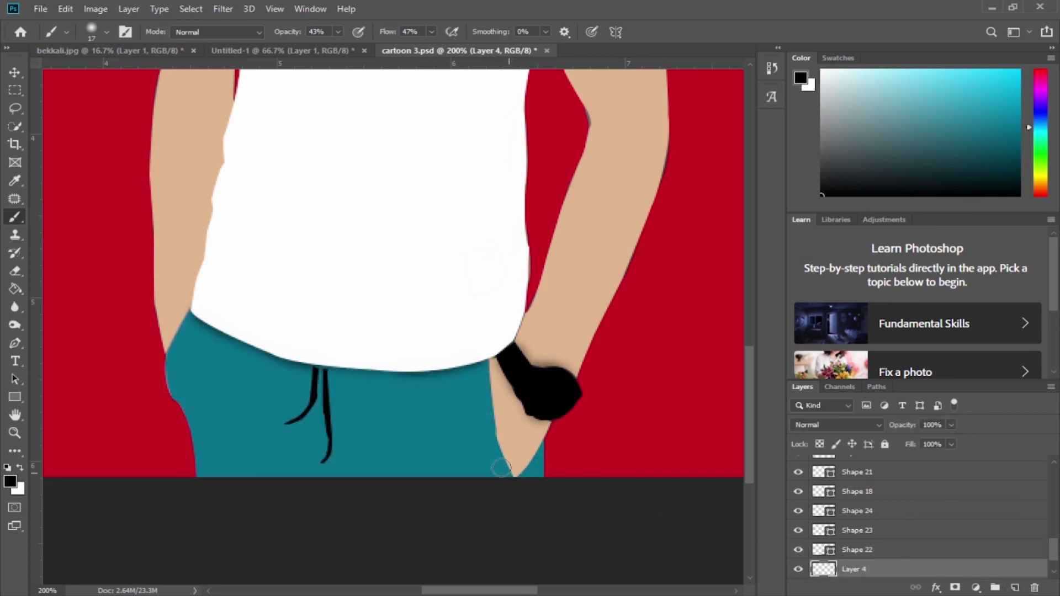
Step: Compare the trousers with the photo and delete the empty Layer 4
scroll(886, 557, "down", 2)
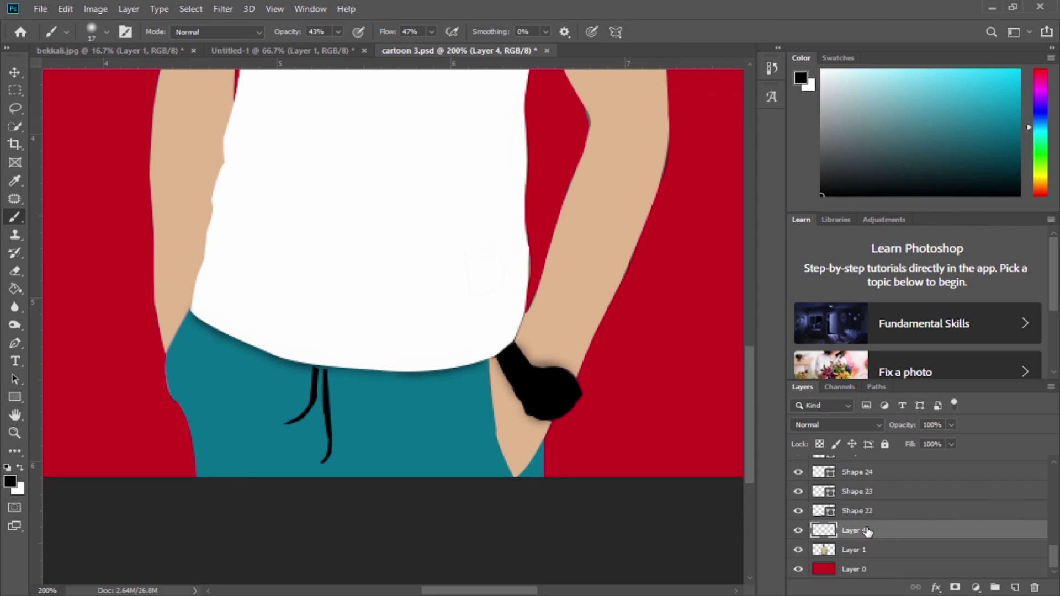
left_click(799, 510)
left_click(798, 510)
key("Delete")
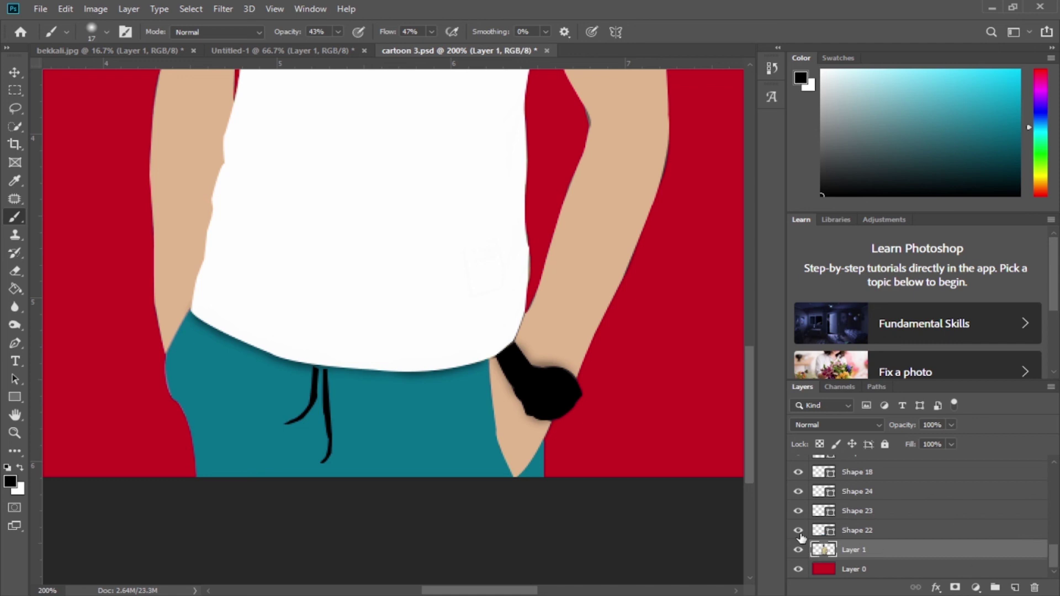
Step: Toggle Shape 22, Shape 18 and Shape 21 to compare, then add a new layer above Shape 21
left_click(798, 531)
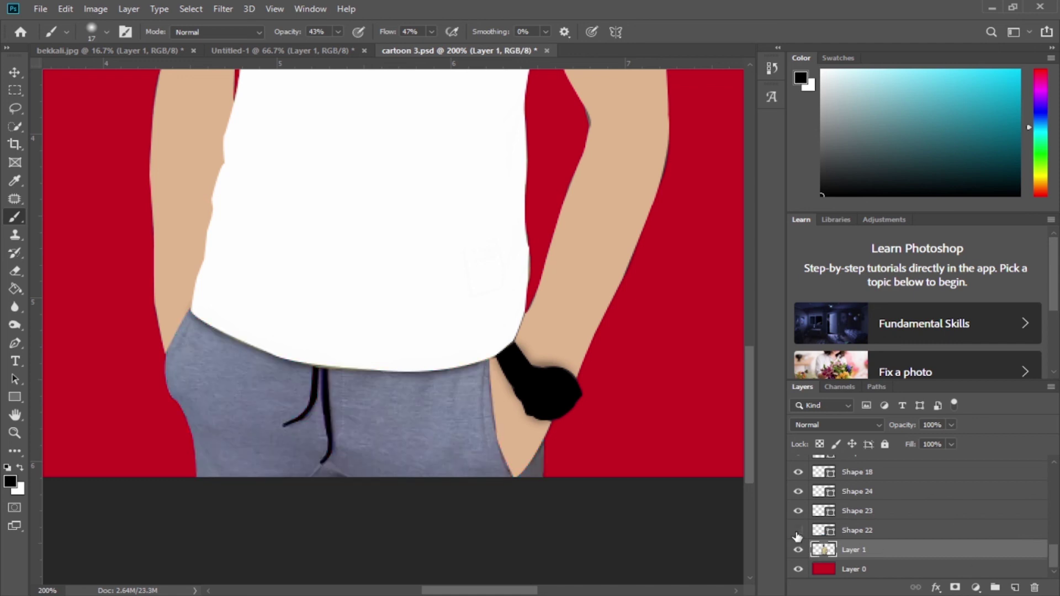
left_click(799, 530)
left_click(798, 511)
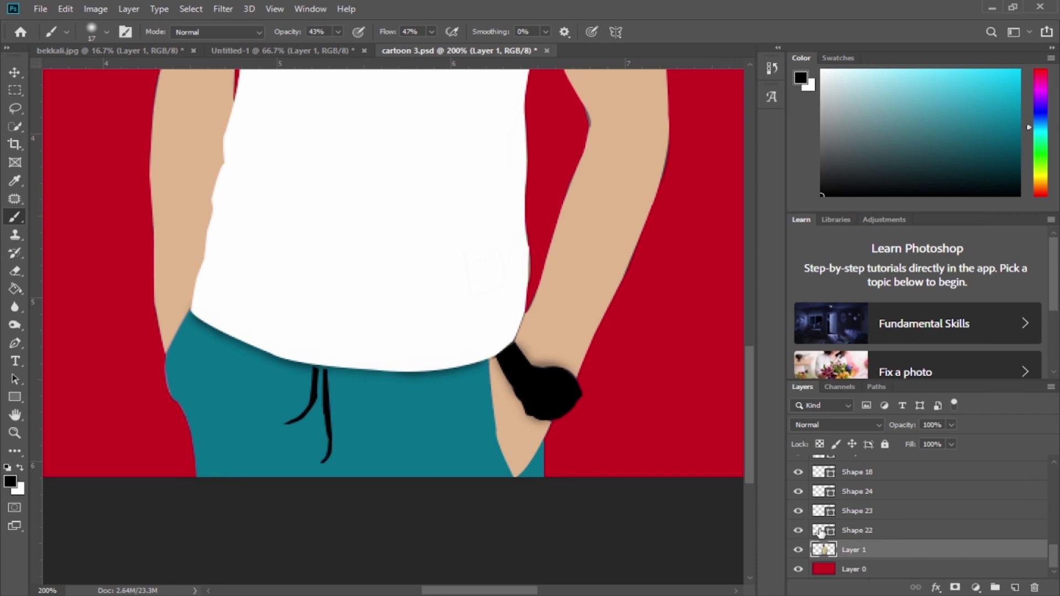
left_click(798, 531)
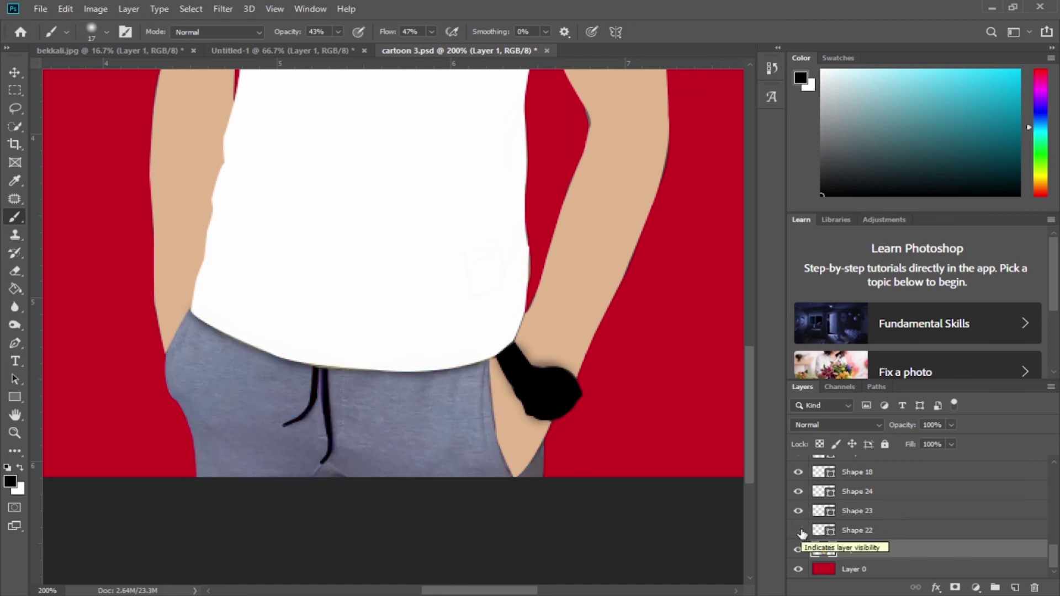
left_click(800, 531)
left_click(877, 516)
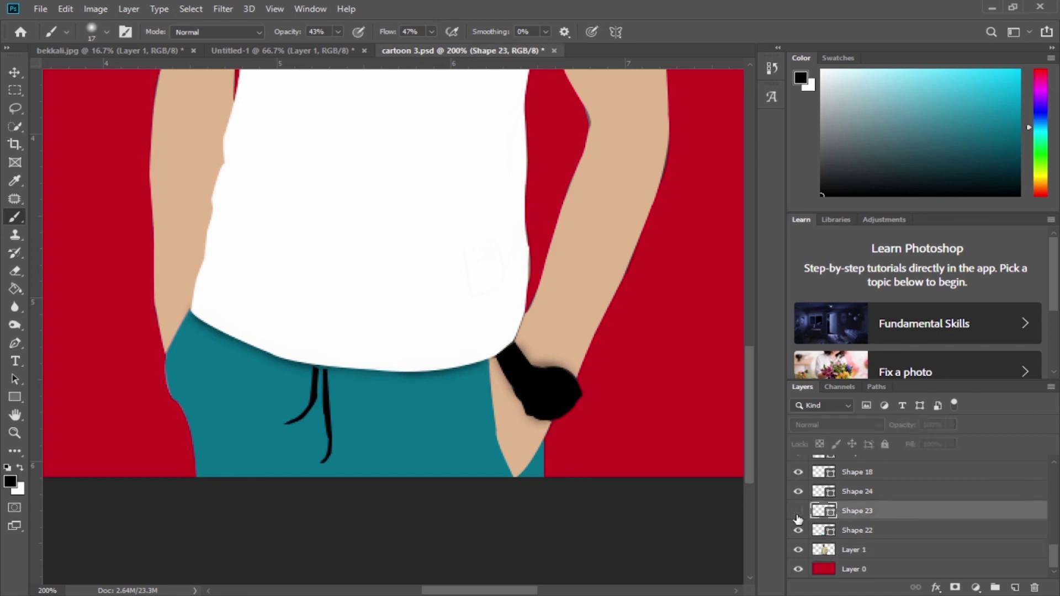
left_click(798, 473)
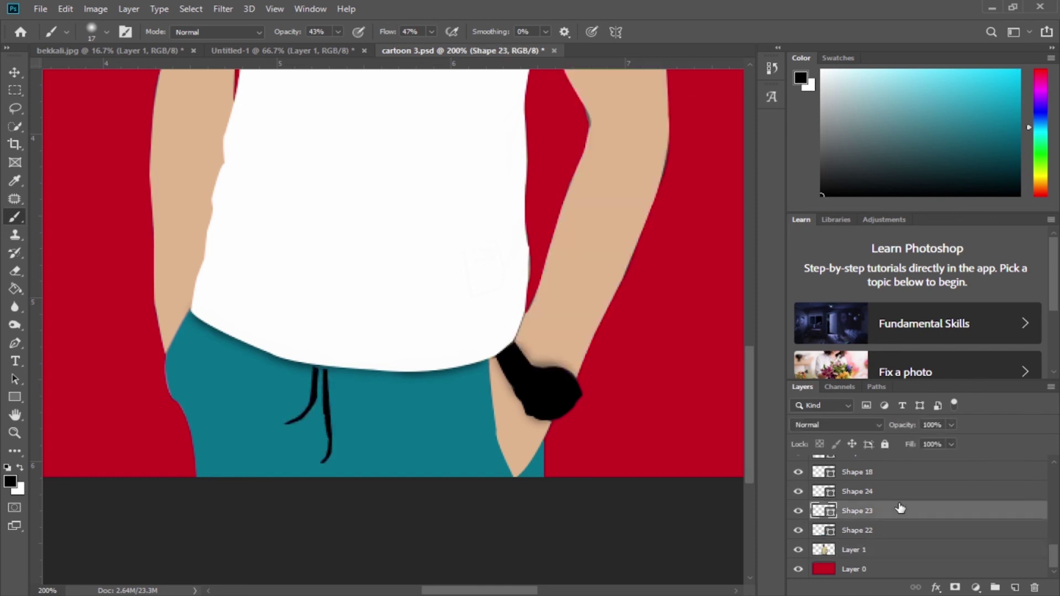
scroll(900, 509, "up", 1)
left_click(799, 491)
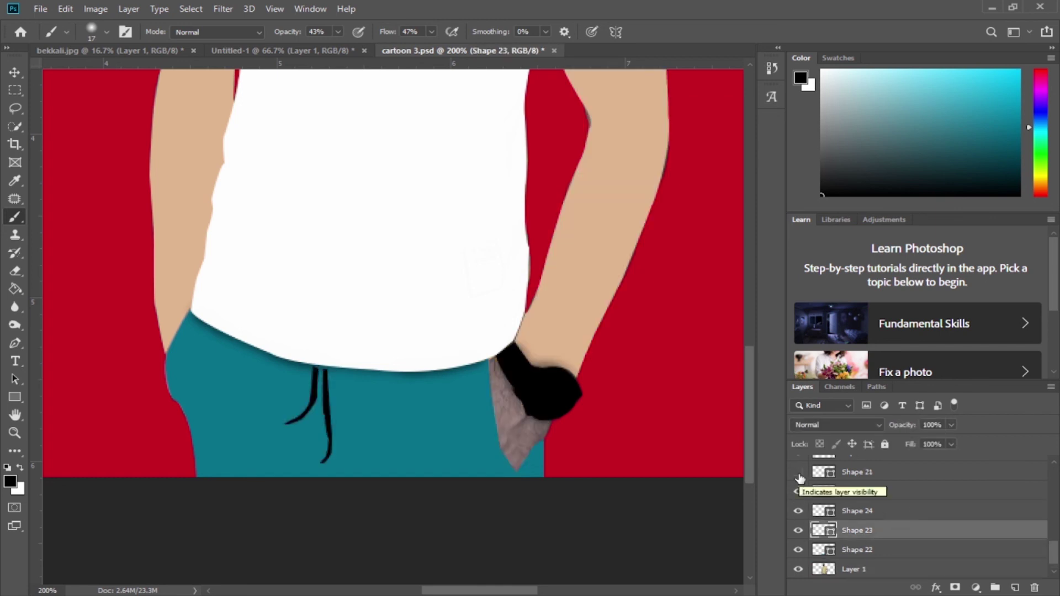
left_click(798, 472)
key("ctrl+shift+alt+n")
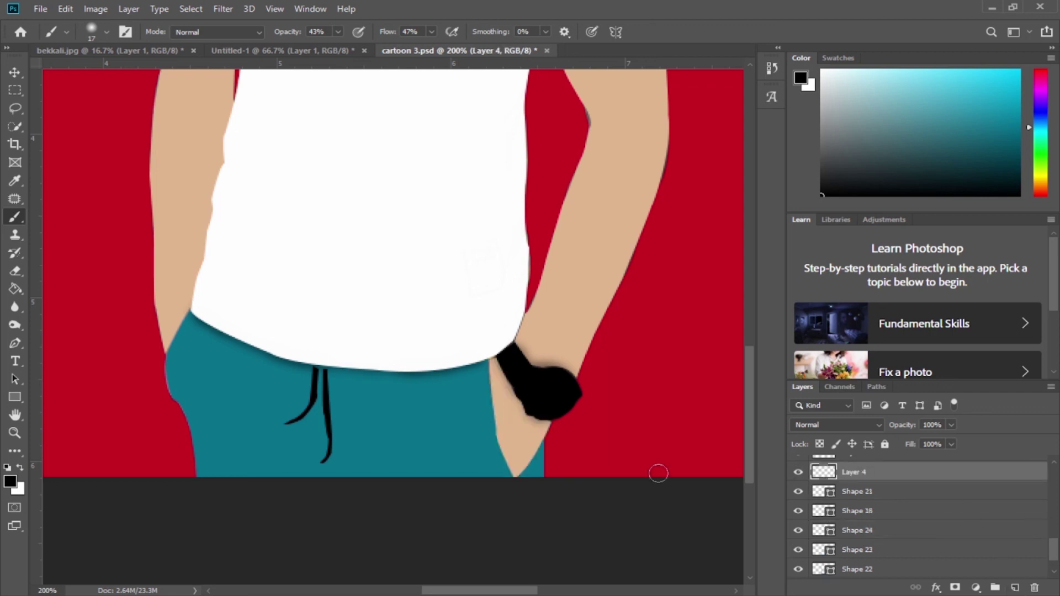
Step: Paint a thin soft shadow along the arm edge with a 6 px brush
right_click(564, 506)
left_click_drag(616, 408, 611, 406)
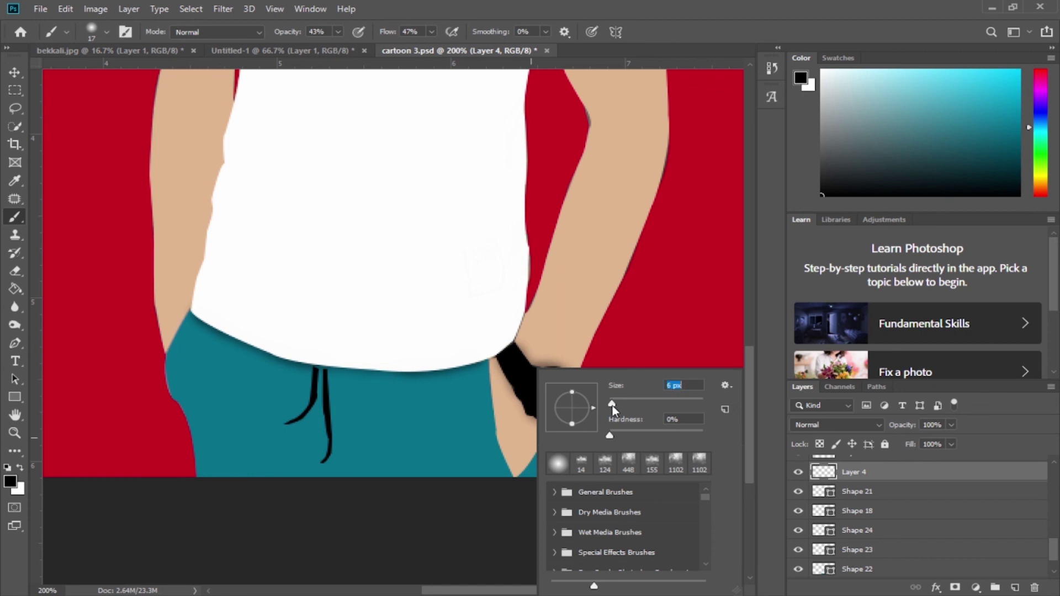
key("ctrl+plus")
mouse_move(611, 312)
left_mouse_down()
mouse_move(457, 299)
mouse_move(476, 457)
mouse_move(493, 499)
mouse_move(516, 517)
mouse_move(549, 482)
mouse_move(589, 399)
left_mouse_up()
key("ctrl+minus")
key("ctrl+minus")
key("ctrl+plus")
key("ctrl+plus")
mouse_move(380, 286)
left_mouse_down()
mouse_move(427, 256)
mouse_move(497, 267)
mouse_move(452, 349)
left_mouse_up()
key("ctrl+minus")
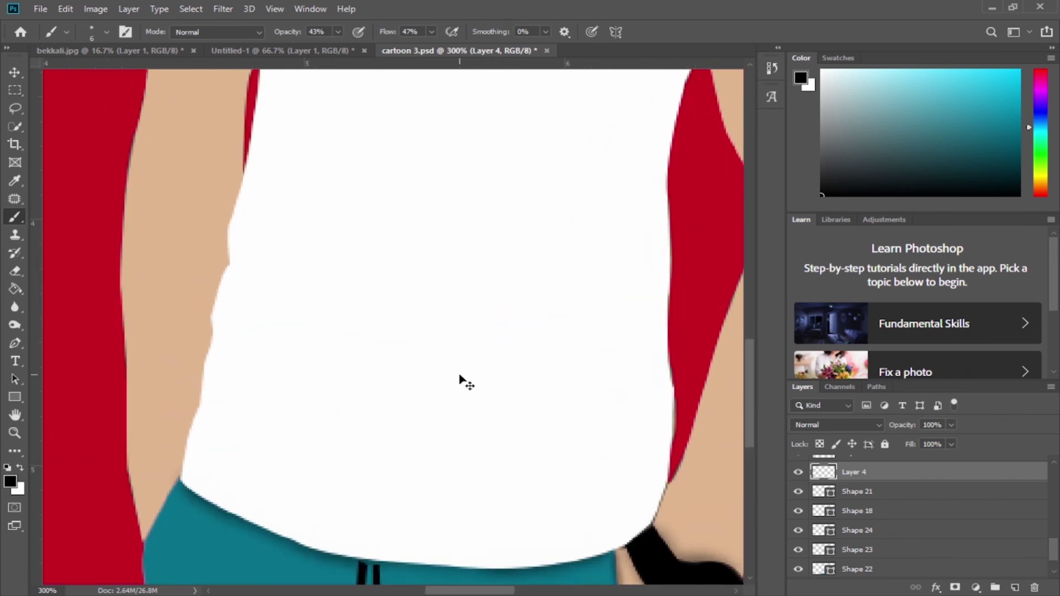
left_click_drag(494, 246, 482, 512)
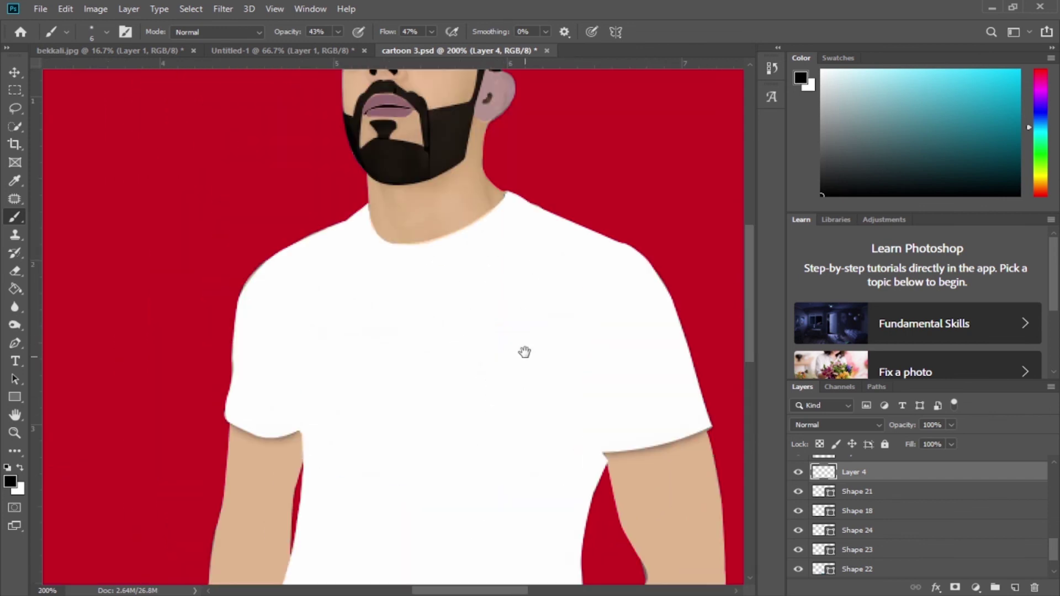
left_click_drag(524, 352, 522, 392)
scroll(921, 513, "up", 3)
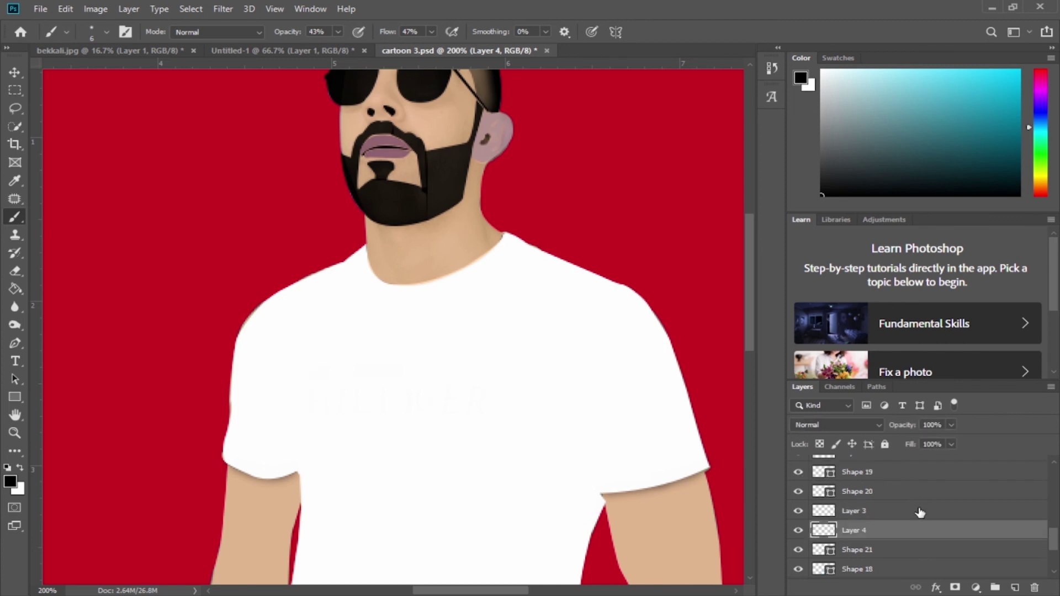
Step: Check the shading by toggling Shape 19, then select Layer 2 with a 12 px brush
left_click(797, 472)
left_click(801, 475)
scroll(809, 498, "up", 3)
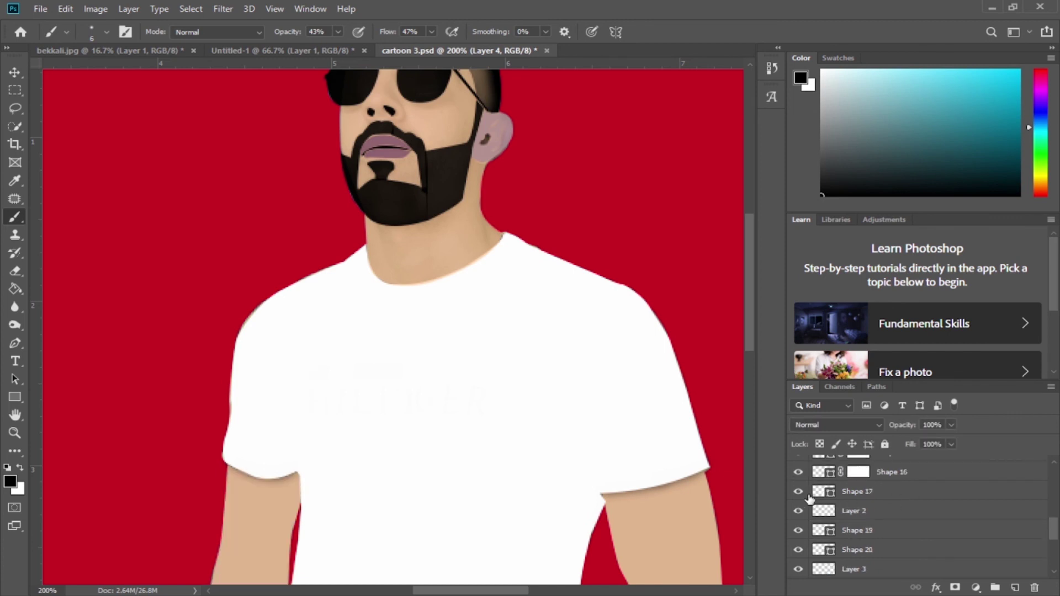
left_click(886, 512)
right_click(501, 243)
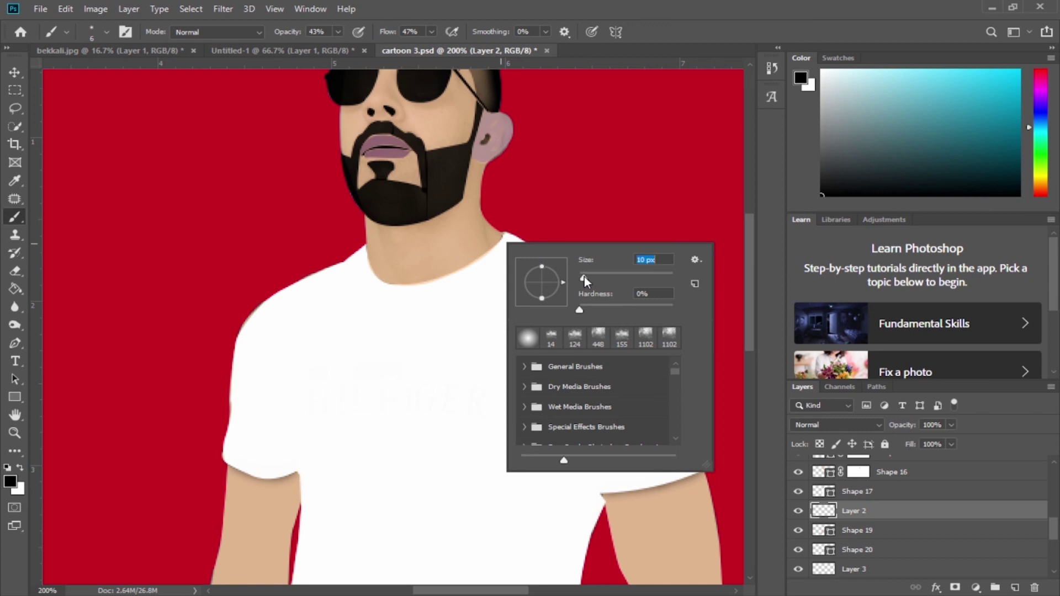
left_click(498, 247)
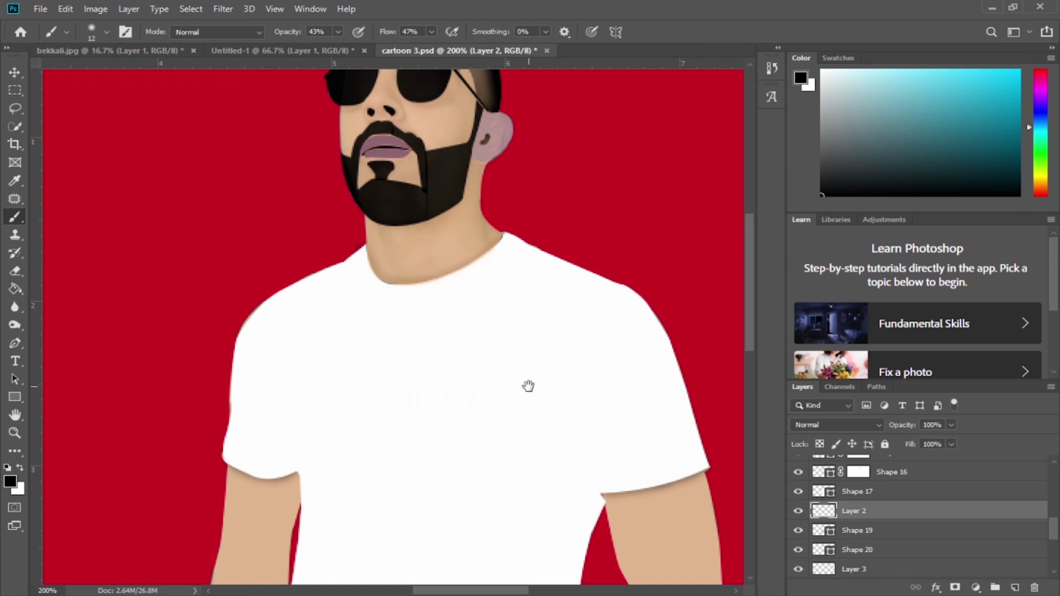
scroll(519, 320, "down", 3)
scroll(524, 293, "down", 3)
Step: Place the wolf image and remove its white backdrop and 'THE END' caption
key("ctrl+0")
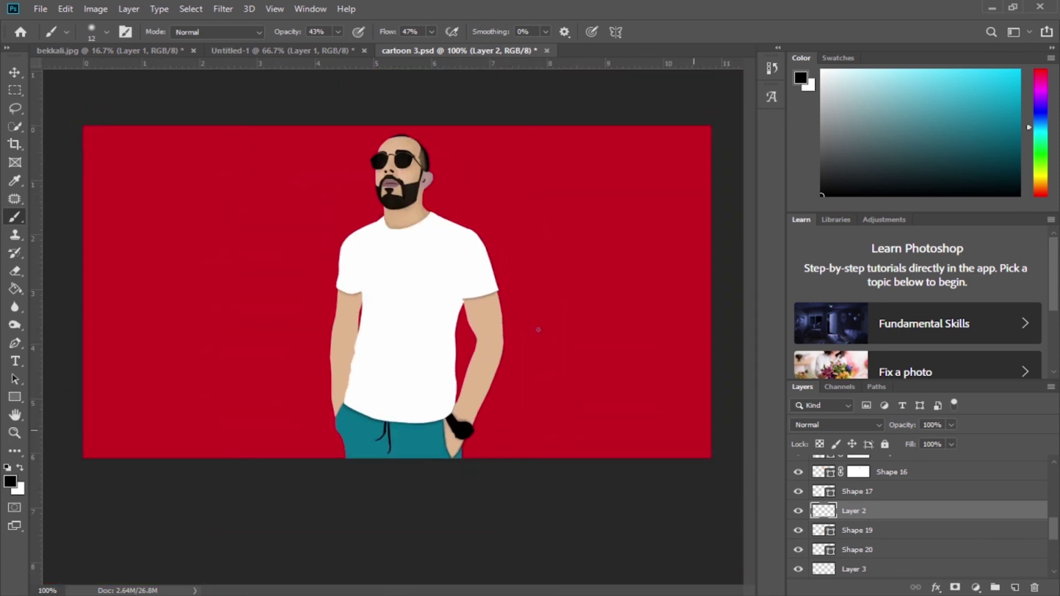
key("ctrl+1")
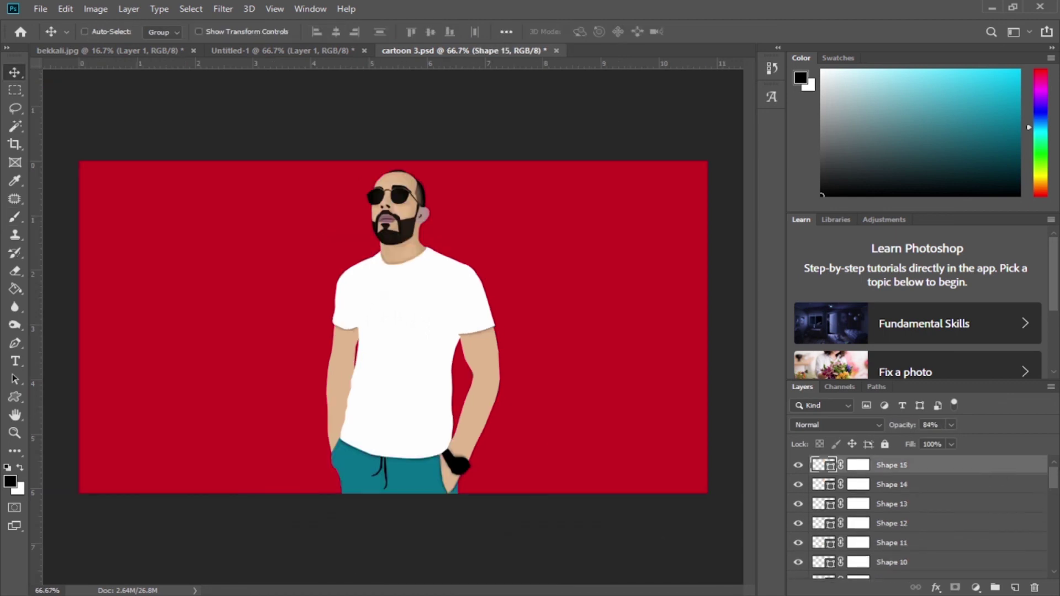
left_click_drag(355, 379, 548, 386)
key("Return")
right_click(911, 465)
key("Escape")
left_click(15, 126)
left_click(279, 313)
key("Delete")
key("ctrl+d")
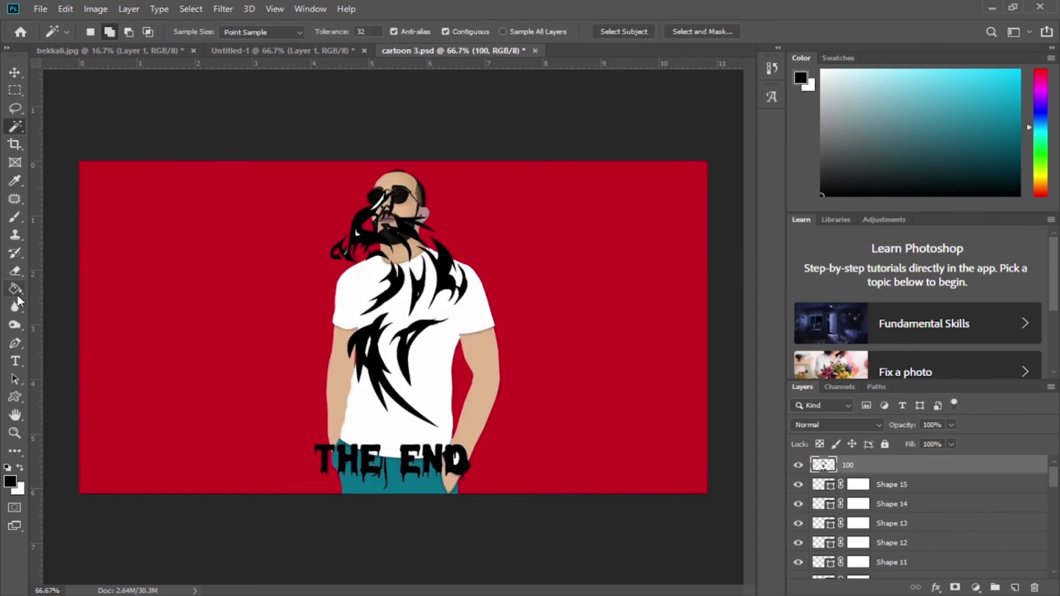
left_click(15, 271)
left_click_drag(469, 461, 388, 449)
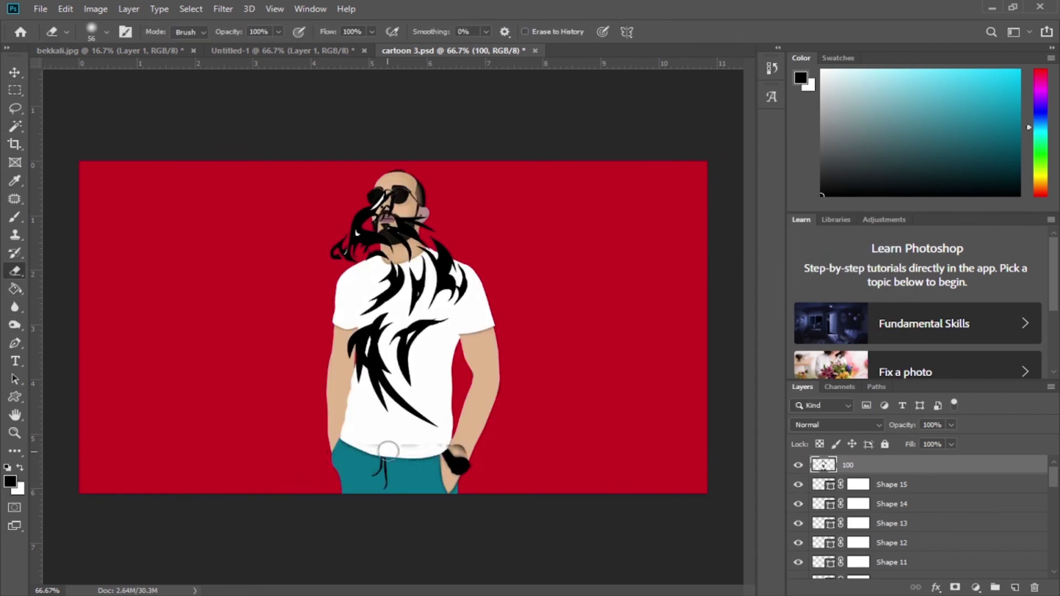
Step: Scale, slightly tilt and position the wolf graphic on the T-shirt chest
left_click(15, 73)
key("ctrl+t")
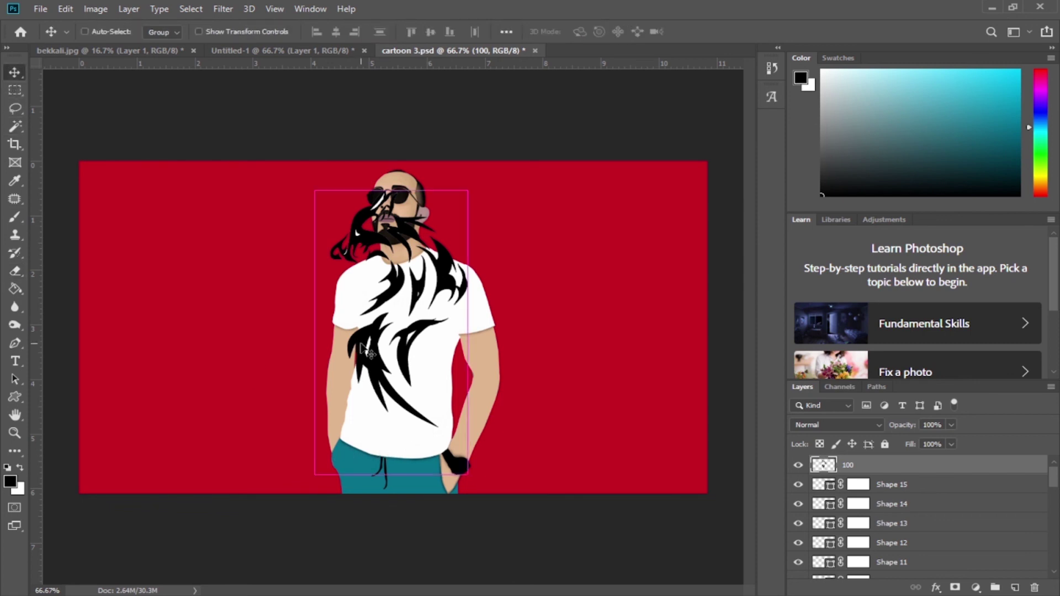
mouse_move(465, 192)
left_mouse_down()
mouse_move(392, 331)
mouse_move(411, 295)
left_mouse_up()
left_click(709, 33)
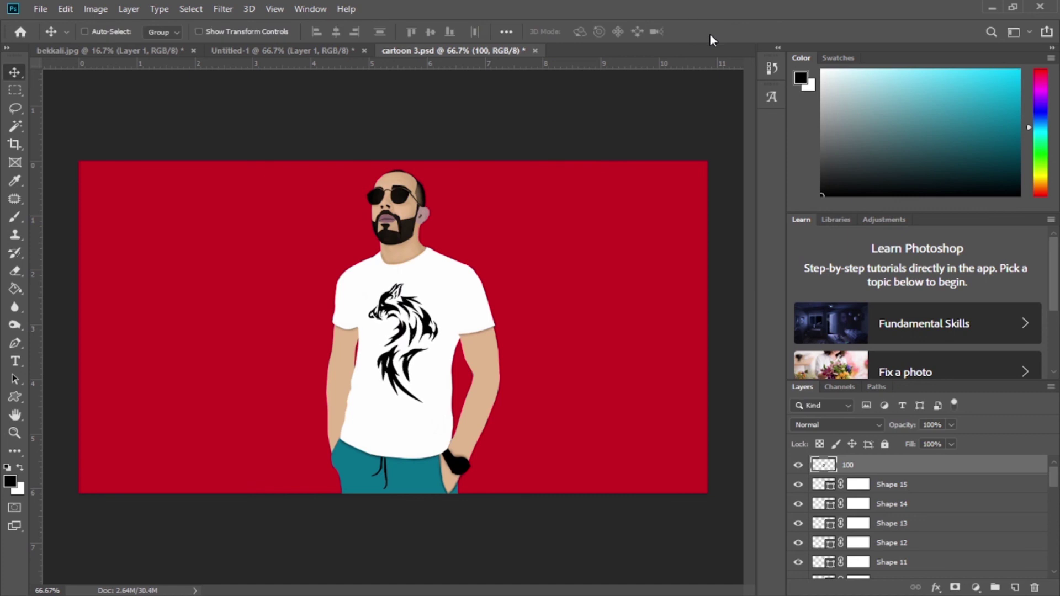
key("ctrl+t")
mouse_move(444, 282)
left_mouse_down()
mouse_move(431, 297)
mouse_move(467, 331)
left_mouse_up()
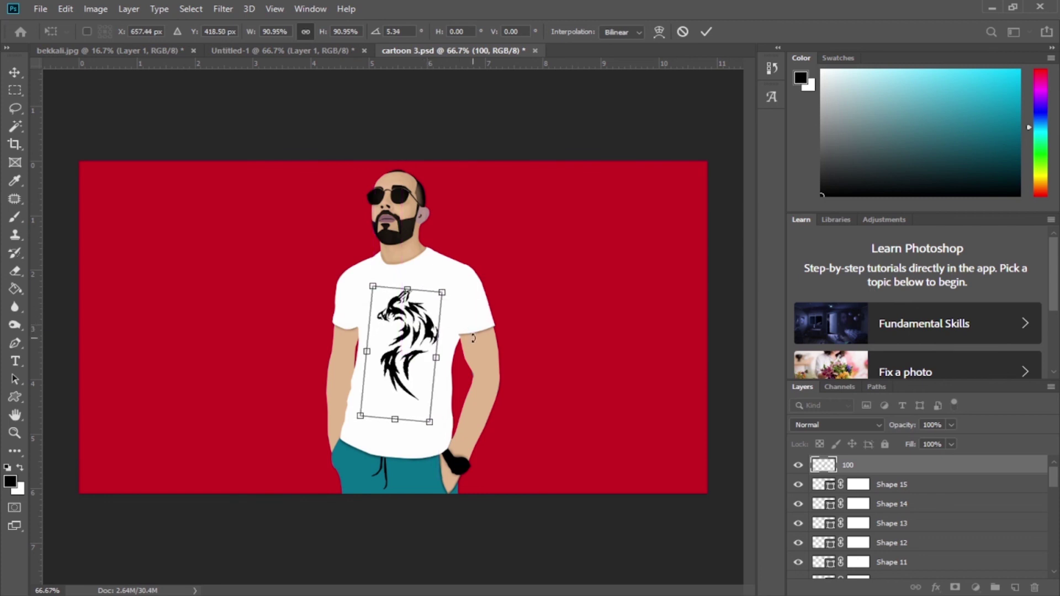
key("Return")
key("Left")
key("Left")
key("Left")
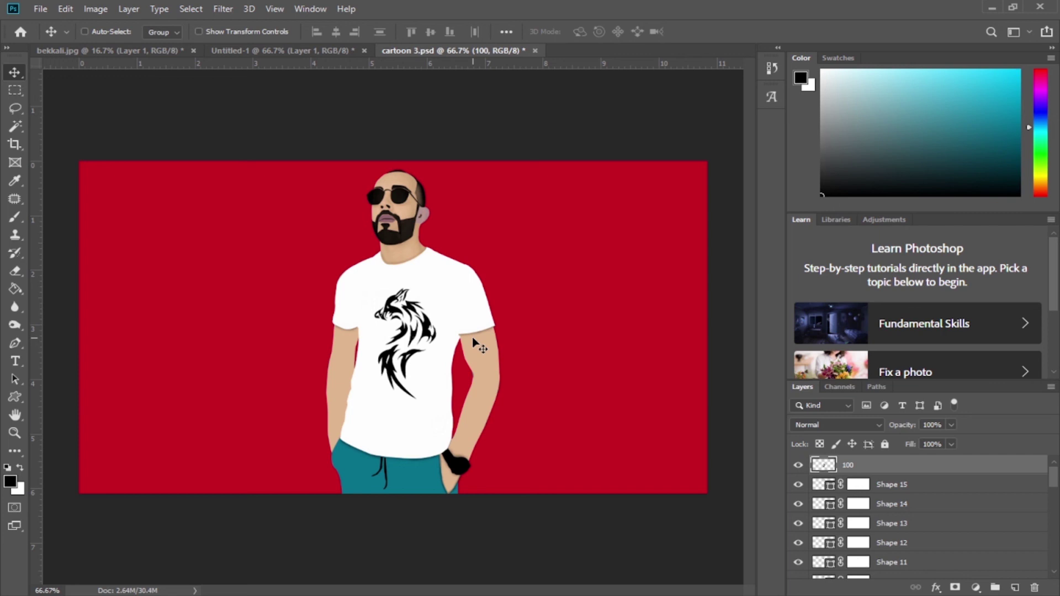
Step: Briefly hide the wolf print, then multi-select figure layers Shapes 1–17 and Layer 2
left_click(798, 464)
left_click(798, 464)
left_click(938, 486, "ctrl")
left_click(947, 504, "ctrl")
left_click(952, 523, "ctrl")
left_click(953, 543, "ctrl")
left_click(952, 562, "ctrl")
left_click_drag(1053, 487, 1053, 532)
left_click(993, 485, "ctrl")
left_click(979, 504, "ctrl")
left_click(969, 524, "ctrl")
left_click(963, 544, "ctrl")
left_click(961, 562, "ctrl")
left_click(991, 509, "ctrl")
left_click(983, 528, "ctrl")
left_click(975, 547, "ctrl")
left_click(971, 567, "ctrl")
left_click(993, 492, "shift")
left_click(969, 513, "ctrl")
left_click(961, 533, "ctrl")
Step: Add Shapes 18–24 and Layers 1, 3, 4, group all as Group 1, and hide it
scroll(986, 511, "down", 2)
left_click(985, 507, "ctrl")
left_click(952, 528, "ctrl")
left_click(943, 546, "ctrl")
left_click(941, 565, "ctrl")
scroll(941, 569, "down", 3)
left_click(980, 523, "ctrl")
left_click(978, 544, "ctrl")
left_click(958, 565, "ctrl")
scroll(955, 552, "down", 3)
left_click(949, 517, "ctrl")
left_click(936, 536, "ctrl")
left_click(932, 553, "ctrl")
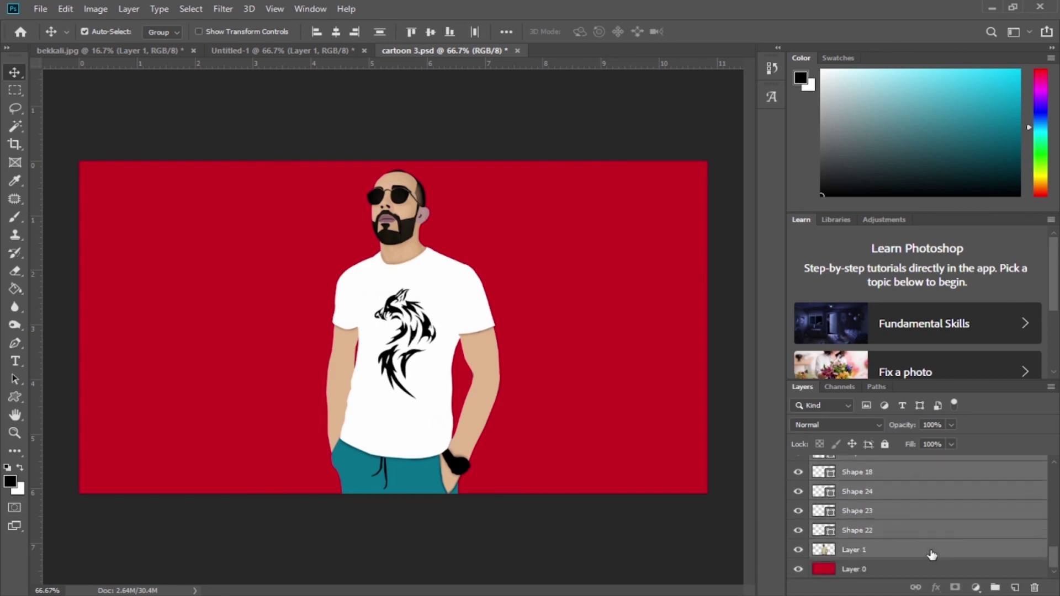
key("ctrl+g")
left_click(798, 472)
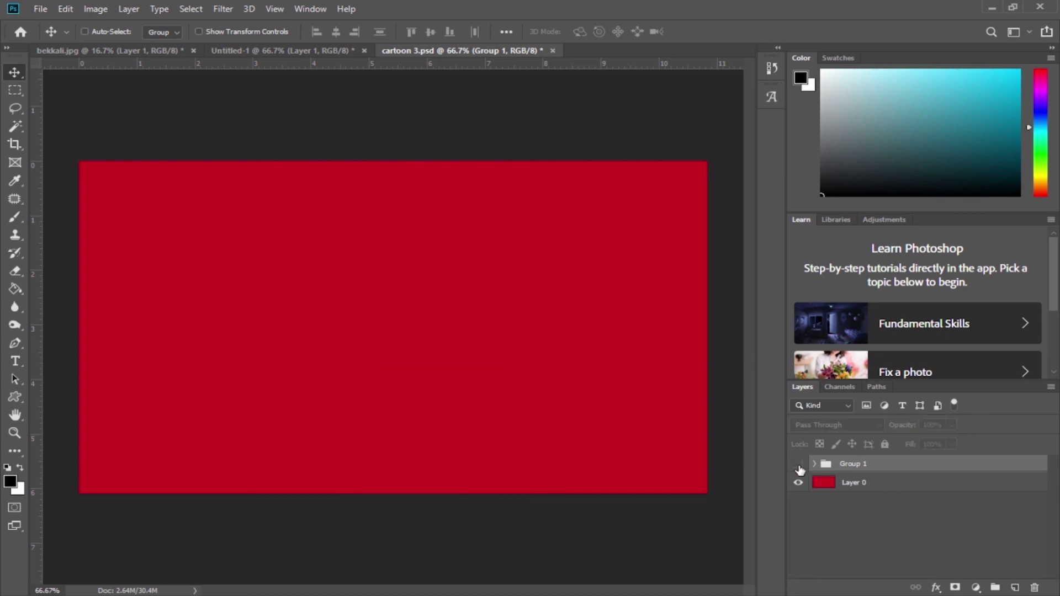